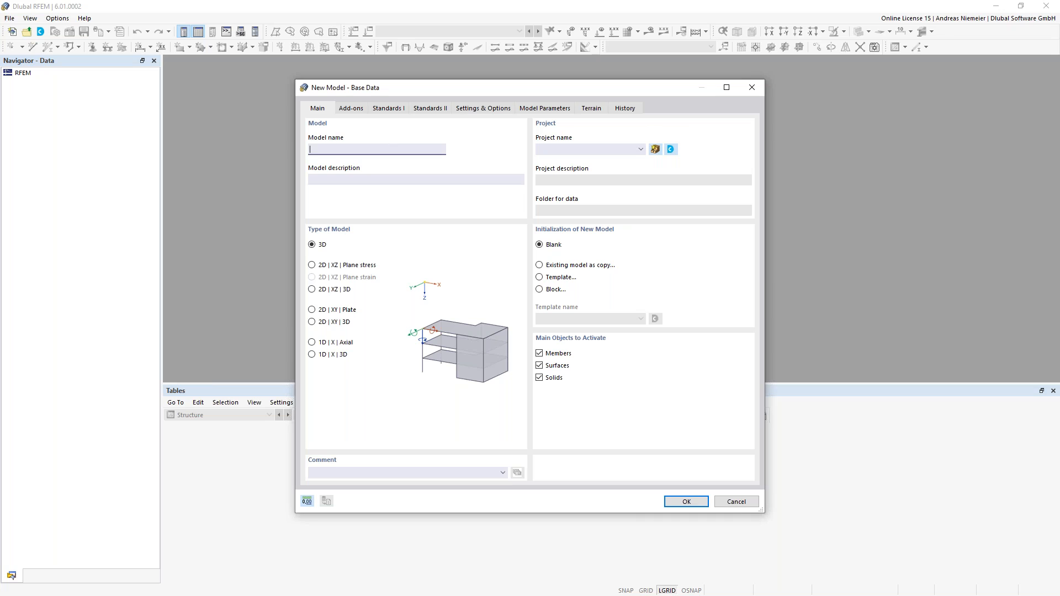
Name the new model Intro and compare the 1D and 2D model types before choosing 3D.
text(ntro)
click(312, 266)
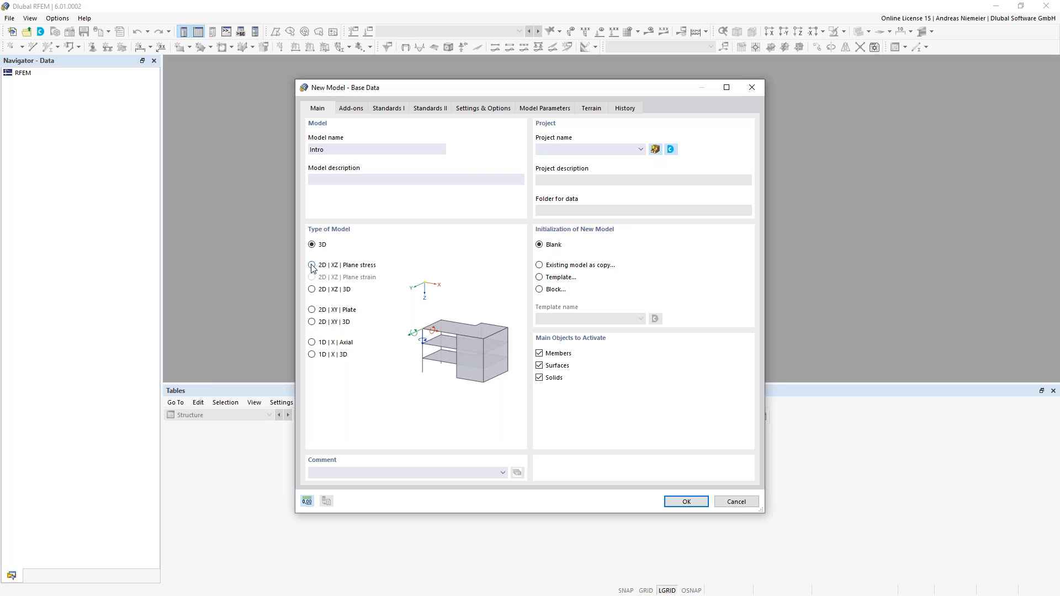
click(314, 312)
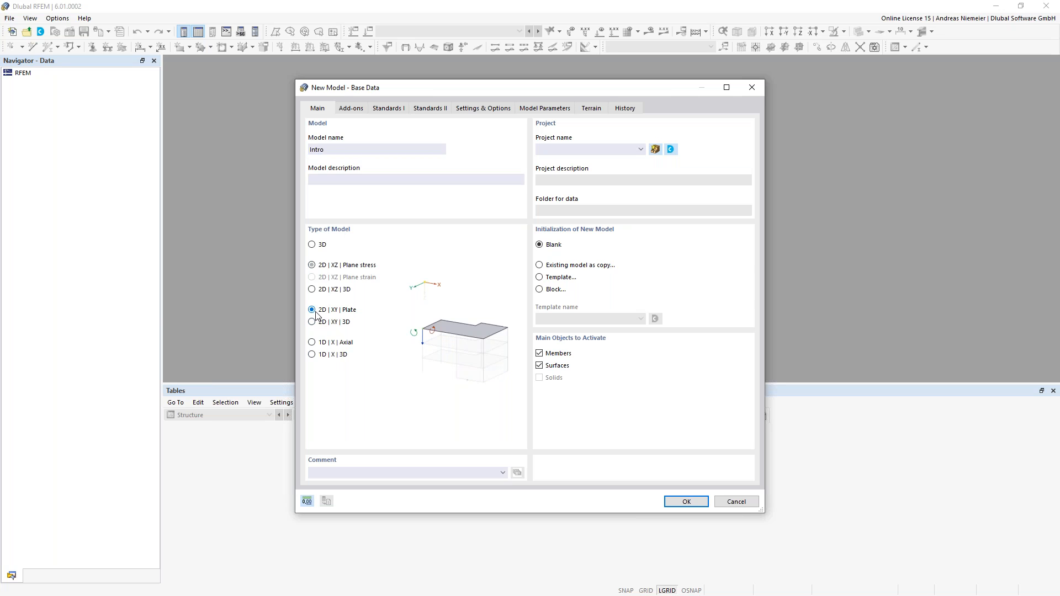
click(312, 345)
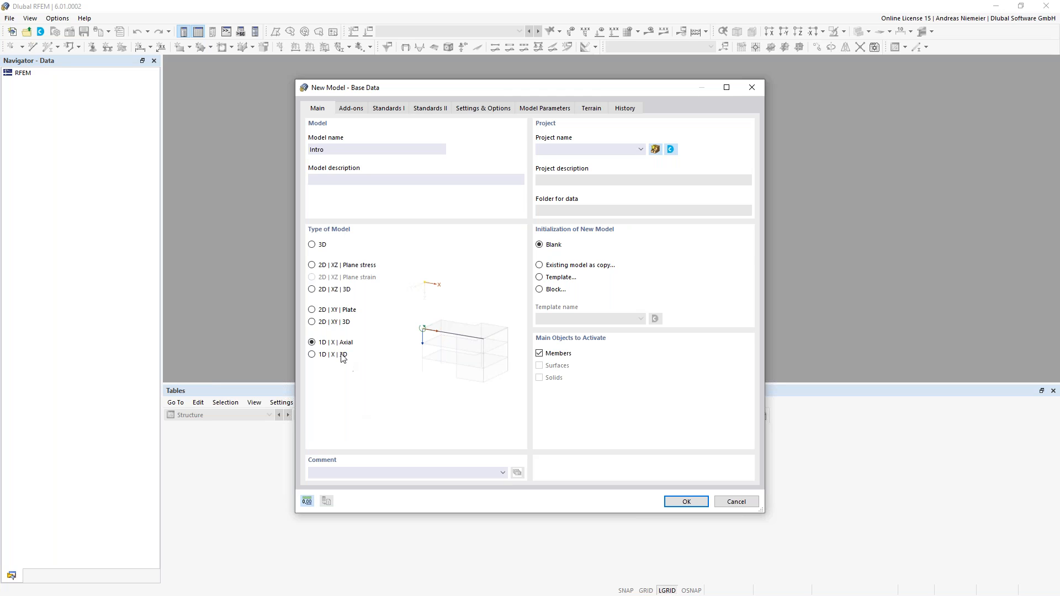
click(311, 267)
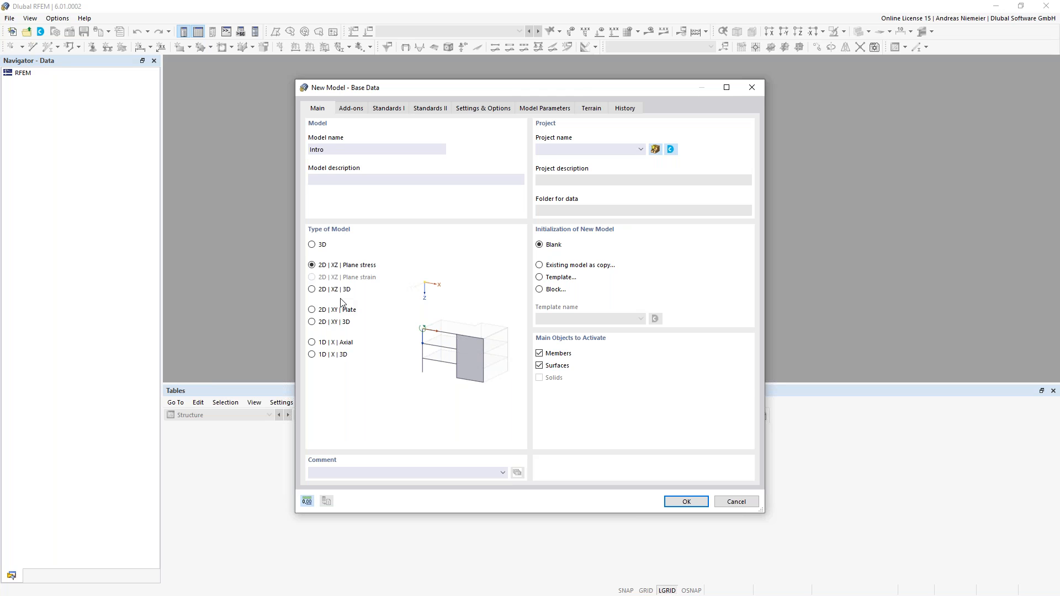
click(313, 291)
click(318, 248)
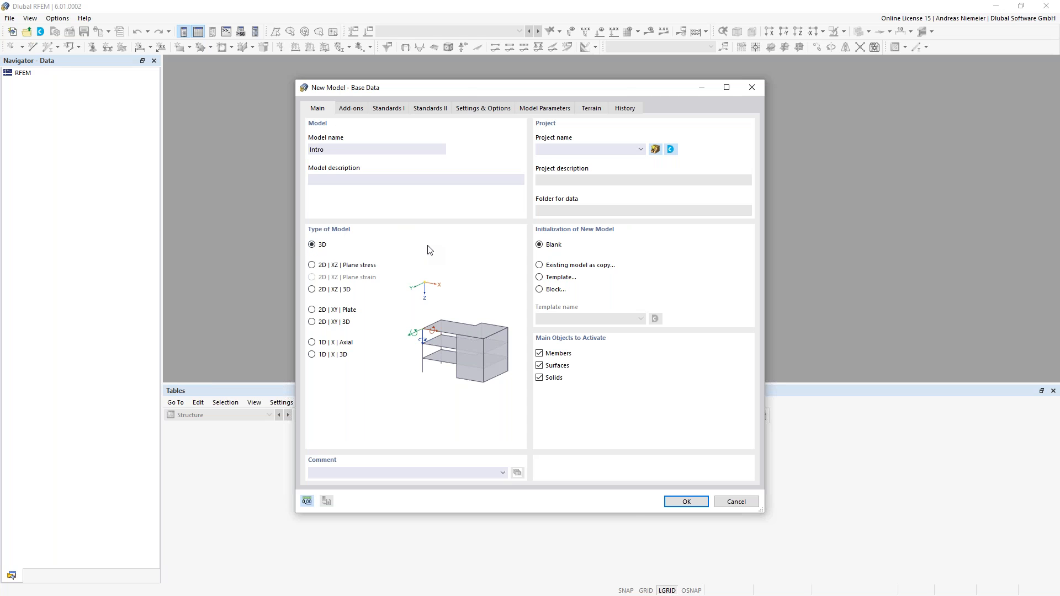
Activate the Steel Design add-on for the model, with Concrete Design deactivated.
click(353, 111)
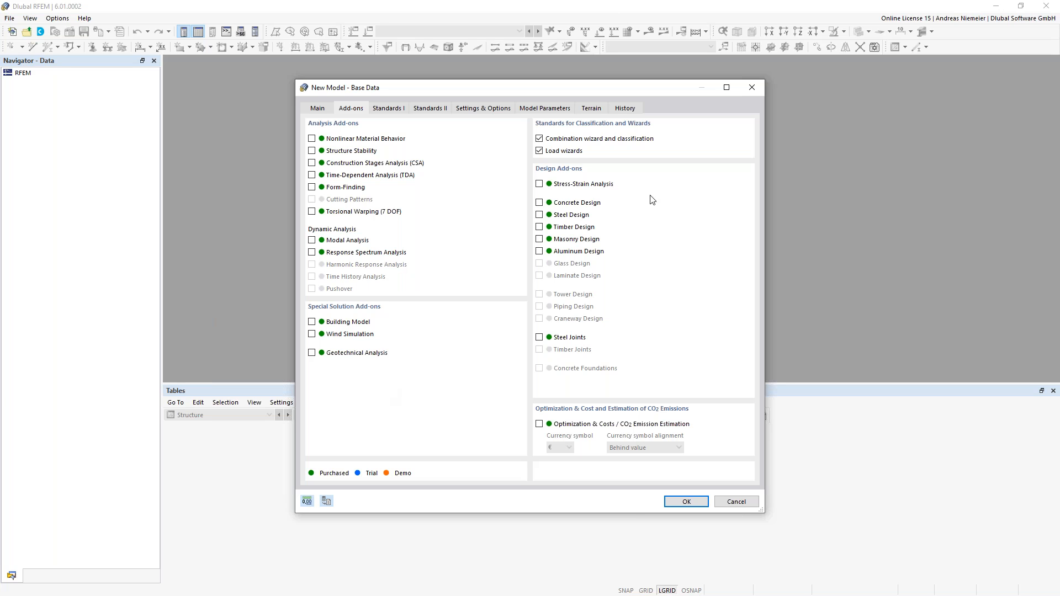
click(568, 216)
click(565, 215)
click(567, 219)
click(570, 207)
click(540, 202)
Examine the national annexes and standard groups available for load case classification and the combination wizard.
click(394, 109)
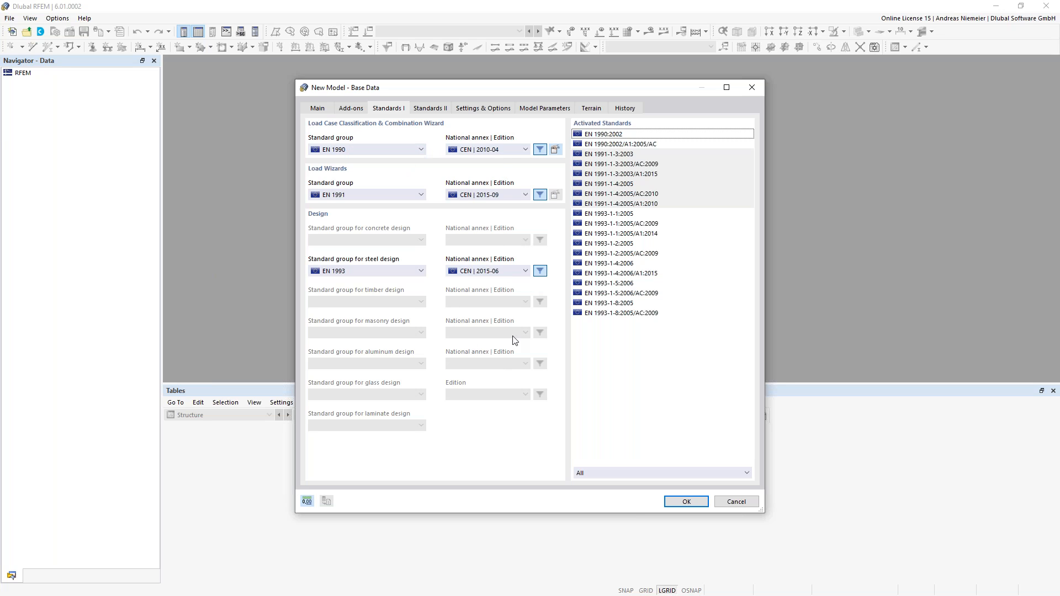
click(499, 149)
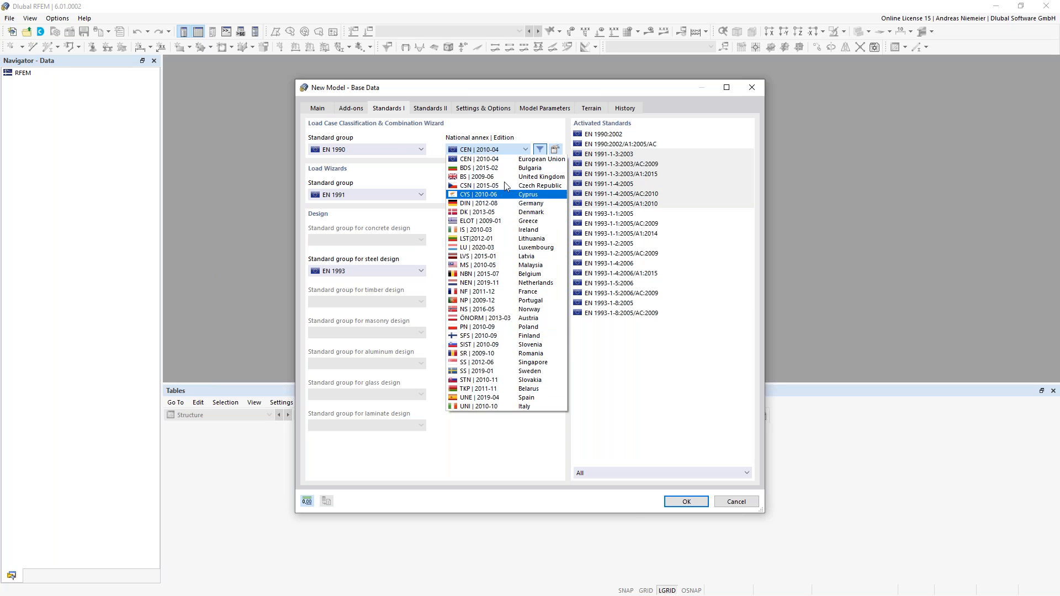
click(506, 151)
click(402, 151)
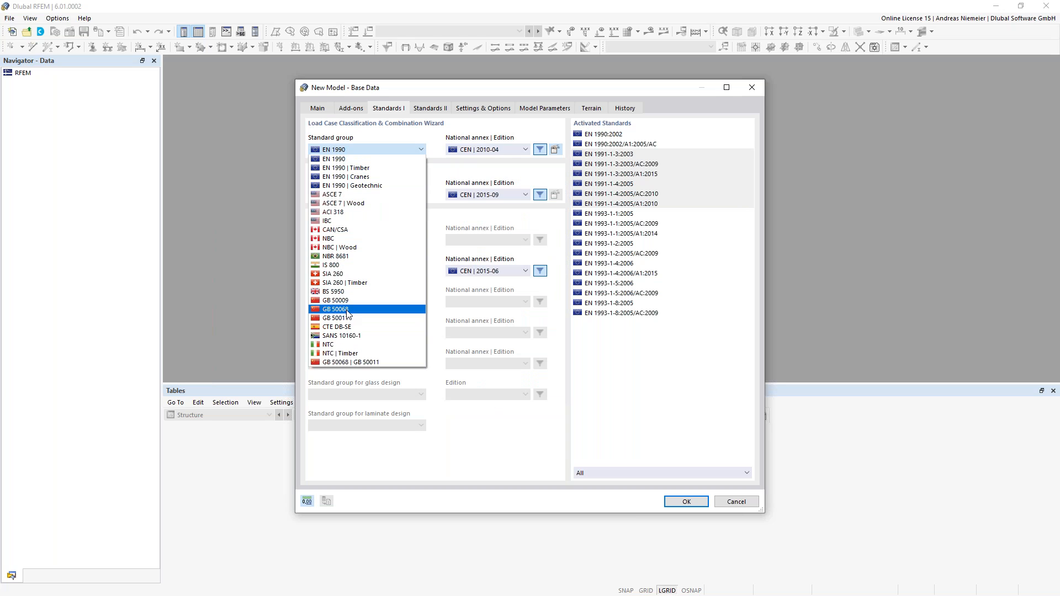
click(363, 147)
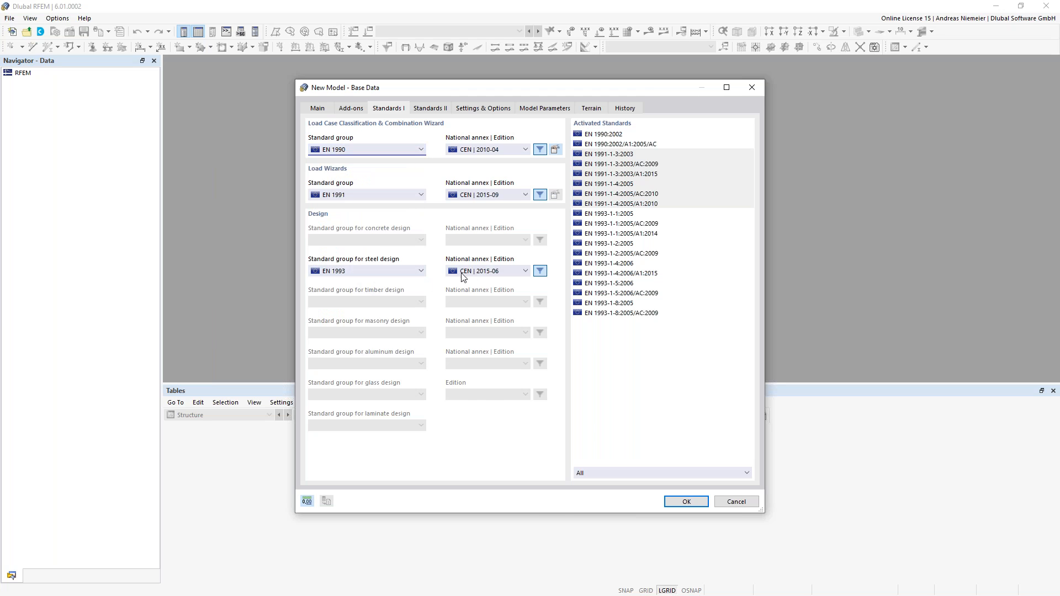
Review the steel design standards and national annexes, then create the model with EN 1993 and CEN | 2015-06.
click(482, 271)
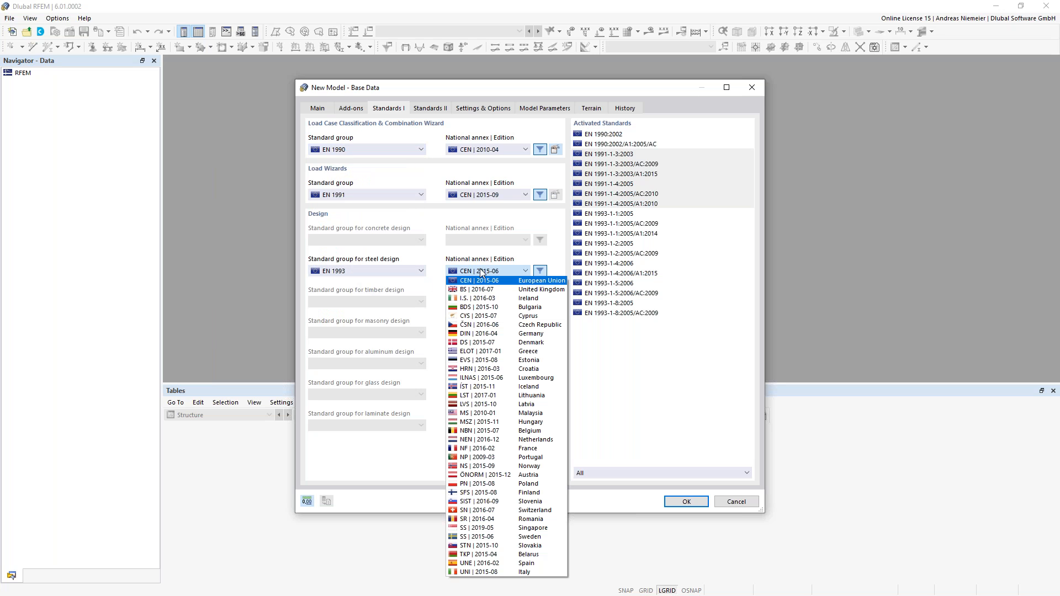
click(482, 271)
click(394, 272)
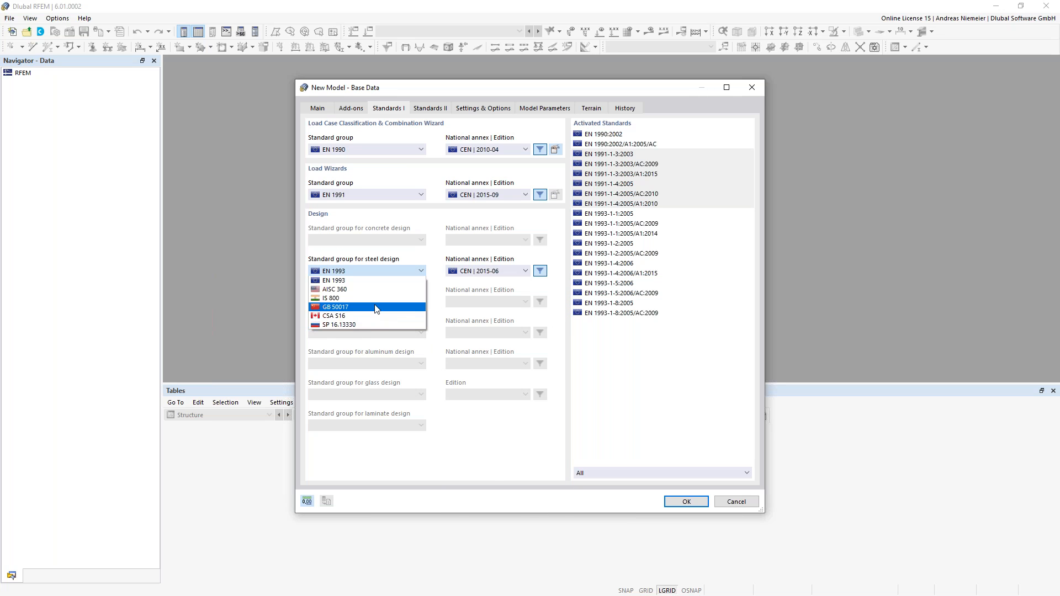
click(457, 272)
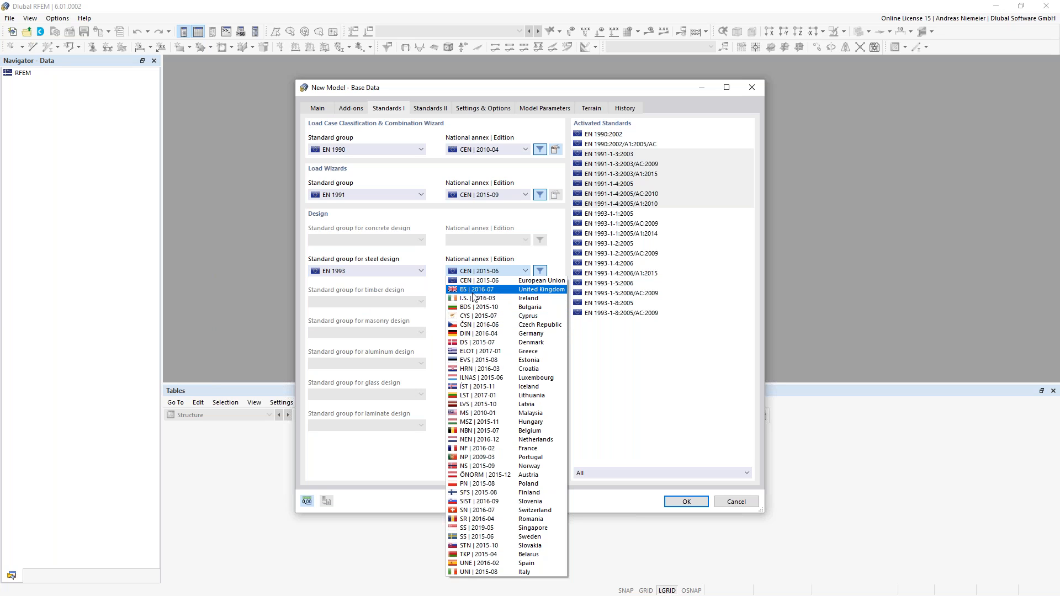
click(389, 274)
click(389, 273)
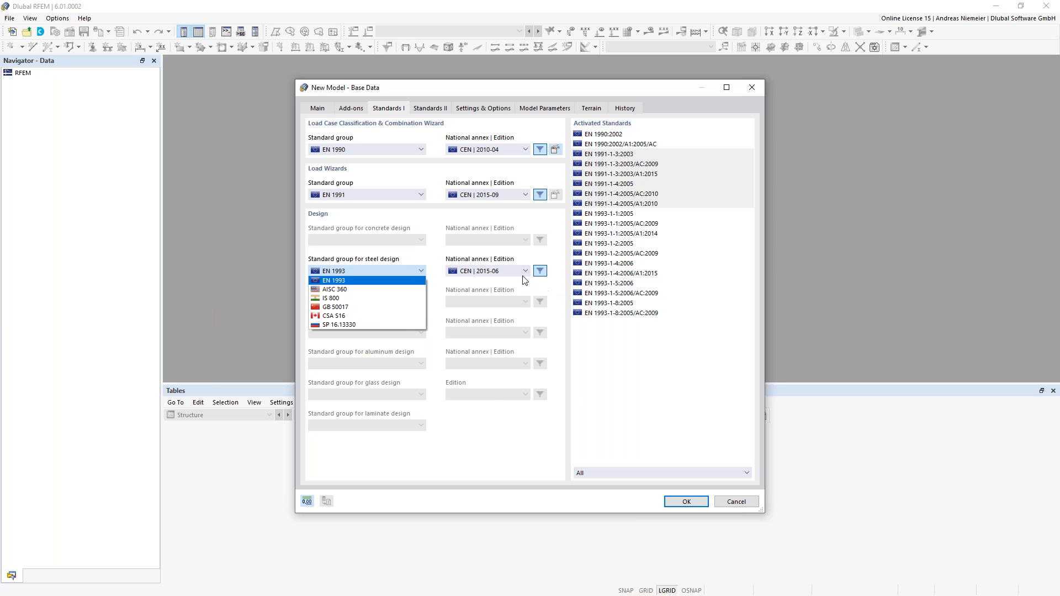
click(503, 273)
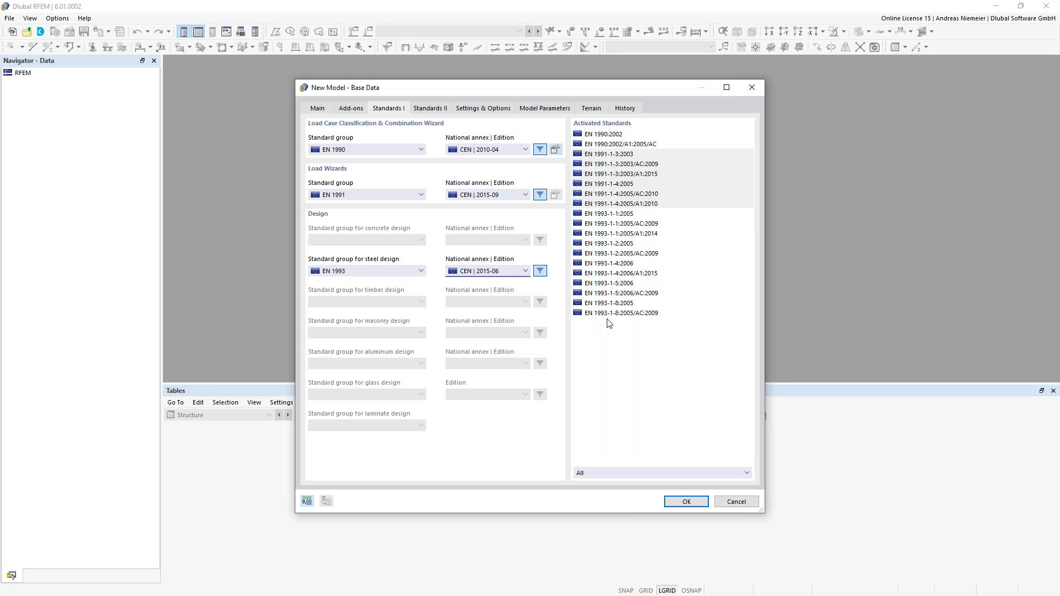
click(690, 502)
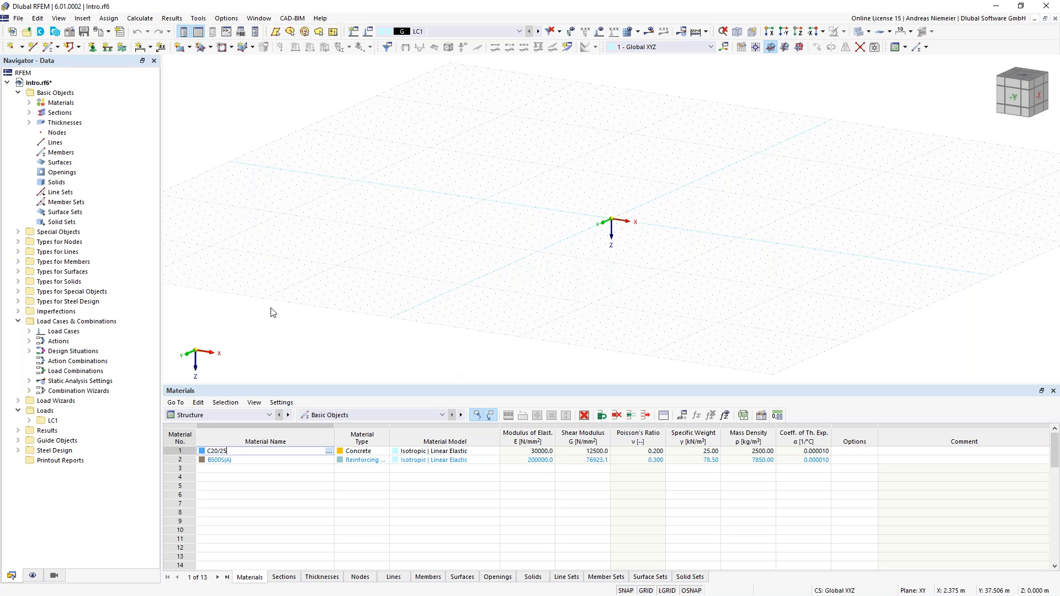
Collapse the Basic Objects, Load Cases & Combinations and Loads categories in the model tree.
click(20, 94)
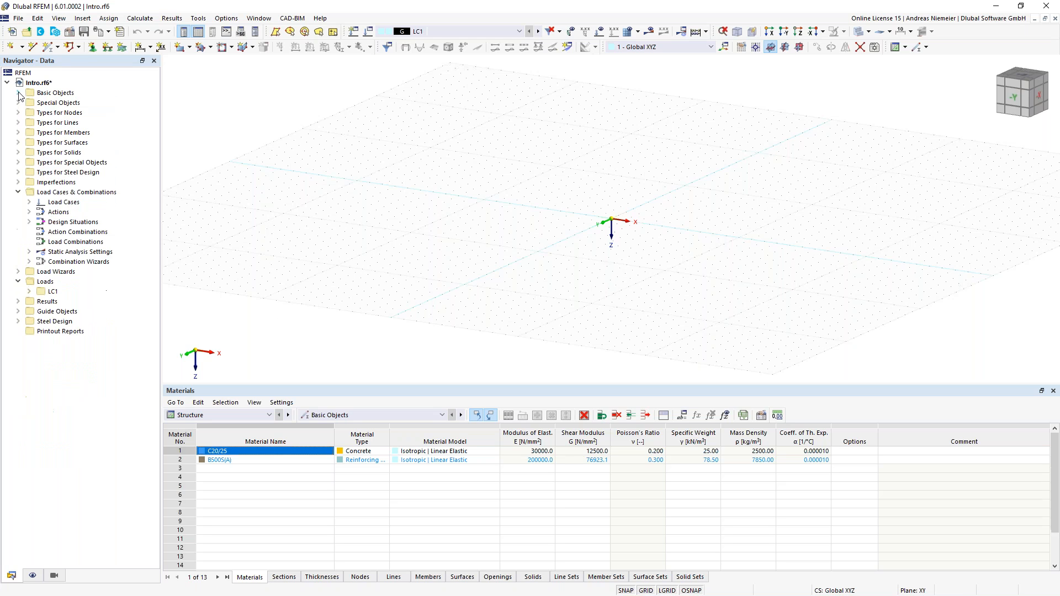
click(19, 192)
click(18, 212)
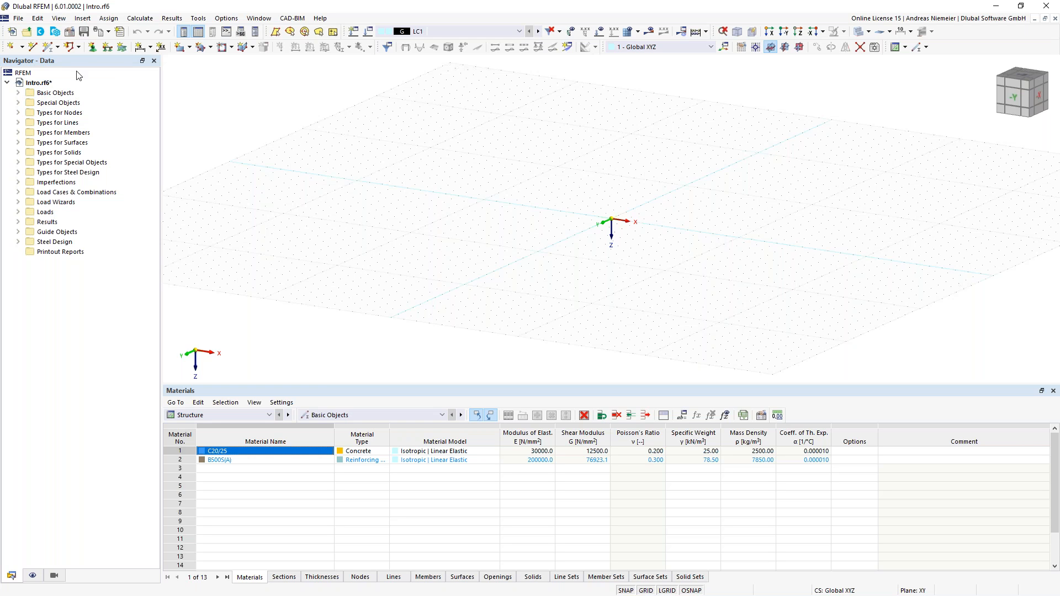
Examine the Basic Objects category and the related Types for Nodes and Types for Members categories in the model tree.
click(19, 93)
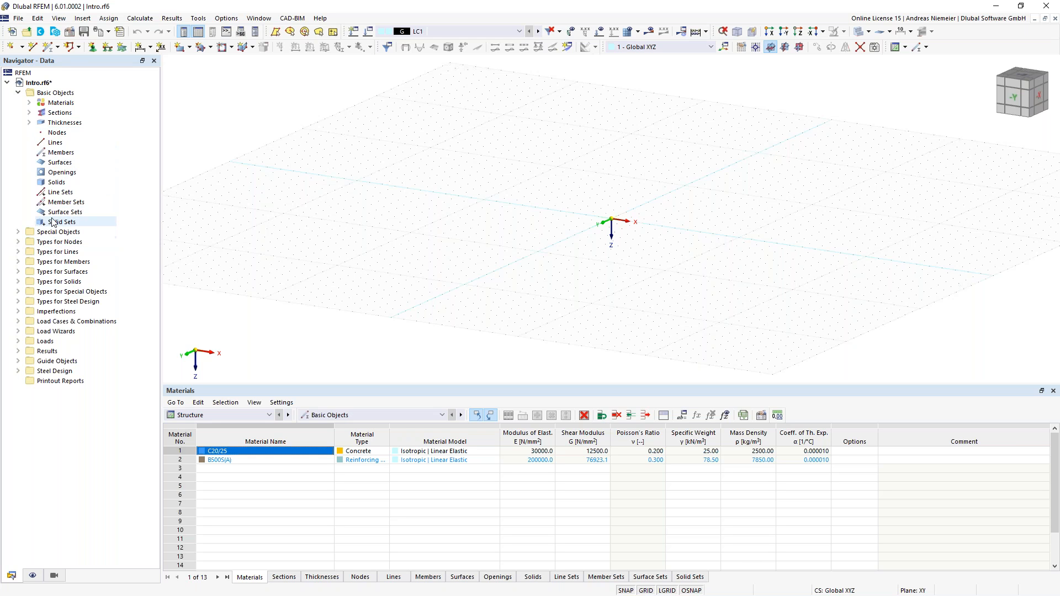
click(57, 134)
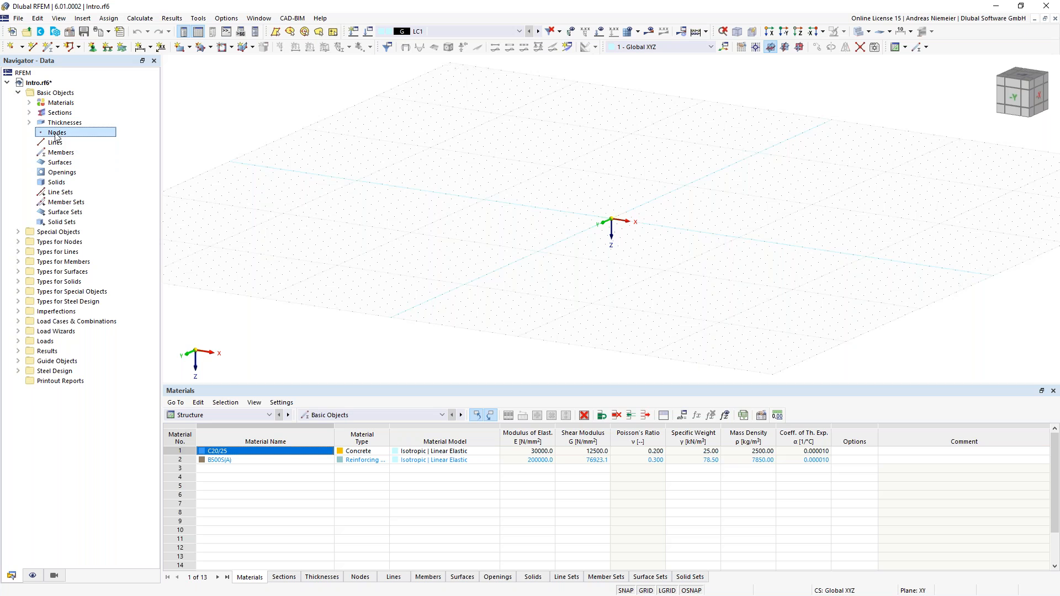
click(19, 242)
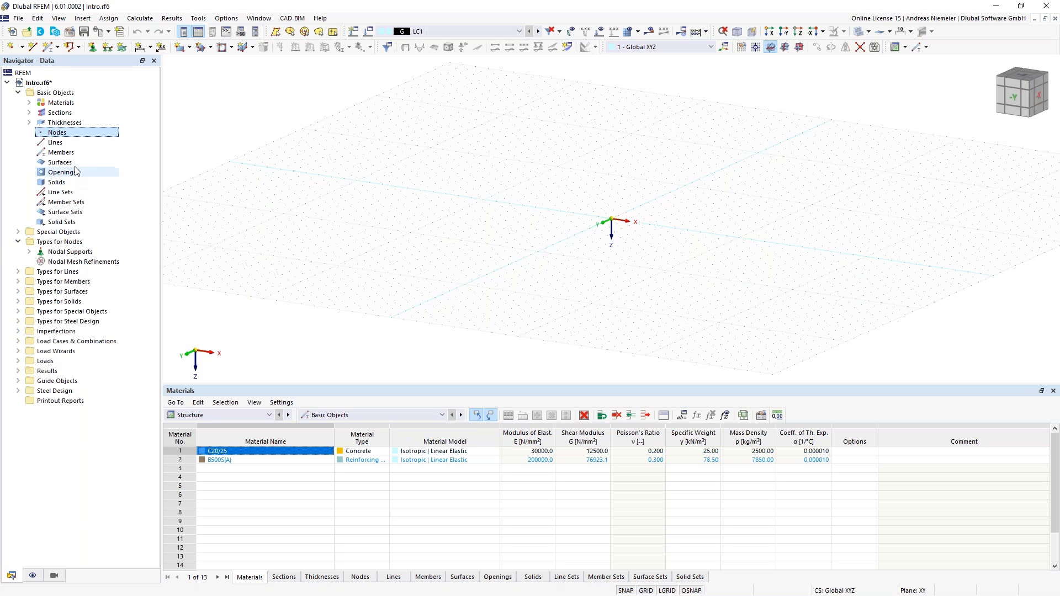
click(61, 153)
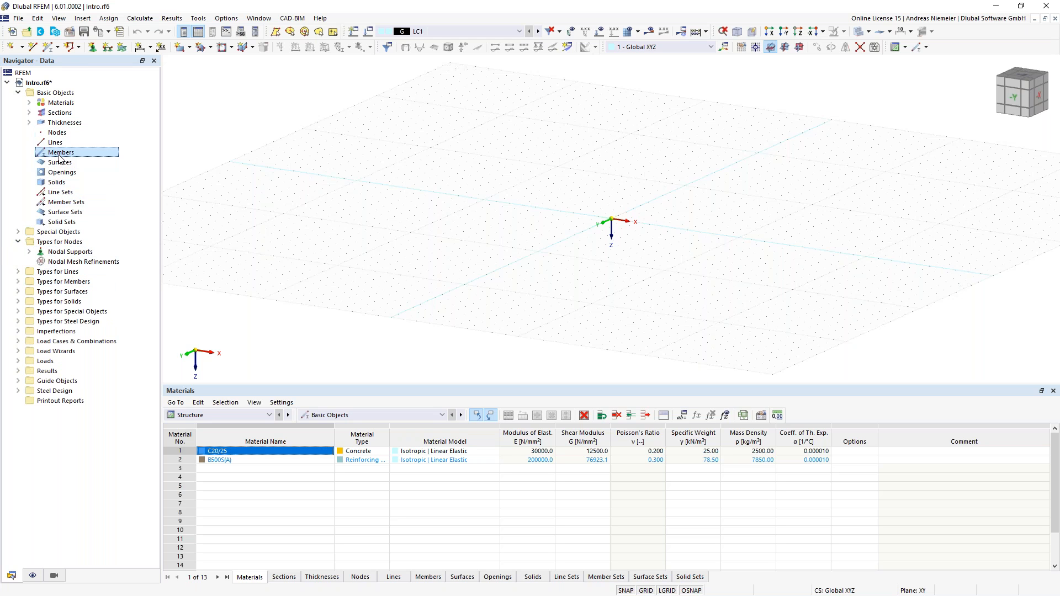
click(18, 241)
click(18, 262)
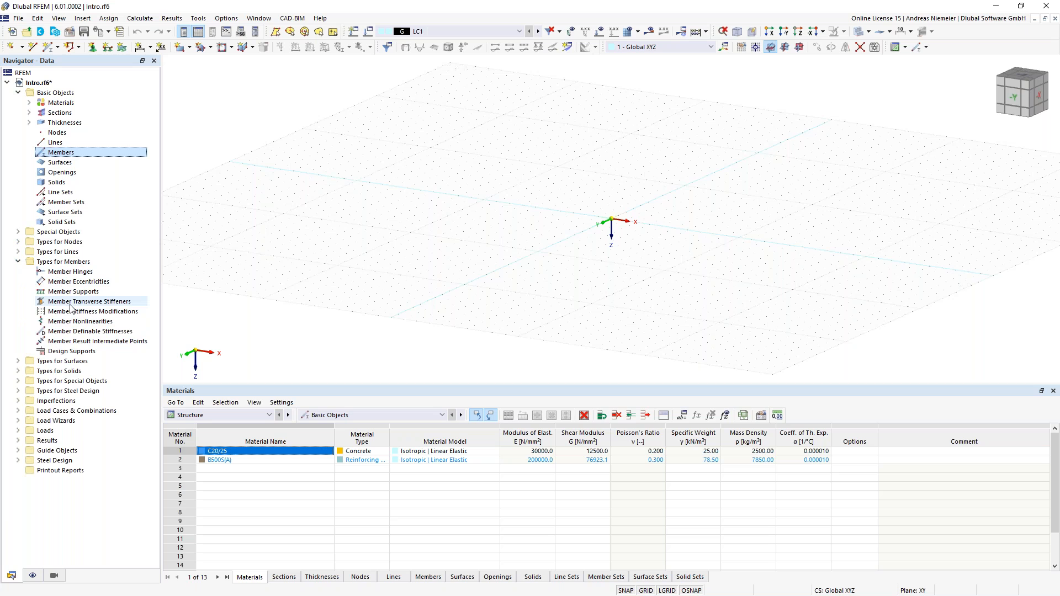
click(18, 261)
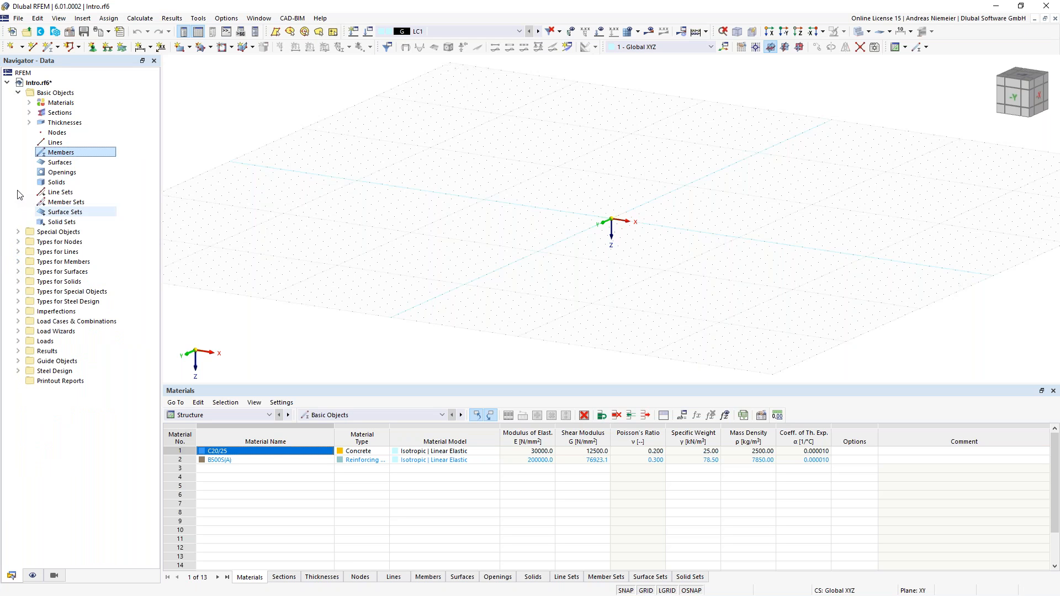
Examine the main table categories and the Structure subcategories, keeping Basic Objects selected.
click(202, 415)
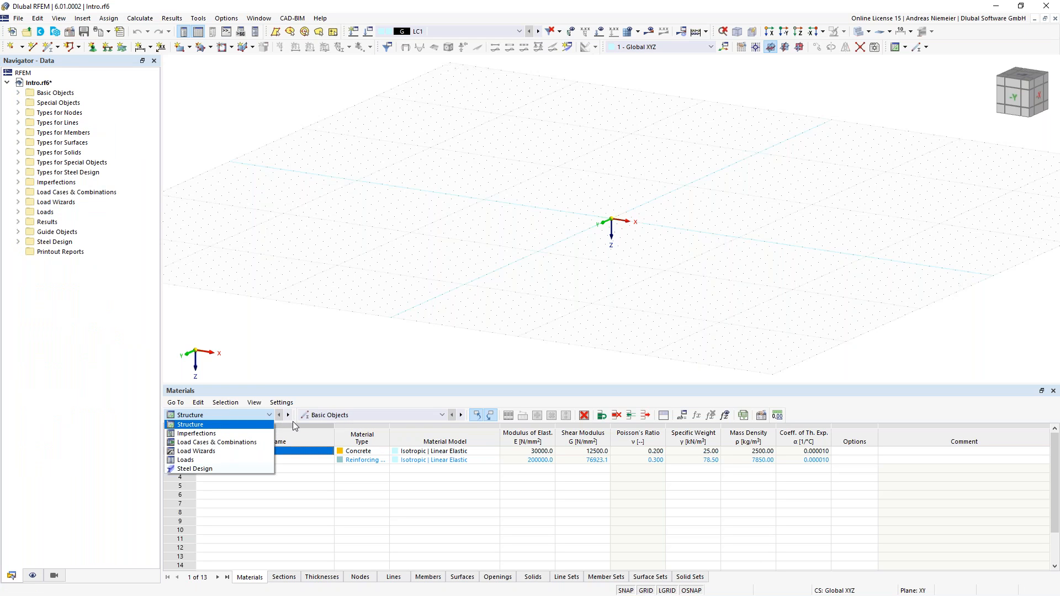
click(350, 415)
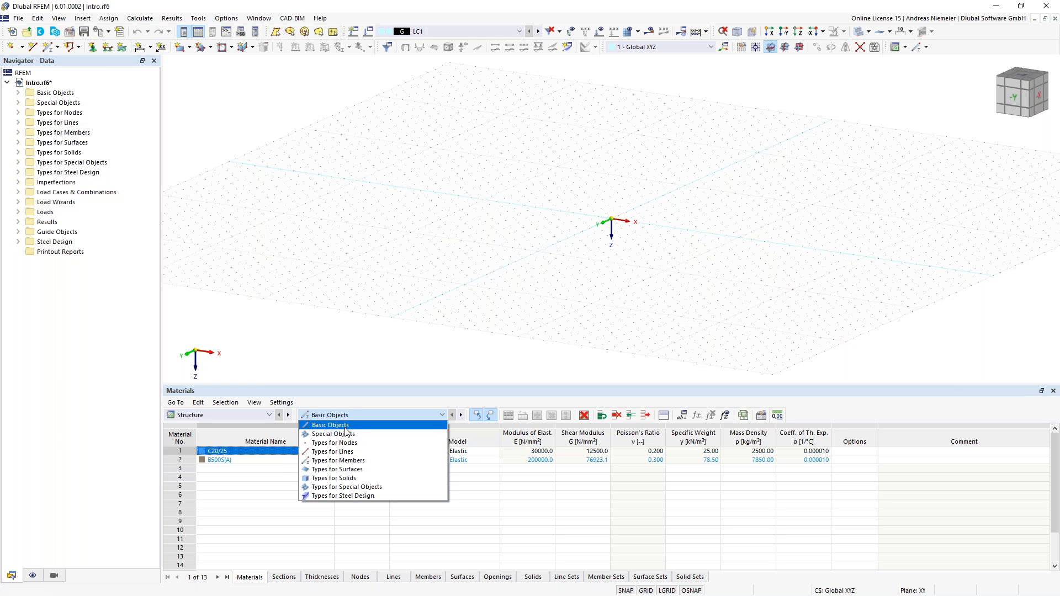
click(370, 425)
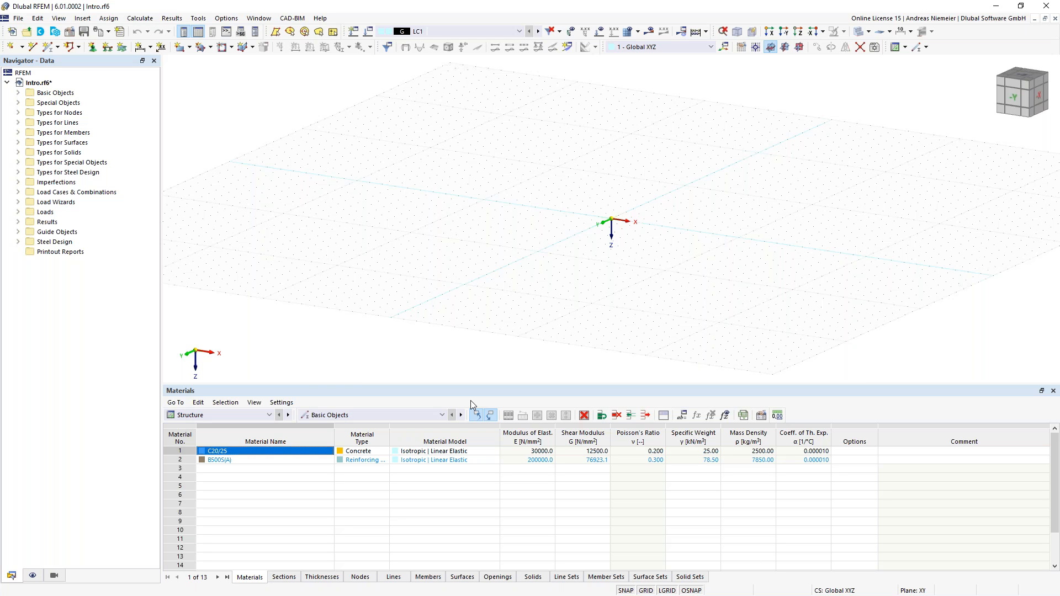
Start a new beam member and choose the HE 200 A section (EN 10365:2017) from the standardized steel library.
click(48, 46)
click(448, 257)
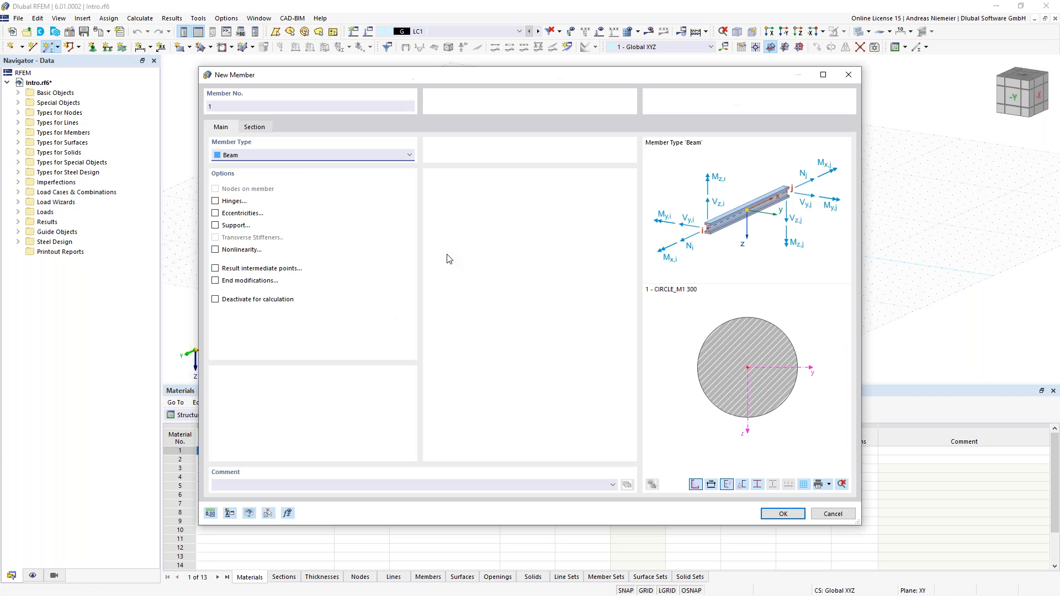
click(265, 127)
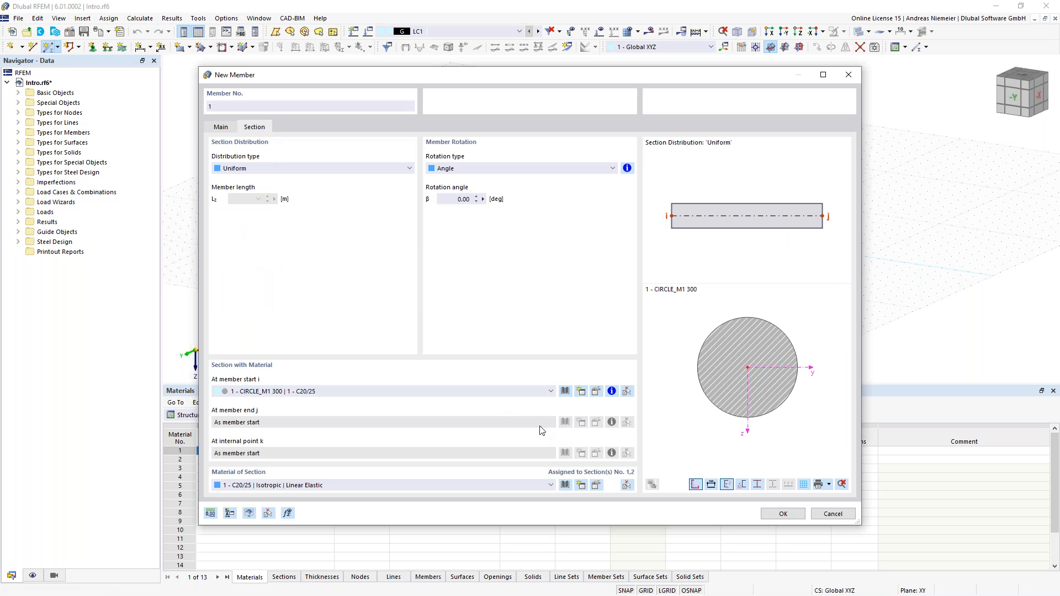
click(596, 485)
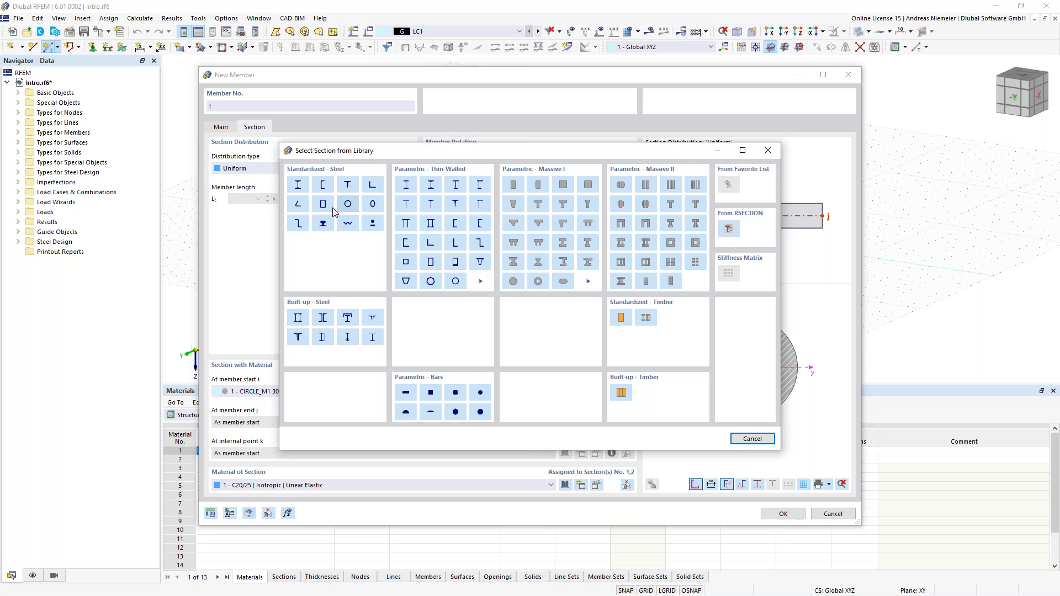
click(304, 190)
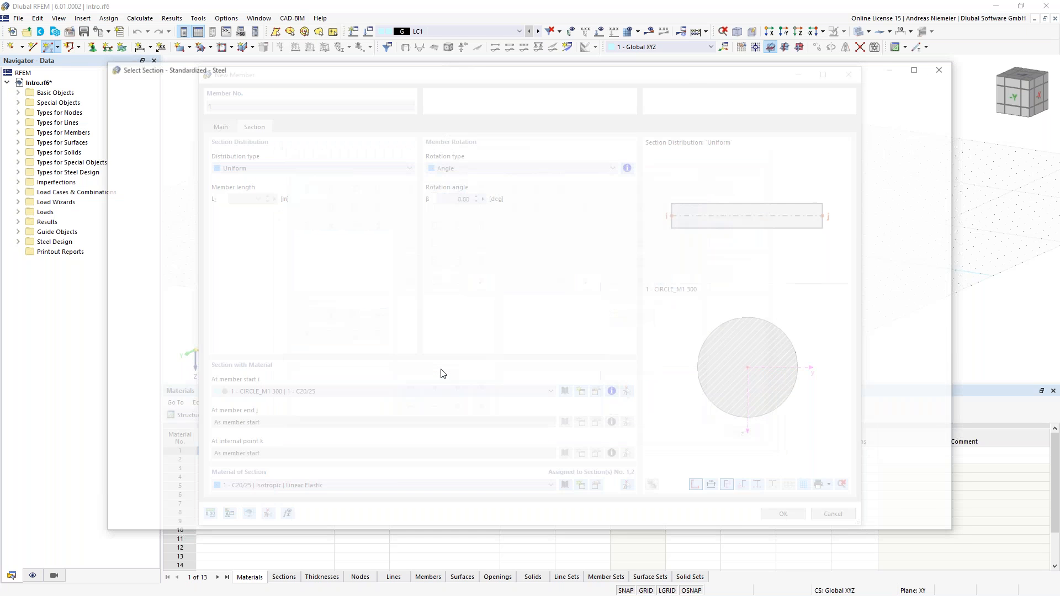
click(251, 386)
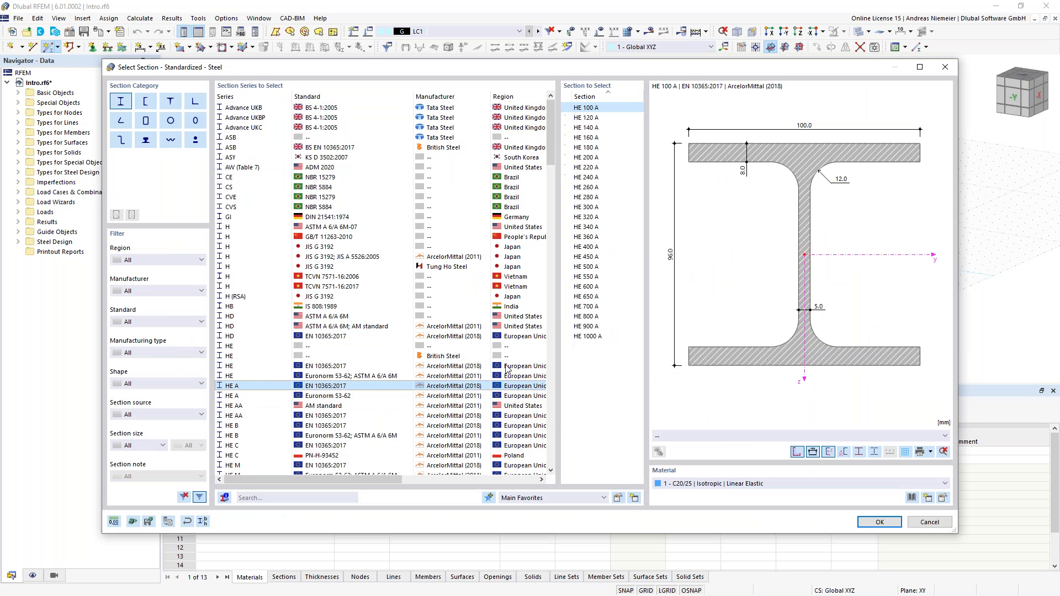
click(601, 158)
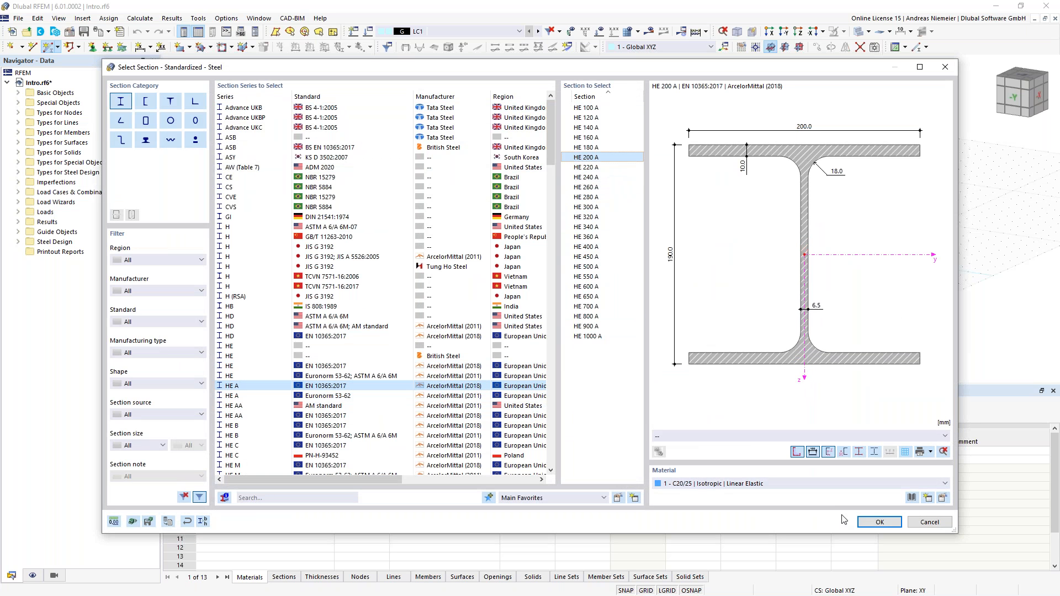
Assign S355 steel (EN 10025-2:2004-11) from the material library to the HE 200 A section and accept the new member's definition.
click(912, 498)
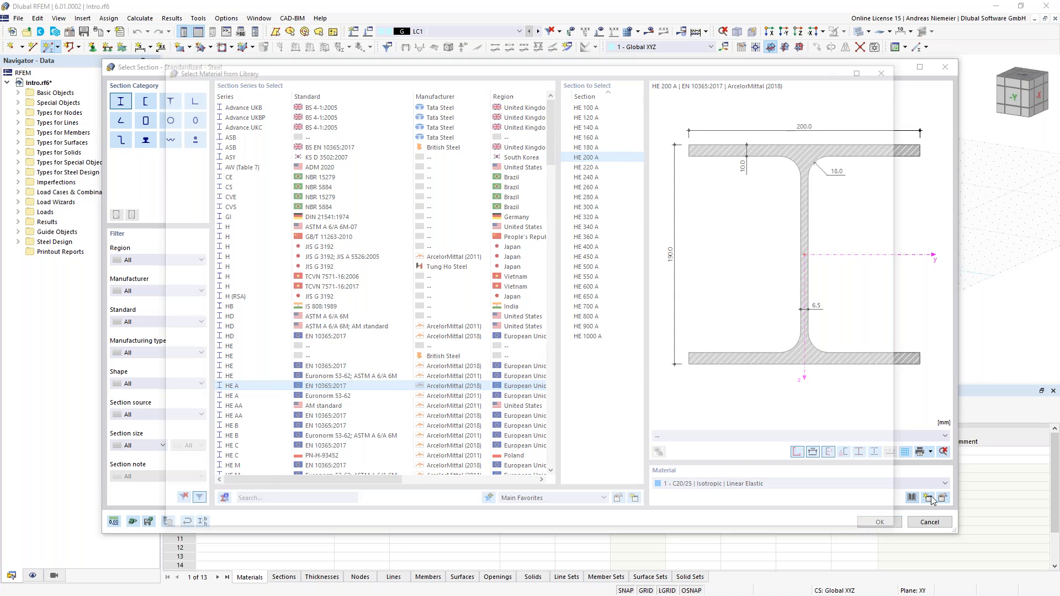
click(715, 128)
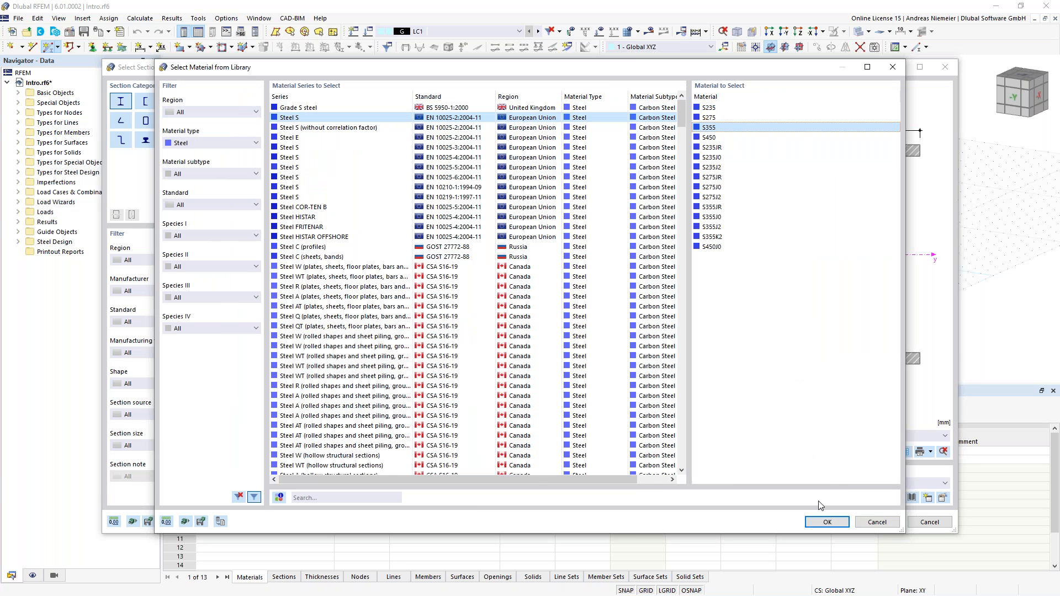
click(820, 523)
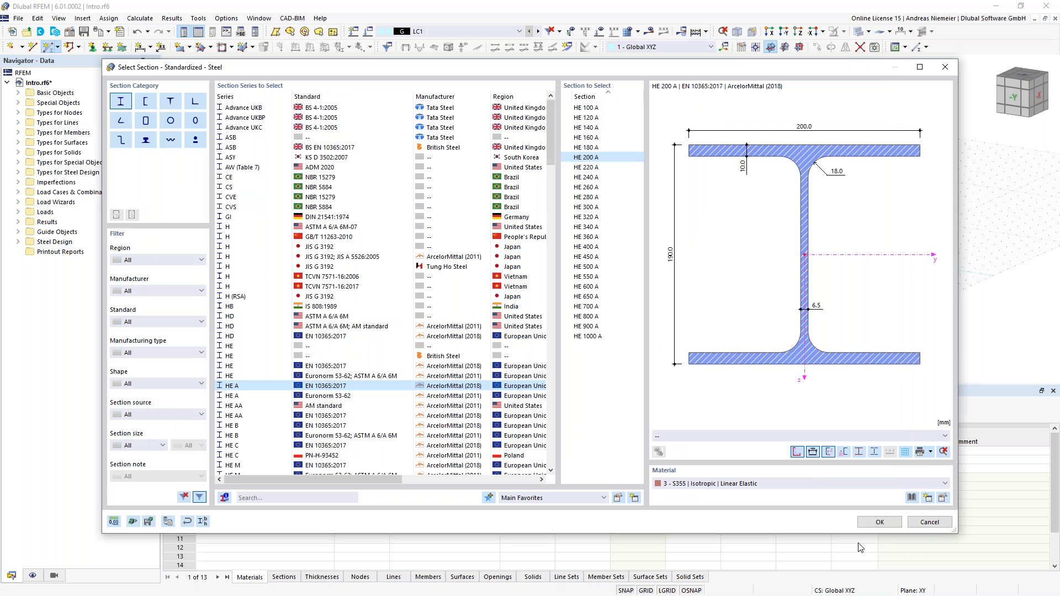
click(874, 521)
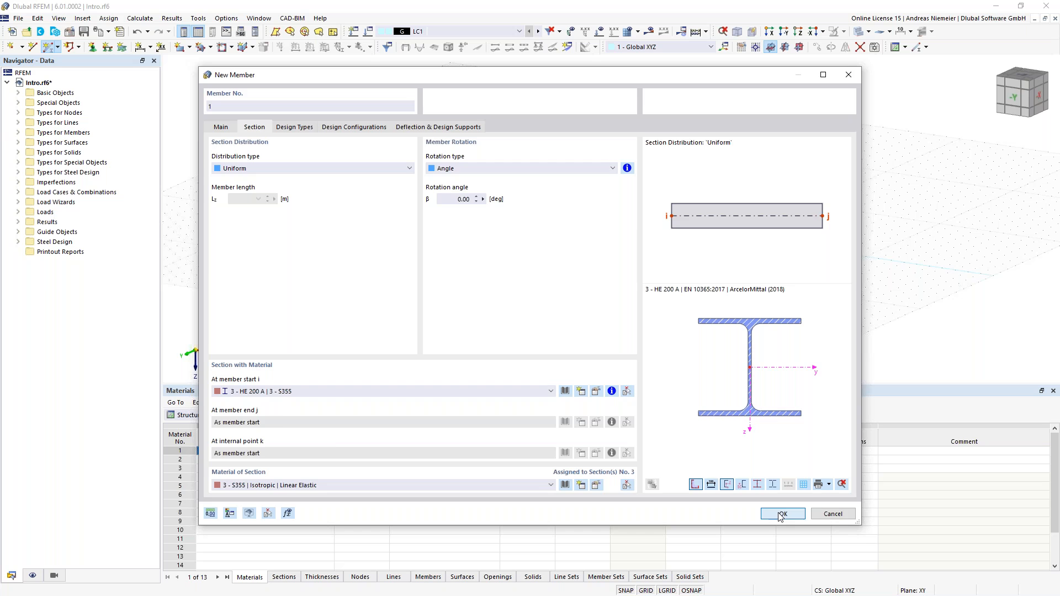
click(781, 515)
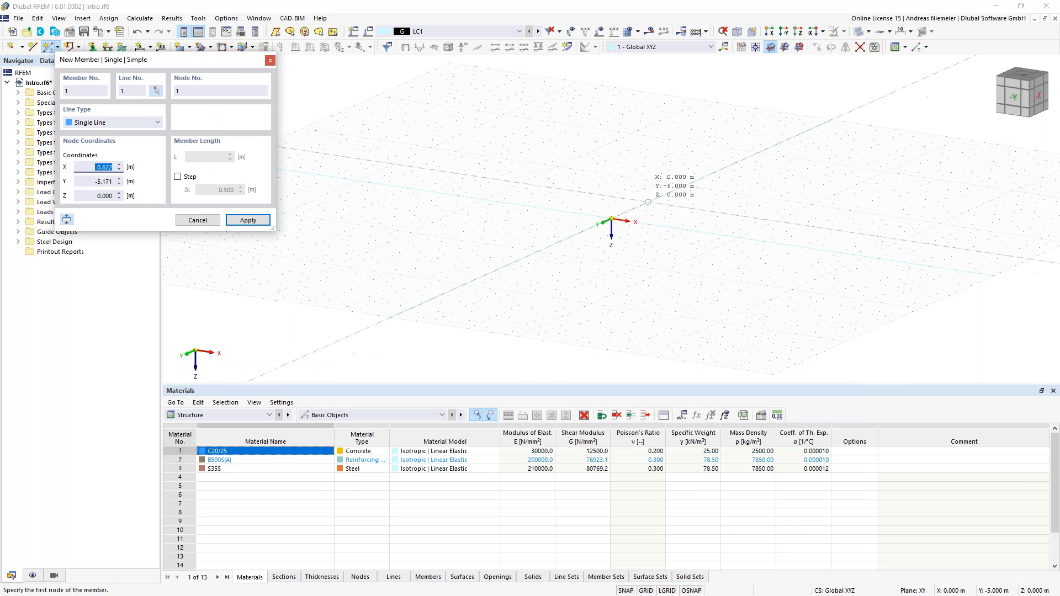
Place the beam member from the origin along the global X axis with a length of 7 m and finish placing members.
click(611, 220)
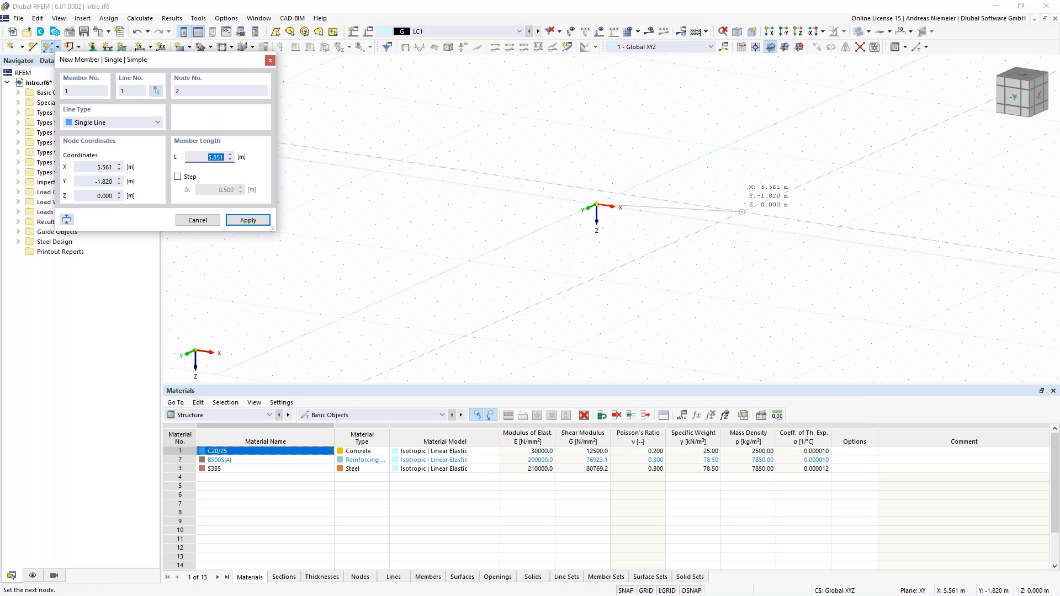
click(744, 210)
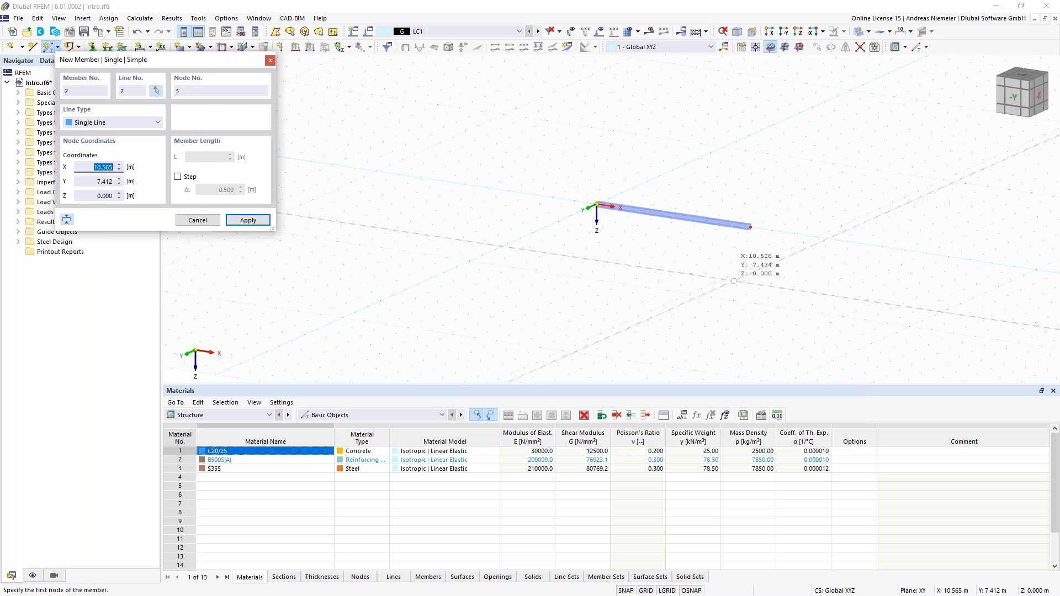
key(Escape)
scroll(645, 252, down, 1)
middle_drag(606, 255, 460, 276)
scroll(578, 263, up, 6)
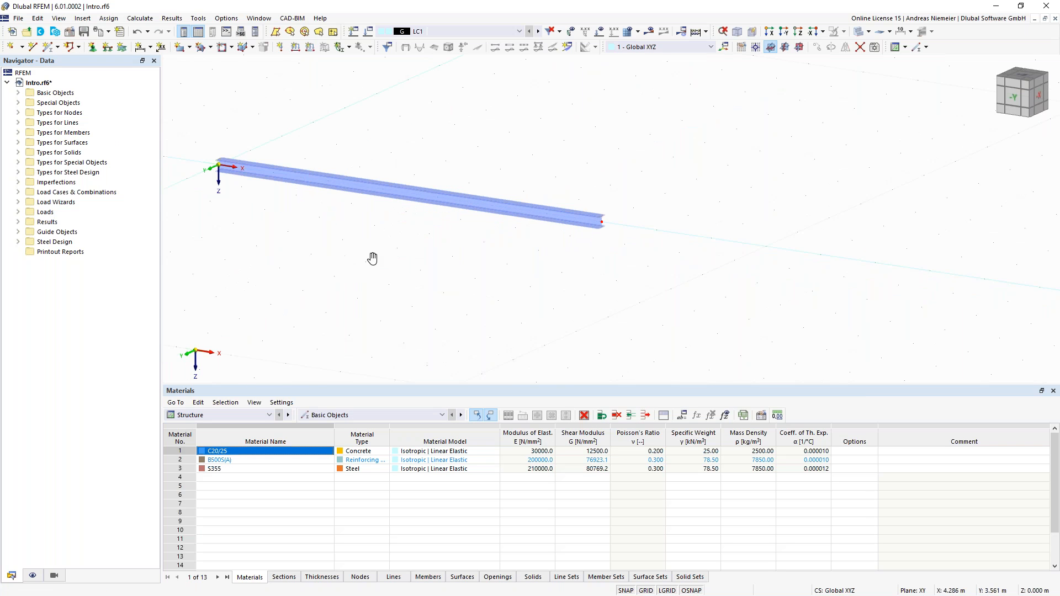
middle_drag(373, 259, 446, 277)
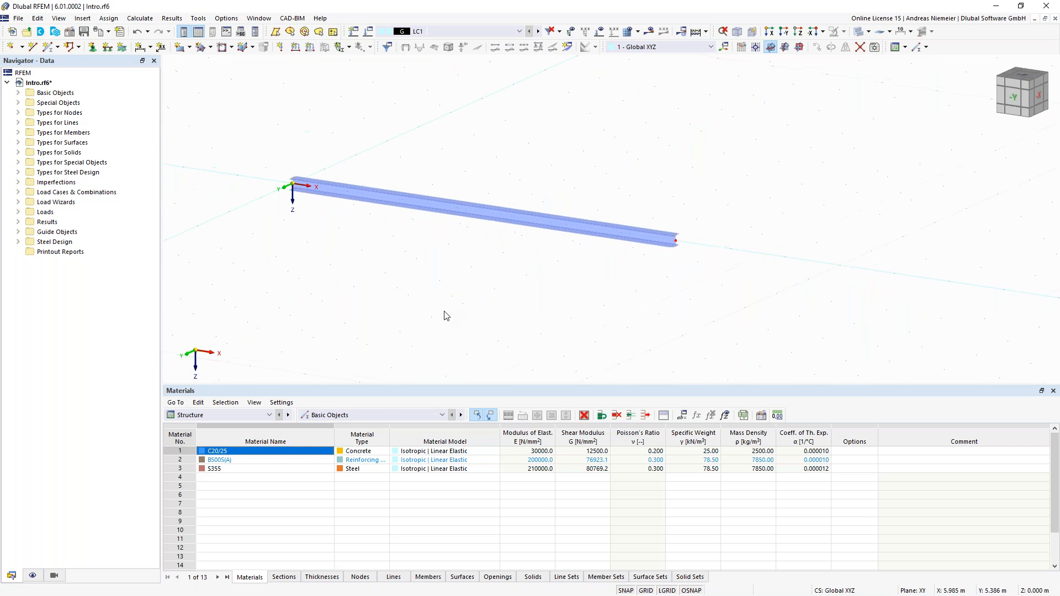
Assign nodal support type 2, with all displacements and rotations fixed, to both end nodes of the beam.
click(92, 49)
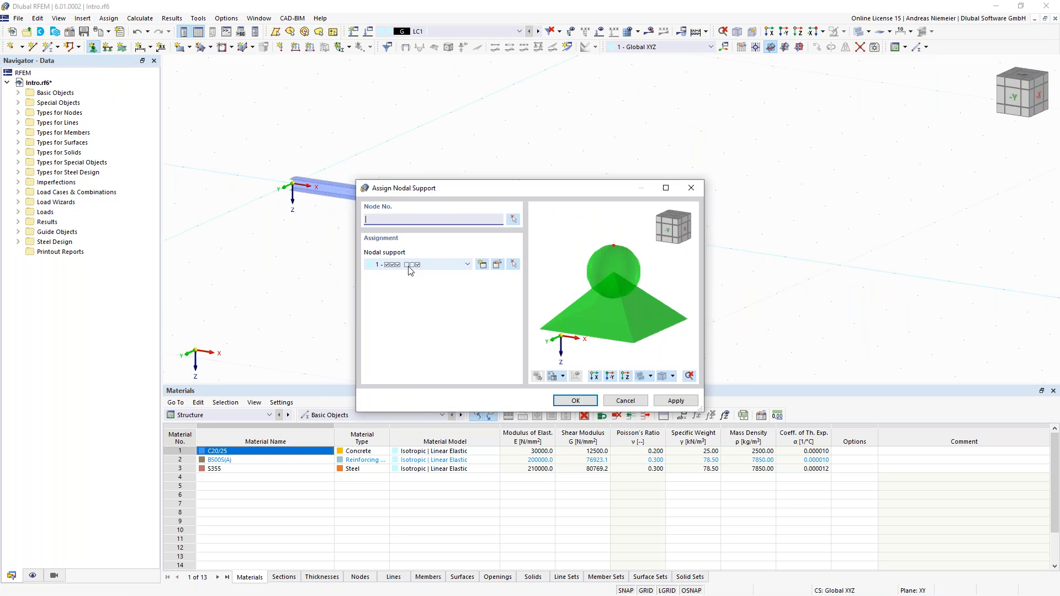
click(465, 265)
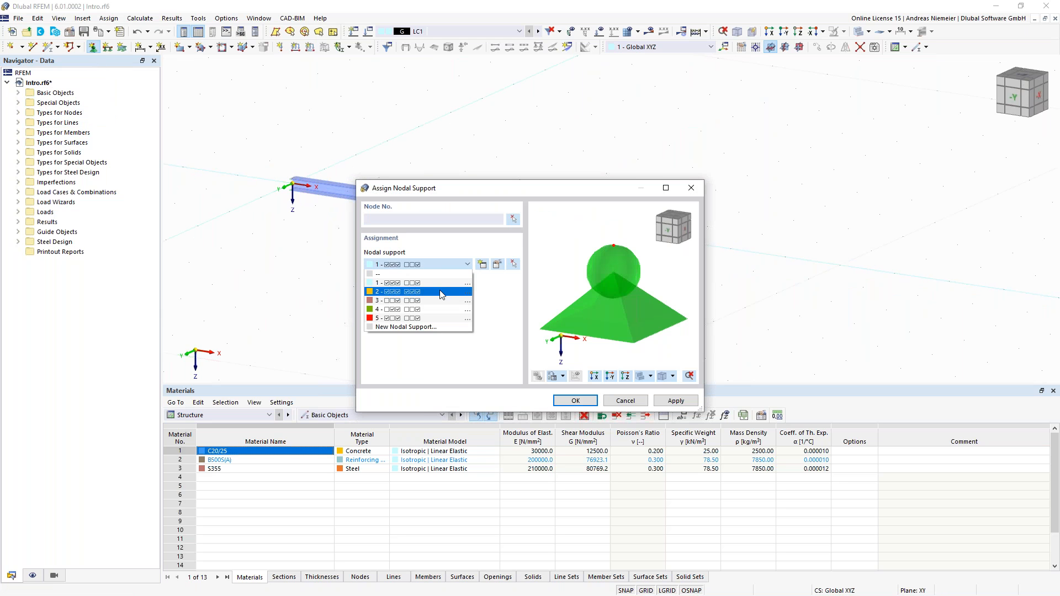
click(441, 291)
click(575, 400)
drag(271, 176, 813, 293)
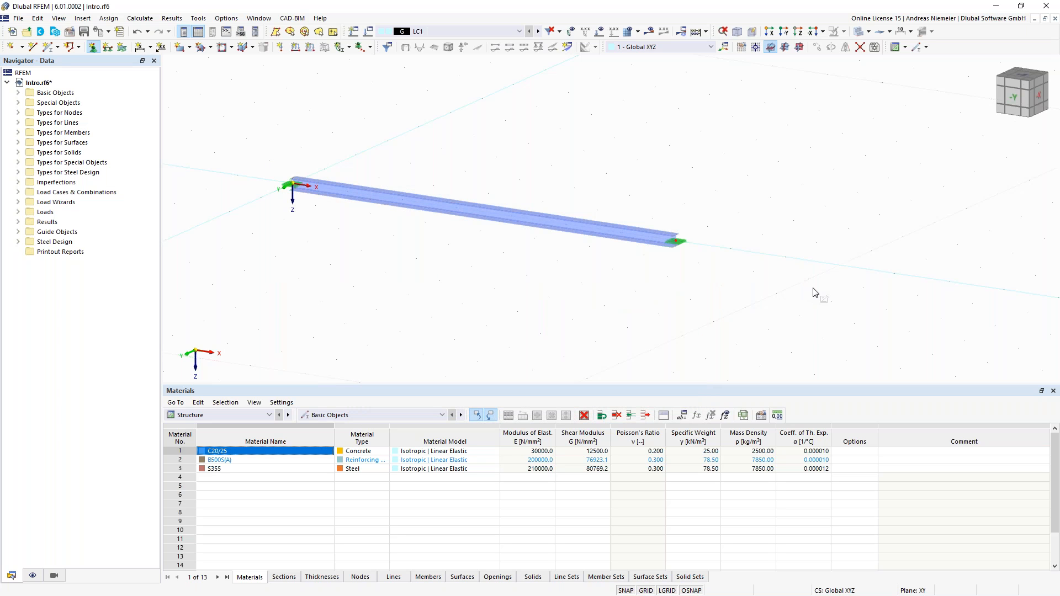
key(Escape)
Apply a uniform member load of 10 kN/m in the global Z direction to the beam in load case LC1.
click(310, 46)
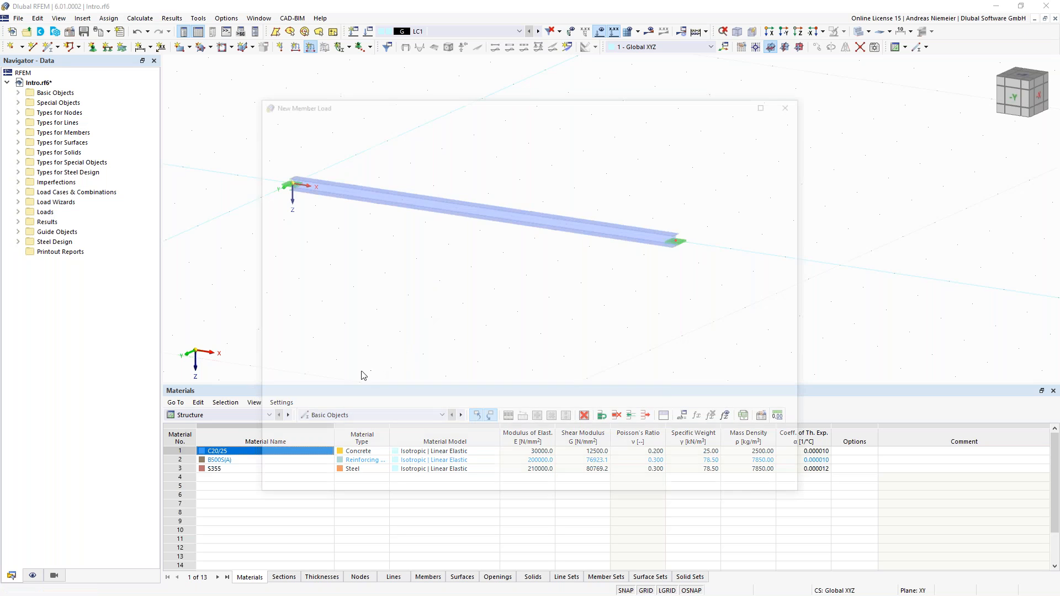
click(455, 195)
text(10)
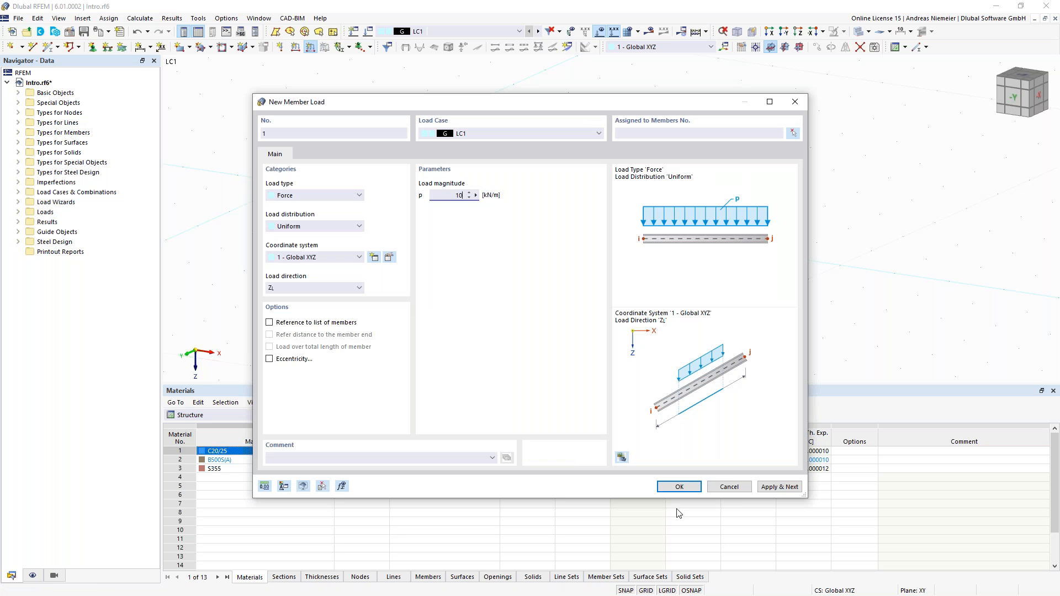
key(Return)
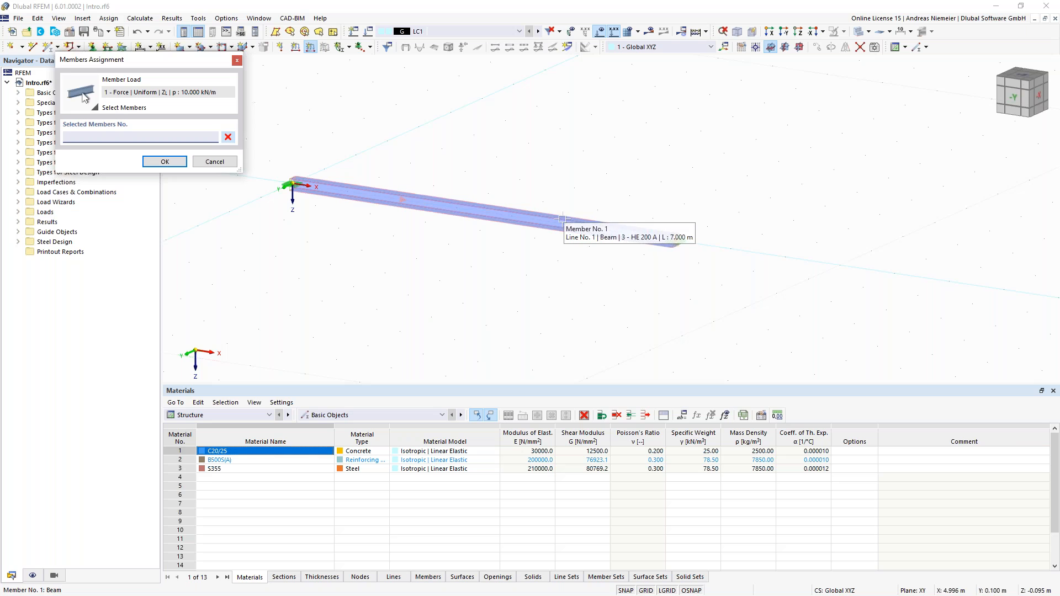
click(168, 165)
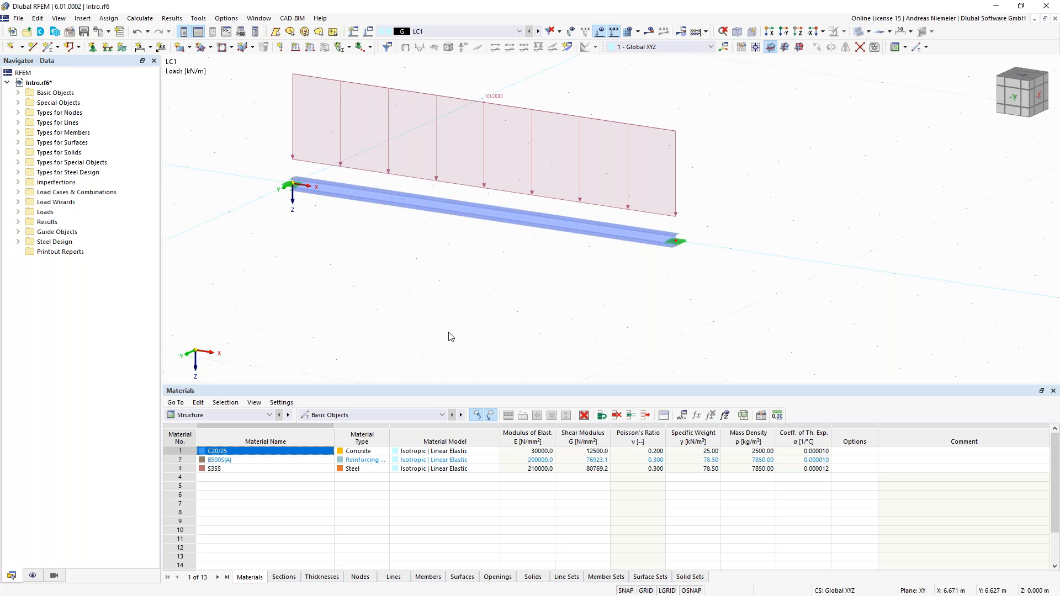
Calculate the model and hide the loads so that only the beam's LC1 displacements are displayed.
middle_drag(458, 263, 468, 323)
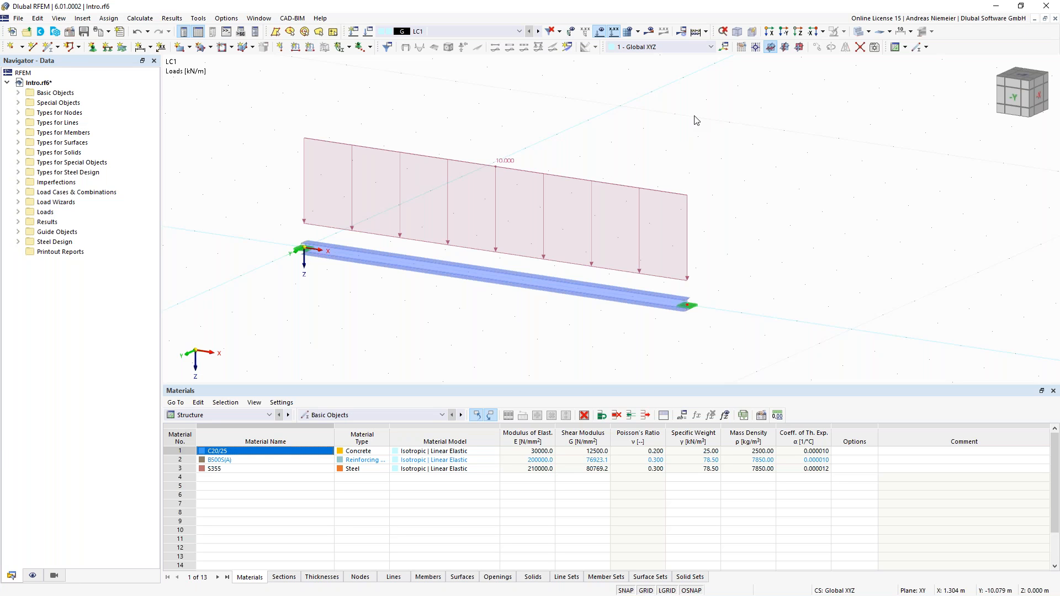
click(696, 31)
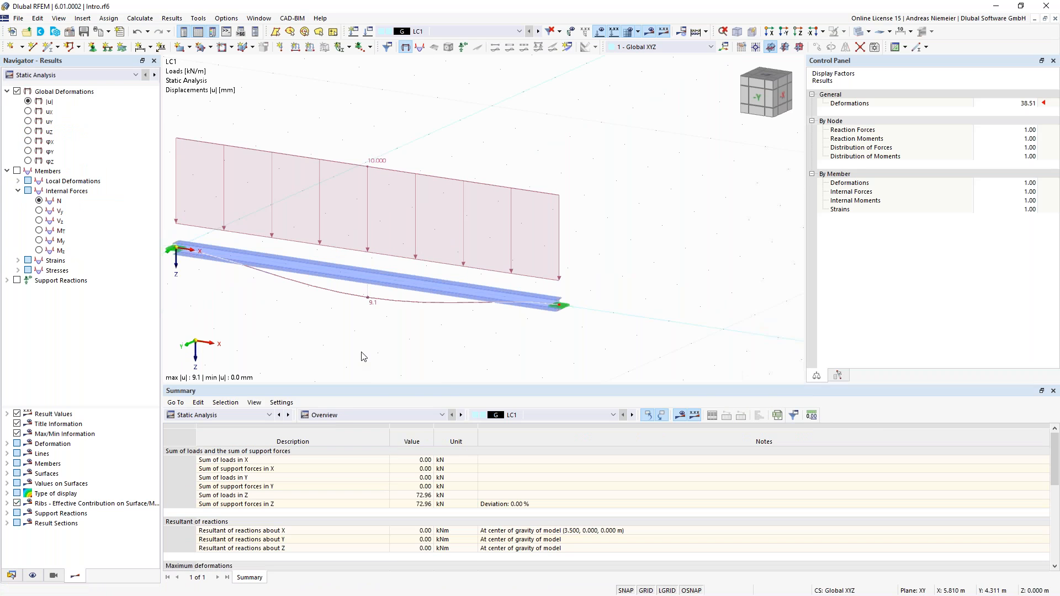
scroll(412, 331, down, 2)
middle_drag(413, 331, 455, 314)
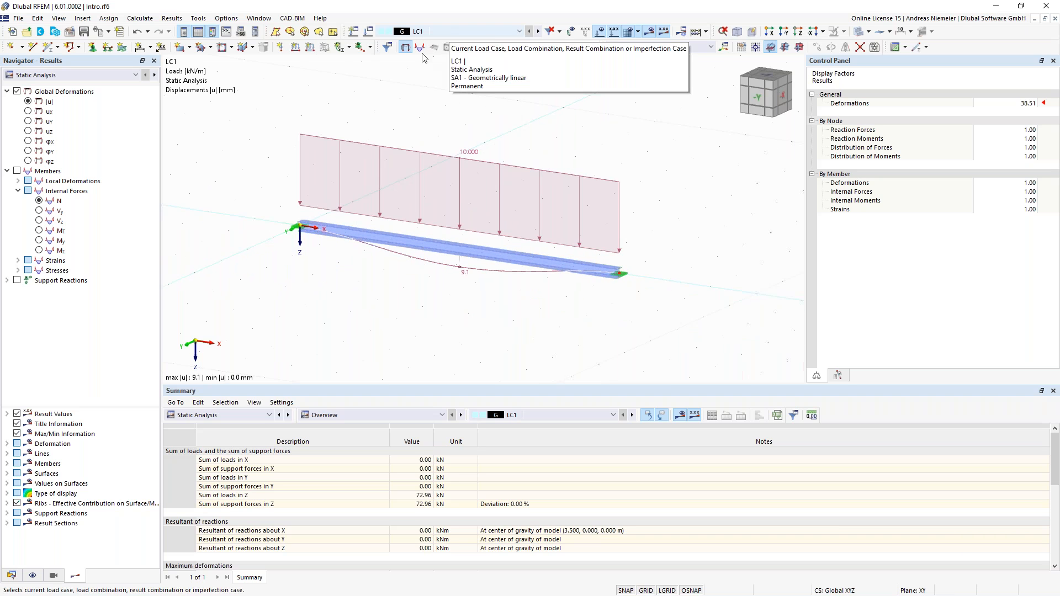
click(597, 31)
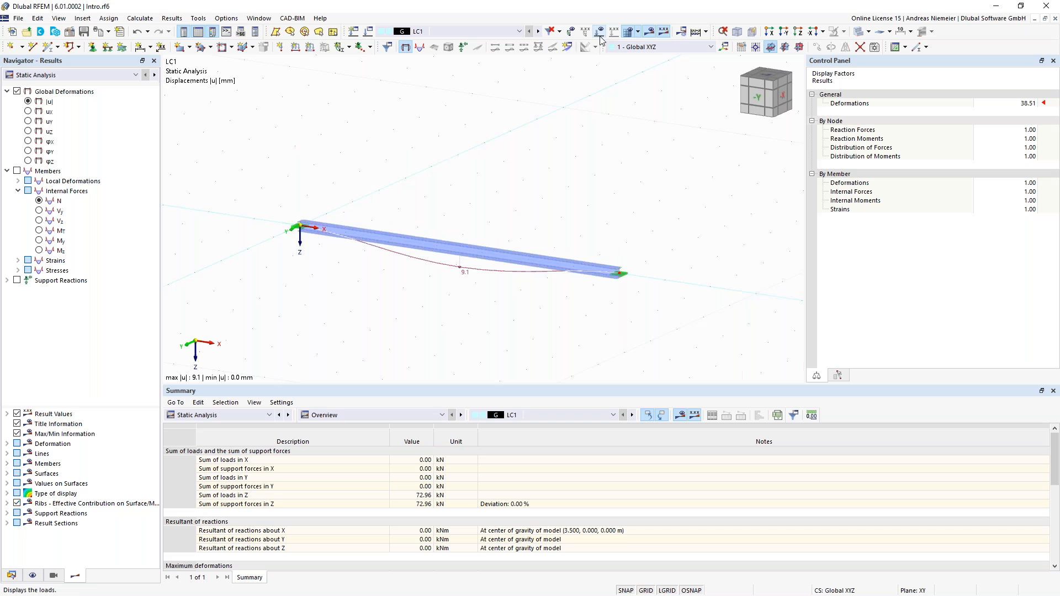
Display the member bending moments My and show the beam as a simple line instead of a solid section.
click(39, 242)
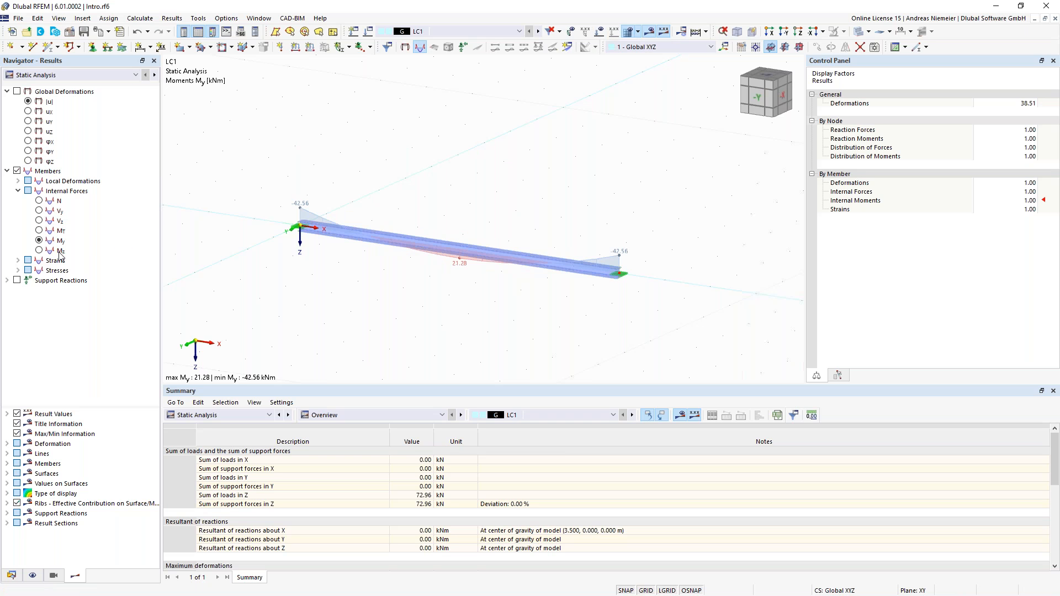
click(869, 31)
click(890, 46)
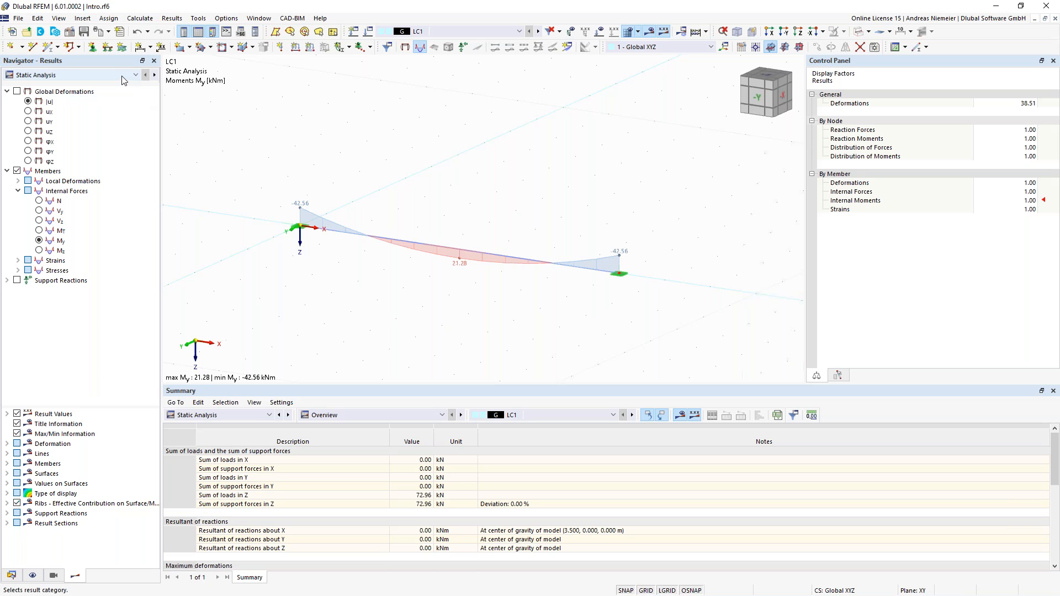
Switch the results to Steel Design and examine the Section Proof and Serviceability ratios separately with the ratio envelope hidden.
click(70, 75)
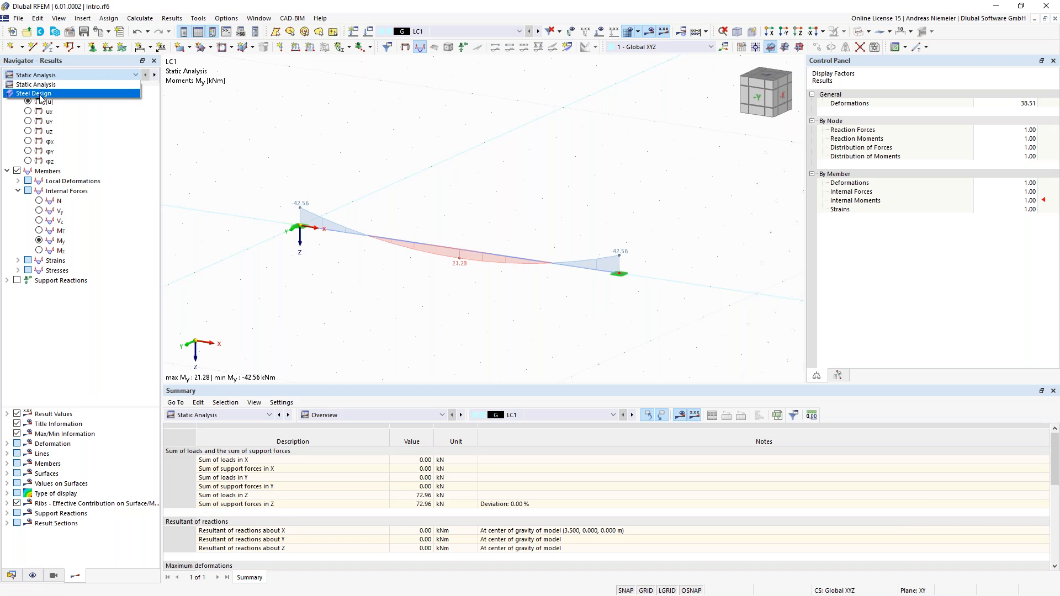
key(Escape)
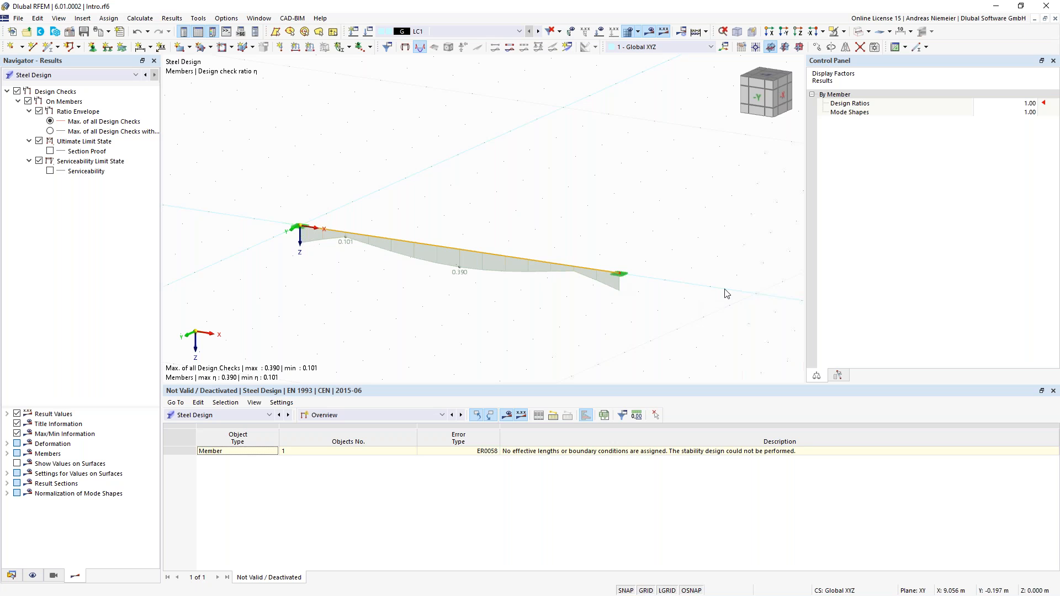
click(38, 111)
click(50, 153)
click(50, 152)
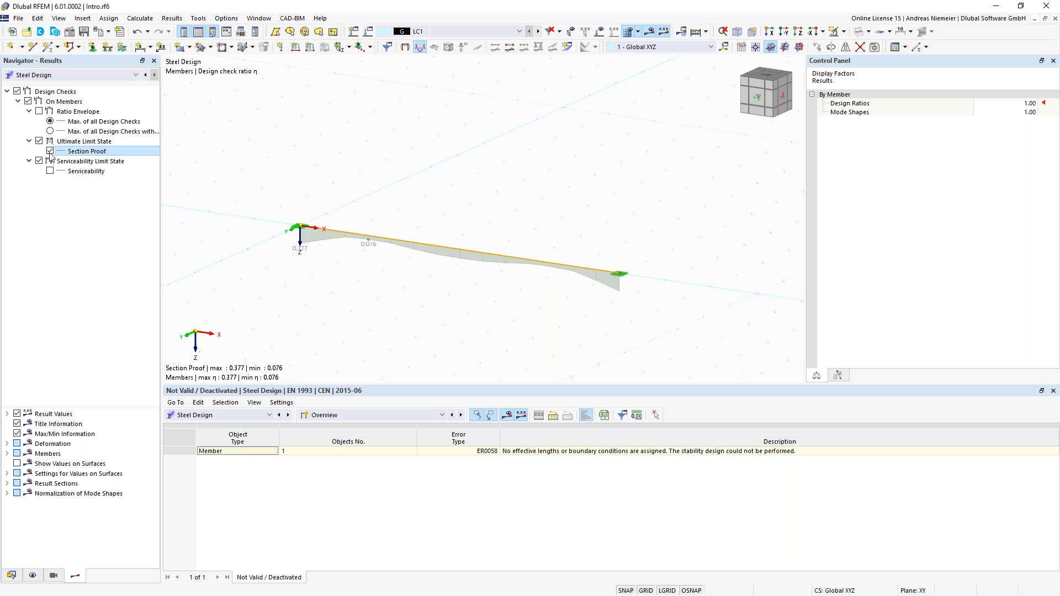
click(50, 151)
click(50, 171)
click(50, 151)
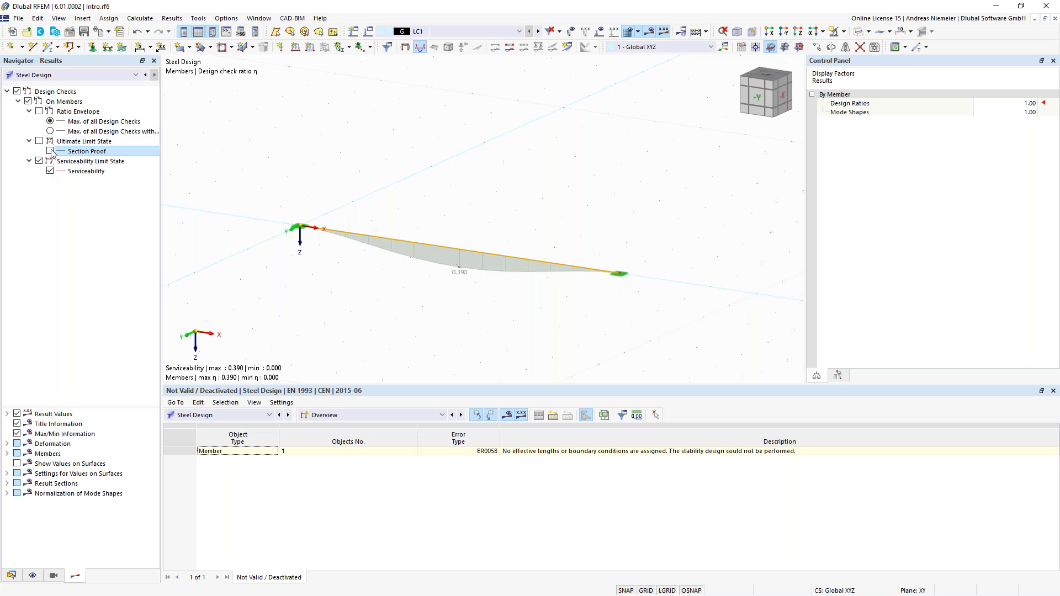
Display the ratio envelope of all design checks together with Section Proof and Serviceability on the beam.
click(39, 111)
scroll(350, 253, up, 2)
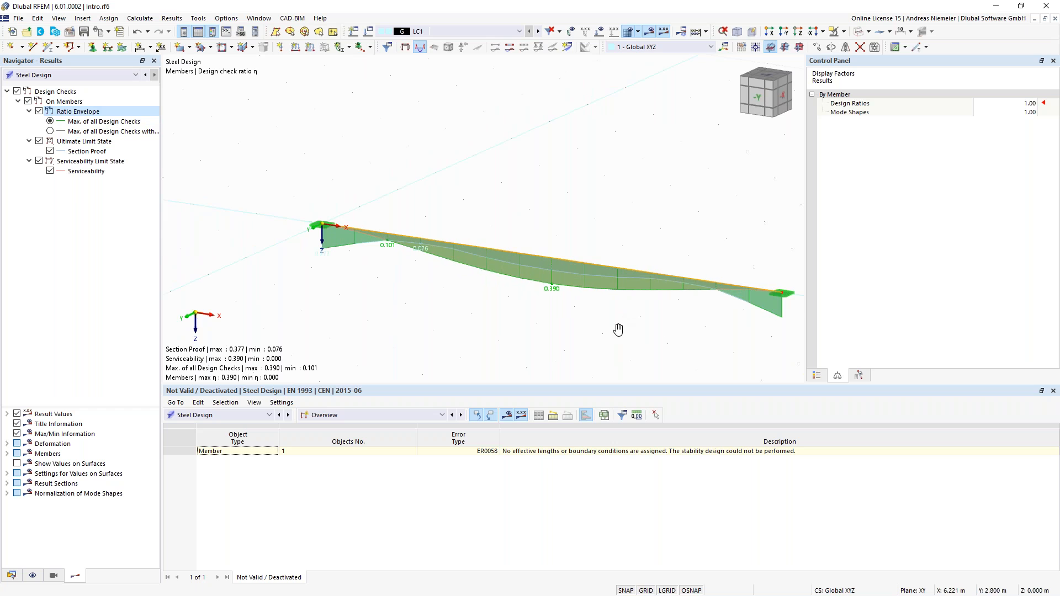
middle_drag(620, 332, 585, 309)
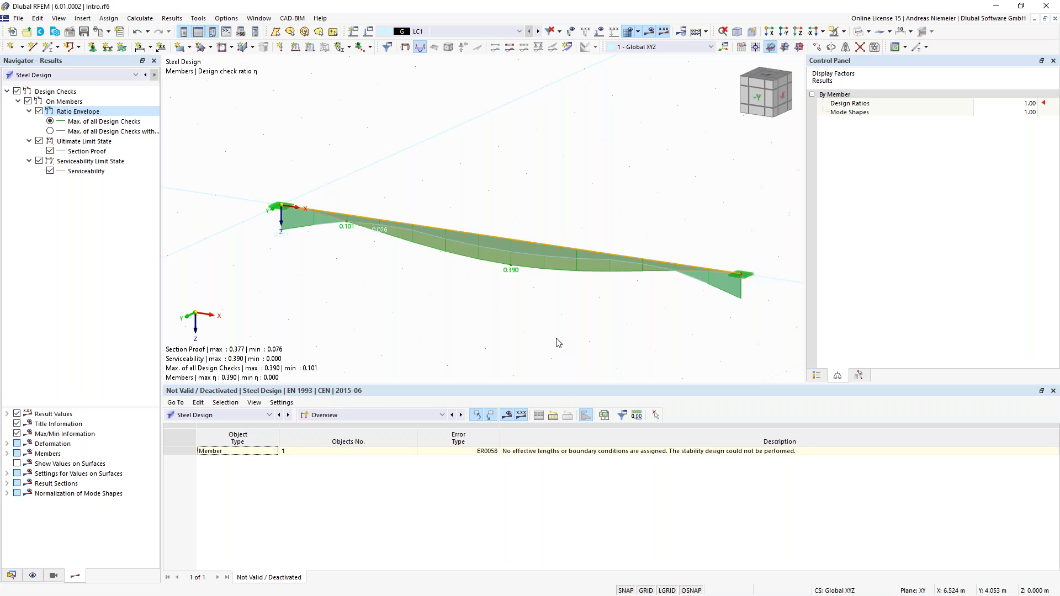
Show the Design Ratios on Members tables and compare the listings by design situation, by loading and by member.
click(398, 415)
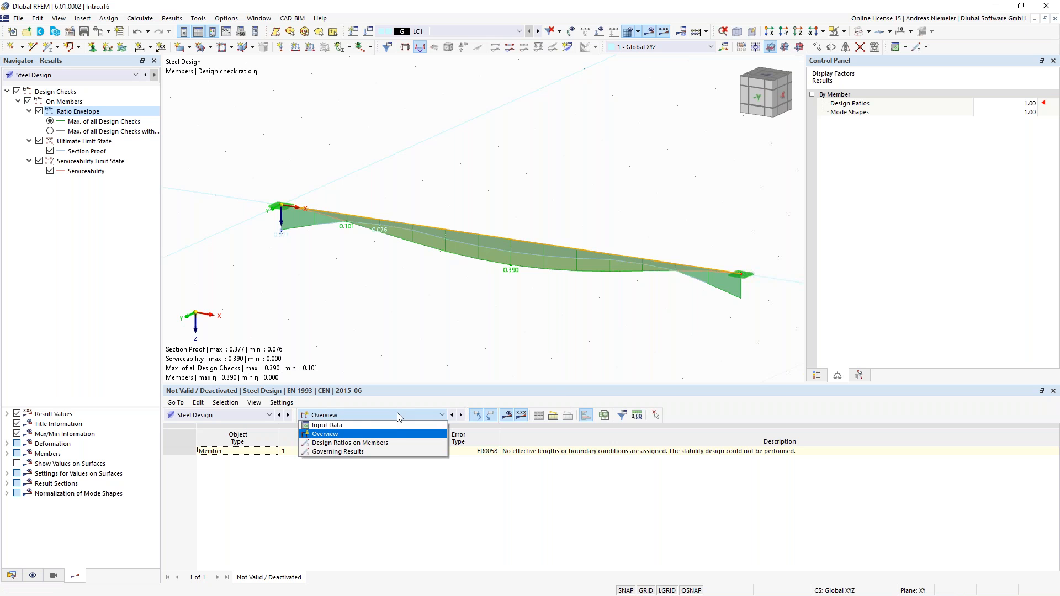
click(395, 444)
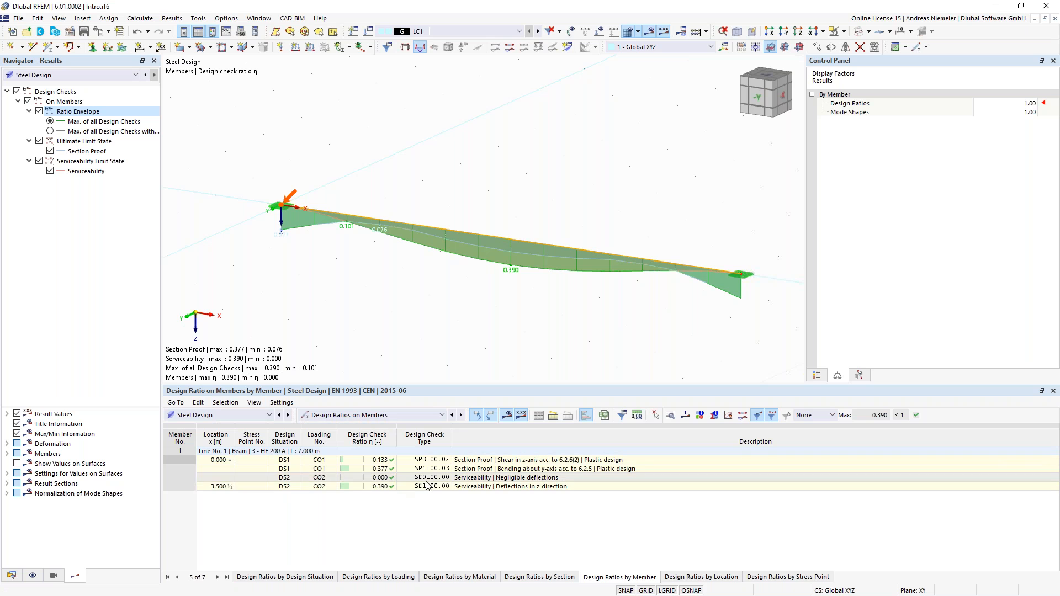
click(284, 579)
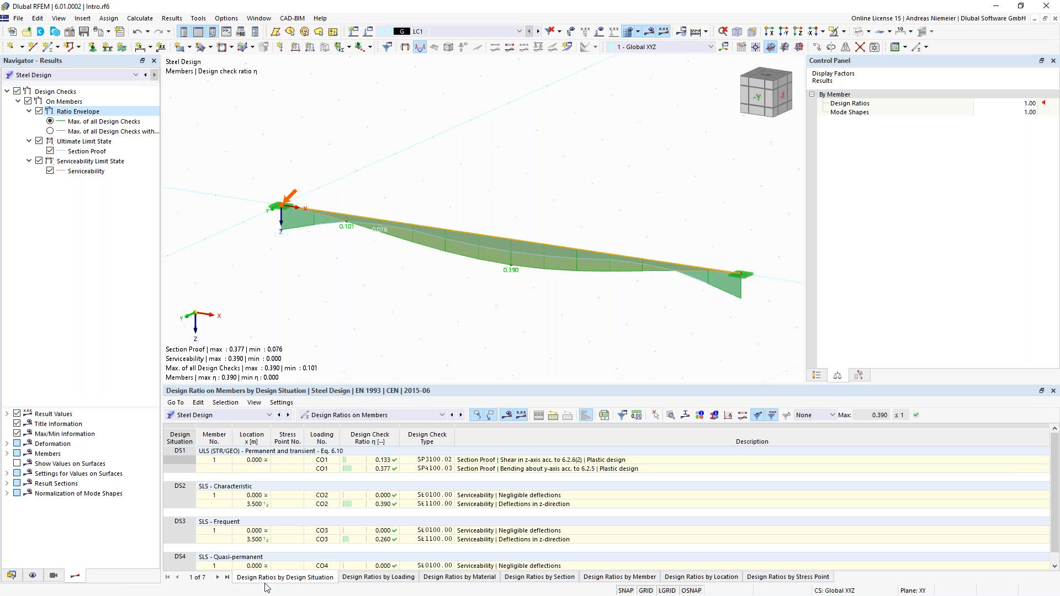
click(396, 579)
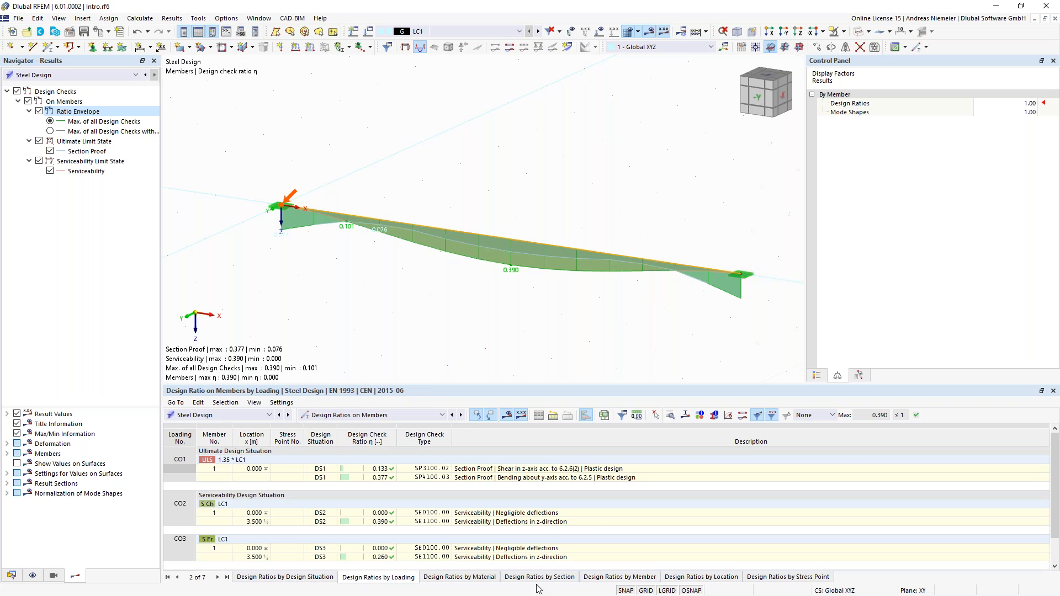
click(622, 578)
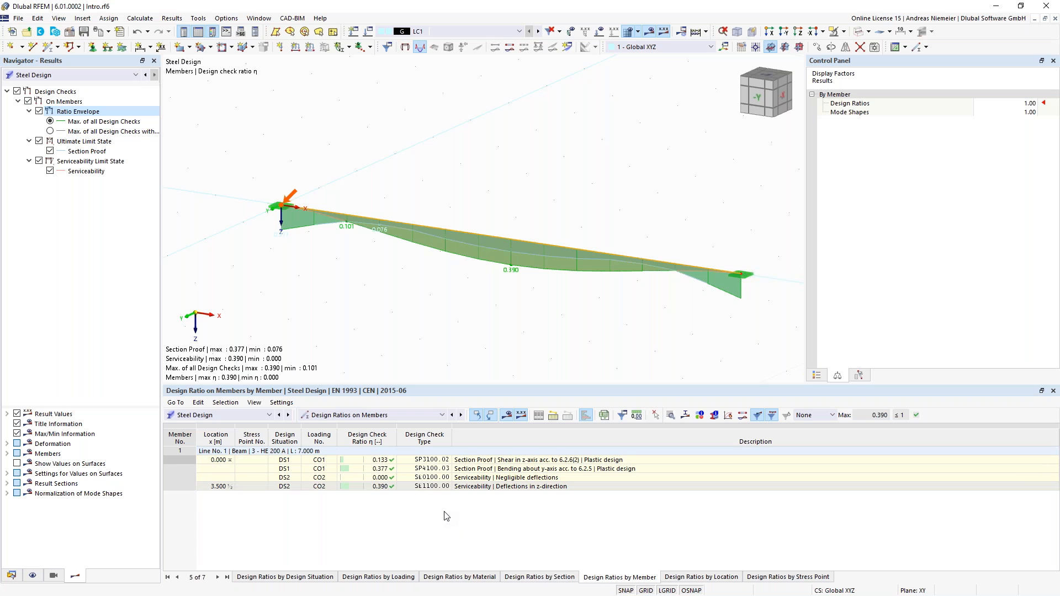
Open the design check details for SP4100.03, bending about the y-axis under CO1, and examine its design internal forces.
click(470, 468)
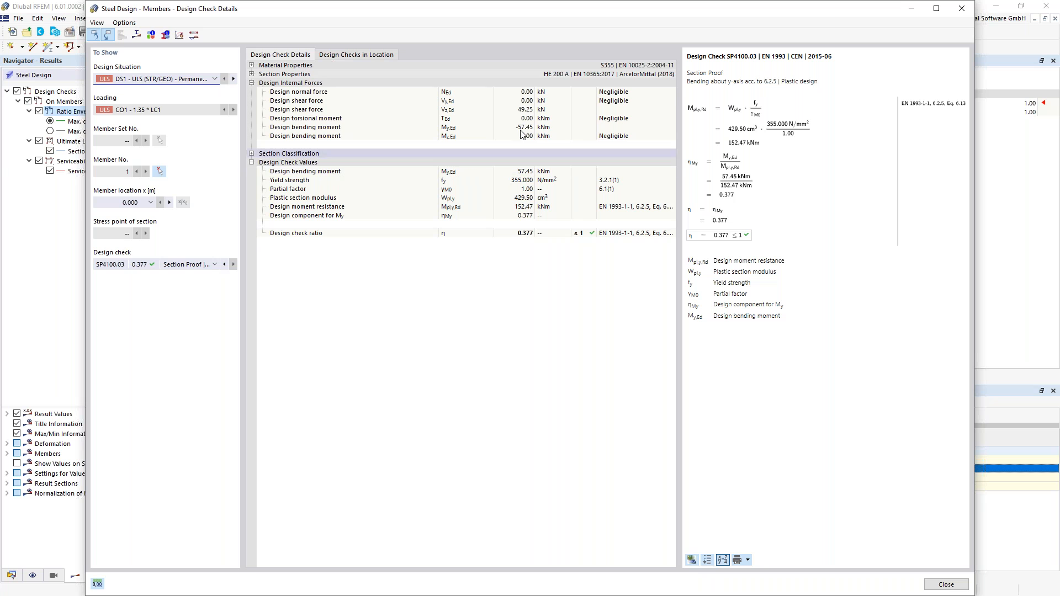
click(519, 91)
click(524, 136)
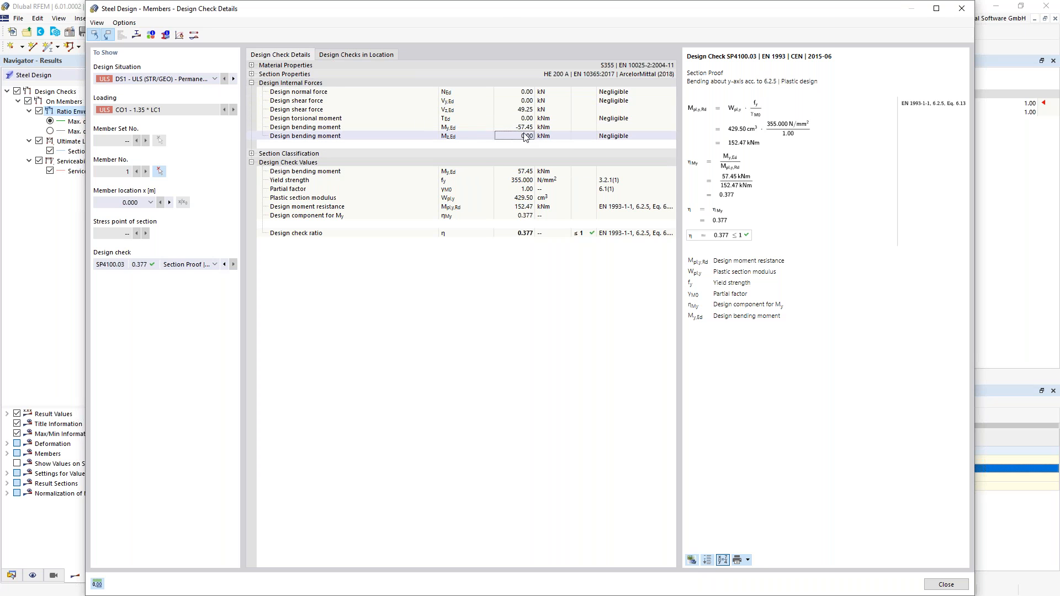
Examine the section properties, section classification, design moment resistance and design check ratio of the SP4100.03 bending check.
click(252, 74)
click(252, 74)
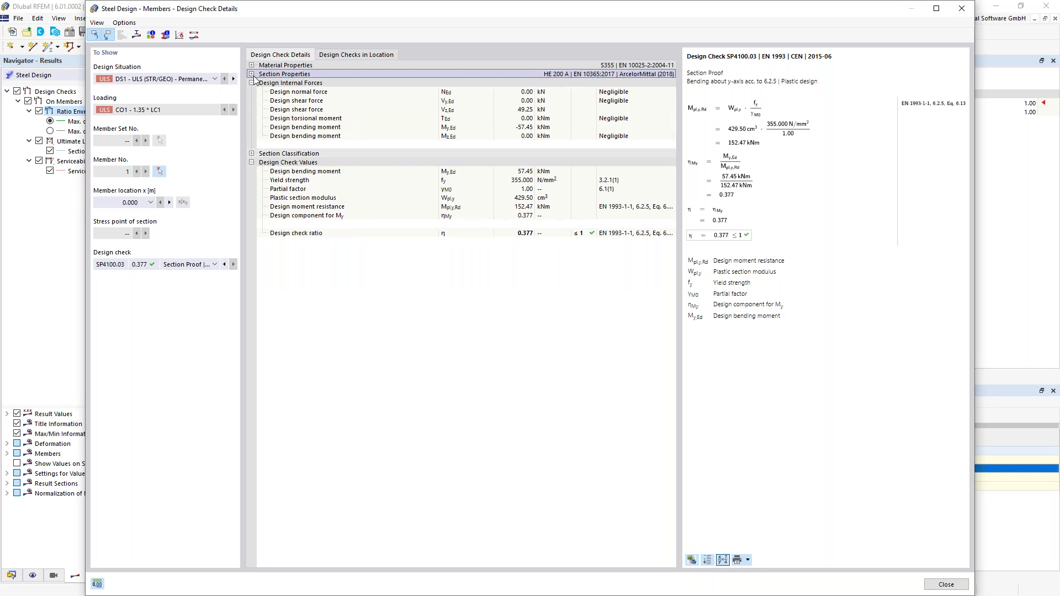
click(252, 154)
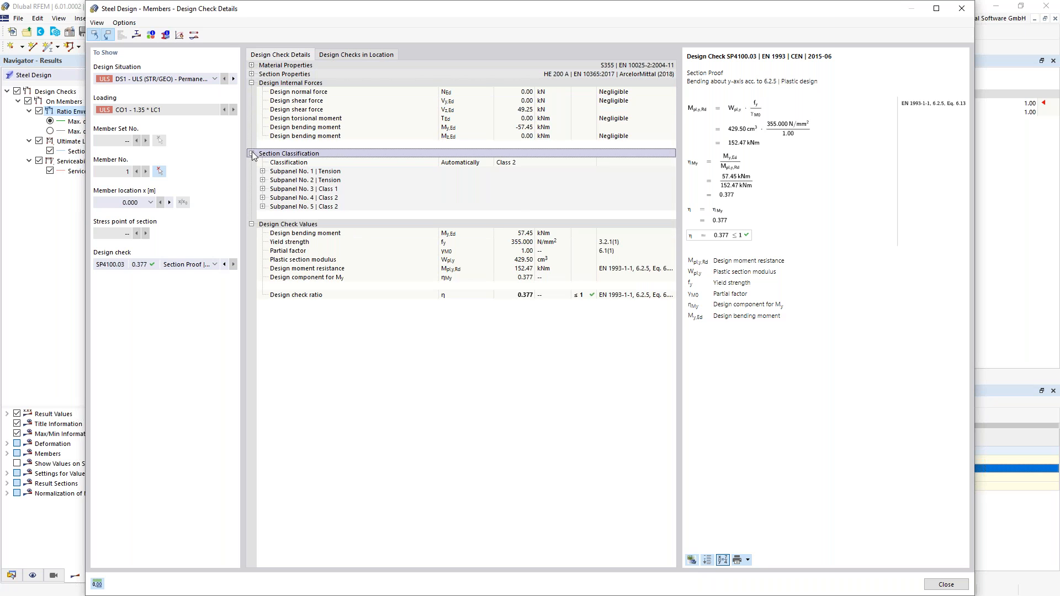
click(252, 153)
click(513, 207)
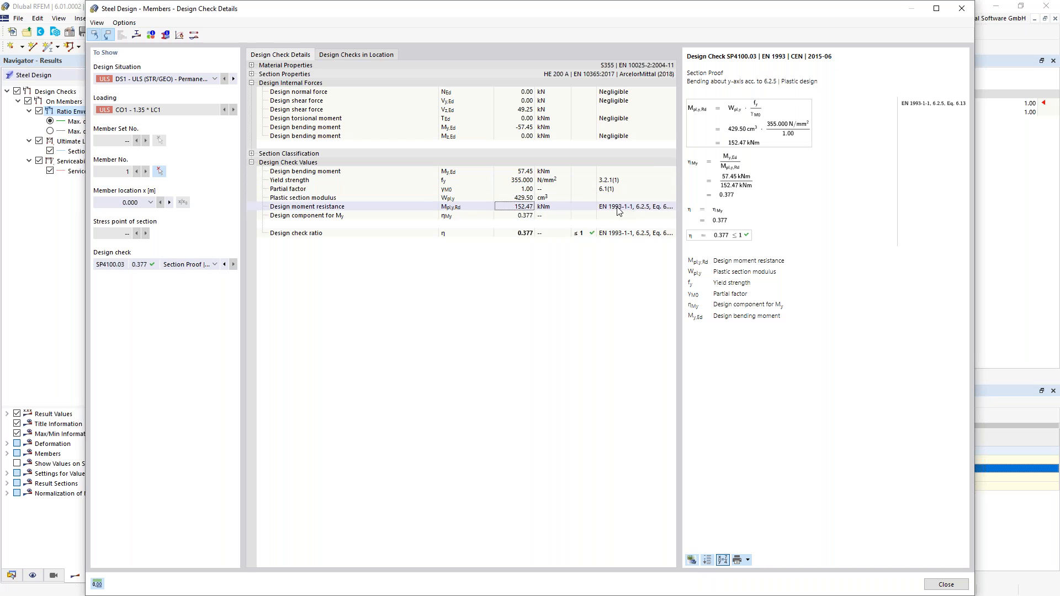
click(527, 233)
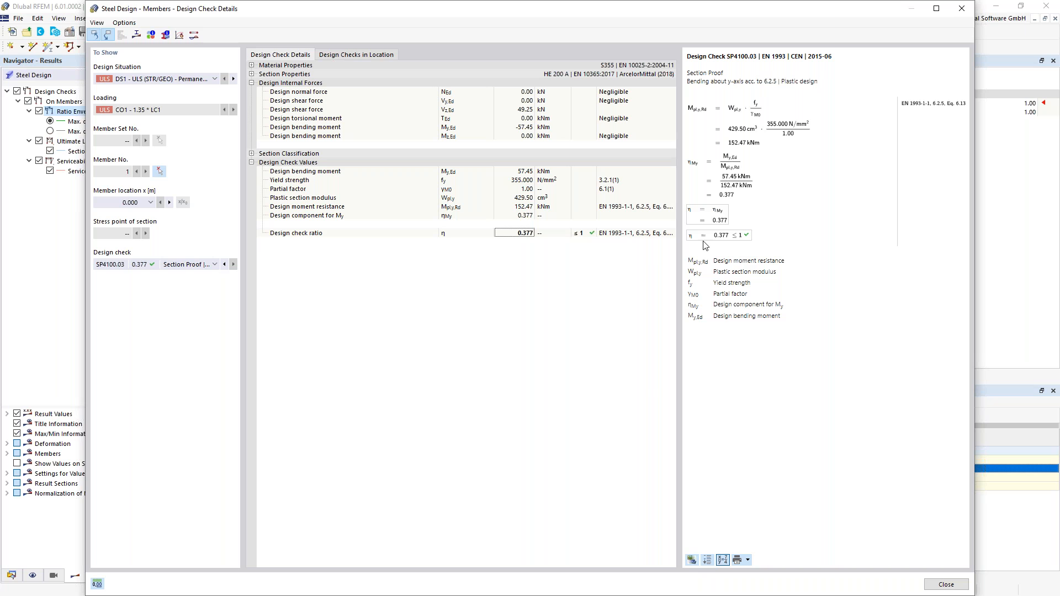
Review the symbol legend of the design check formulas and compare the formulas with and without inserted values.
drag(695, 260, 713, 327)
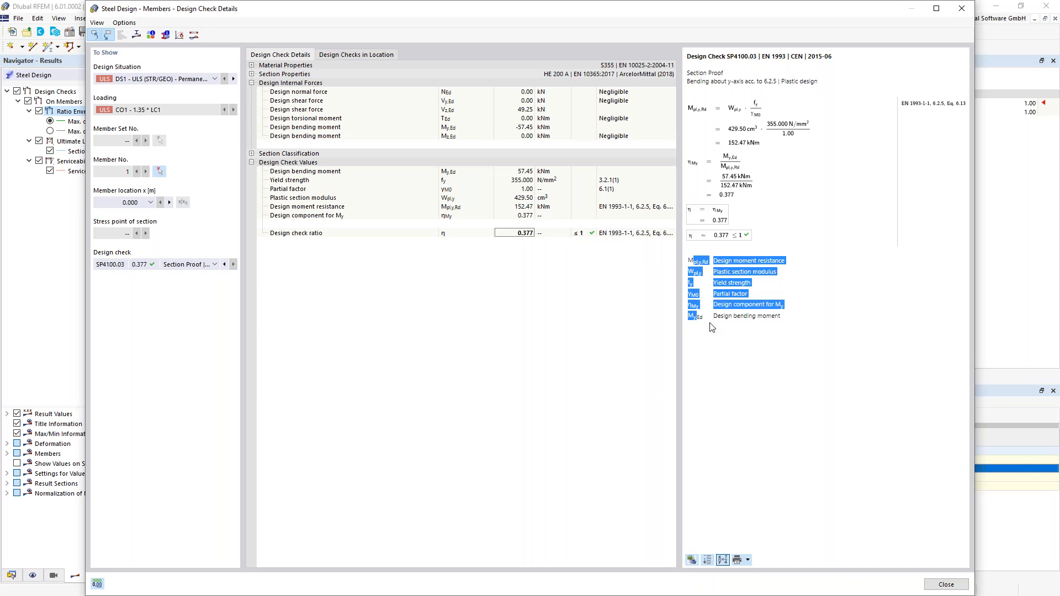
click(747, 326)
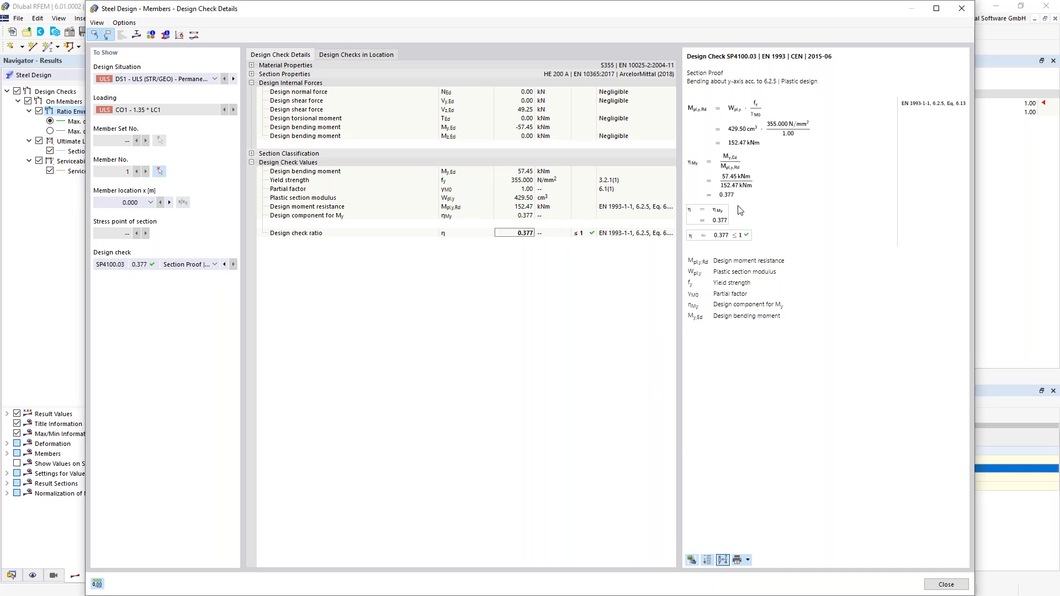
click(722, 560)
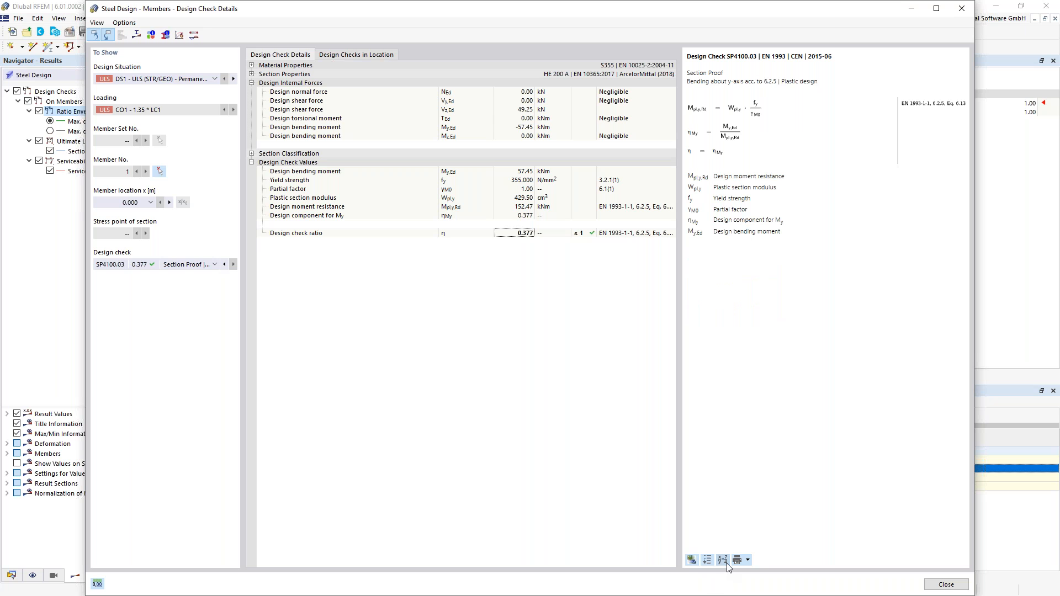
click(723, 561)
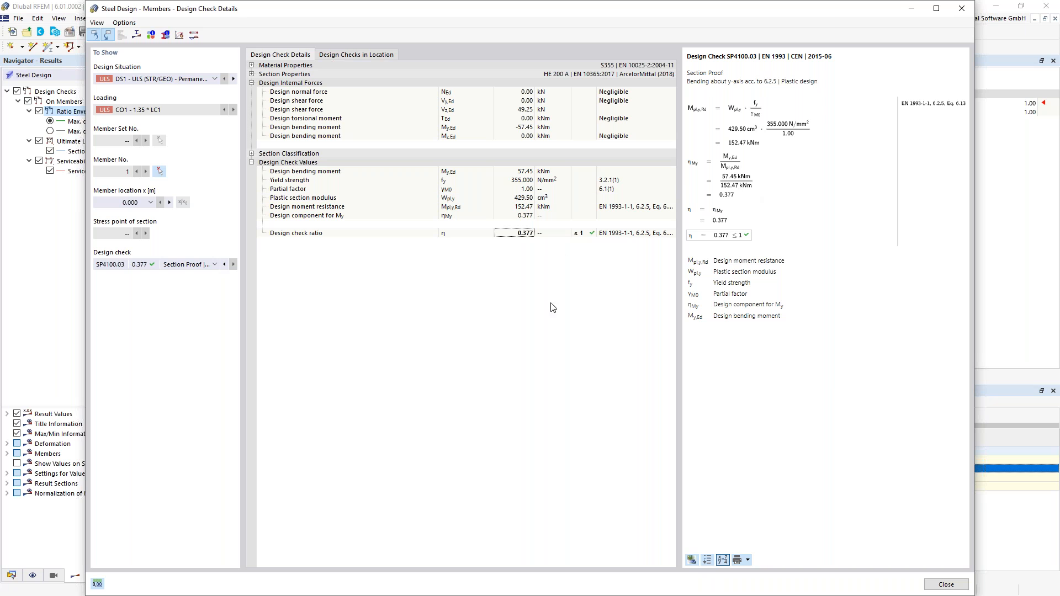
Open the results diagrams in the section and view the normal stress from My and the shear stress from Vz as coloured distributions.
click(137, 37)
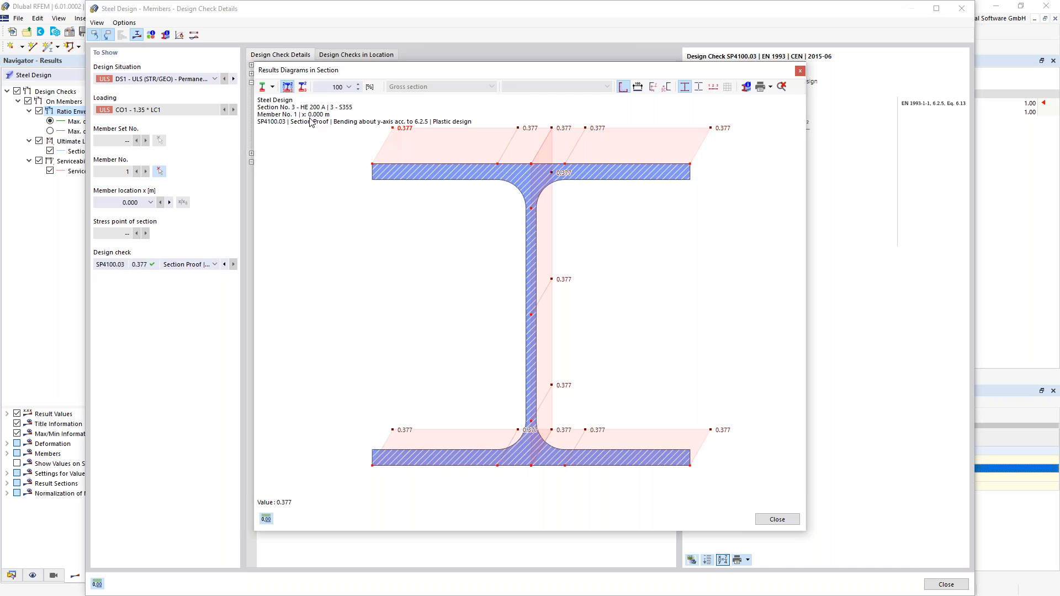
click(272, 87)
click(278, 113)
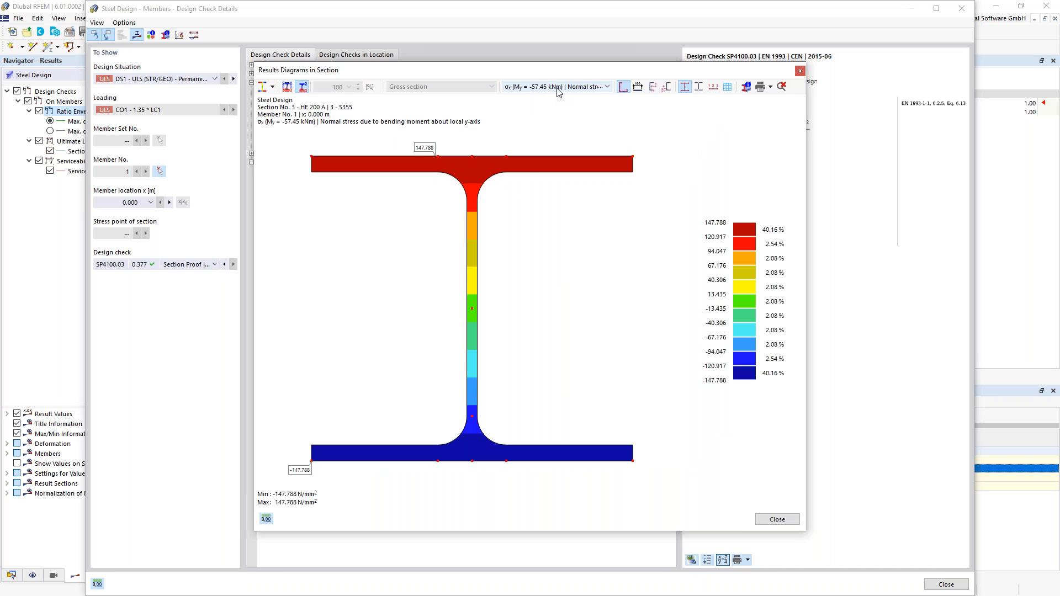
click(607, 87)
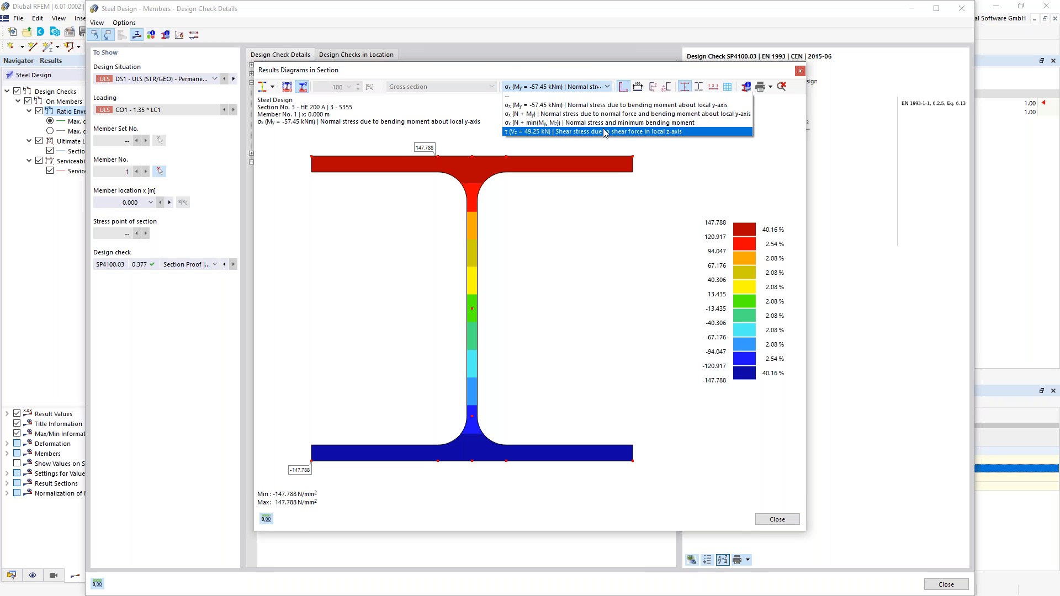
click(604, 132)
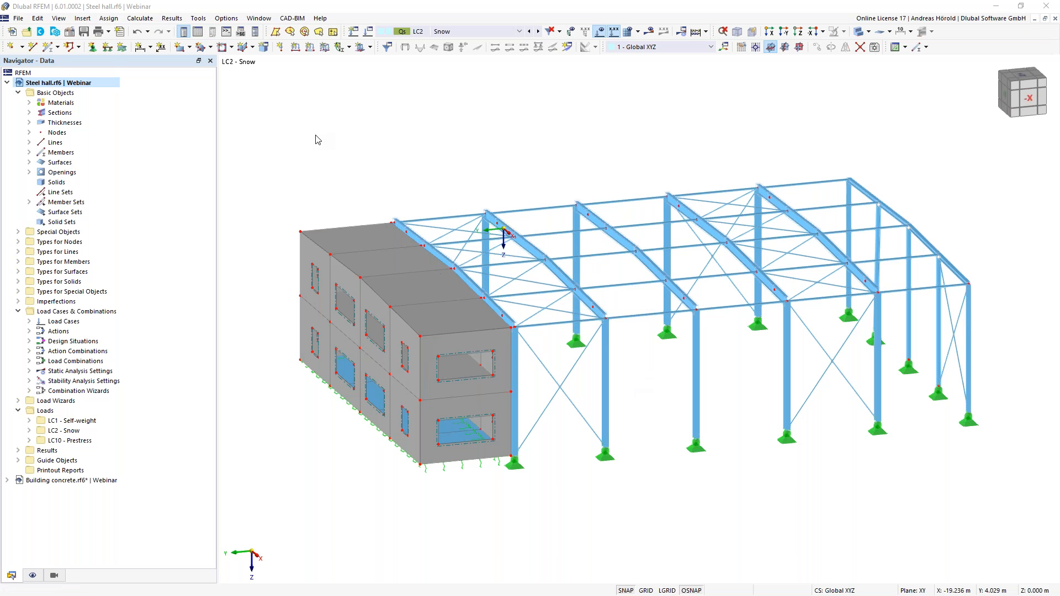
Open the location selection map from the model parameters in the base data of the Steel hall model.
click(69, 34)
click(69, 33)
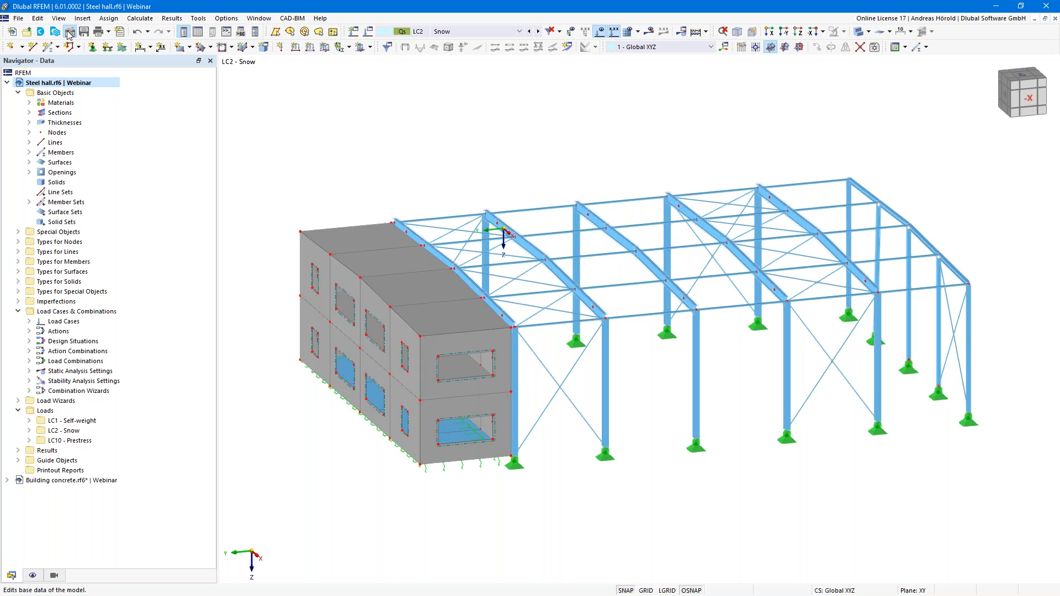
click(69, 33)
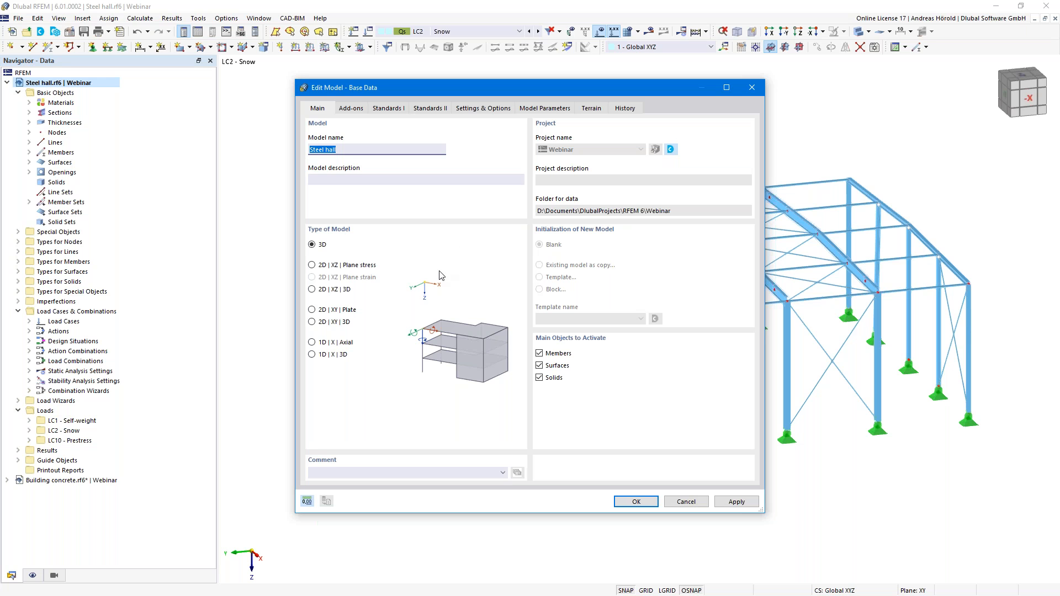
click(544, 108)
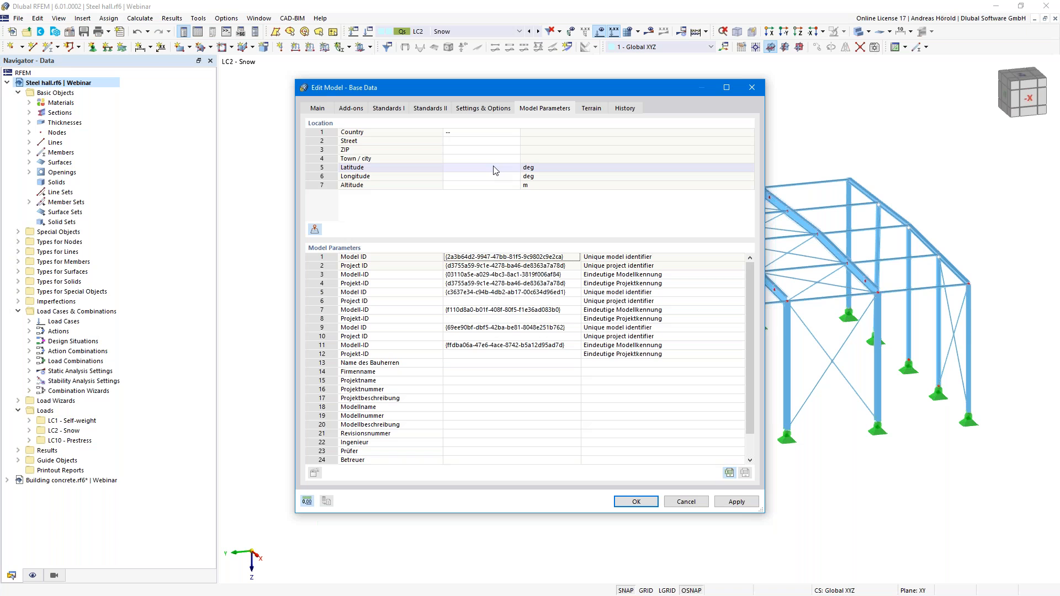
click(516, 134)
click(515, 134)
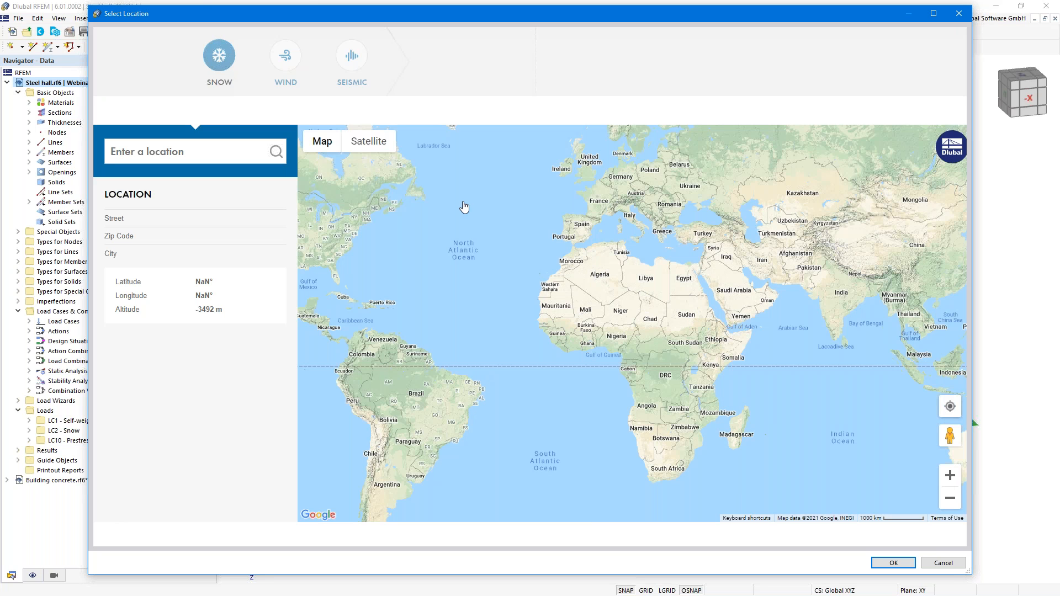
Search the map for the site's street address and select the matching location in Germany.
click(157, 152)
text(Am Zellwe)
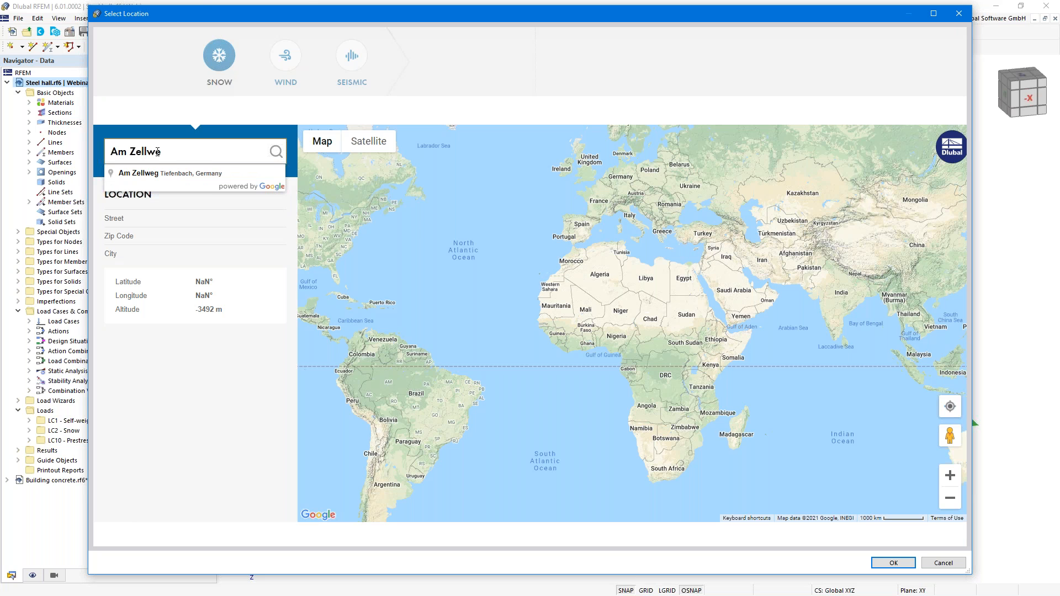
text(g 2)
click(186, 175)
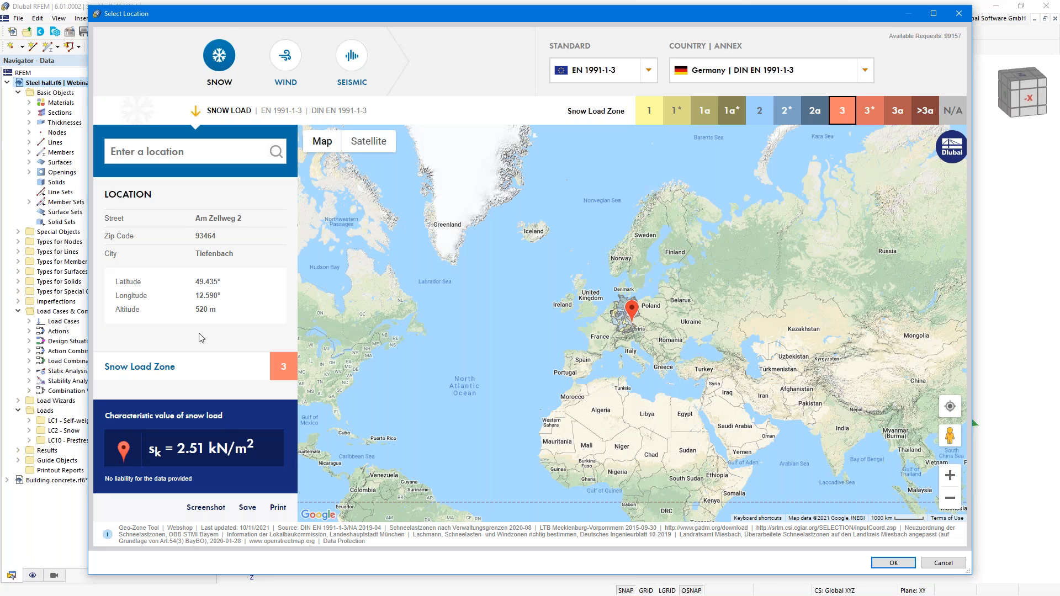
Check the wind and seismic zones for the site and apply the location to the Steel hall's base data, skipping the load zone download.
click(286, 59)
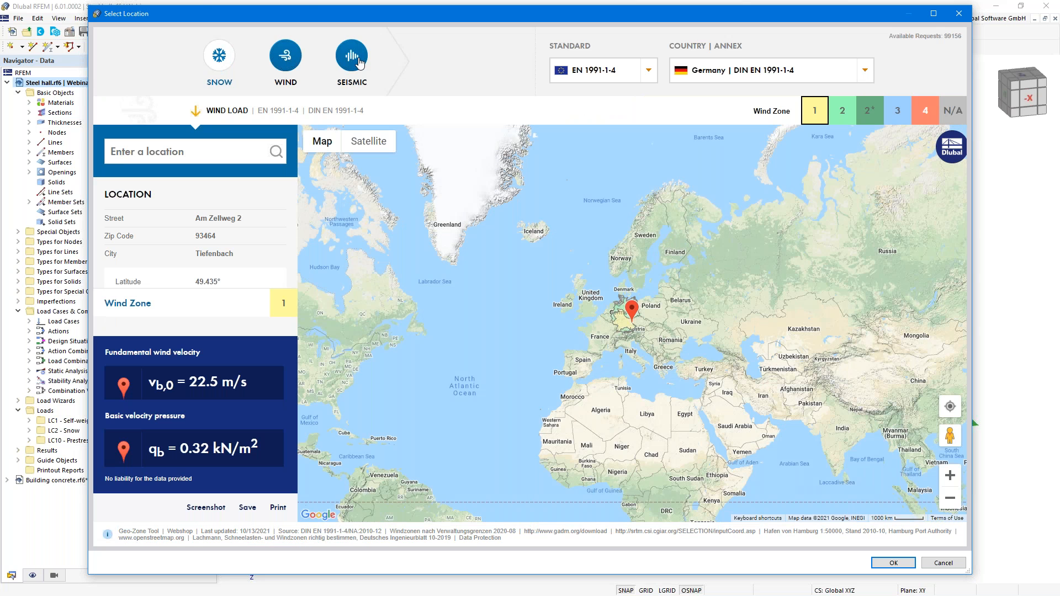
click(359, 62)
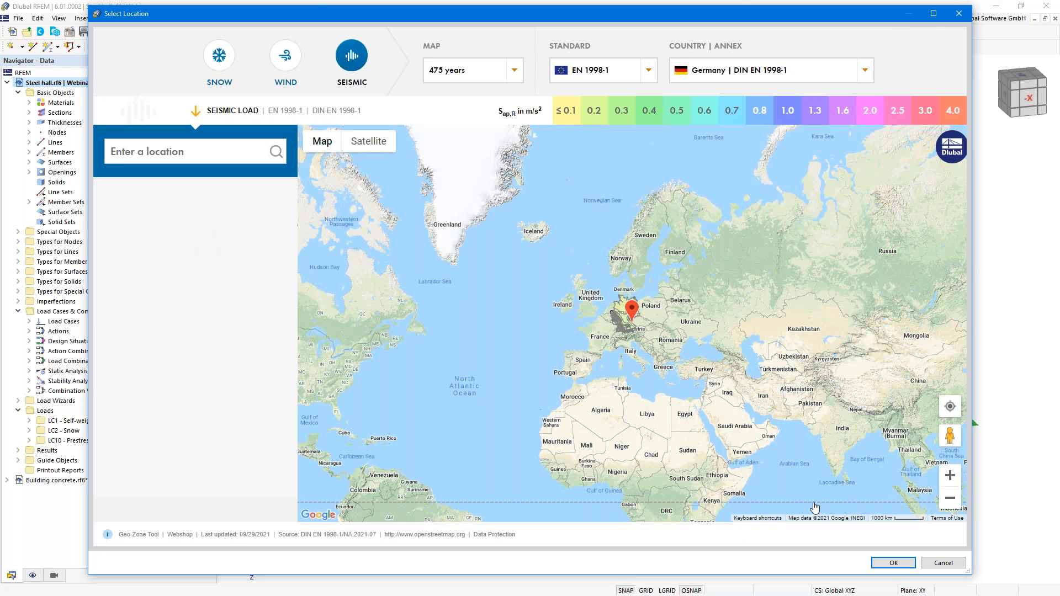
click(891, 563)
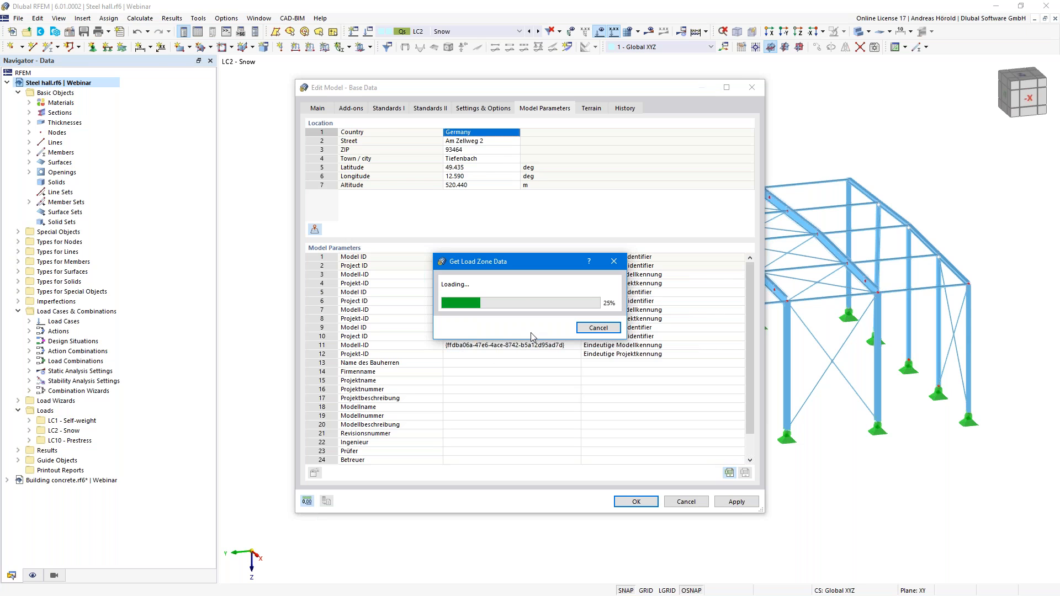
click(598, 329)
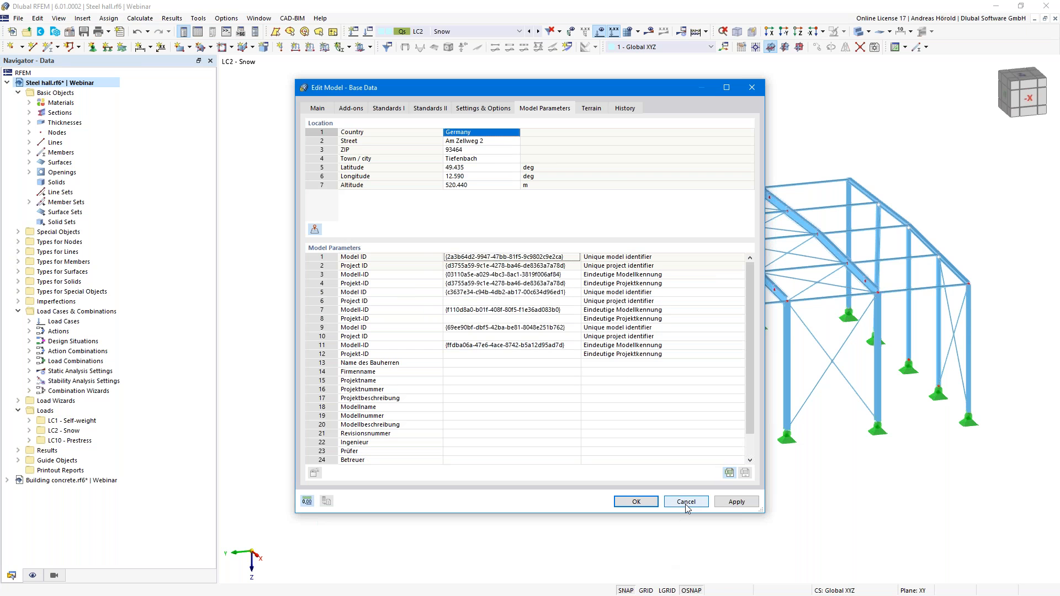
click(636, 502)
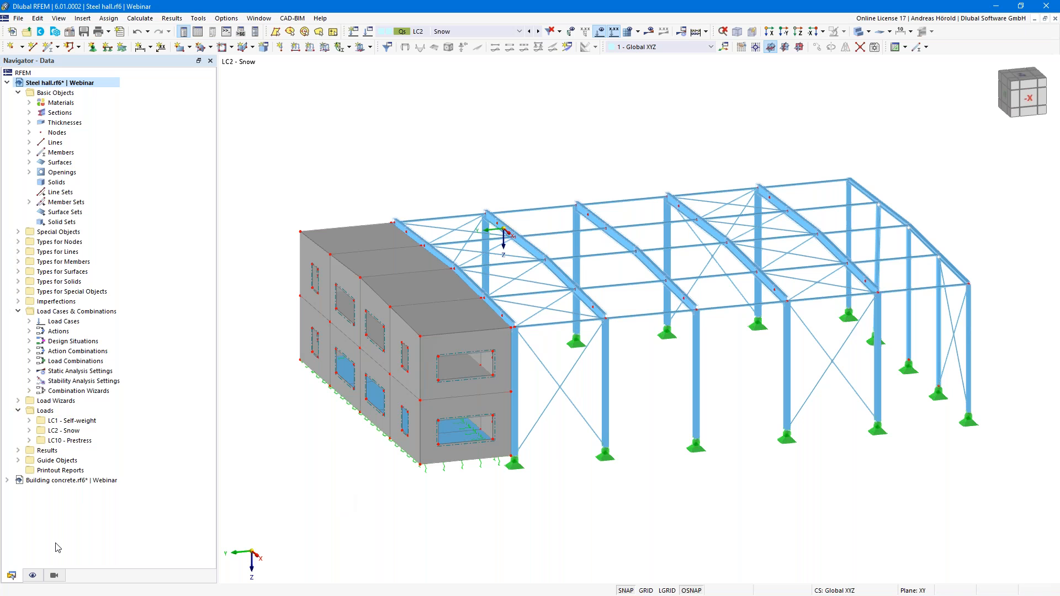
Switch to the Building concrete model, make LC5 - Wind the current load case and inspect the open sides of the structure.
click(51, 480)
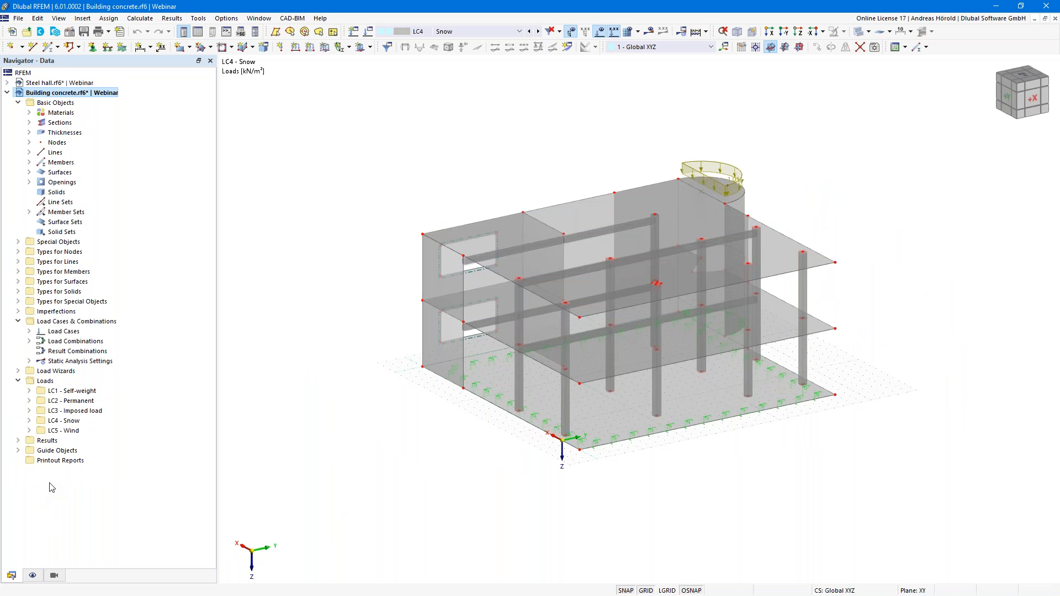
click(537, 32)
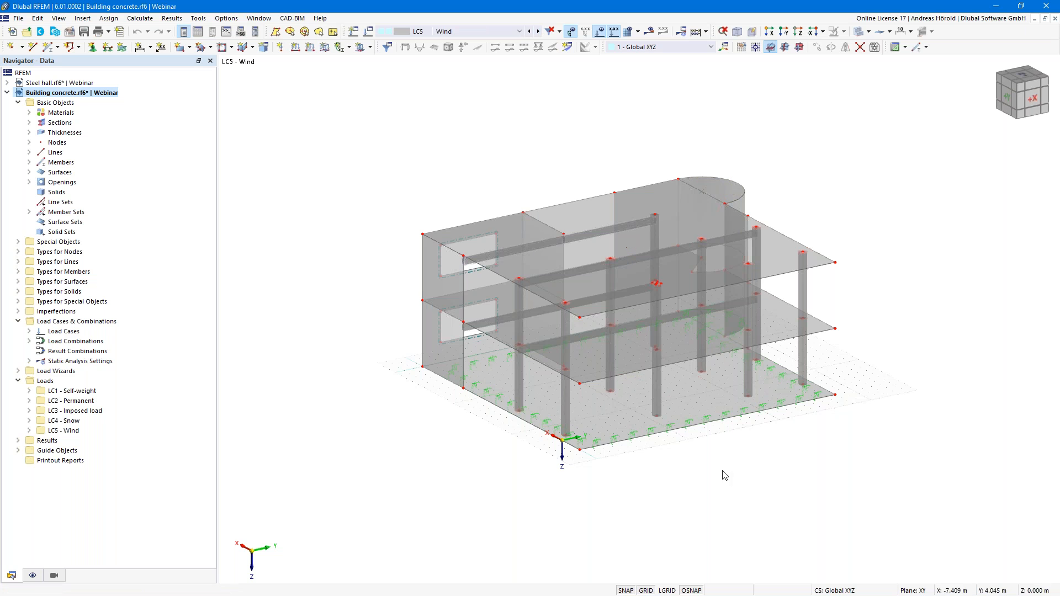
scroll(690, 420, up, 2)
scroll(701, 417, up, 2)
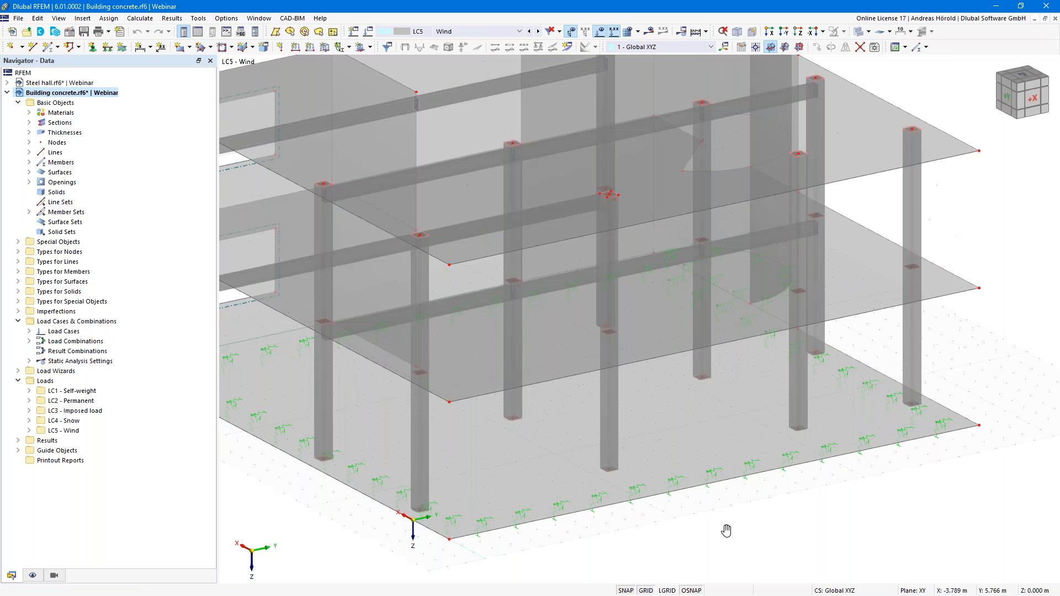
scroll(485, 275, down, 2)
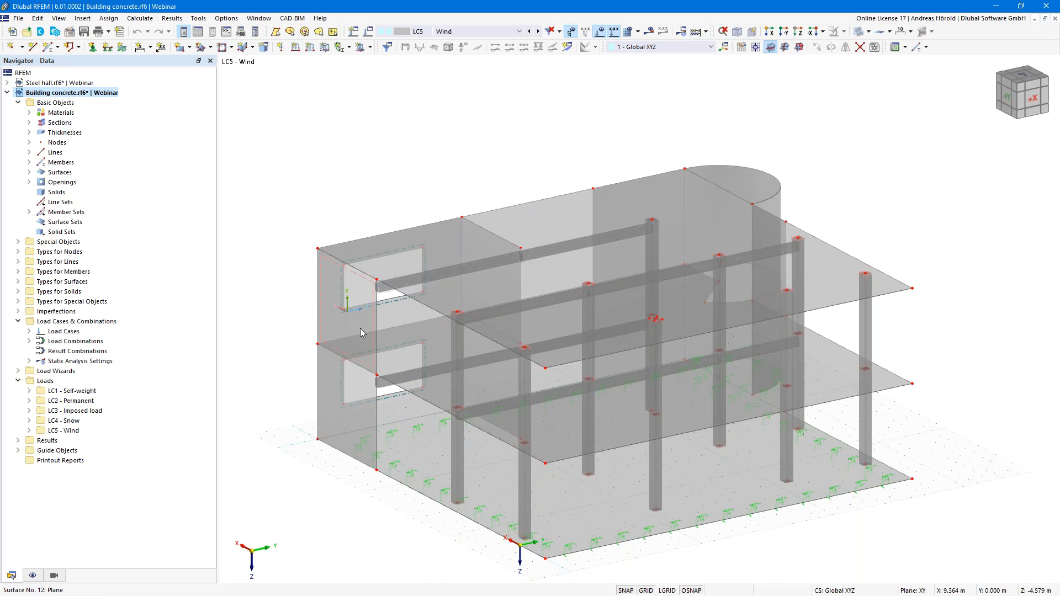
mouse_move(360, 328)
ctrl+middle_drag(798, 527, 724, 525)
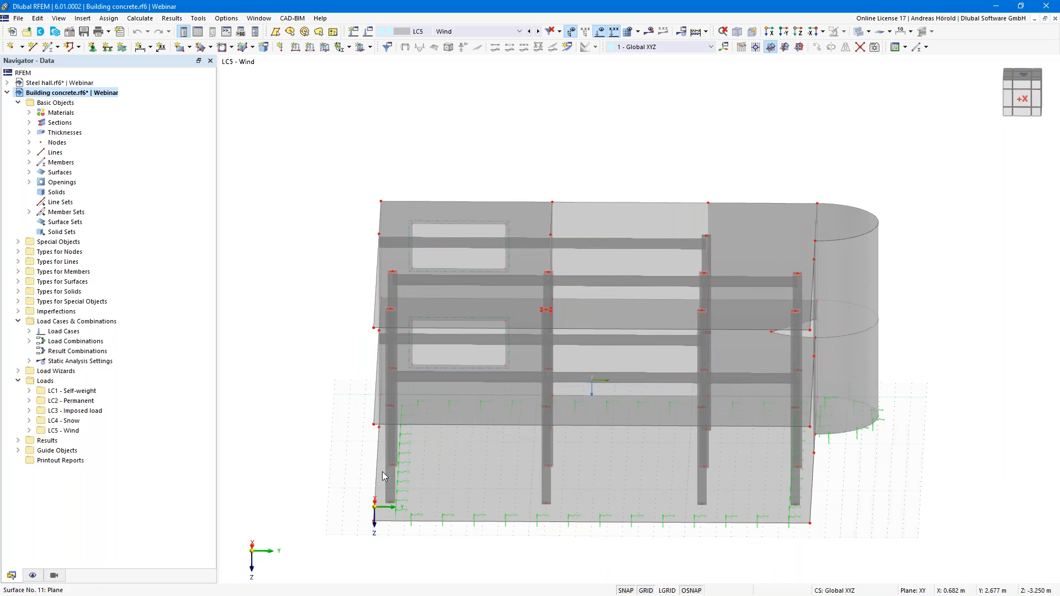
ctrl+middle_drag(399, 489, 348, 497)
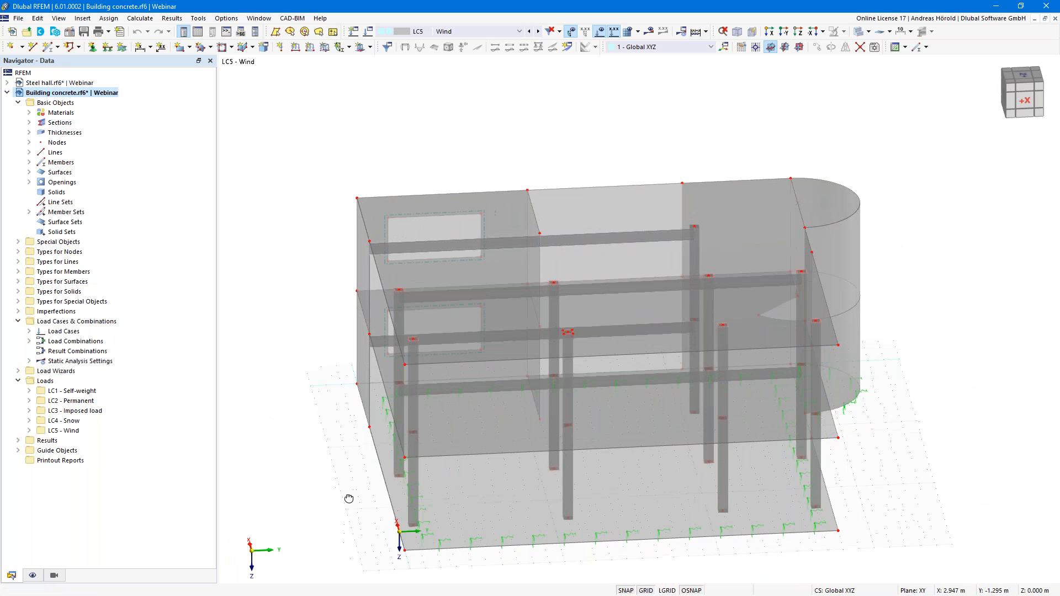
ctrl+middle_drag(746, 561, 784, 491)
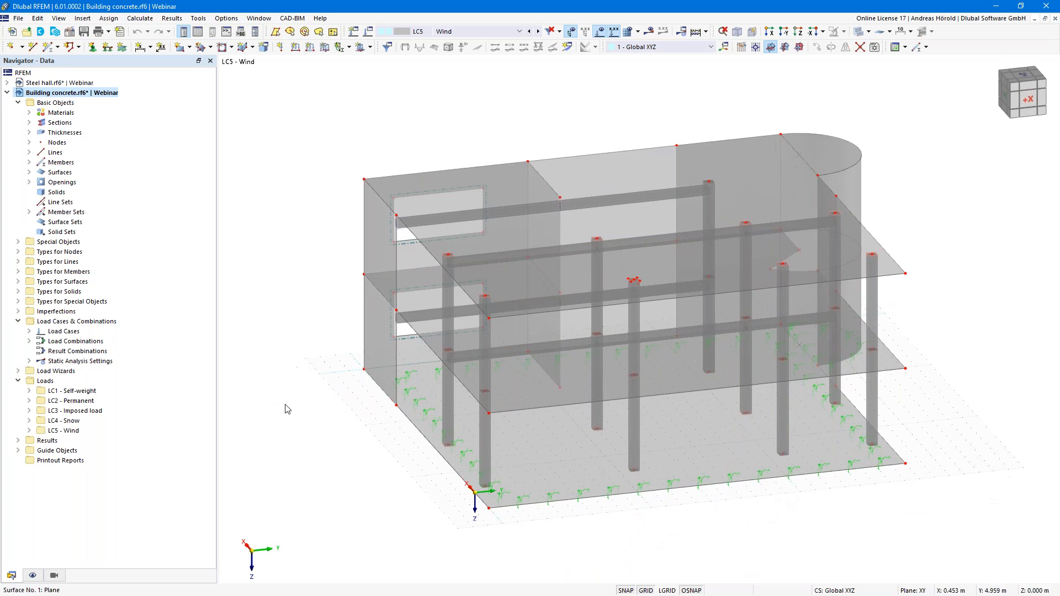
Define a new rectangular surface with stiffness type Load Transfer, distributing loads in both directions, without a surface weight.
click(180, 47)
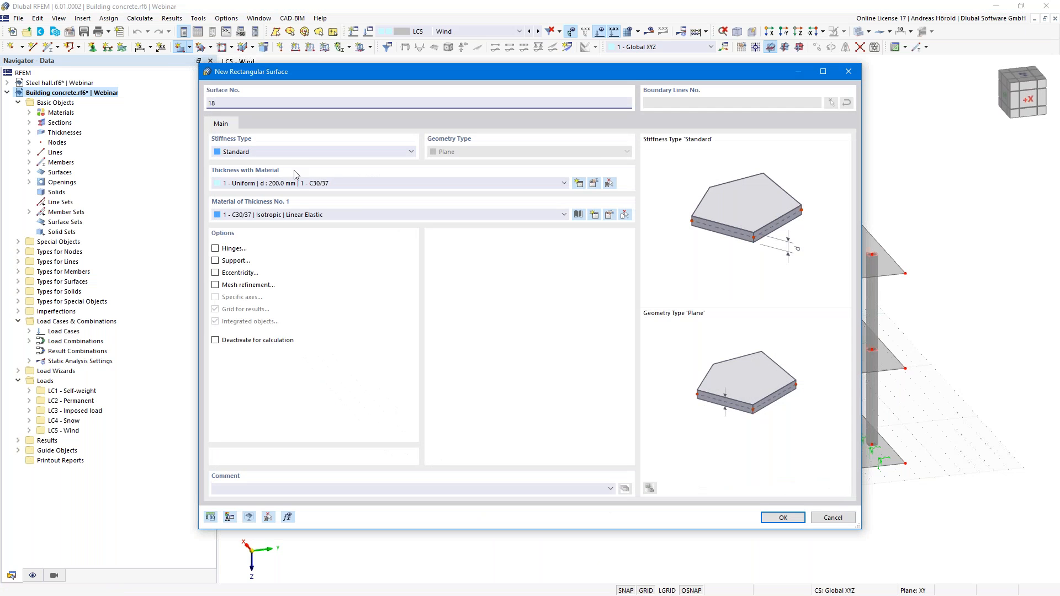
click(301, 150)
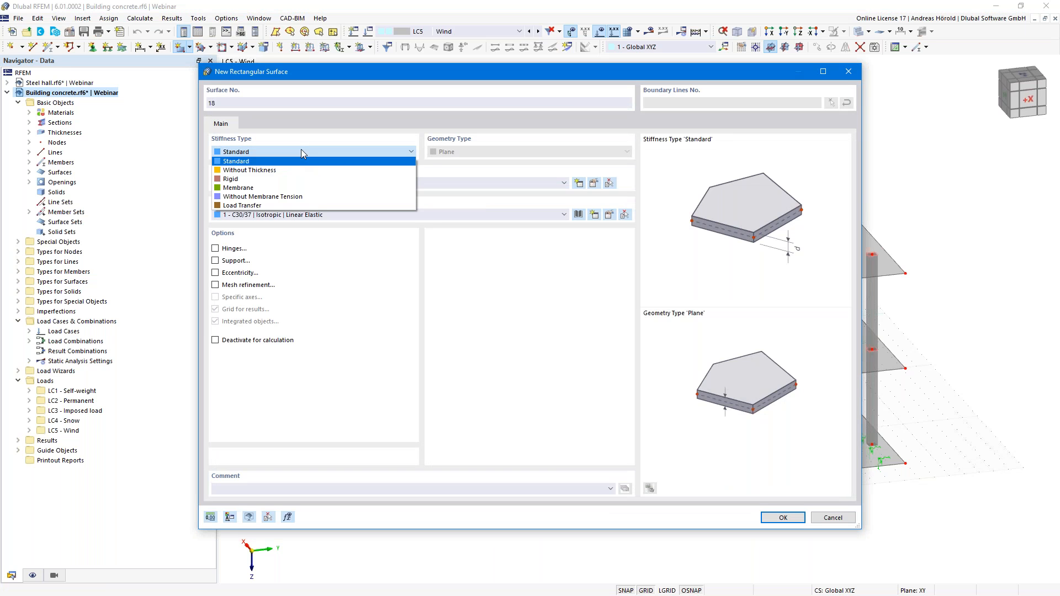
click(303, 206)
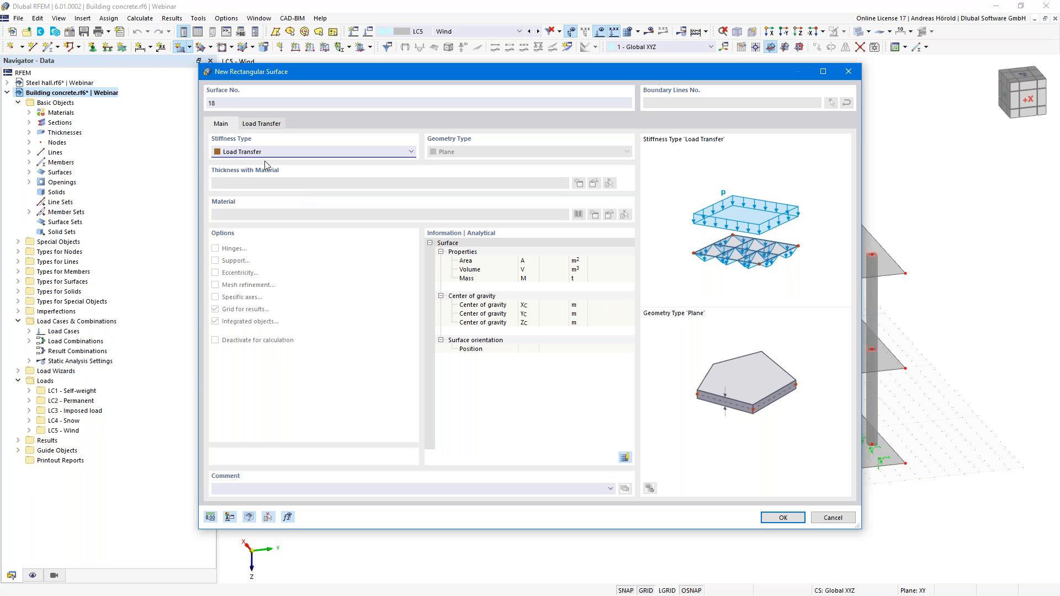
click(255, 127)
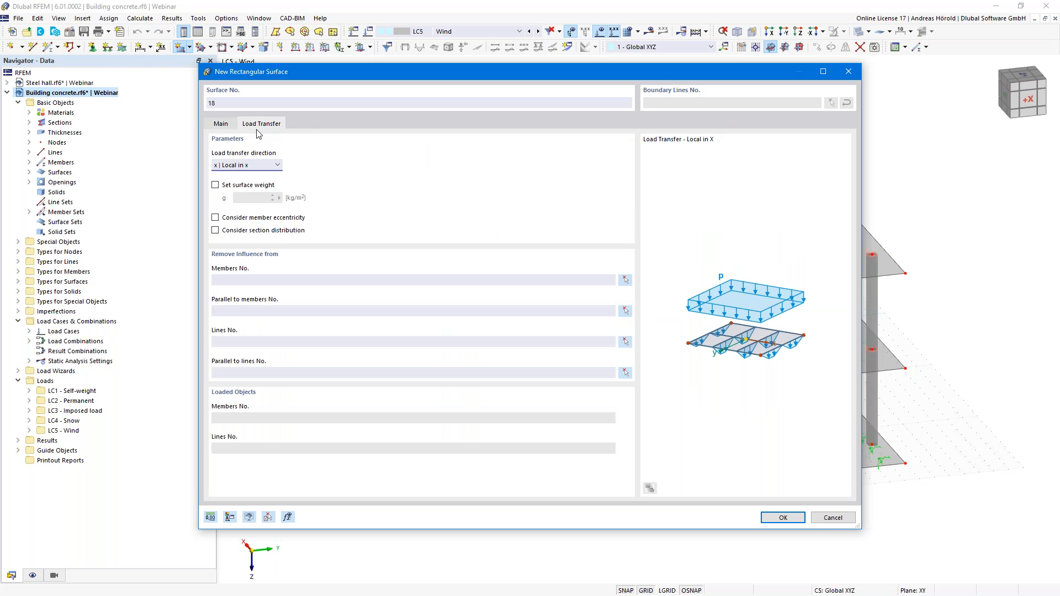
click(262, 168)
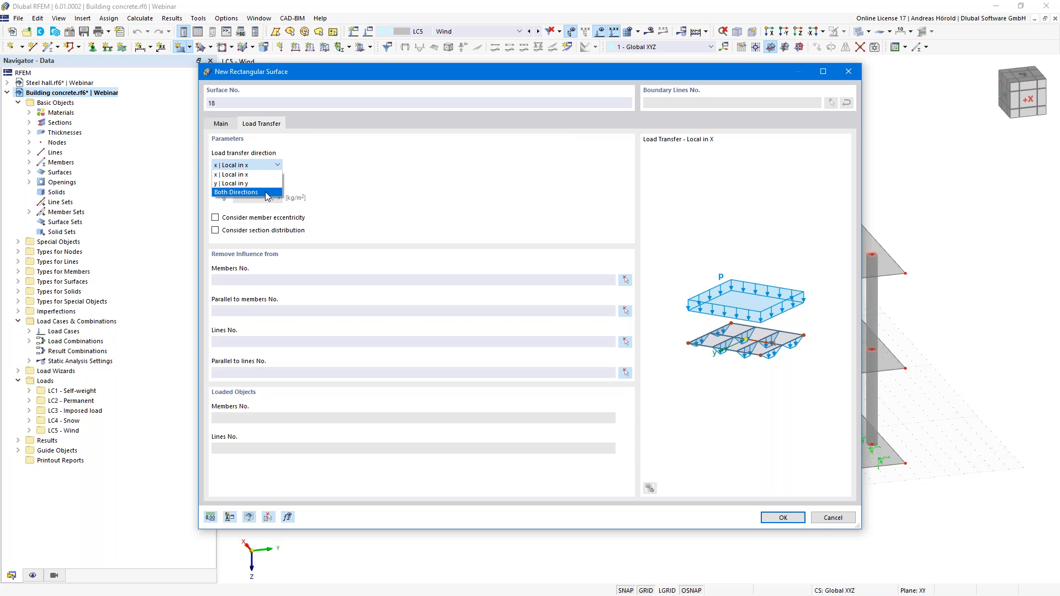
click(267, 192)
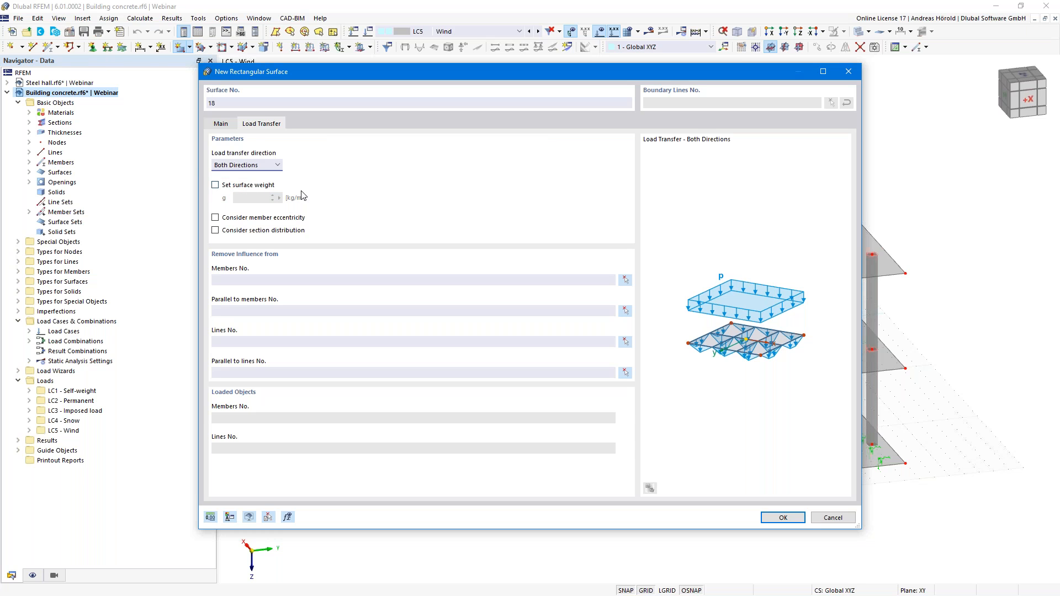
click(216, 186)
click(215, 185)
click(786, 518)
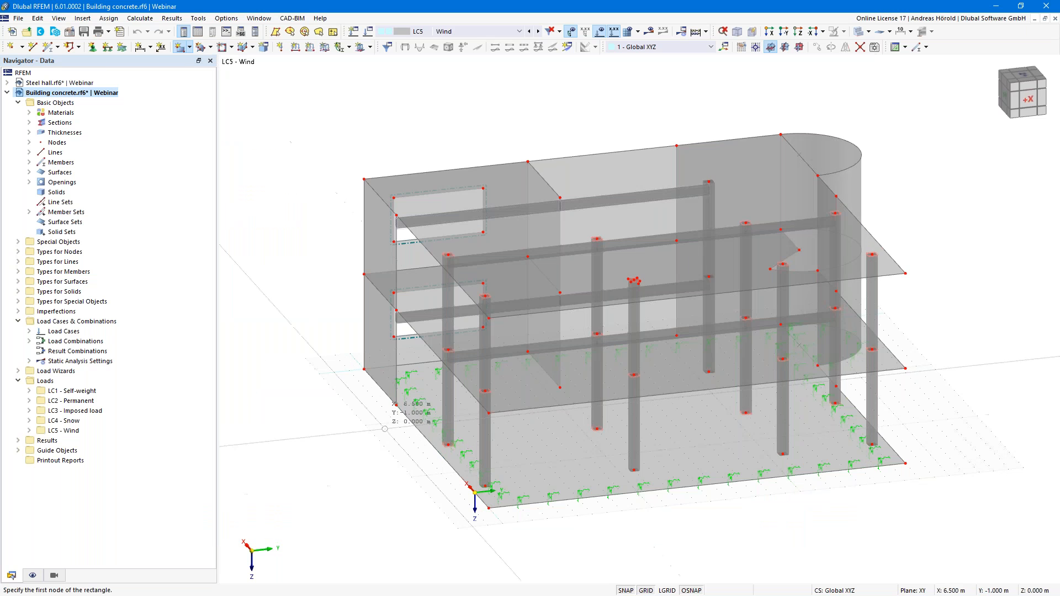
Place the load transfer surface over the building's open end side, from the base corner at the wall to the roof slab's opposite corner.
ctrl+middle_drag(338, 439, 389, 430)
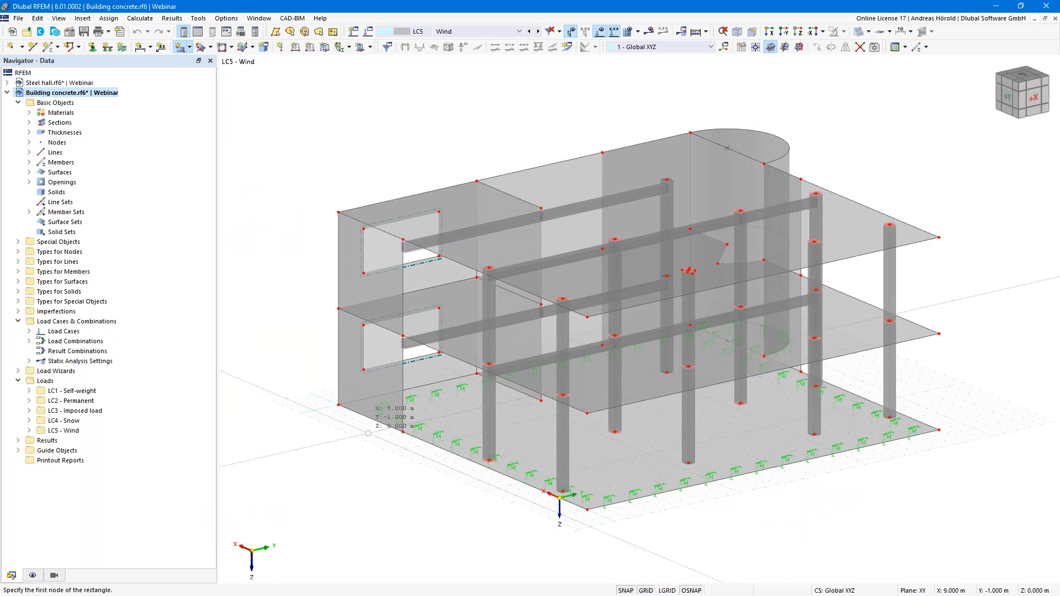
click(403, 431)
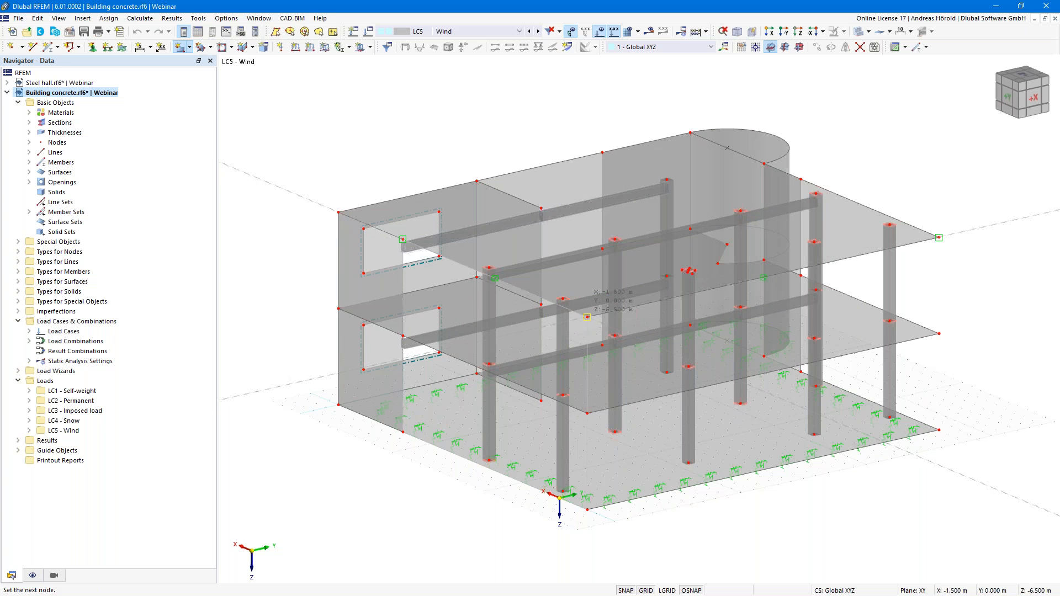
click(587, 317)
key(Escape)
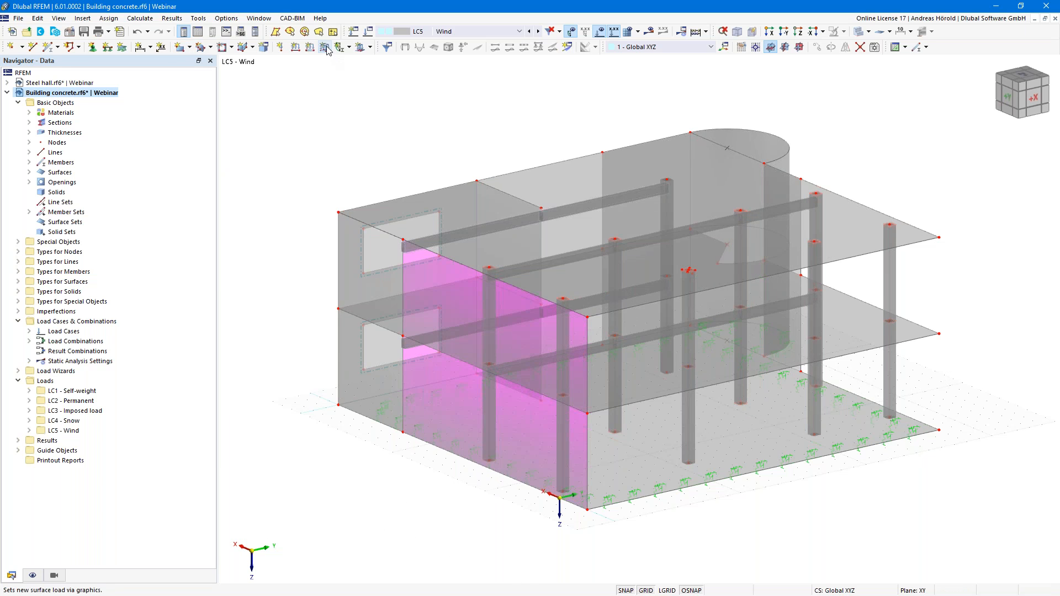
Apply a uniform surface load of 1.00 kN/m² in global Y on true area to the load transfer surface in LC5 - Wind.
click(325, 48)
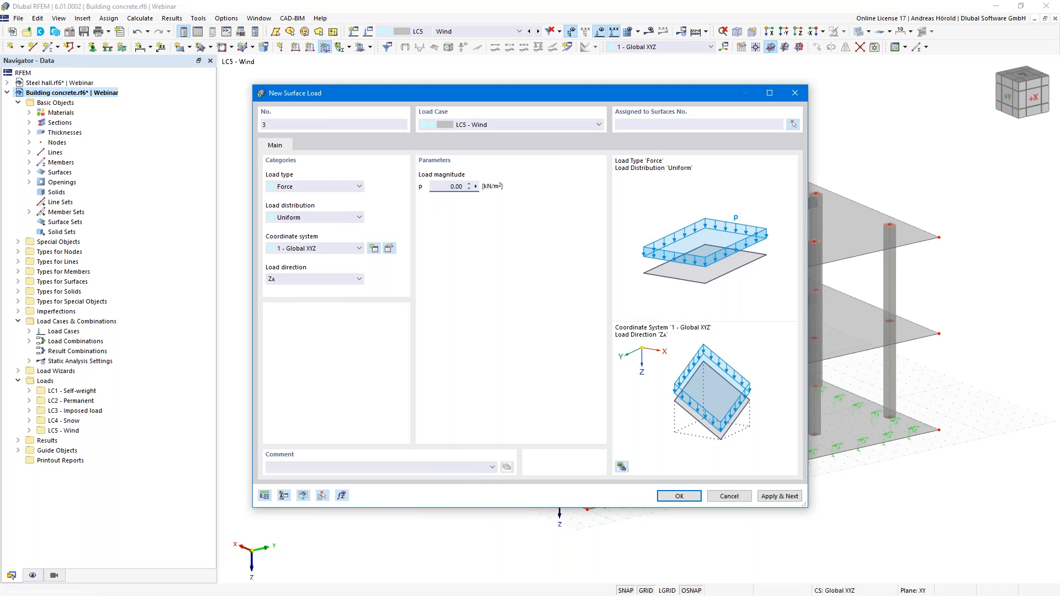
key(Delete)
click(318, 283)
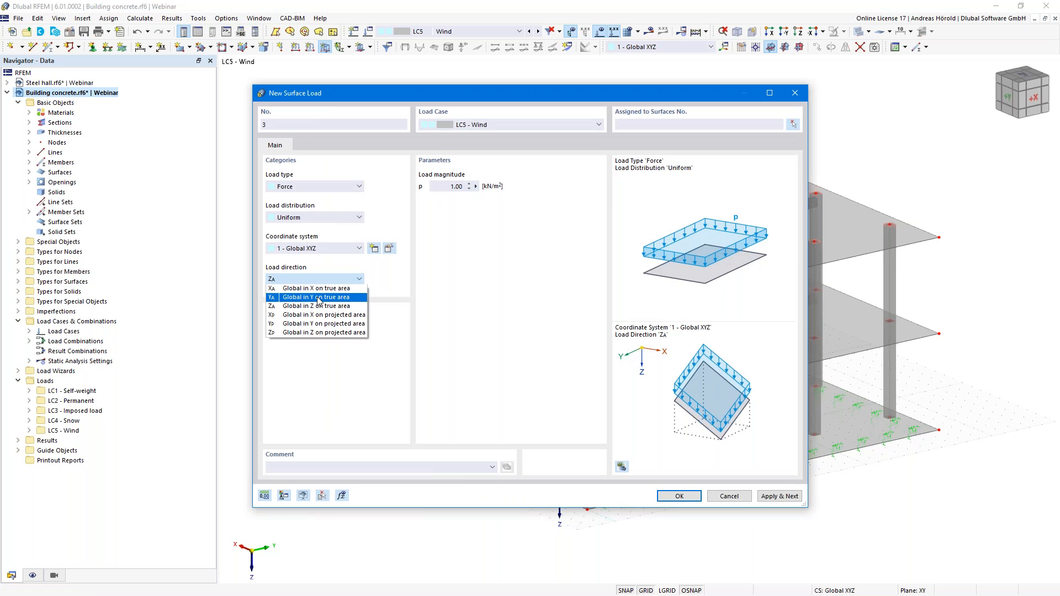
click(323, 298)
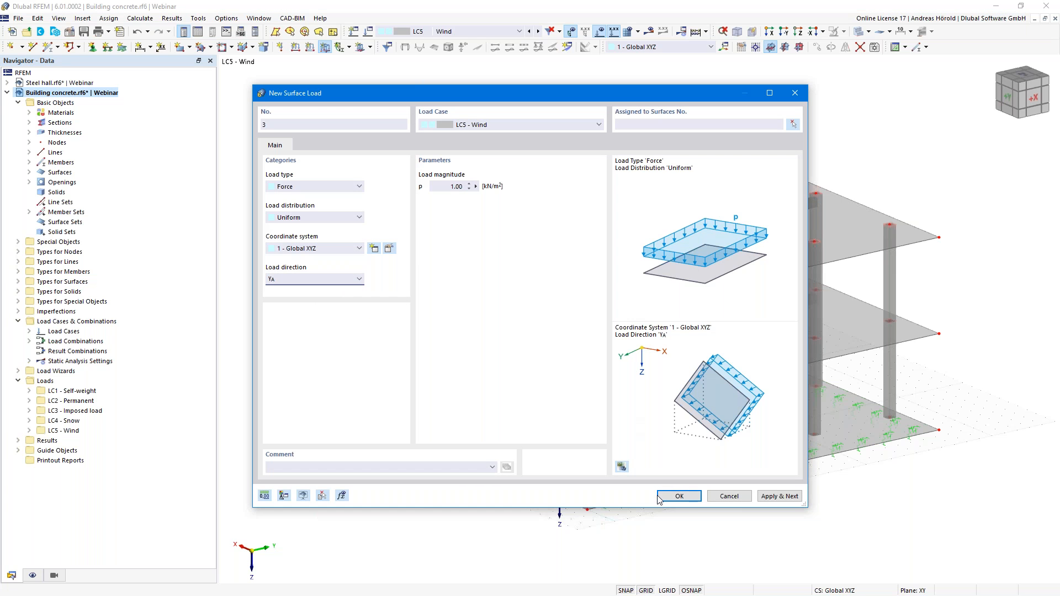
click(679, 498)
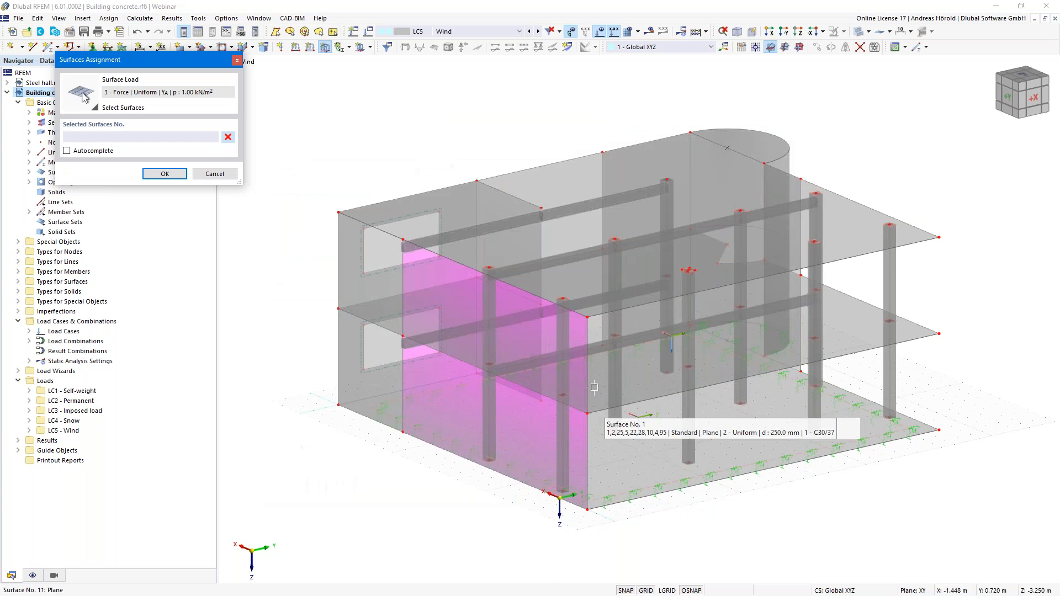
click(583, 371)
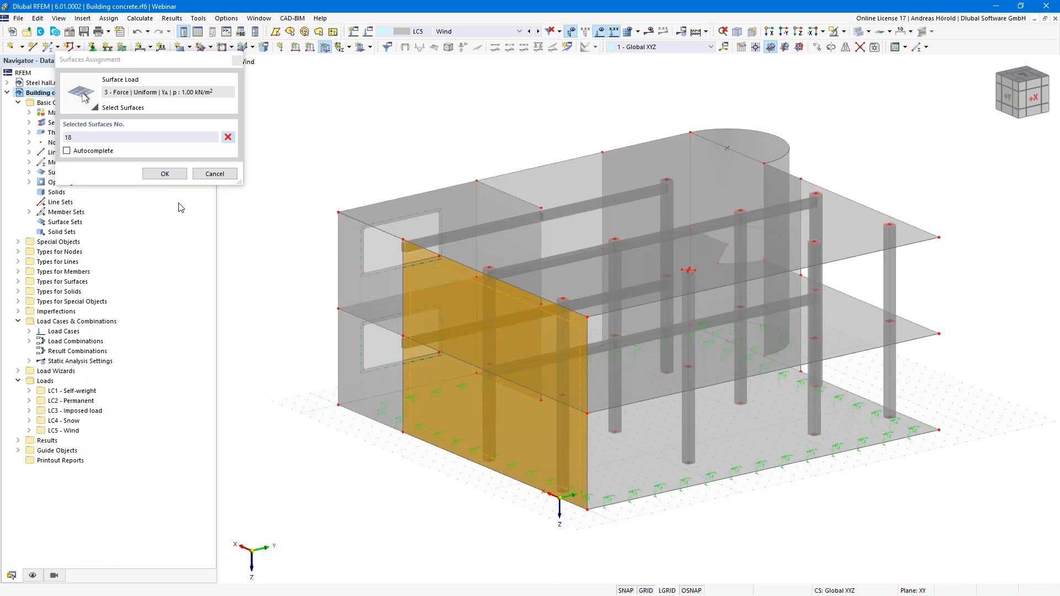
click(164, 173)
right_click(355, 471)
click(317, 422)
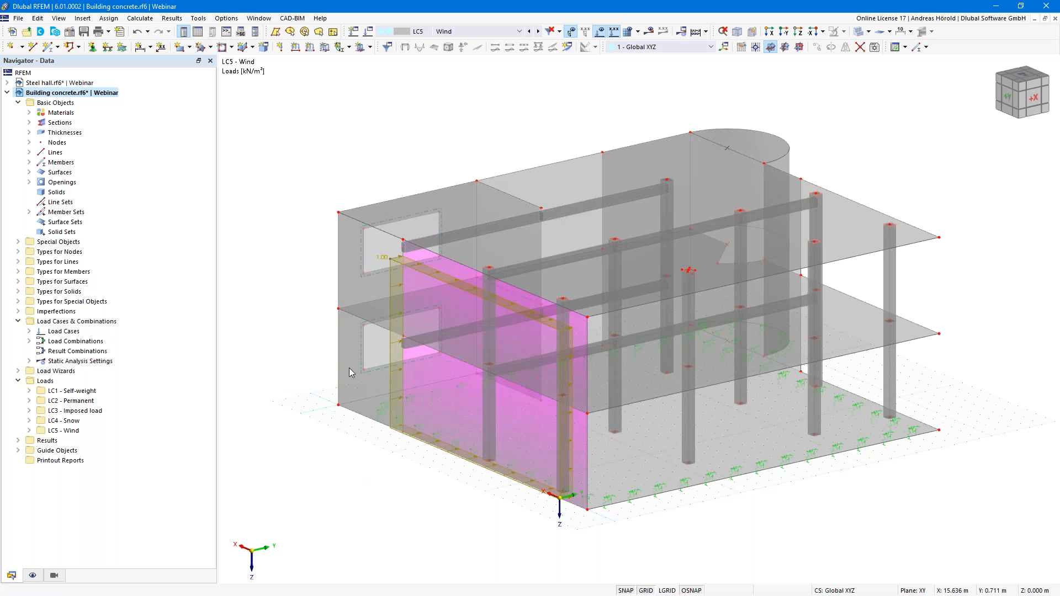
Enable Display Load Transfer Separately for surfaces and examine the distributed line loads around the load transfer surface.
click(32, 576)
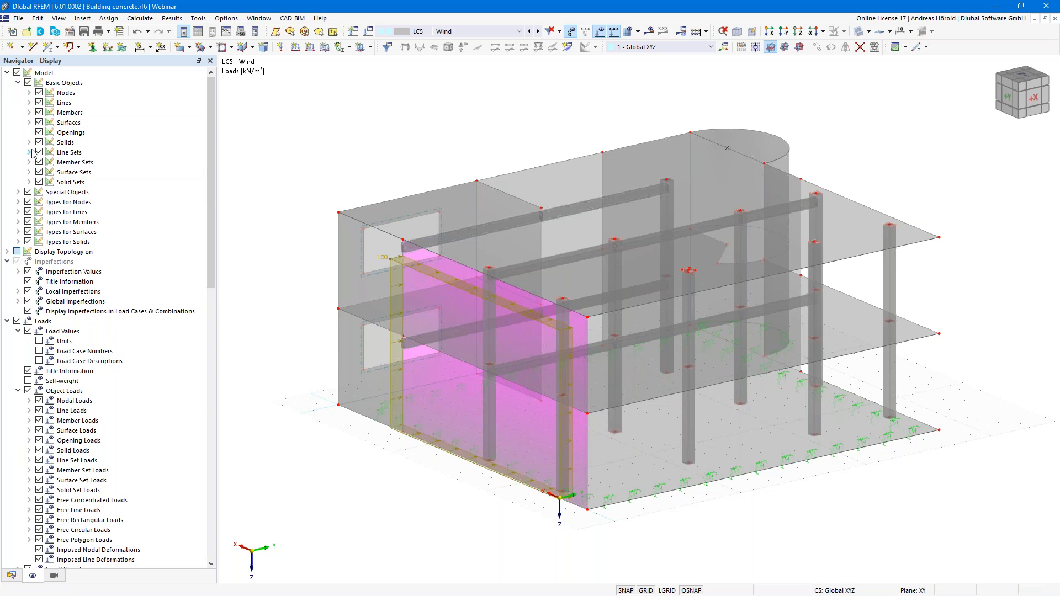
click(29, 122)
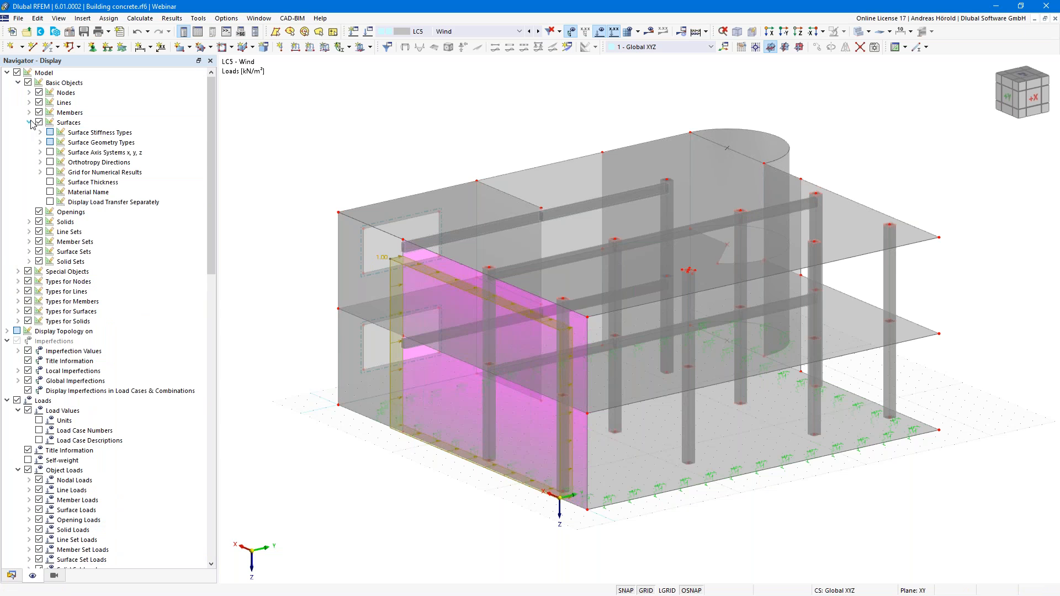
click(50, 203)
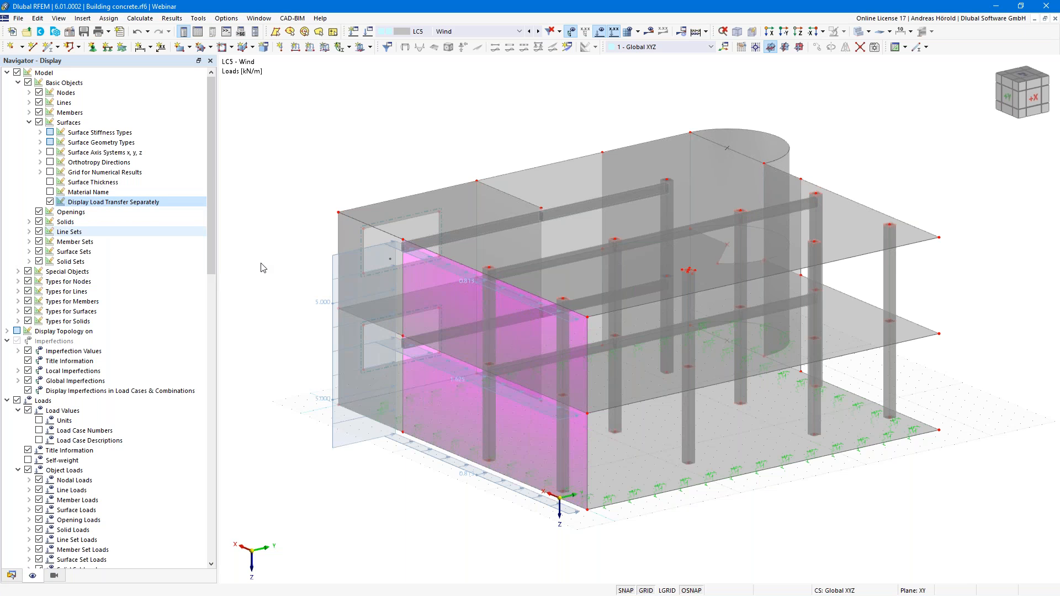
scroll(509, 374, up, 3)
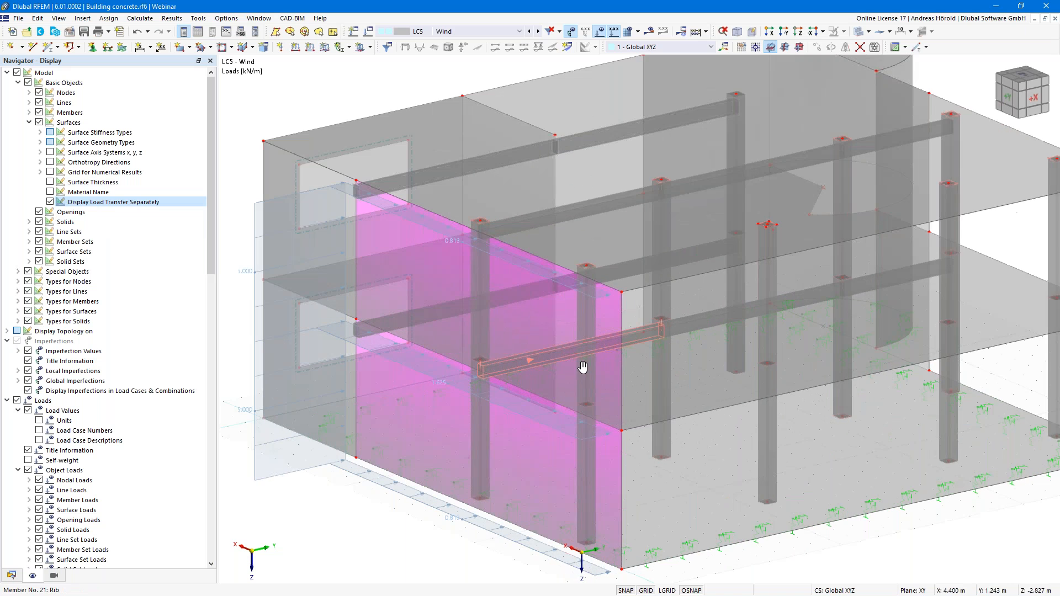
middle_drag(458, 282, 565, 270)
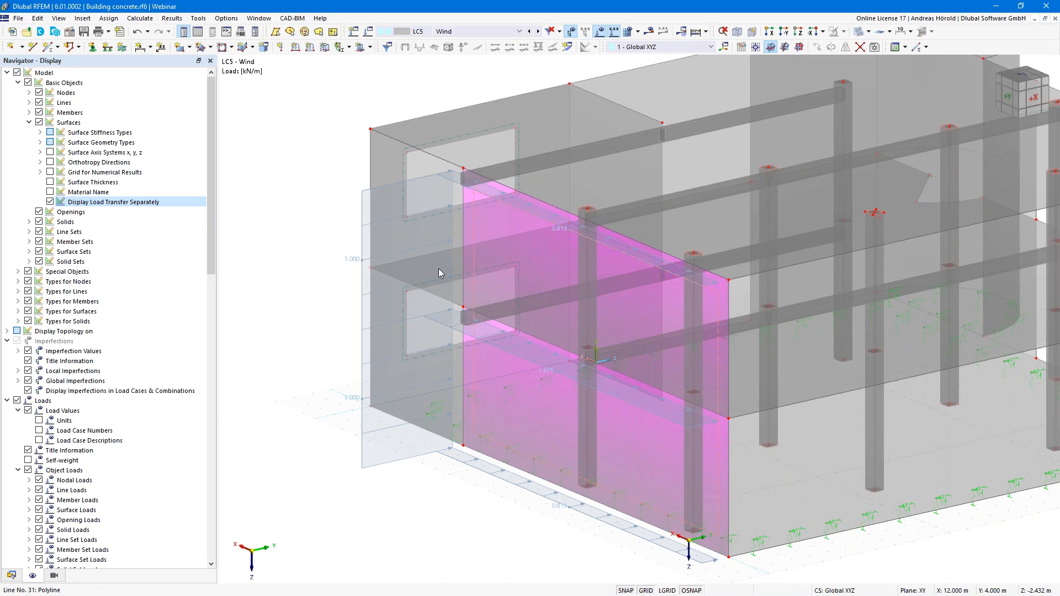
Change the load transfer direction of surface 18 to local y and examine the redistributed line loads.
mouse_move(474, 257)
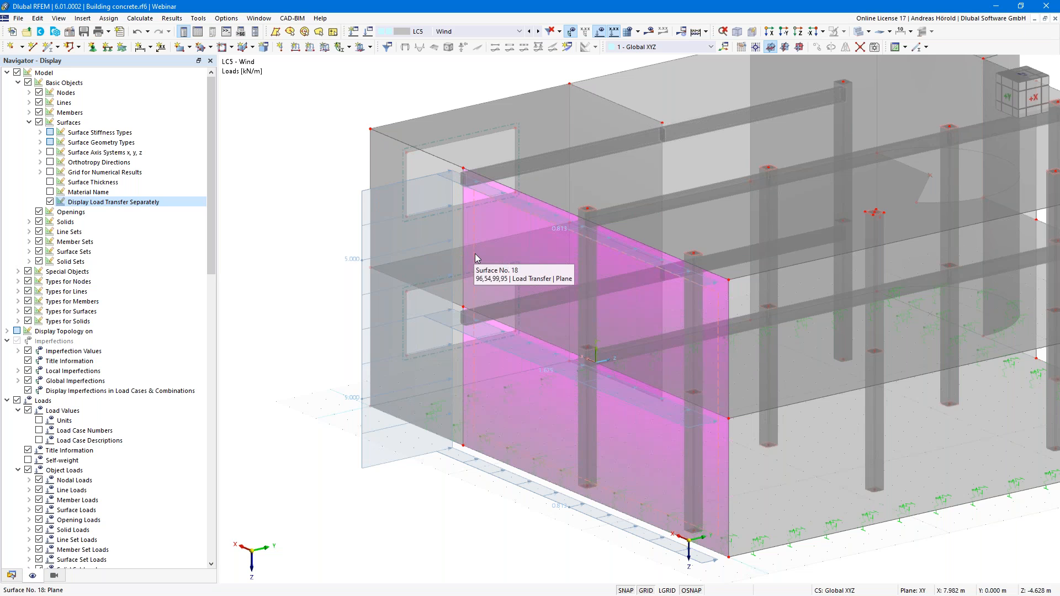
double_click(476, 257)
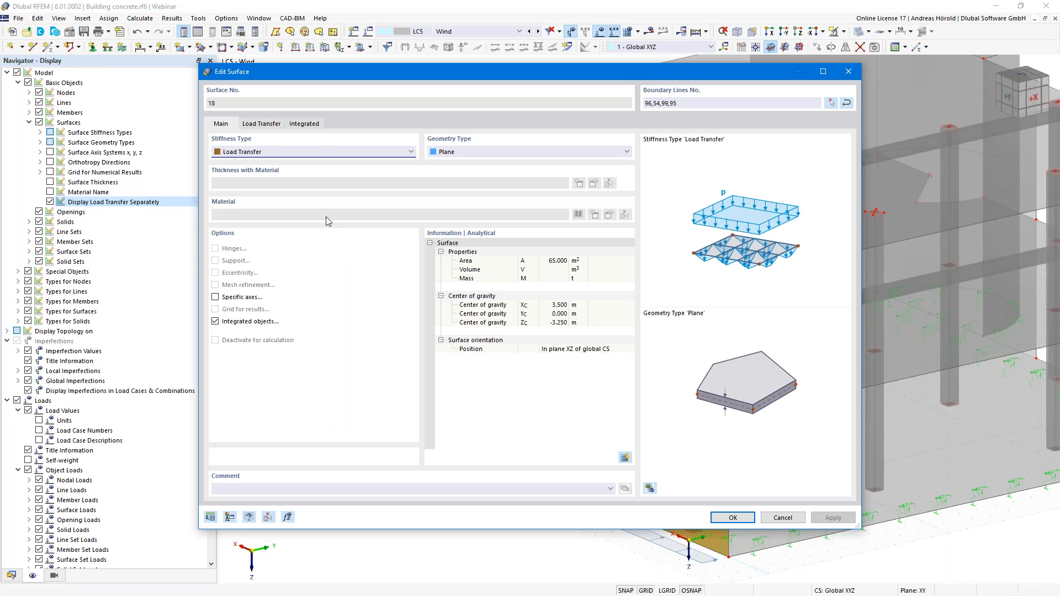
click(258, 124)
click(257, 165)
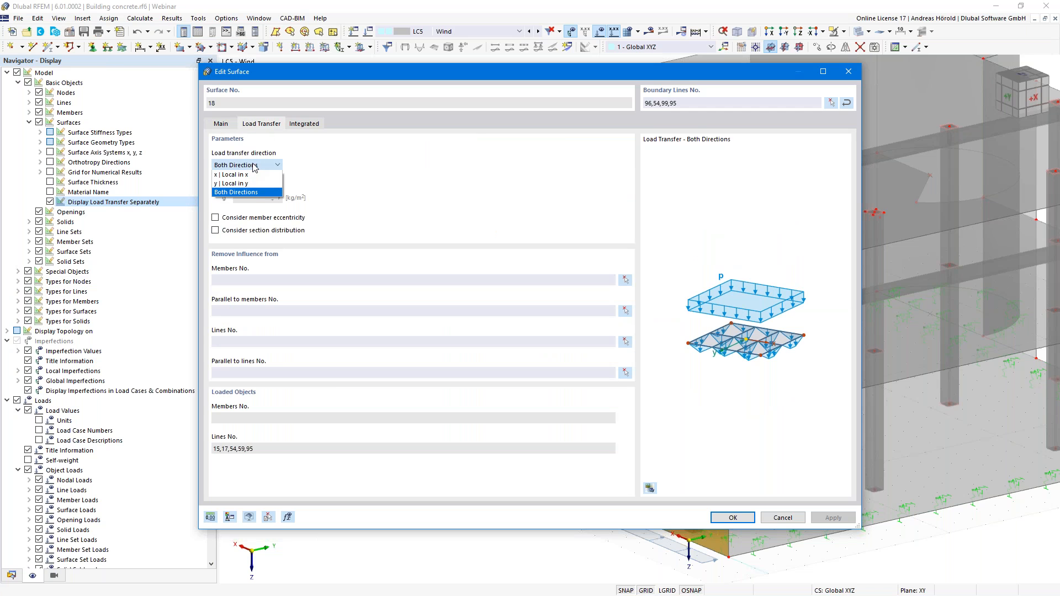
click(251, 183)
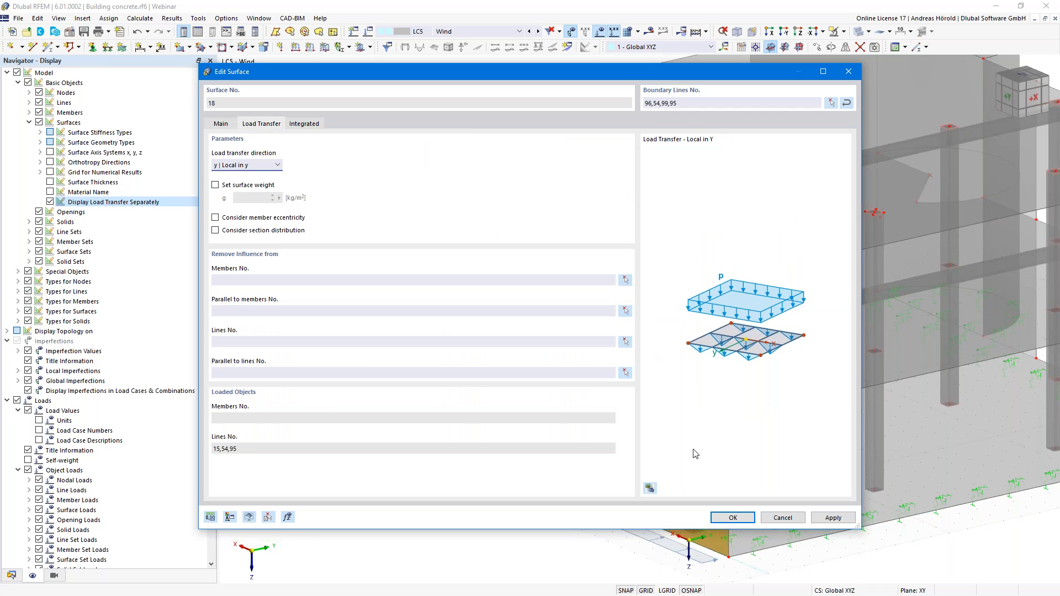
click(730, 517)
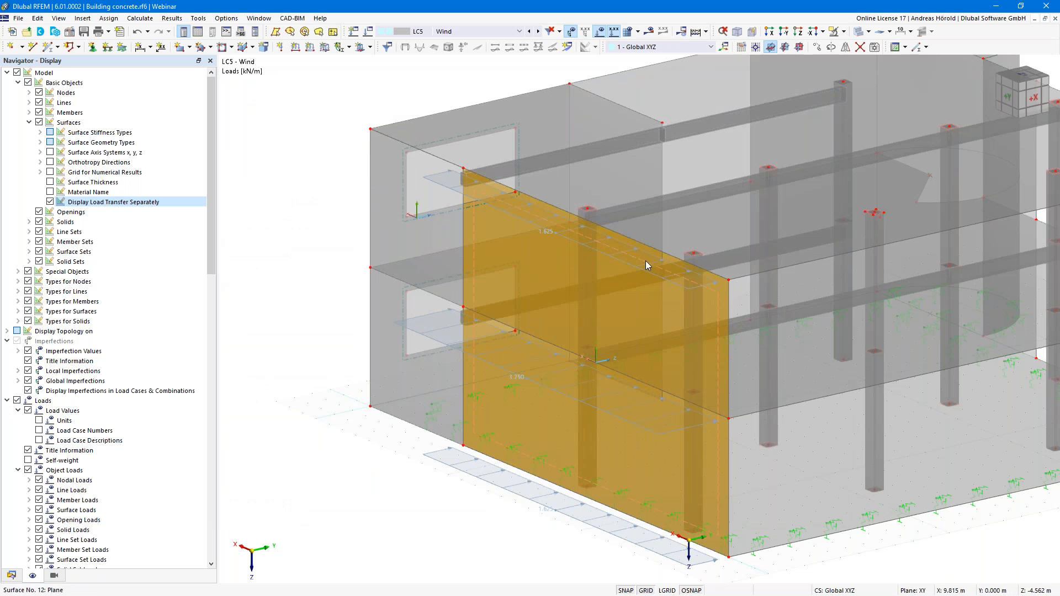
mouse_move(516, 342)
scroll(303, 324, down, 1)
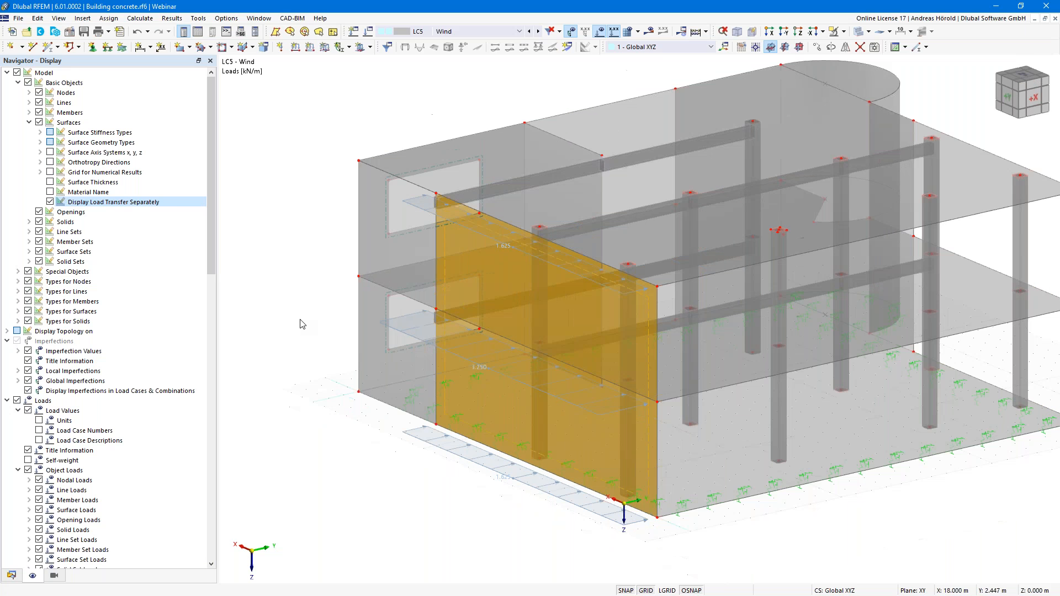
middle_drag(313, 314, 281, 323)
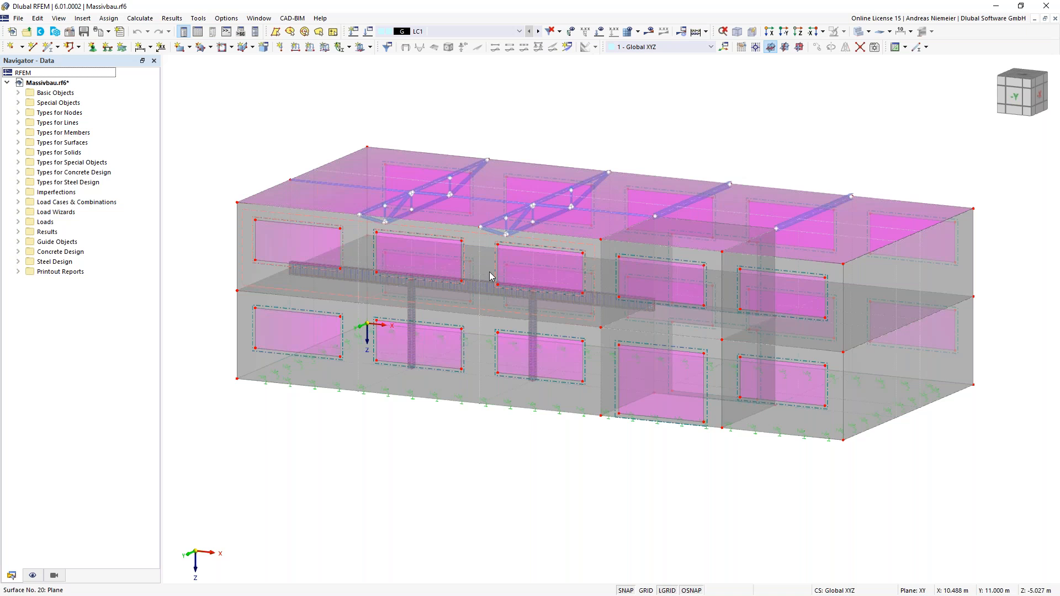
Activate visibilities in the Massivbau model to highlight the members made of S355 and C20/25.
click(54, 577)
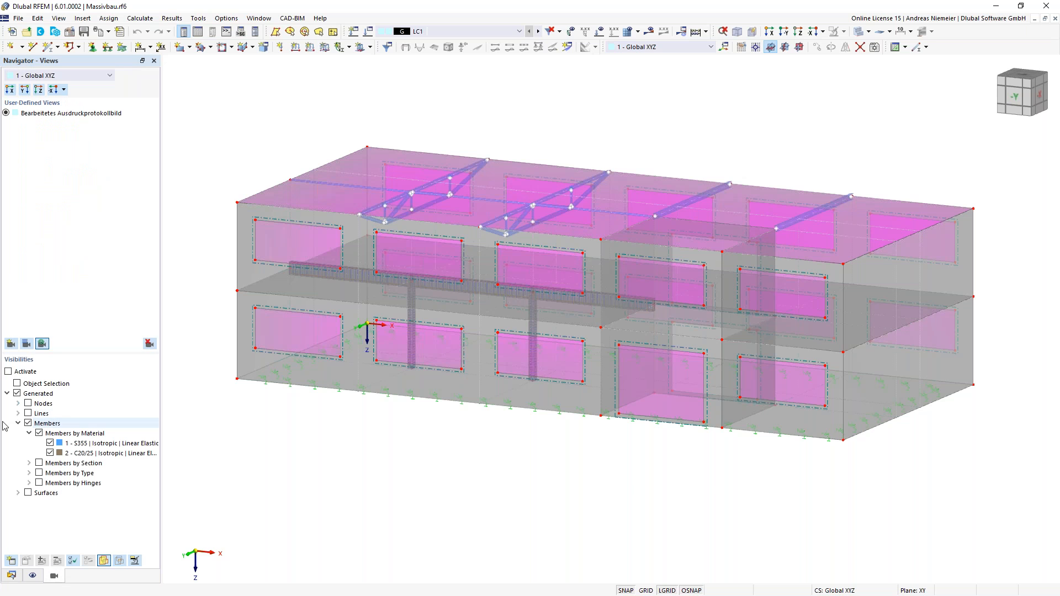
click(9, 372)
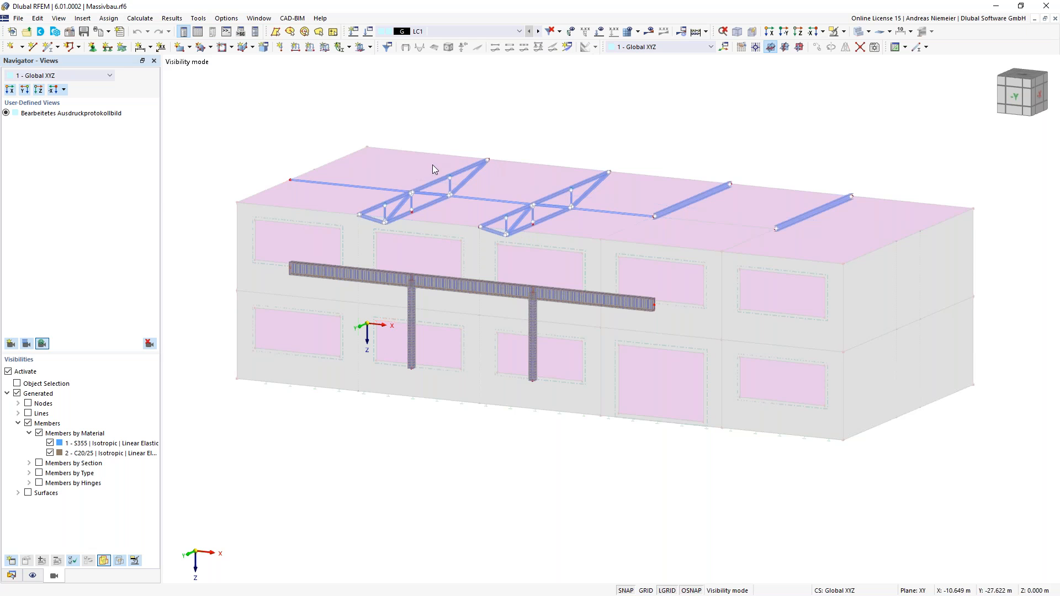
scroll(426, 178, up, 3)
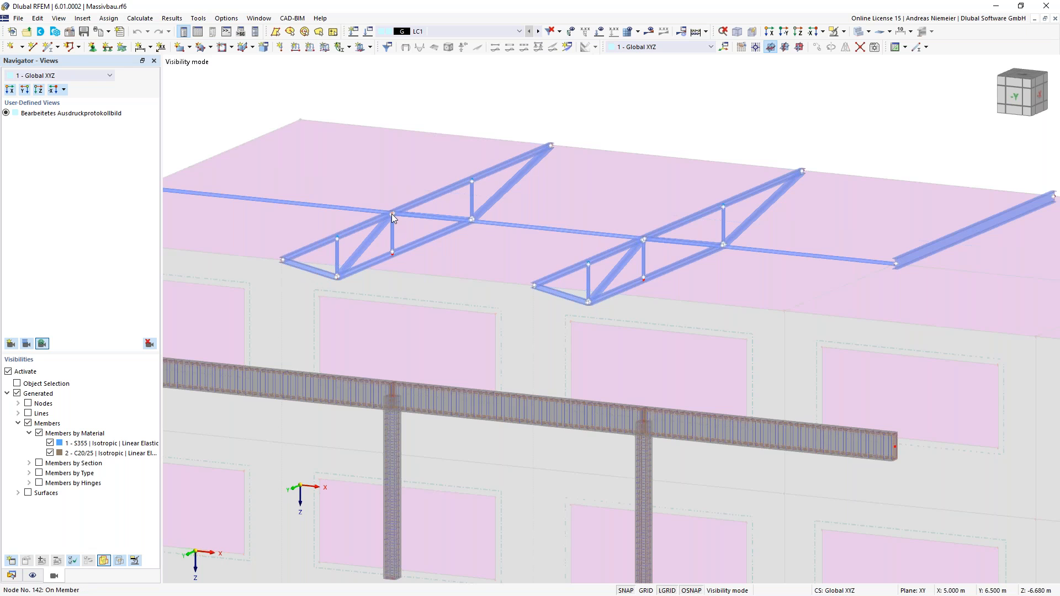
Inspect the steel design type assignments of the roof truss's upper chord, including its rotational restraint, and close without changes.
mouse_move(395, 210)
click(356, 228)
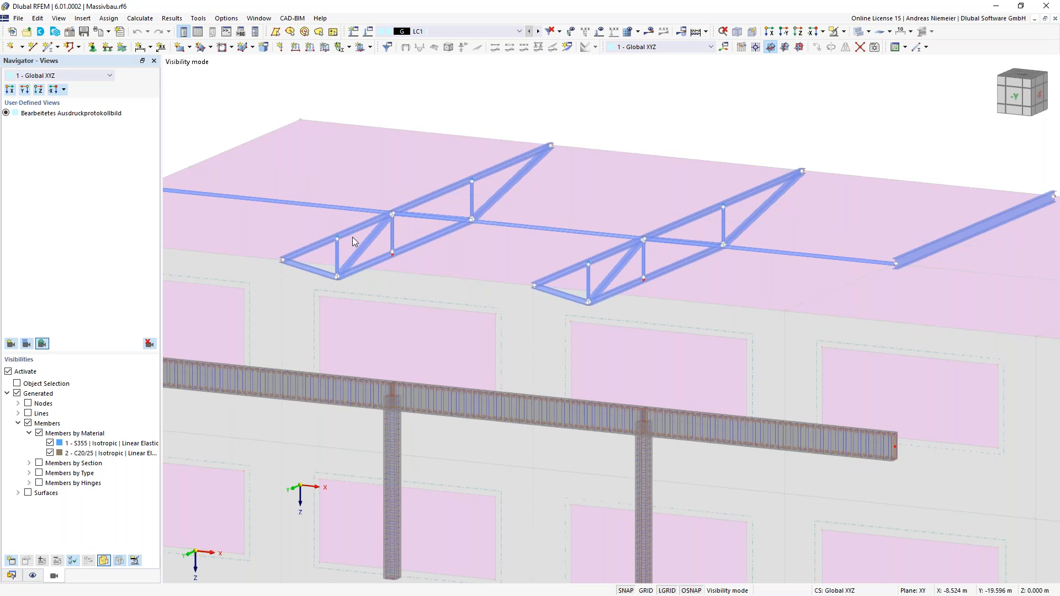
click(353, 230)
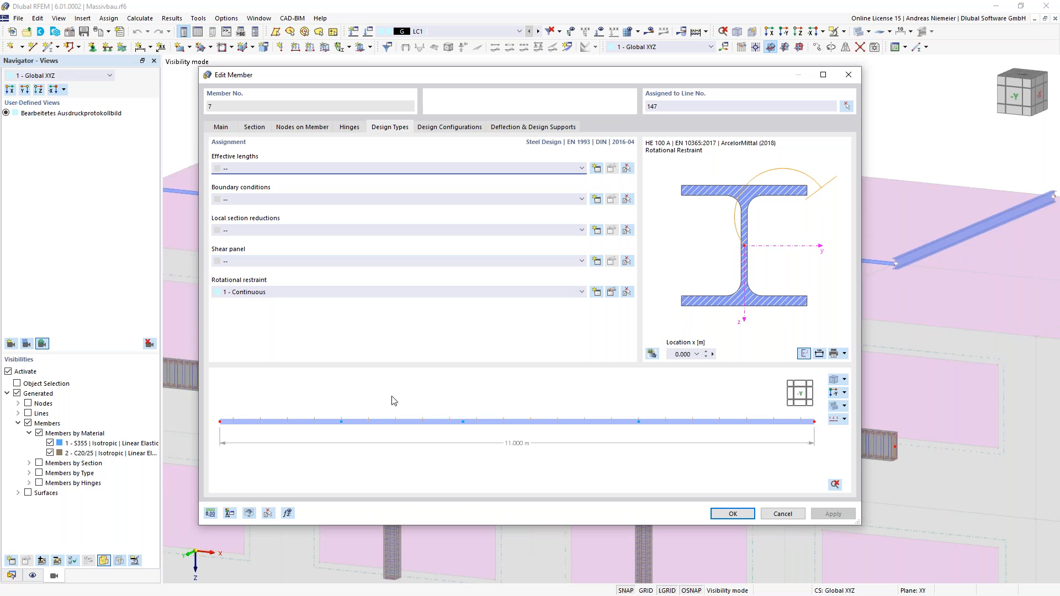
click(782, 514)
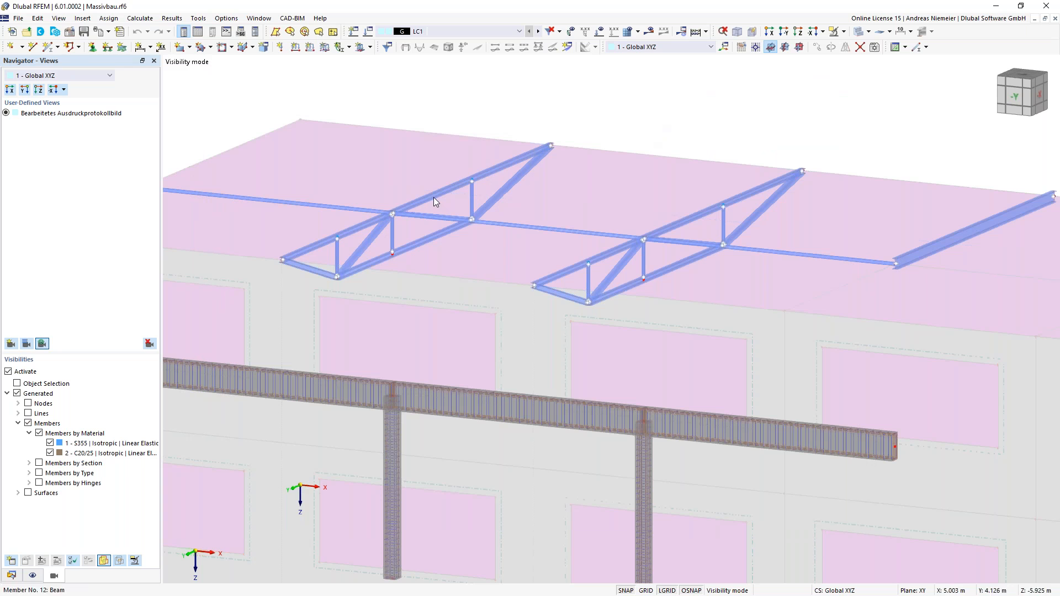
Enable the Member Representatives option in the base data of the Massivbau model.
click(422, 198)
click(70, 33)
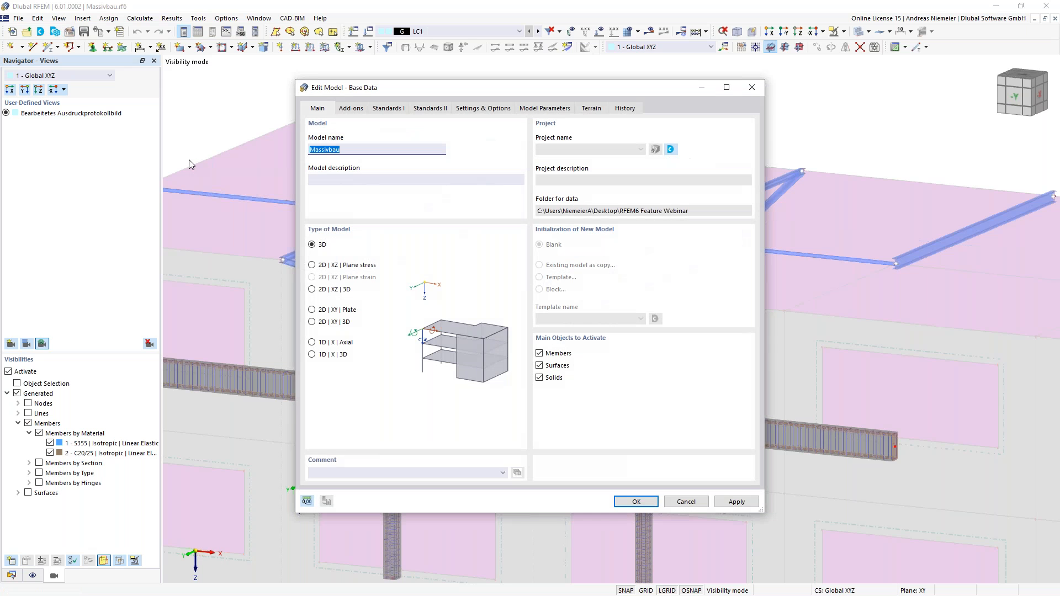
click(469, 110)
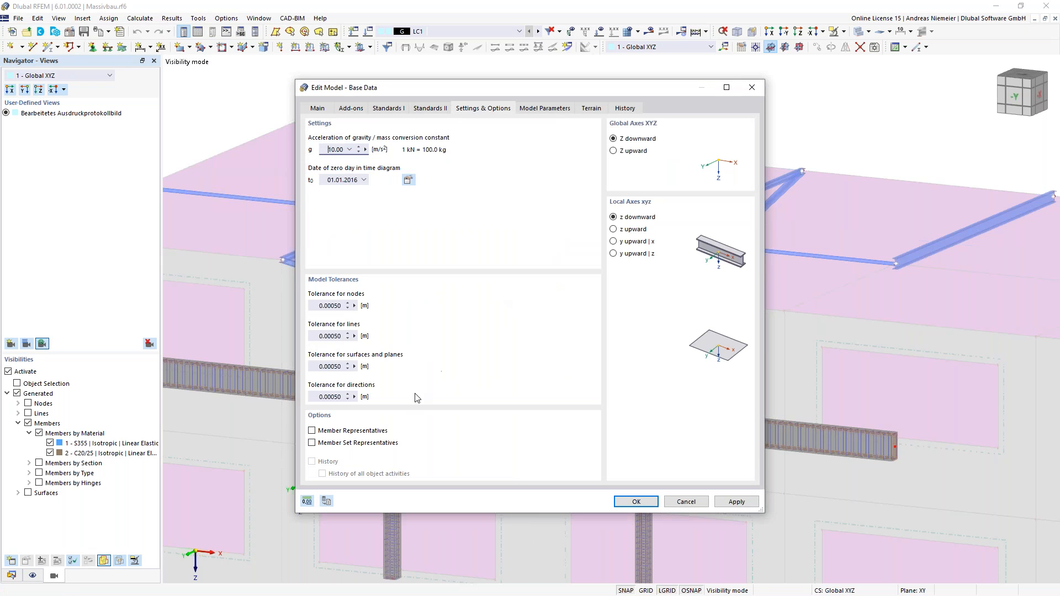
click(312, 433)
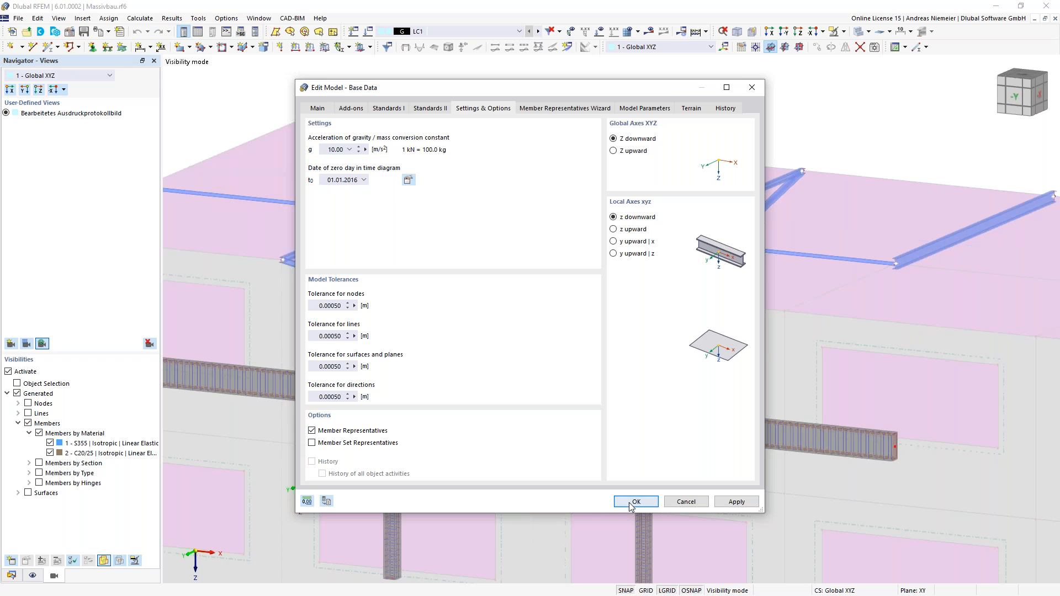
key(Return)
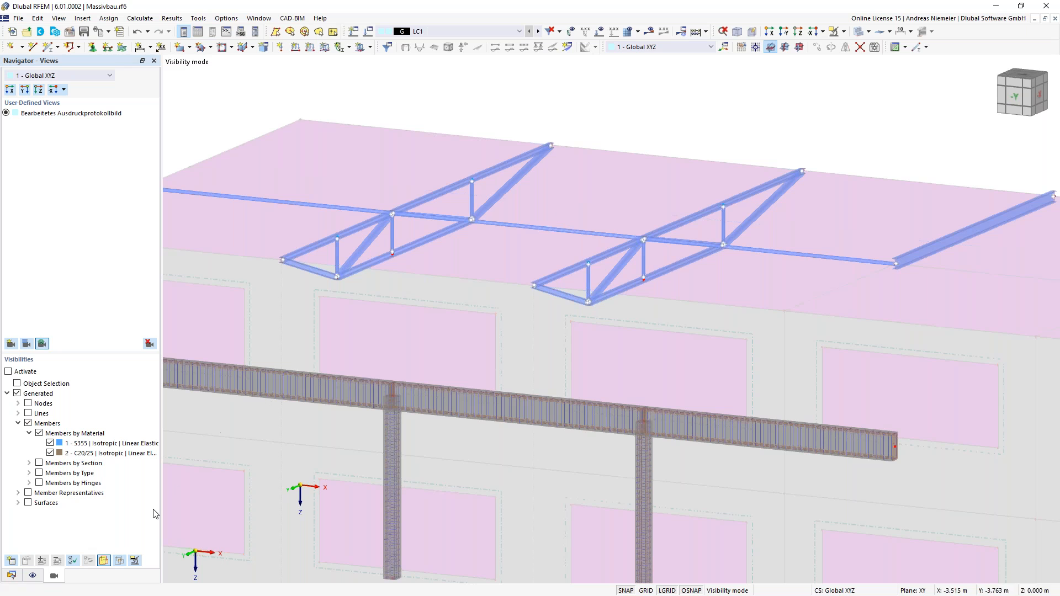
Display the member representatives in the model and check which members the upper chord and vertical post representatives group.
click(36, 580)
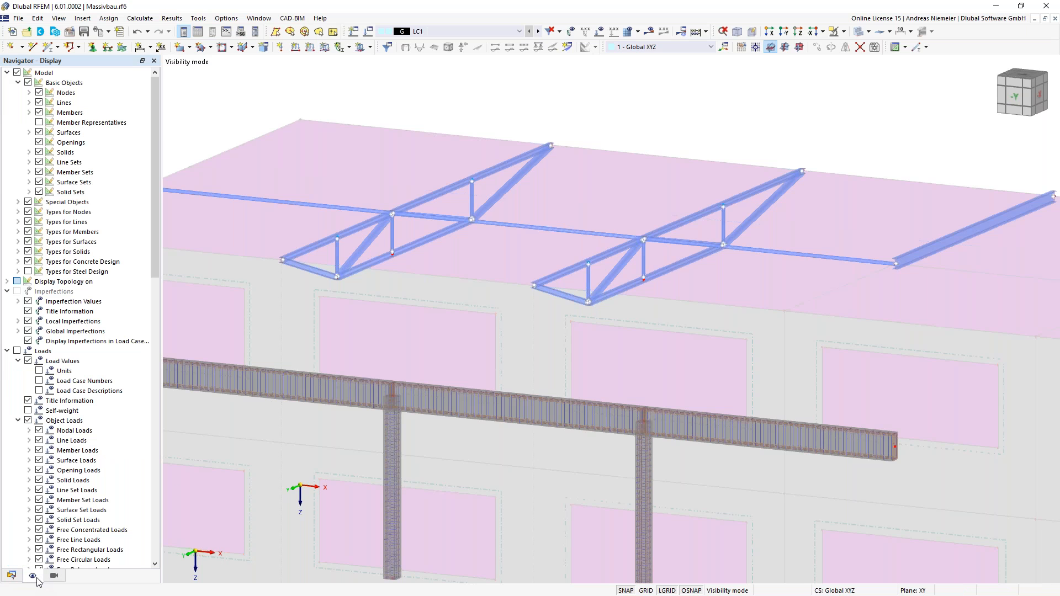
click(39, 122)
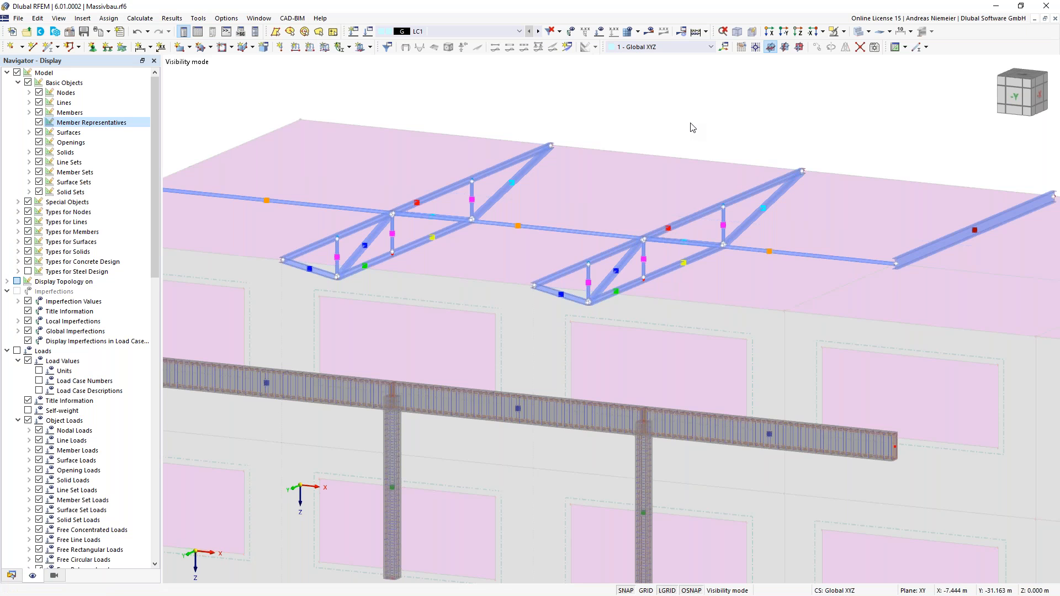
click(420, 203)
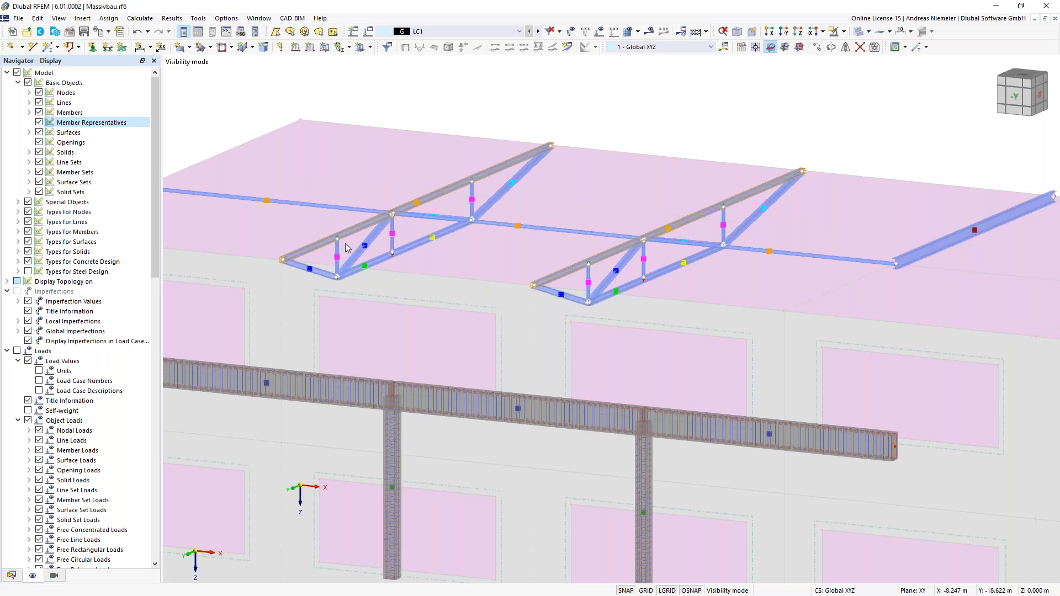
key(Escape)
click(335, 259)
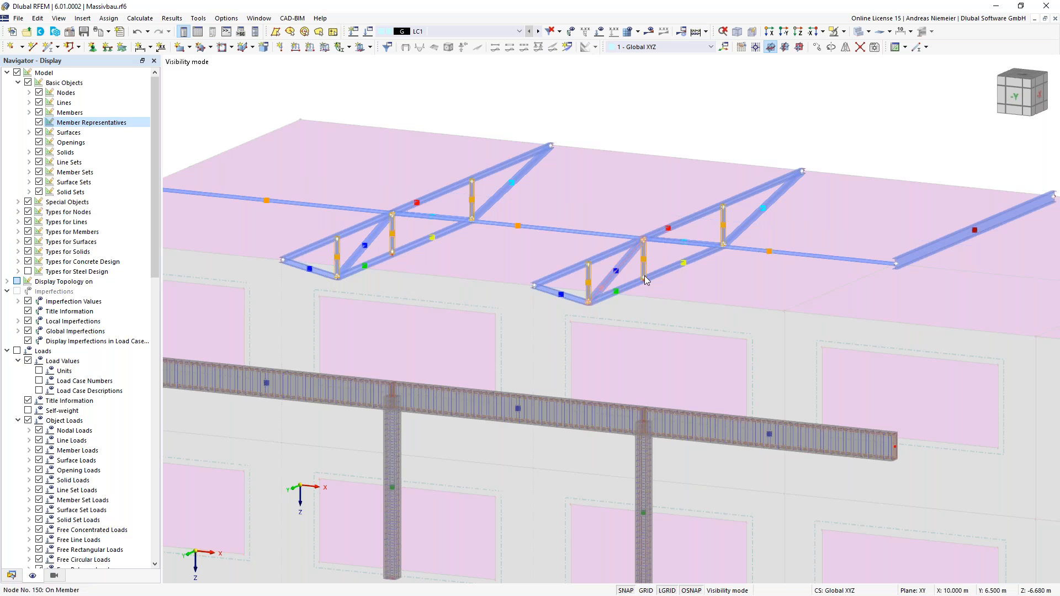
key(Escape)
List the member representatives among the model's basic objects.
click(11, 575)
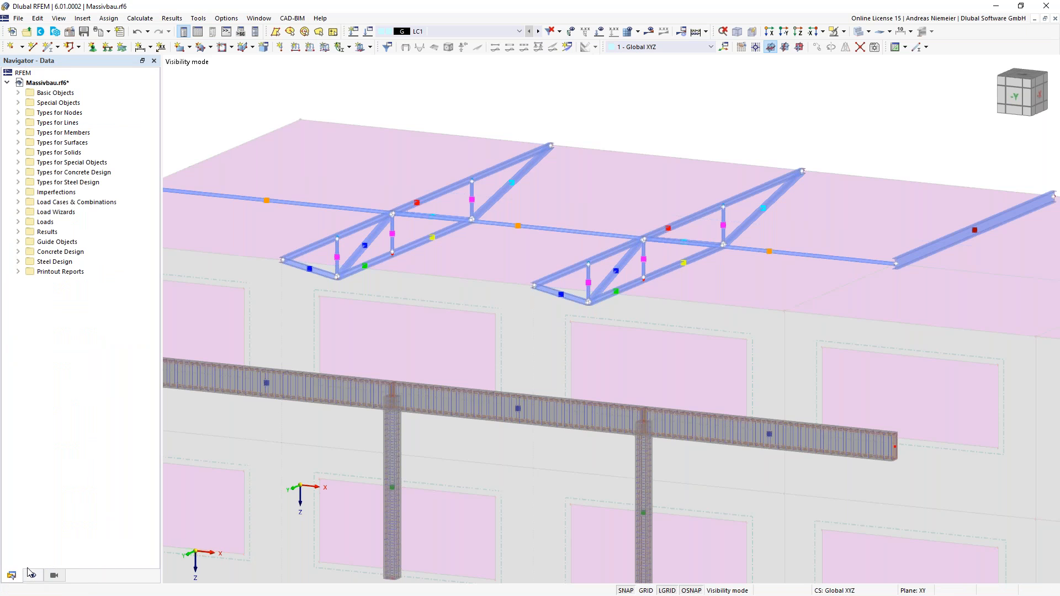
click(18, 133)
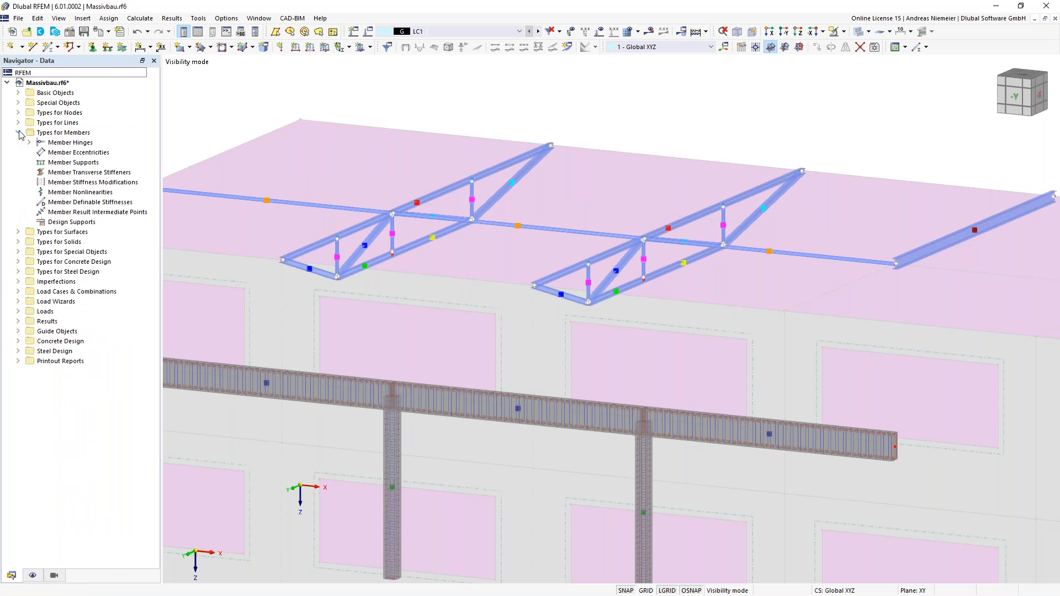
click(18, 132)
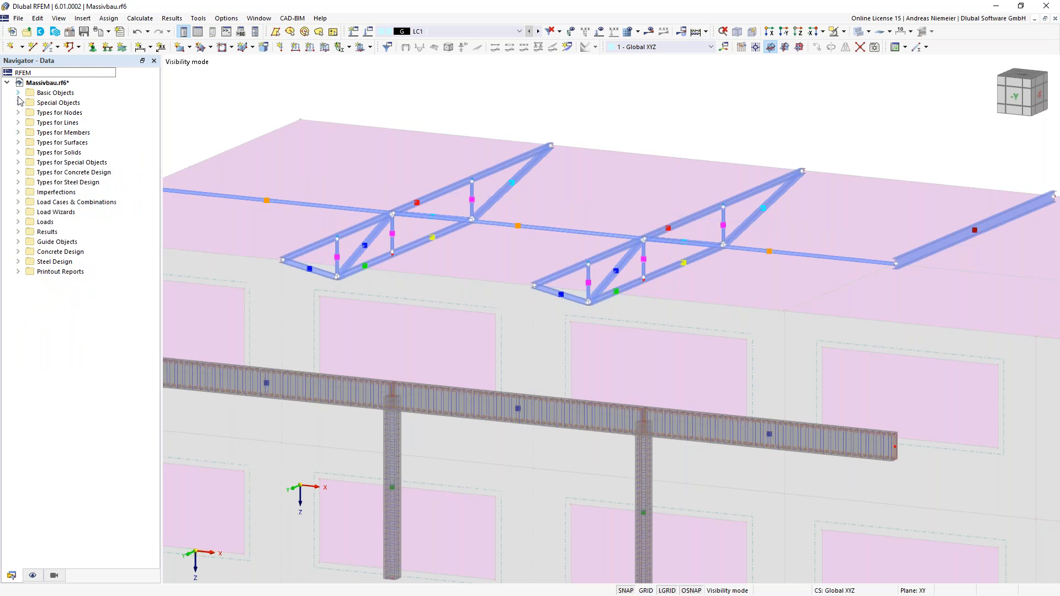
click(18, 93)
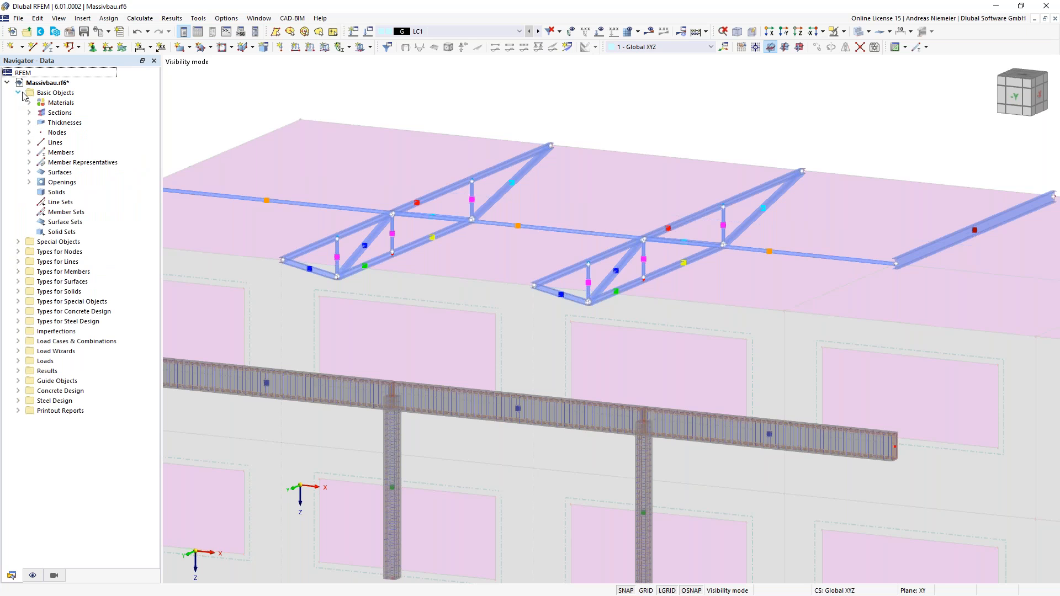
click(29, 153)
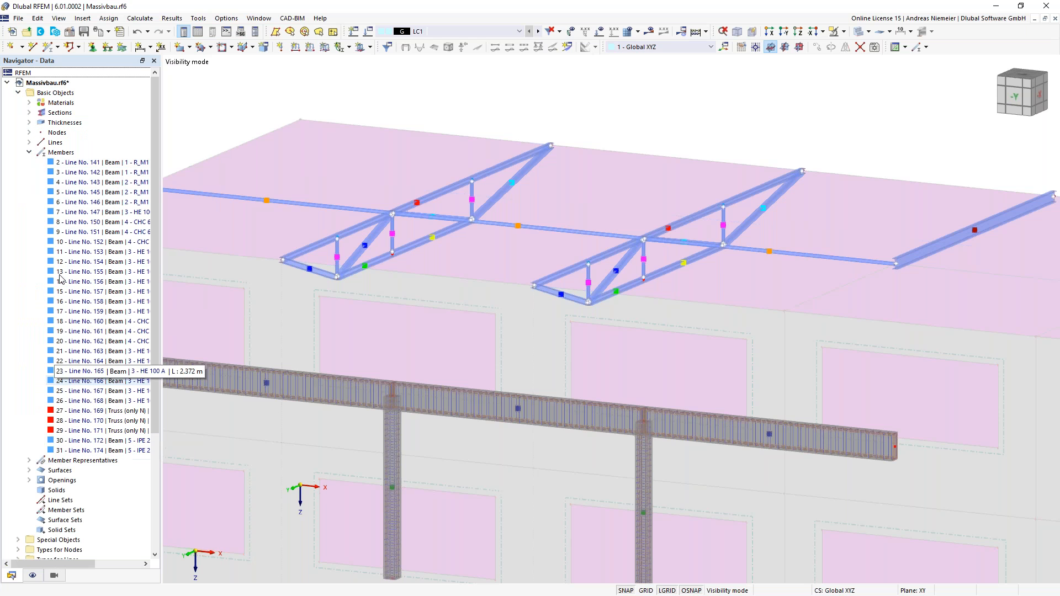
click(30, 153)
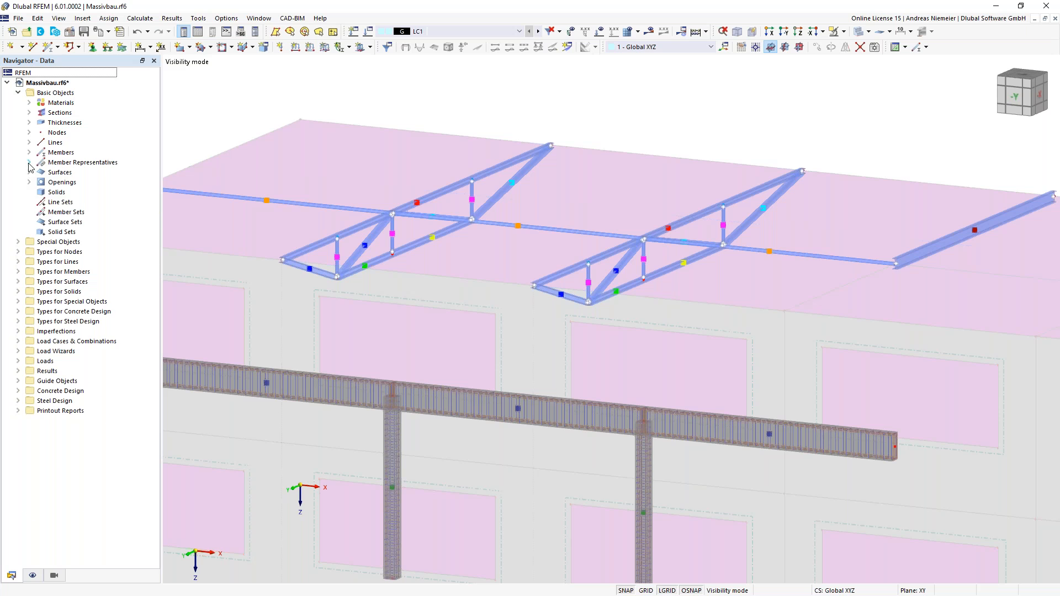
click(29, 162)
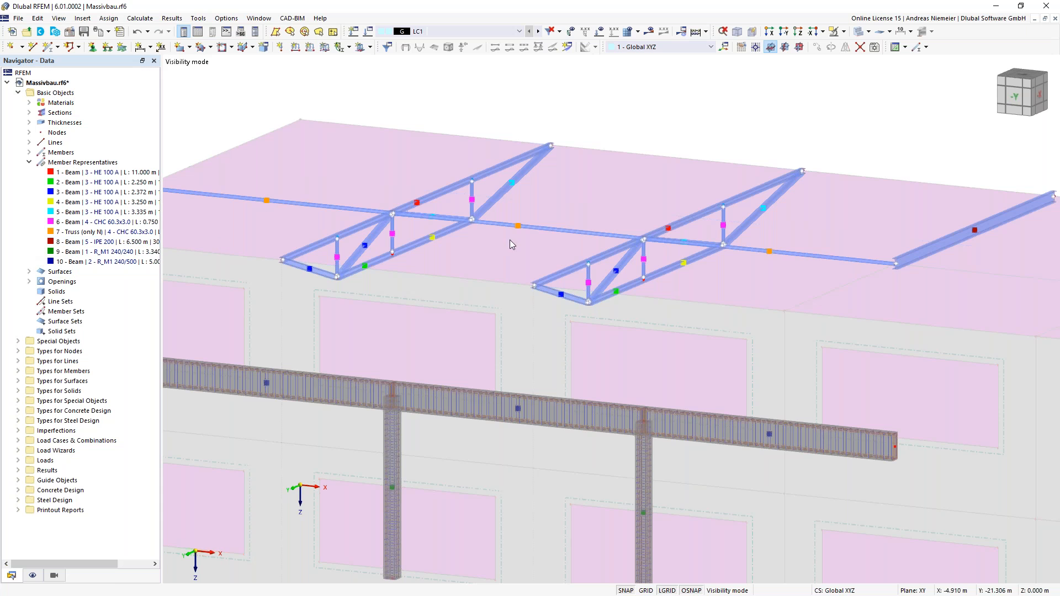
Edit the truss upper chord's member representative and create a new effective length among its steel design types.
mouse_move(462, 184)
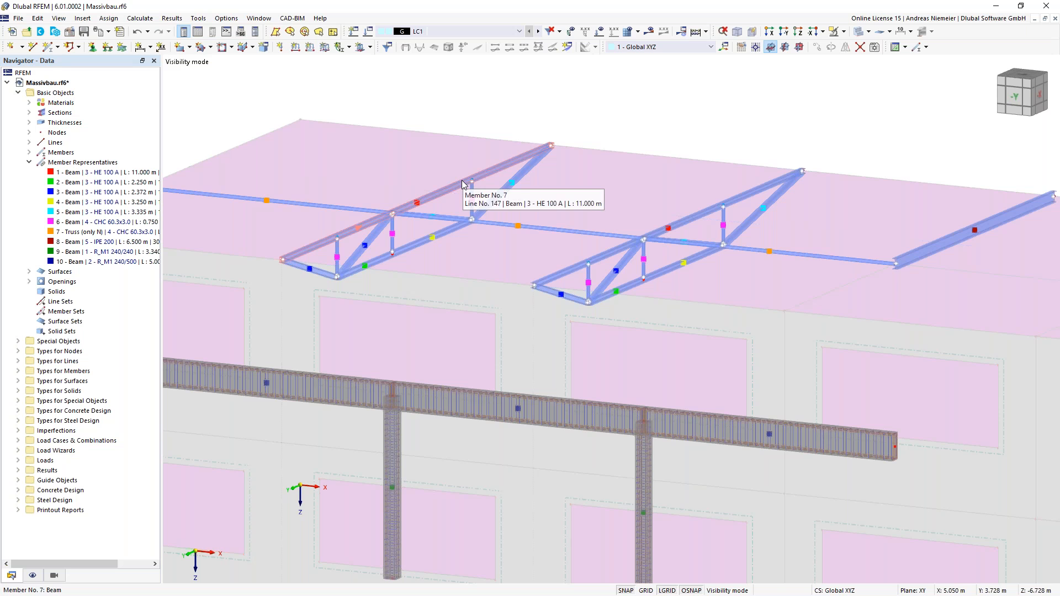
click(418, 211)
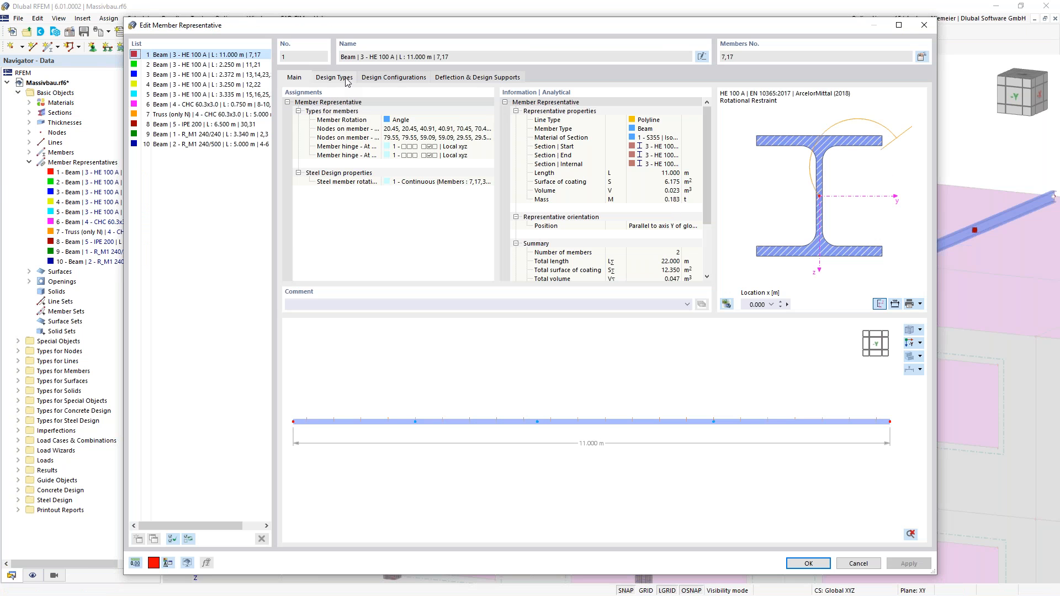
click(347, 79)
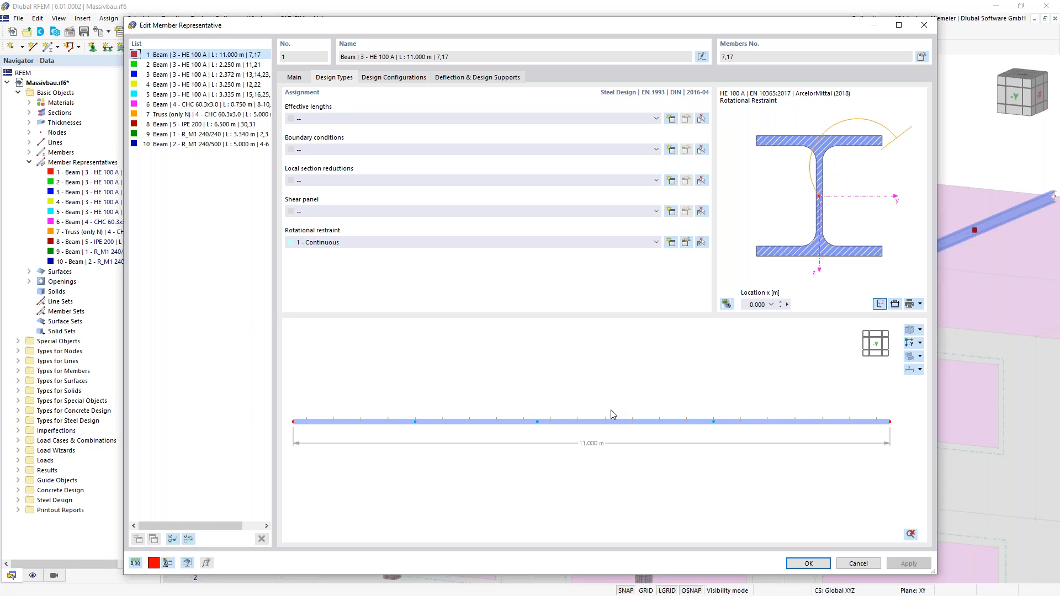
middle_drag(773, 395, 532, 470)
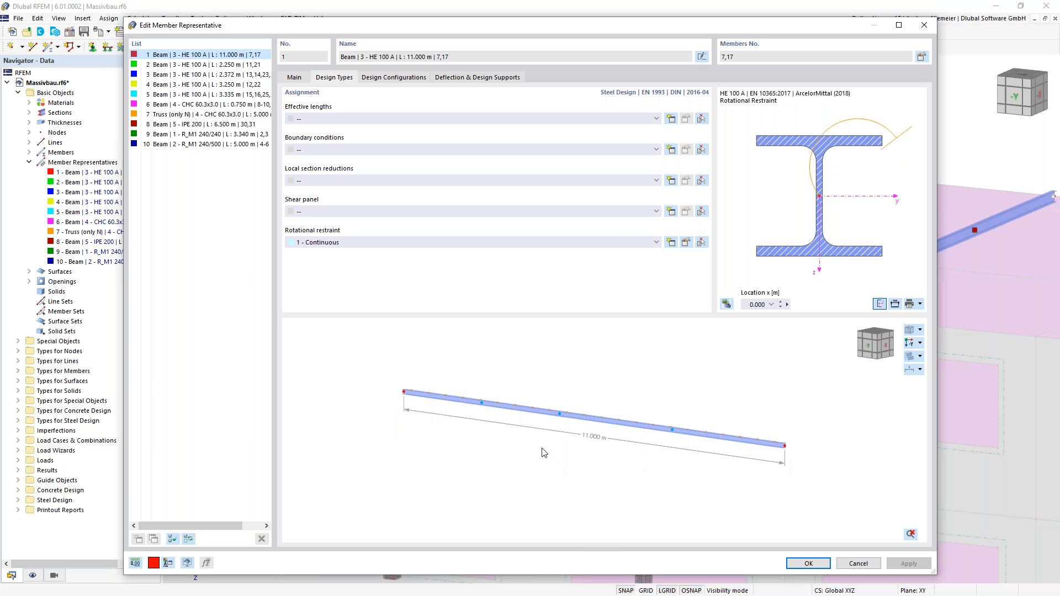
scroll(544, 452, up, 2)
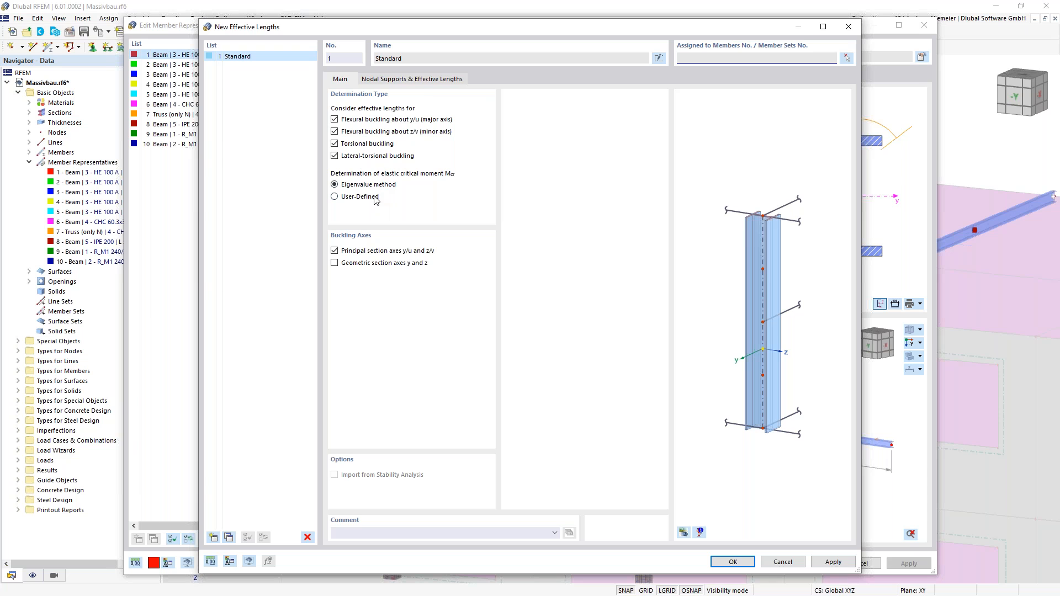
Import the intermediate nodes from upper chord member 7 into the effective length and fix node .2 in y/u.
click(412, 80)
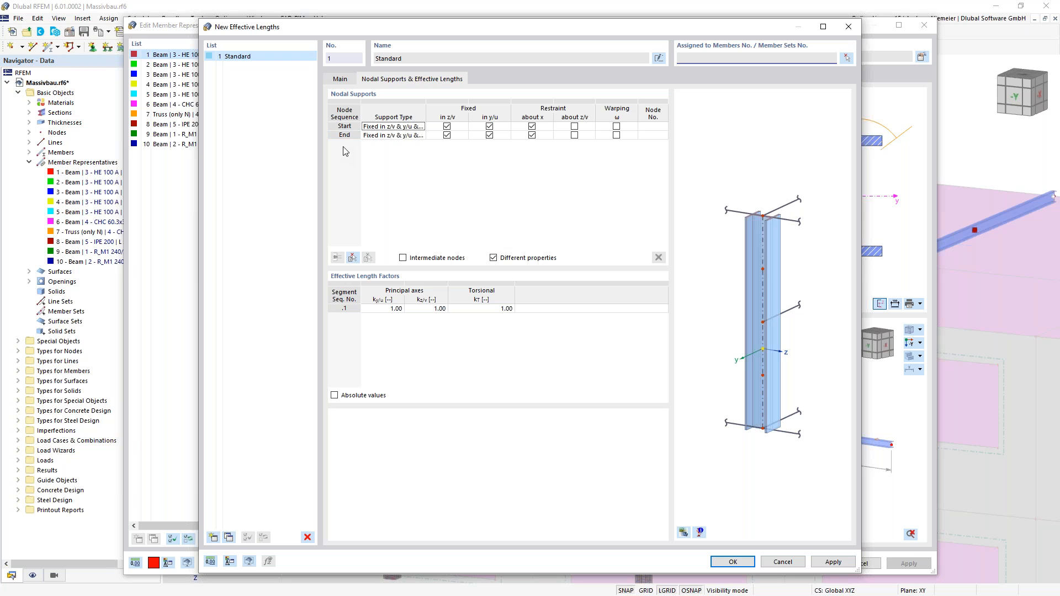
click(354, 259)
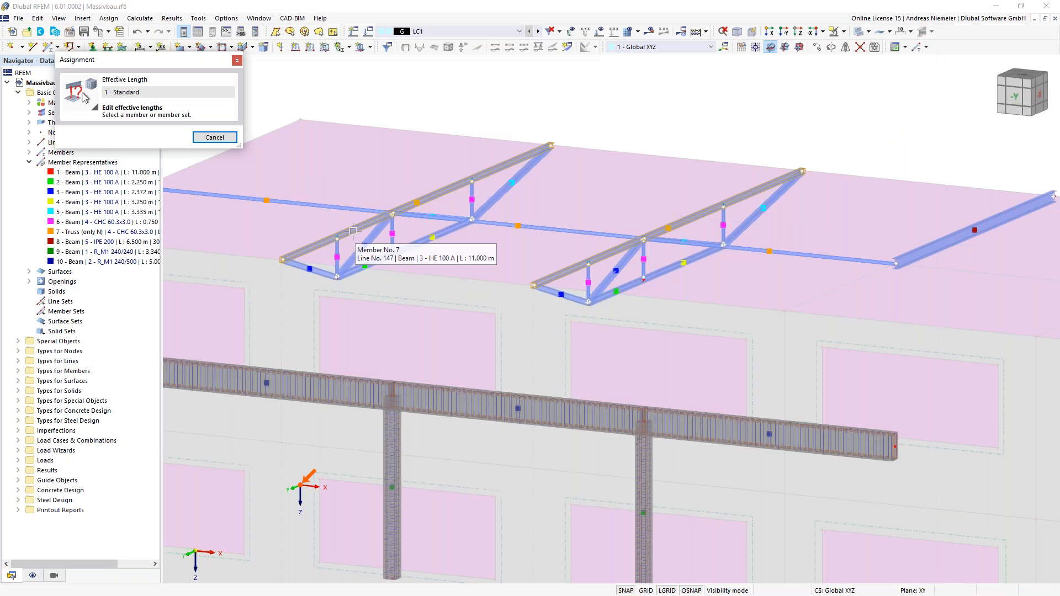
click(357, 241)
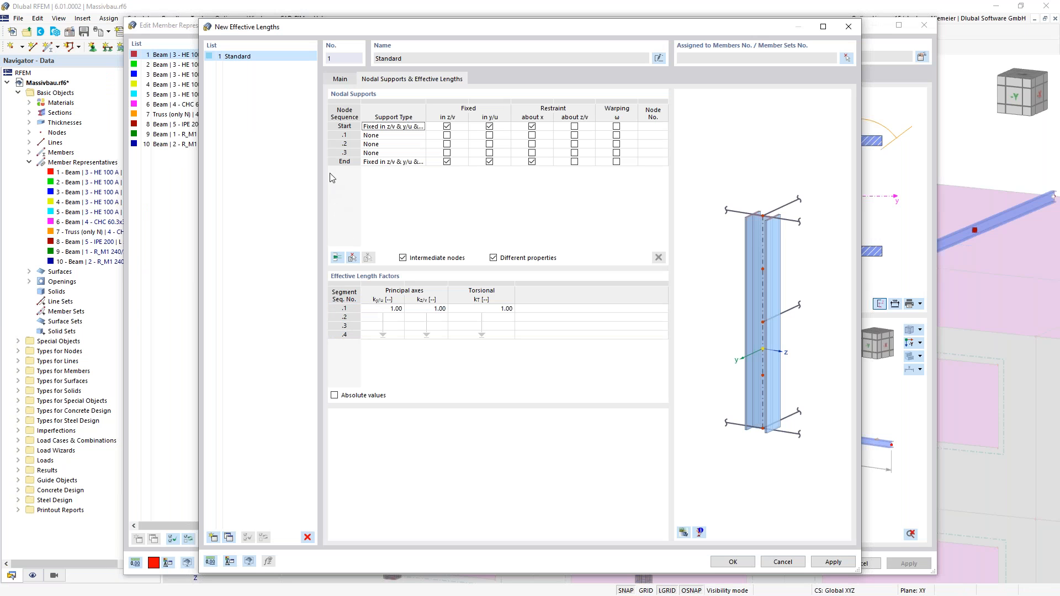
click(339, 154)
click(340, 144)
click(489, 144)
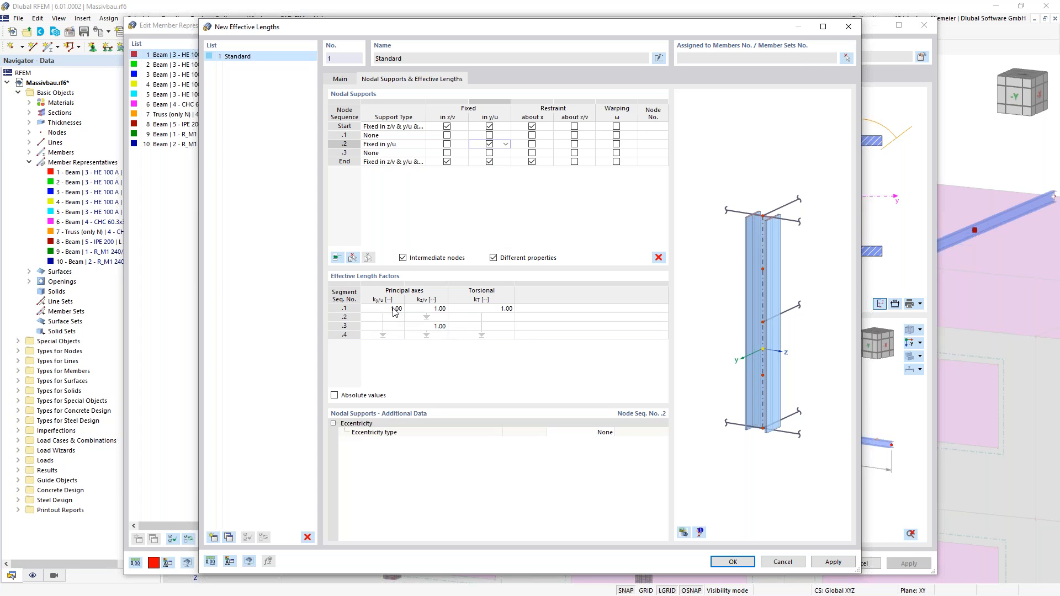
Examine the segments' effective length factors for both principal axes and torsion, and the eccentricity type of node .2.
drag(397, 313, 402, 358)
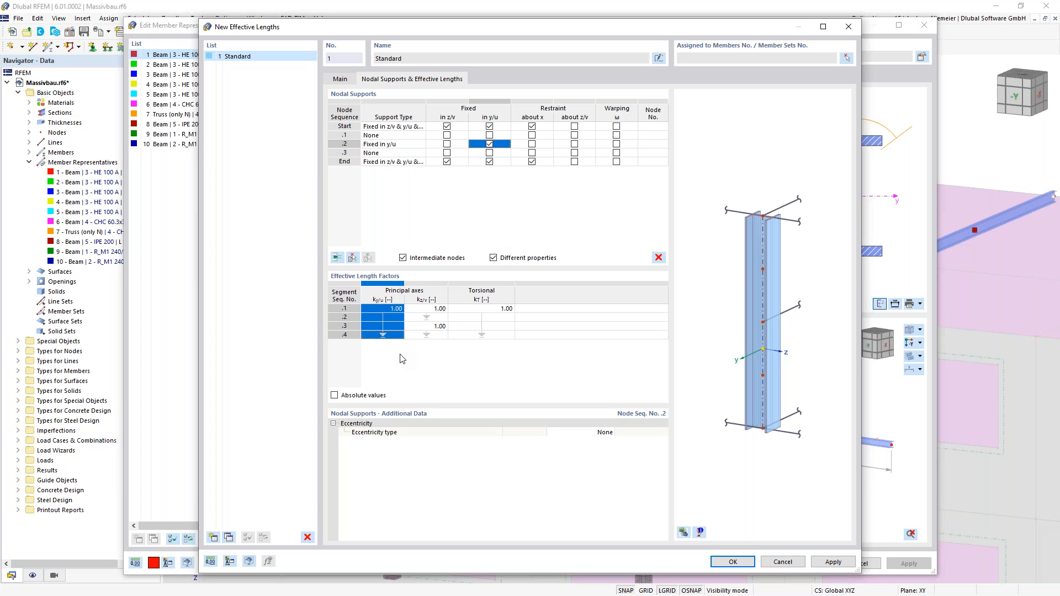
click(431, 334)
drag(503, 310, 502, 342)
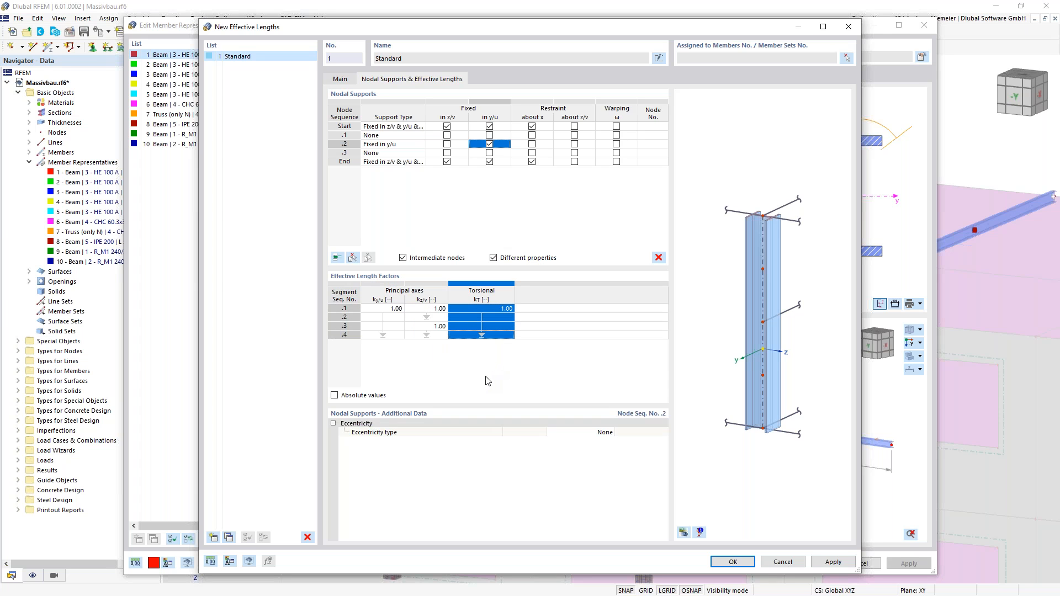
double_click(395, 309)
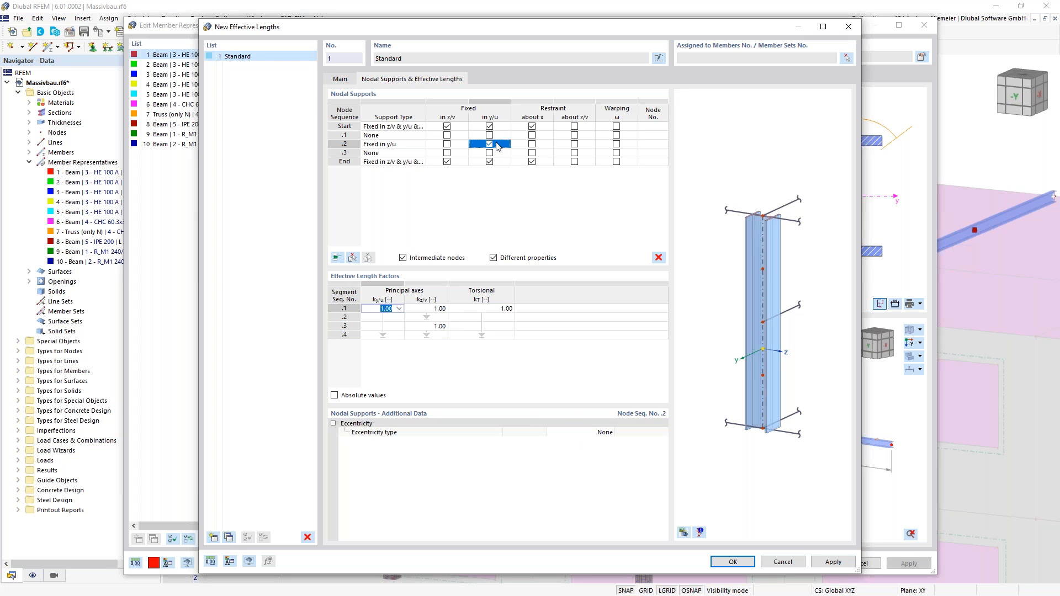
click(612, 433)
click(612, 432)
click(604, 438)
click(606, 425)
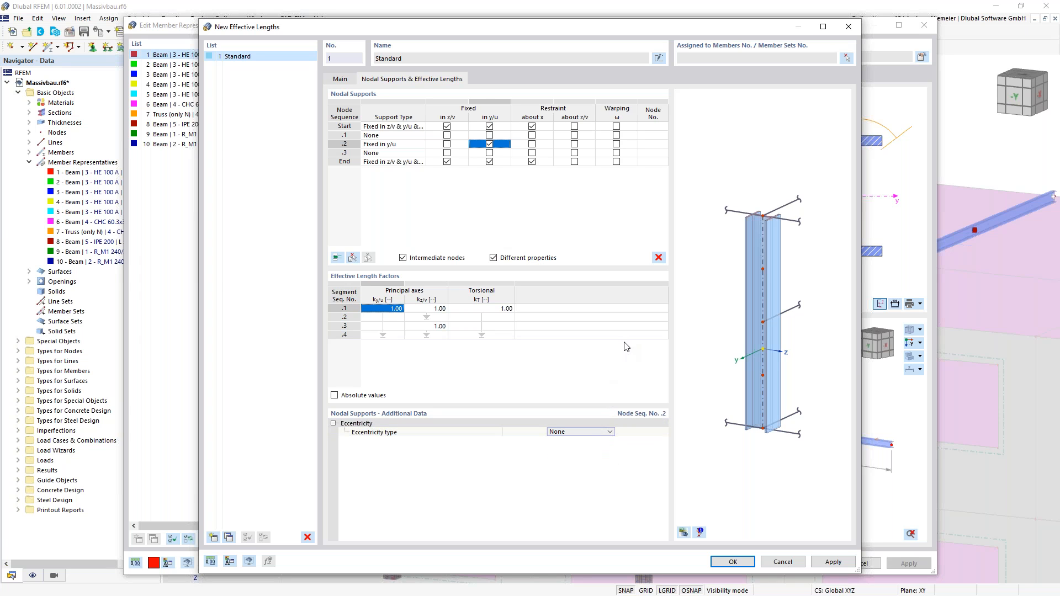
Accept the effective length for the upper chord representative and display the types for steel design in the model.
click(732, 561)
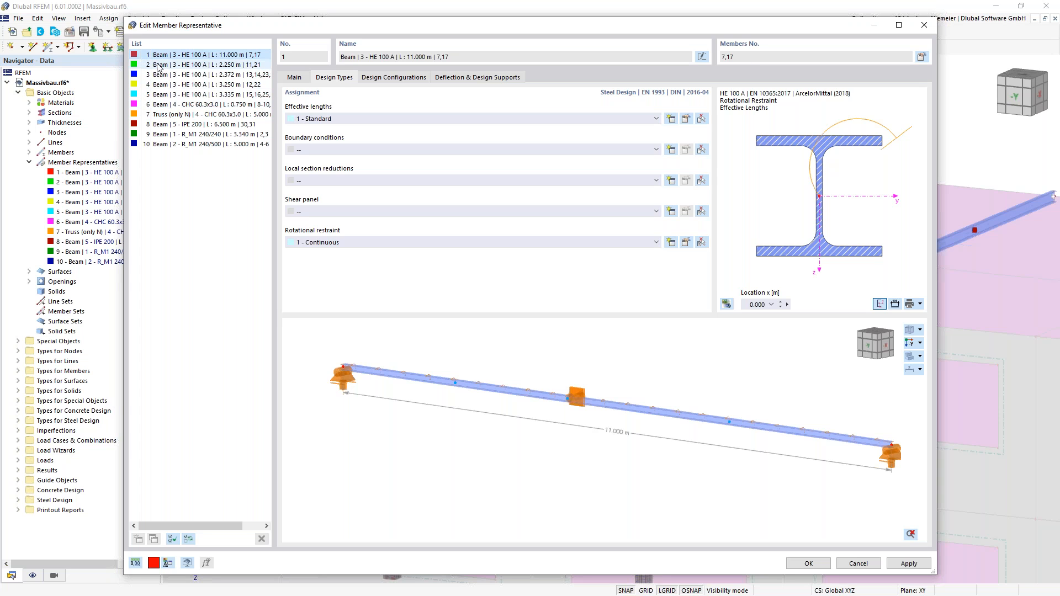
click(807, 563)
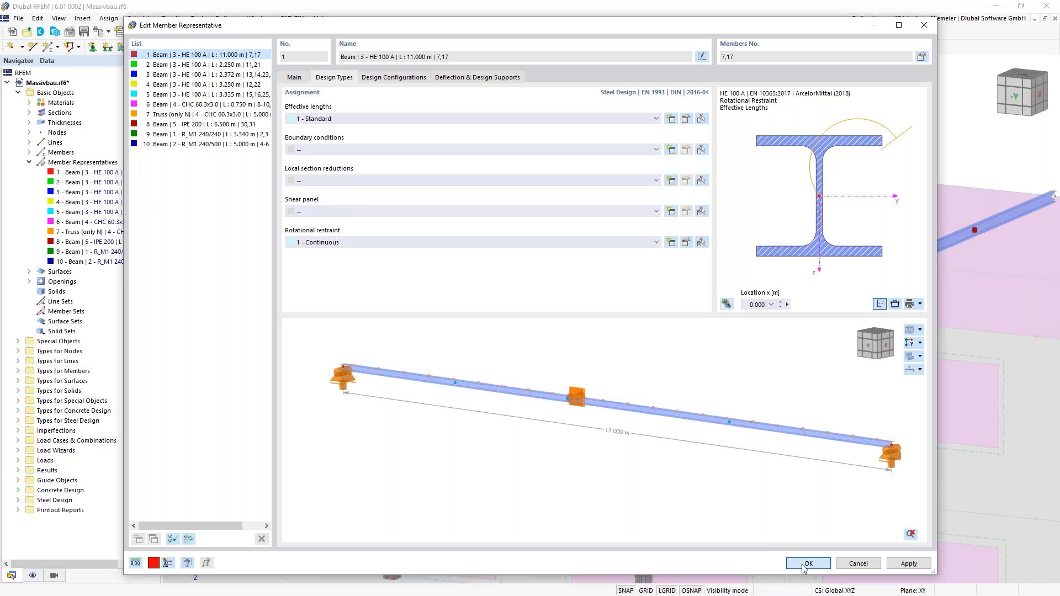
click(33, 575)
click(28, 271)
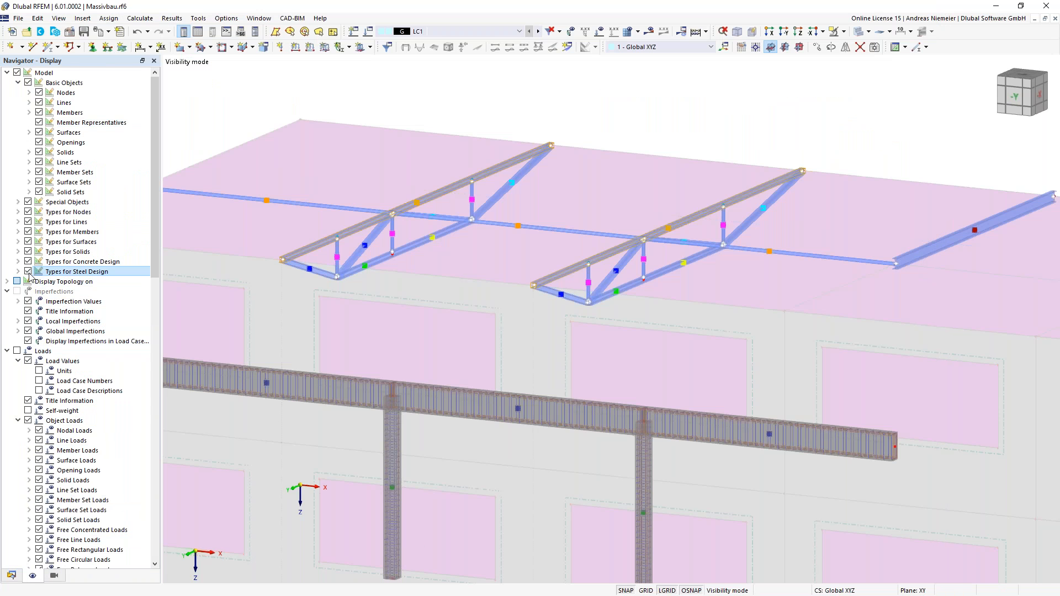
ctrl+middle_drag(692, 104, 679, 111)
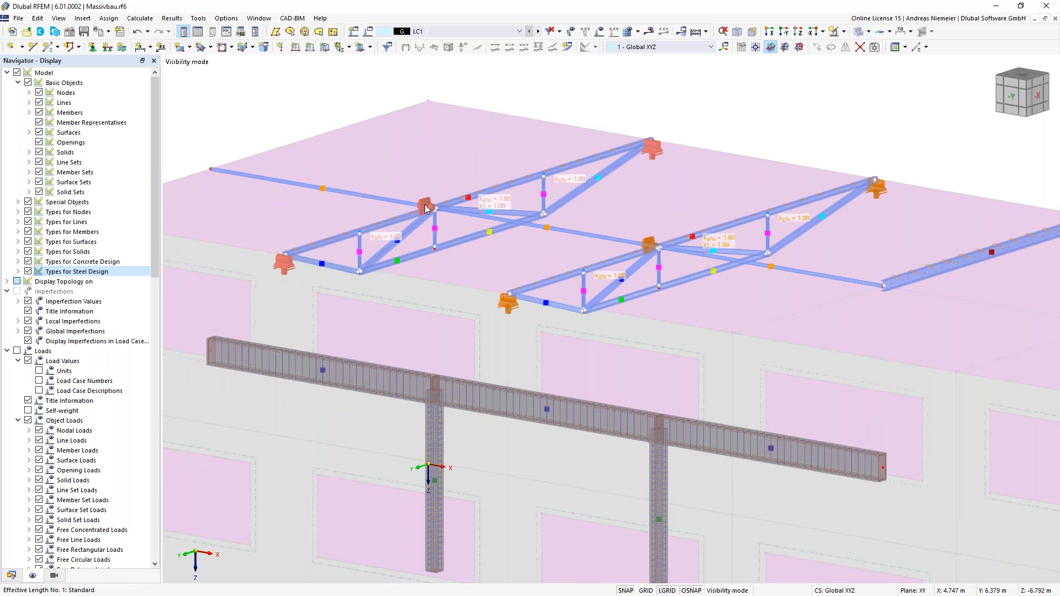
mouse_move(419, 203)
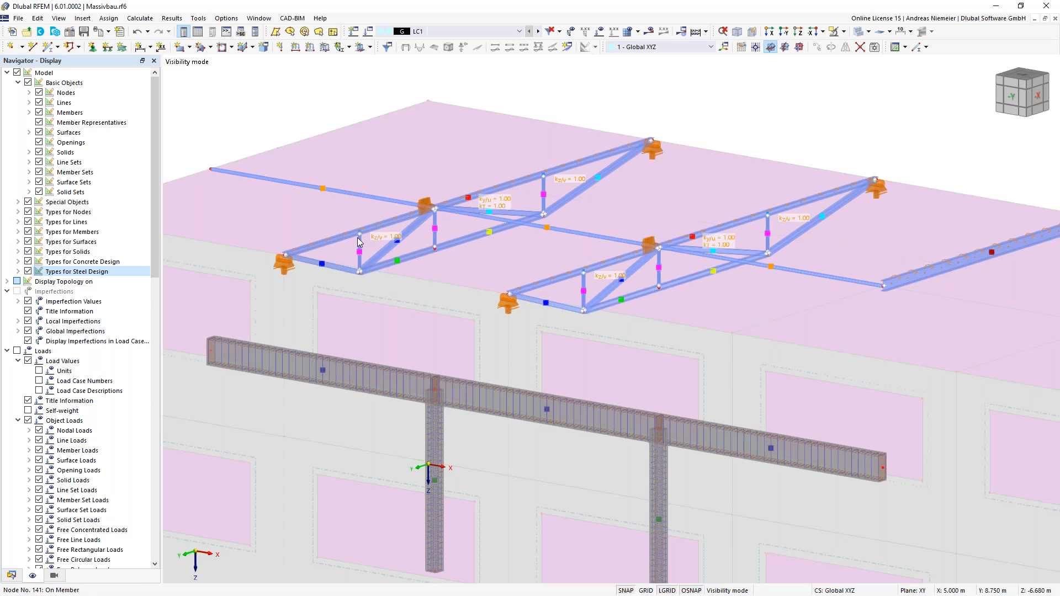
Edit the Standard effective length for steel design, additionally fix intermediate node .1 in y/u, and accept it.
click(11, 576)
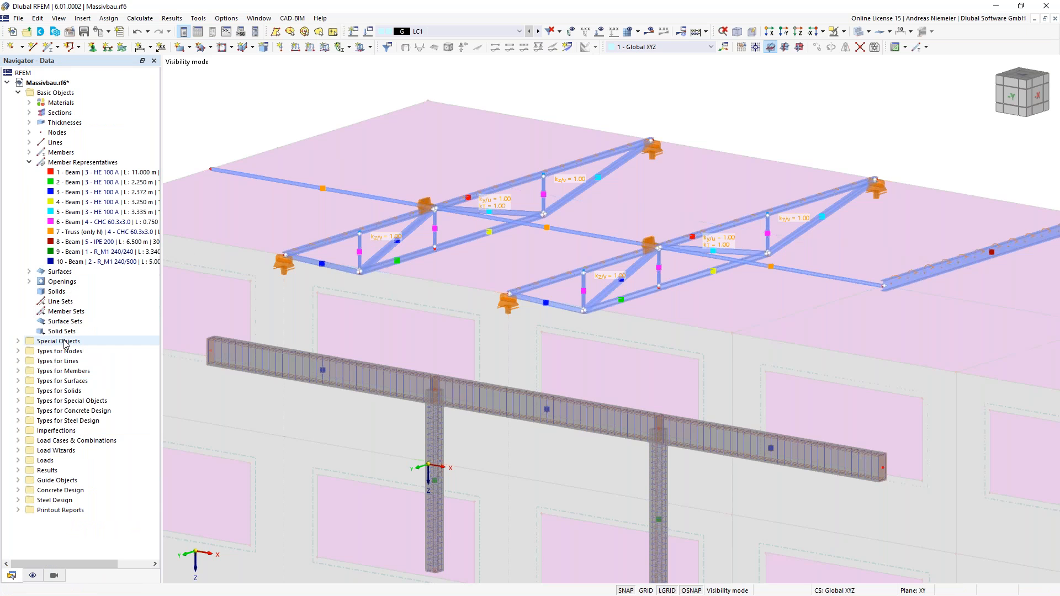
click(20, 420)
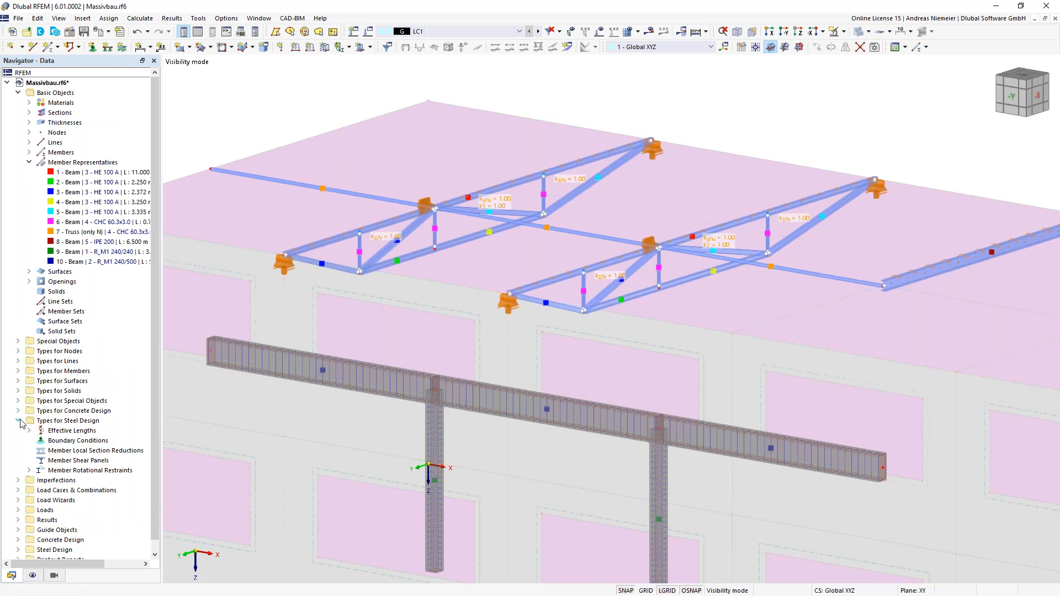
click(29, 430)
click(71, 440)
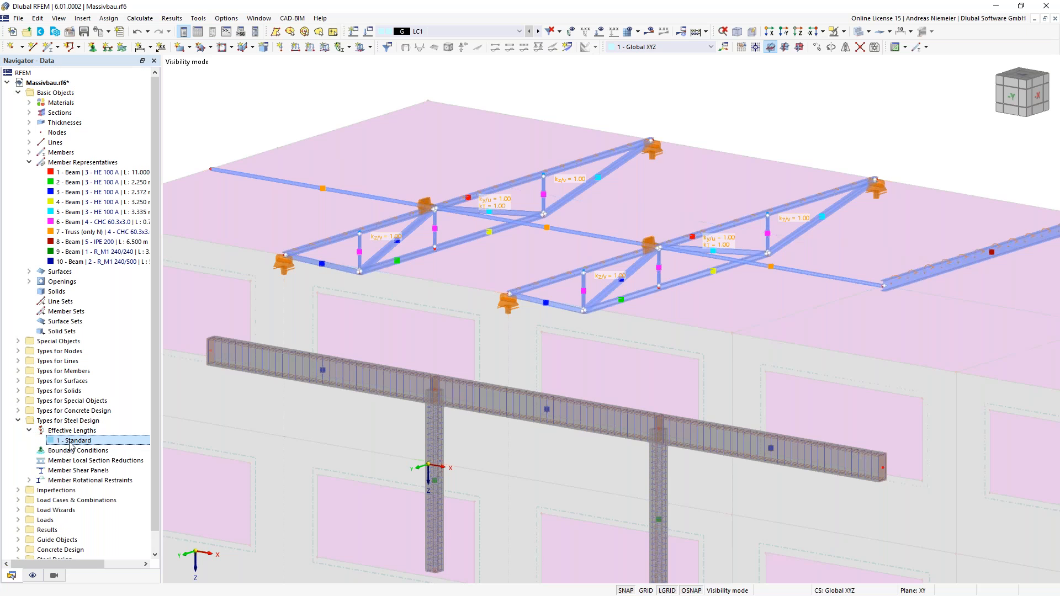
double_click(71, 441)
click(439, 79)
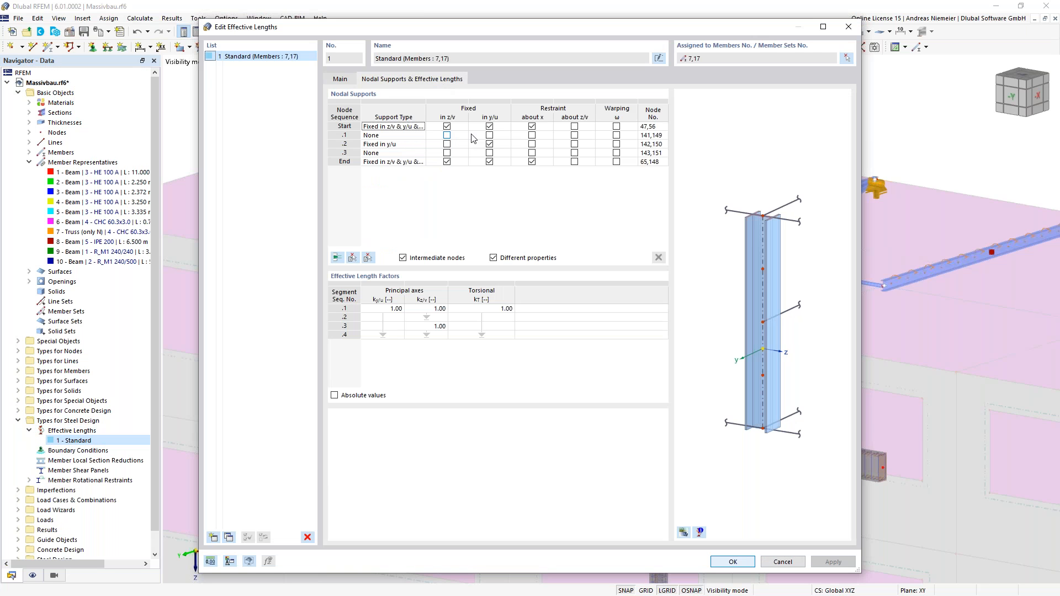
click(489, 136)
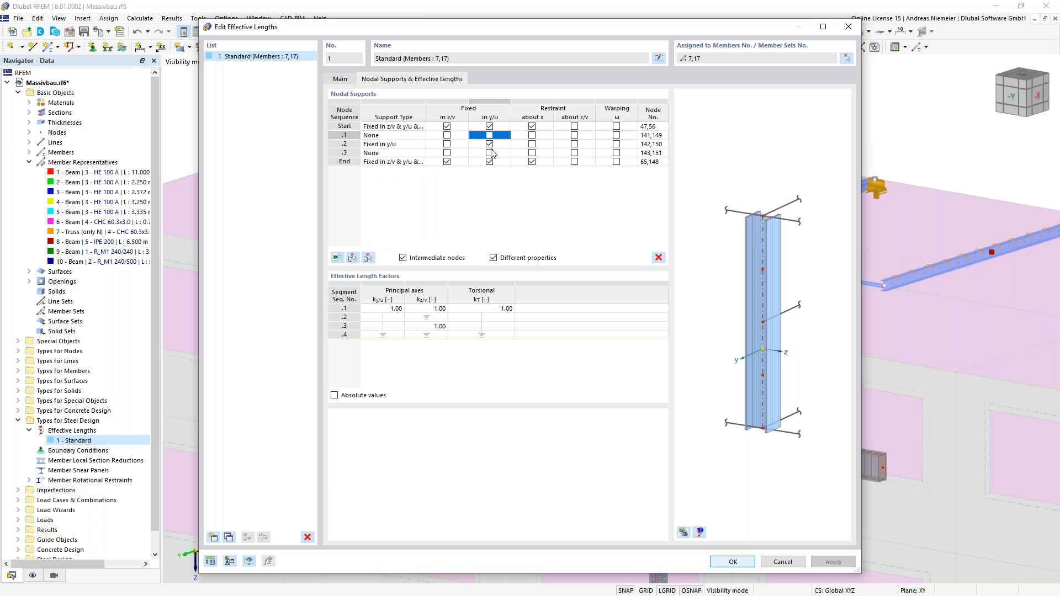
click(742, 566)
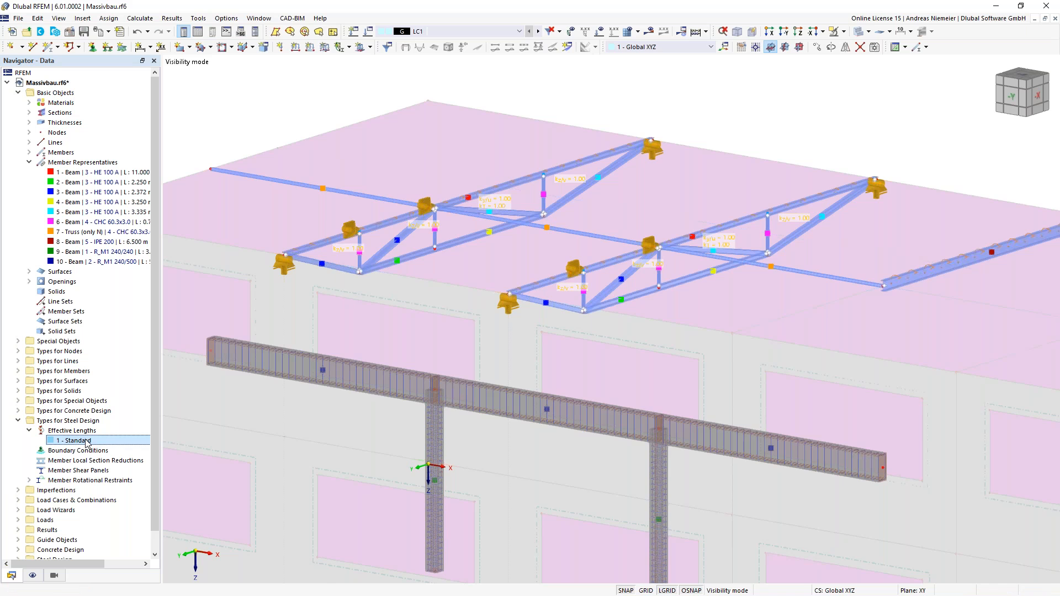
Reopen the Standard effective length, remove the y/u fixation from intermediate node .1, and accept it.
double_click(87, 441)
click(442, 80)
click(489, 135)
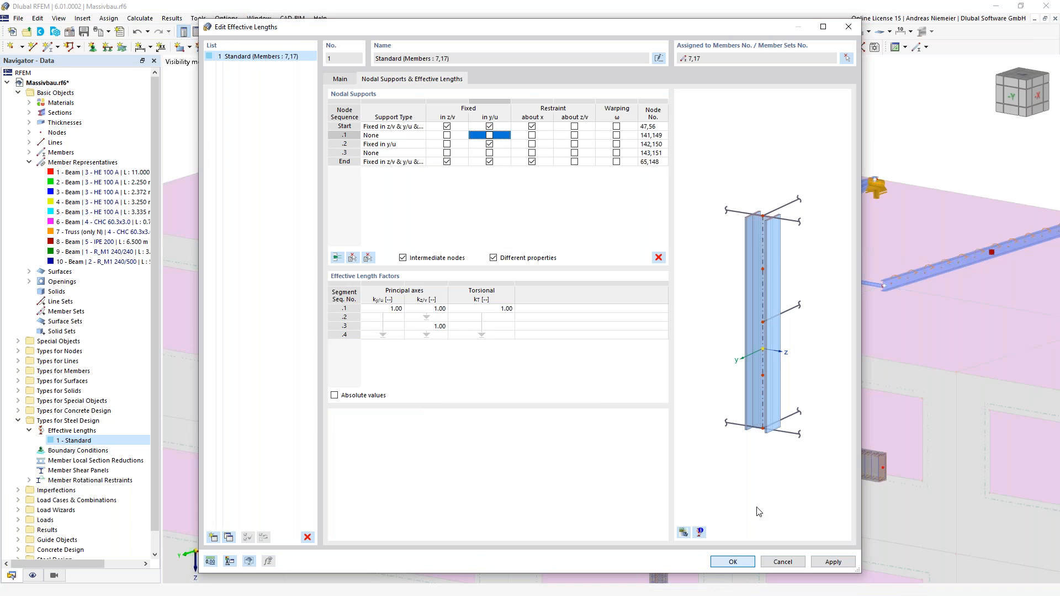
click(732, 562)
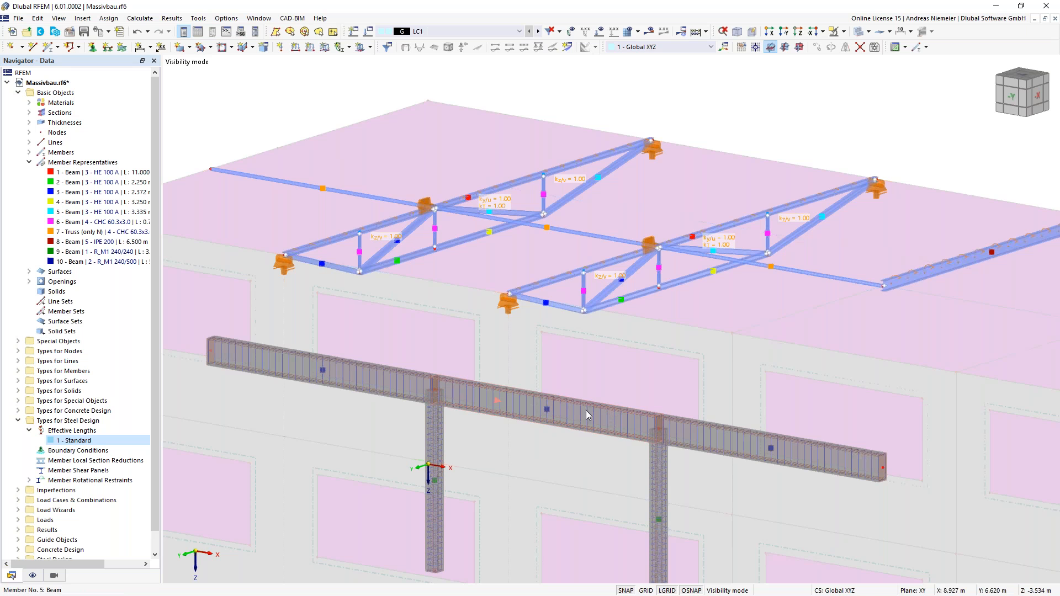
Set the longitudinal reinforcement of the concrete beam representative for members 4-6 to 4 bars per side with 20 mm diameter.
click(548, 409)
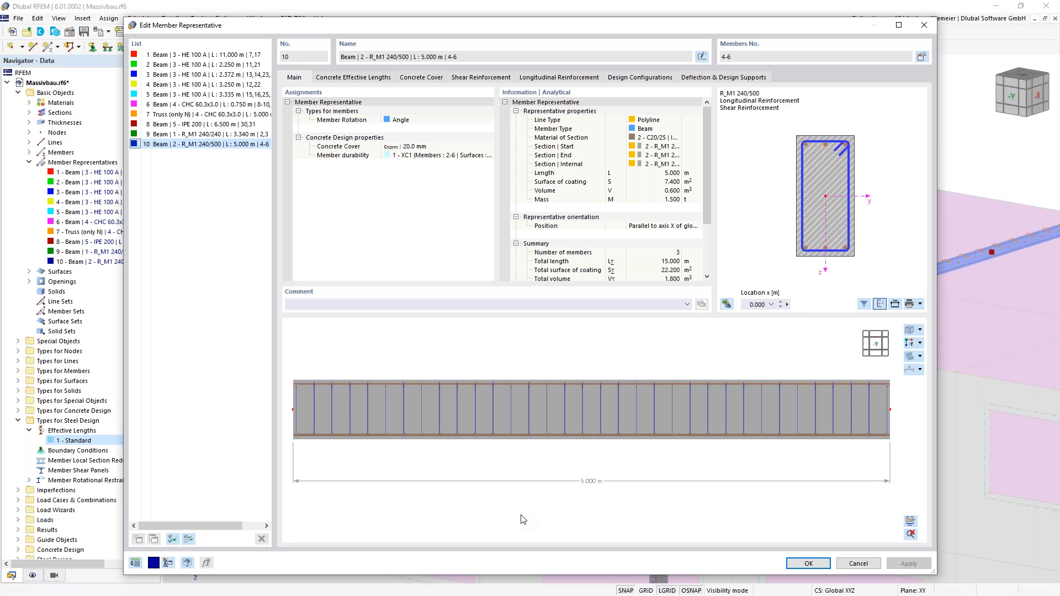
click(580, 79)
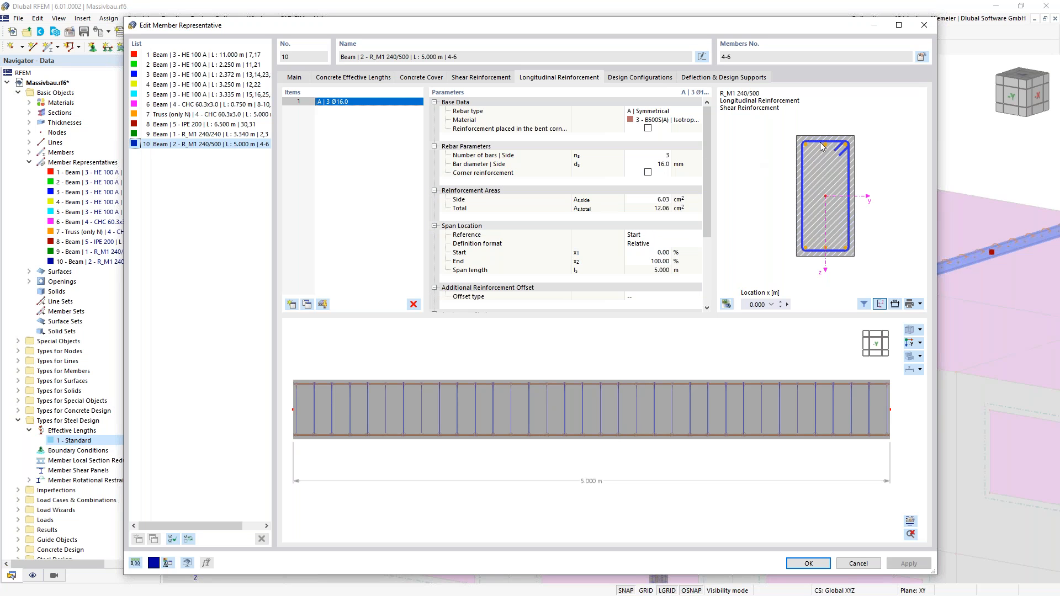
click(659, 156)
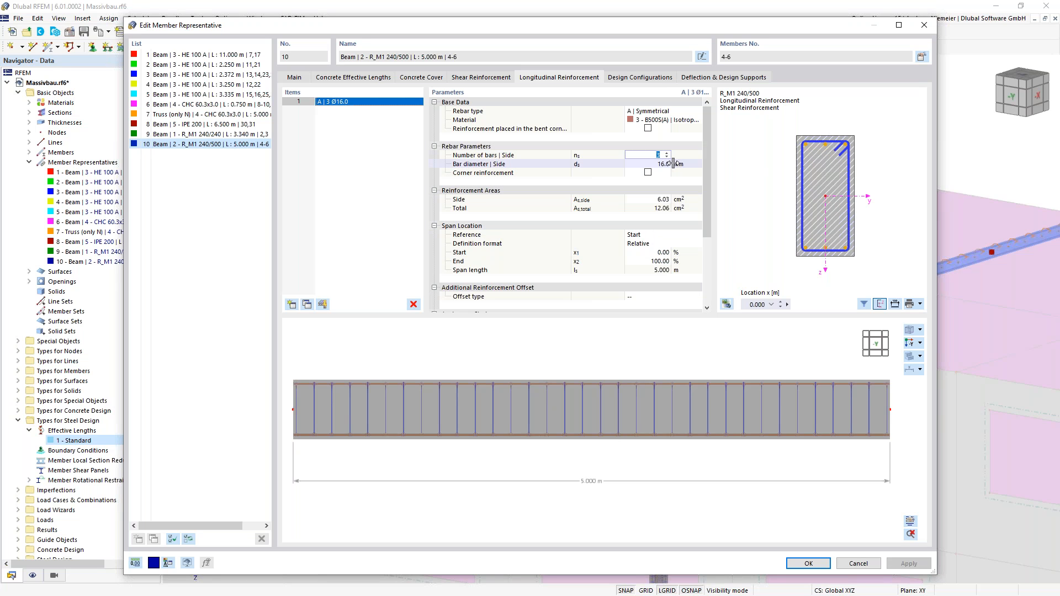
text(4)
click(663, 163)
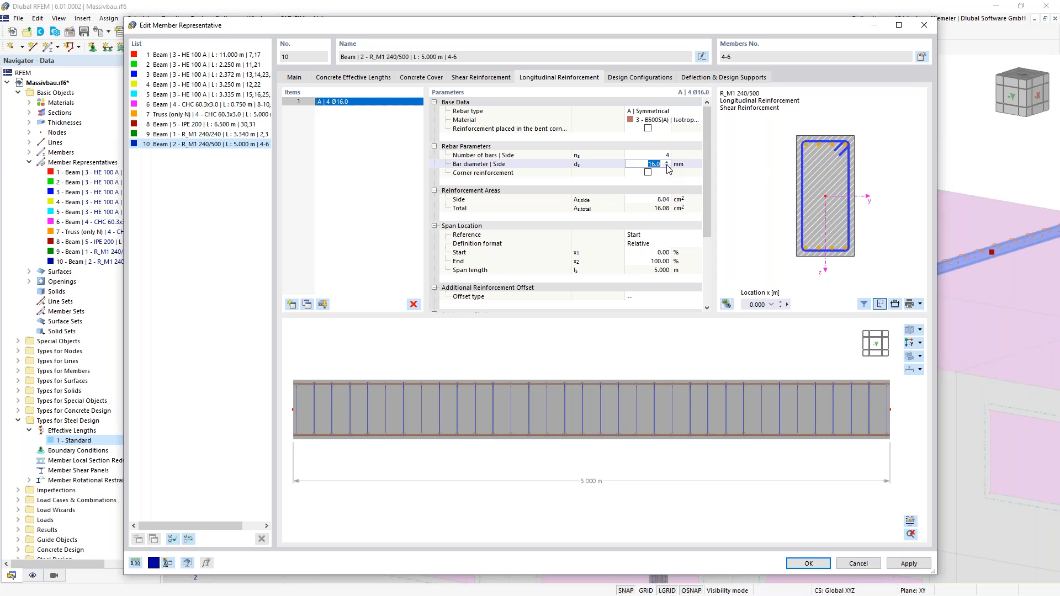
text(20)
key(Return)
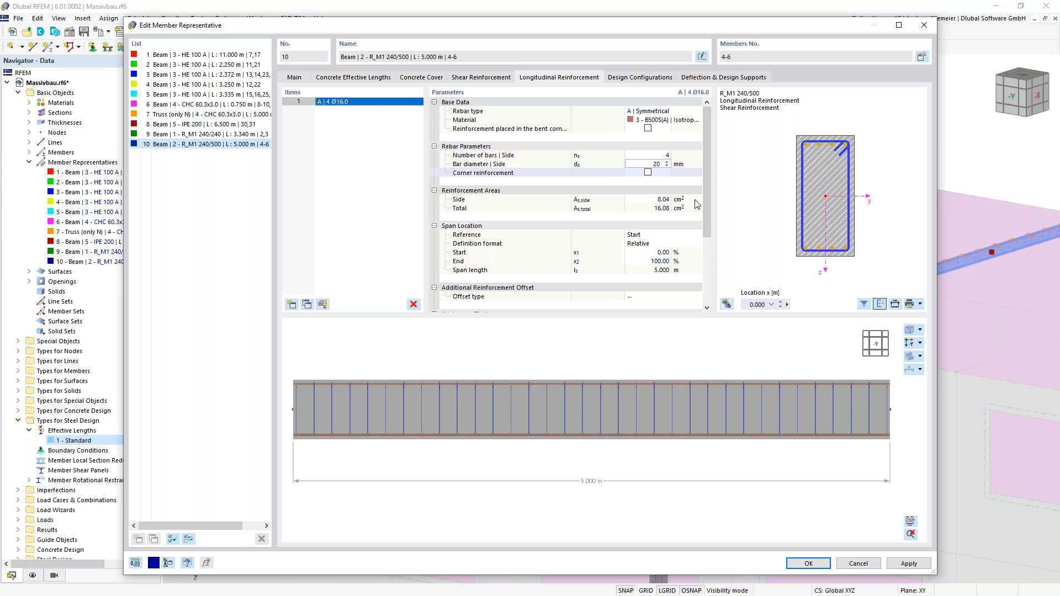
click(806, 564)
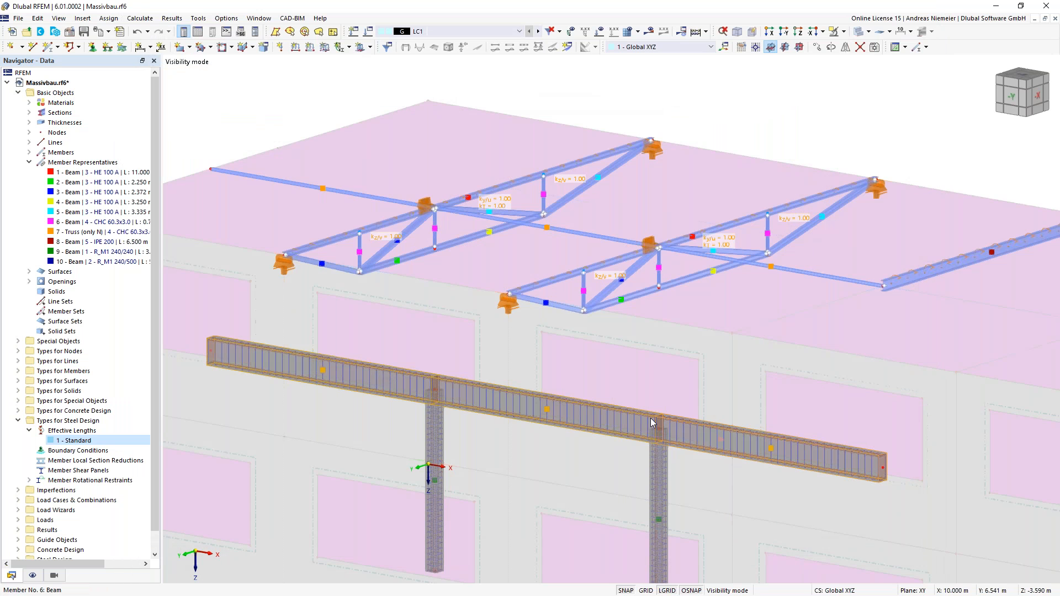
scroll(650, 419, up, 5)
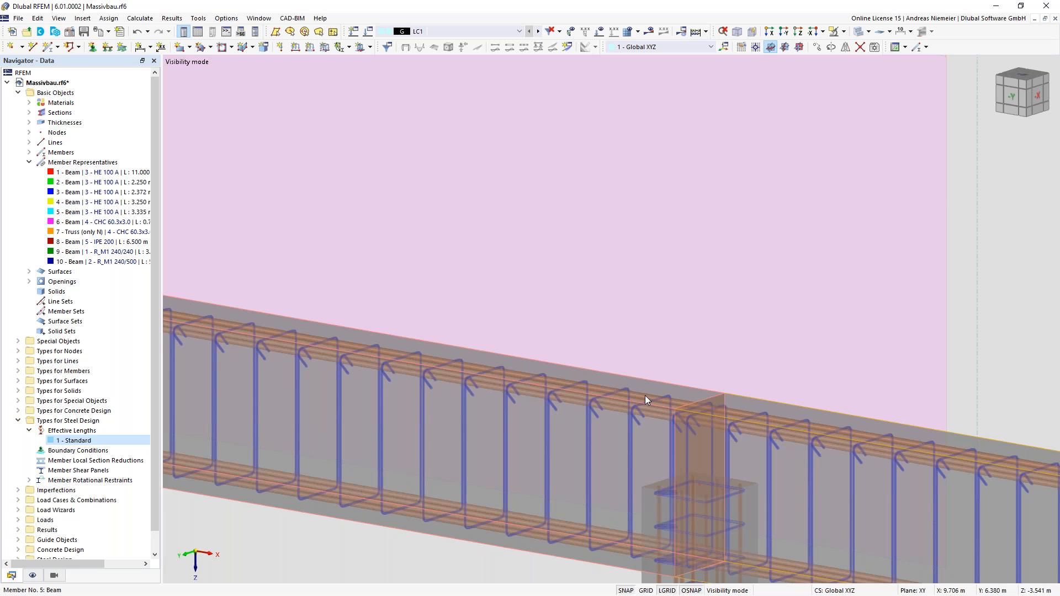
scroll(635, 396, down, 2)
scroll(615, 400, down, 2)
scroll(538, 353, down, 3)
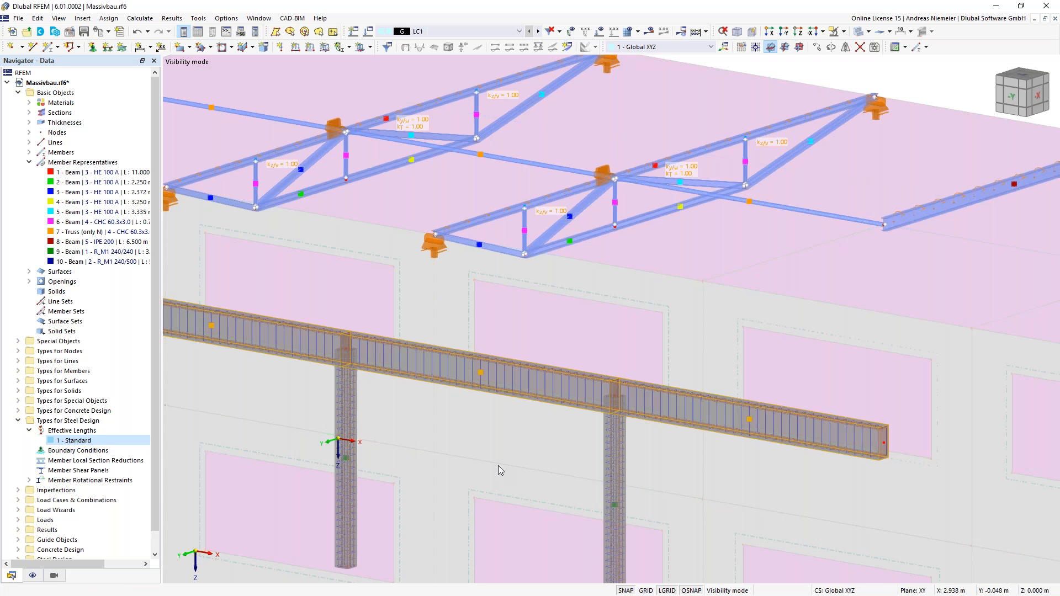
scroll(492, 301, down, 4)
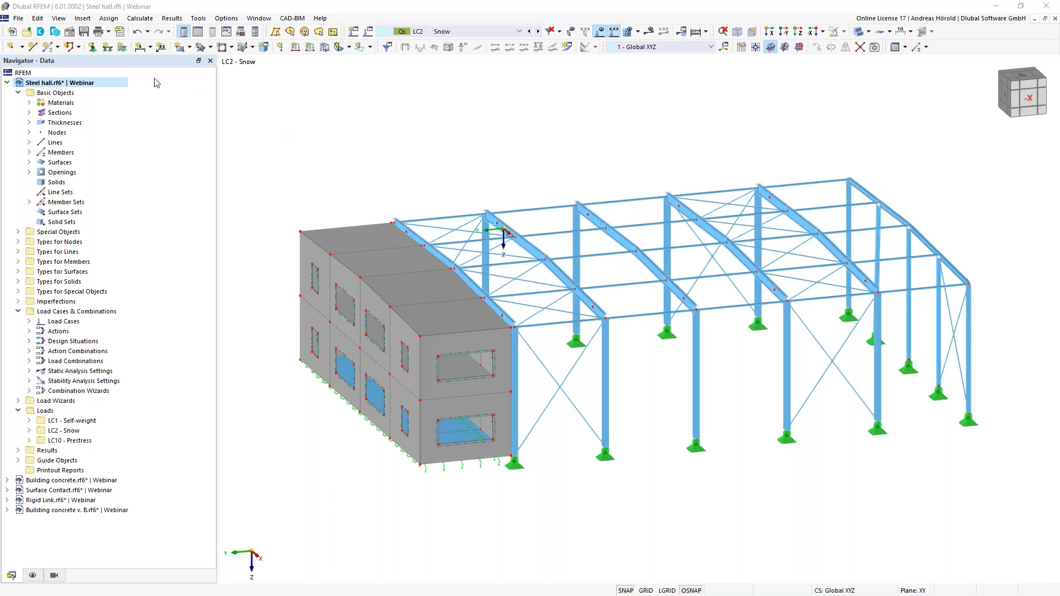
Create a new snow load wizard in the Steel hall model and set its roof type to Duopitch.
click(83, 18)
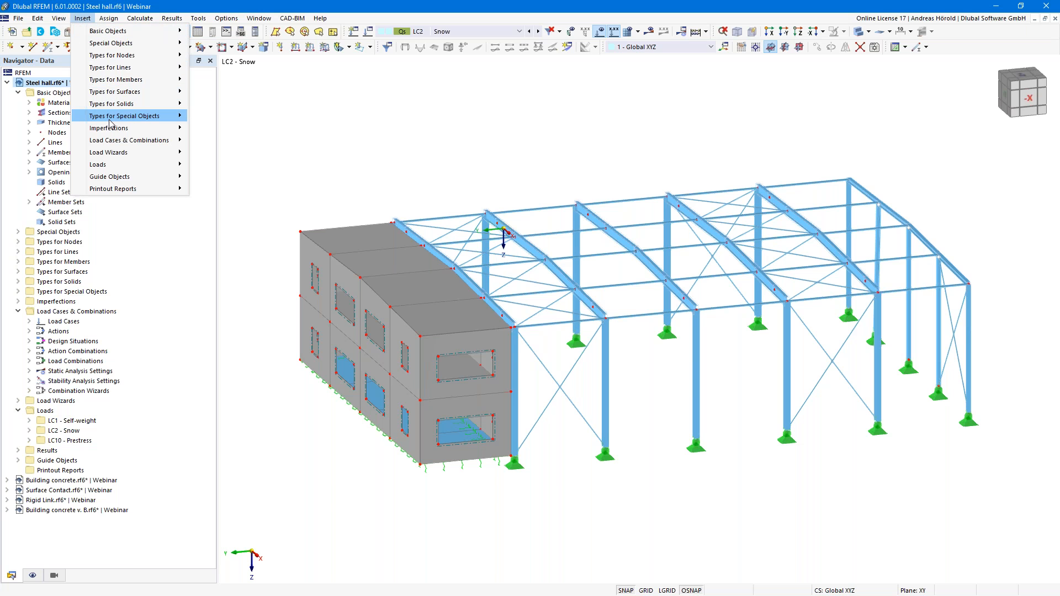
mouse_move(110, 122)
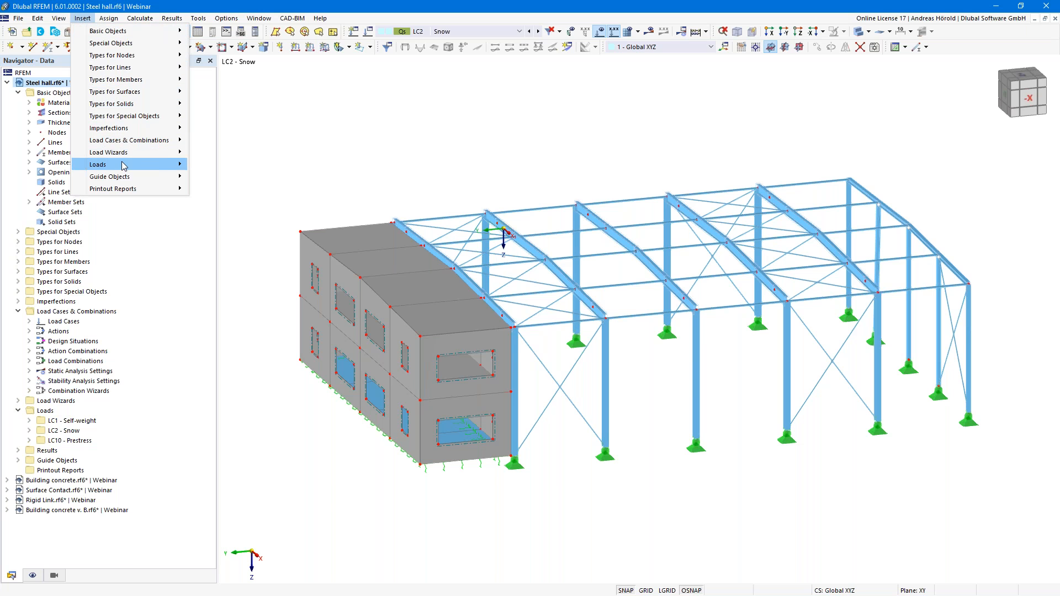
mouse_move(133, 159)
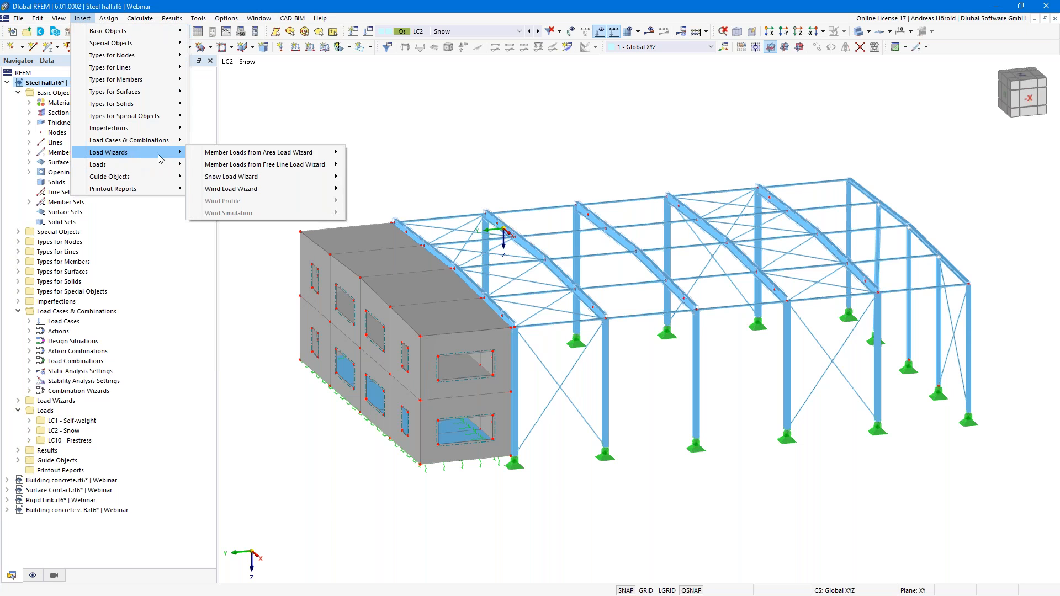
mouse_move(286, 183)
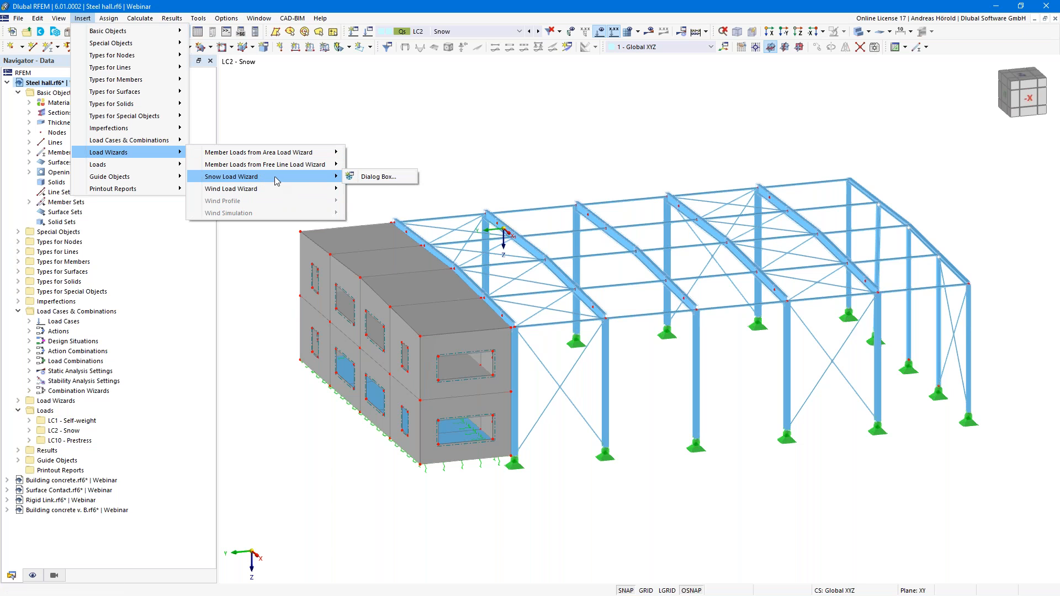
click(385, 180)
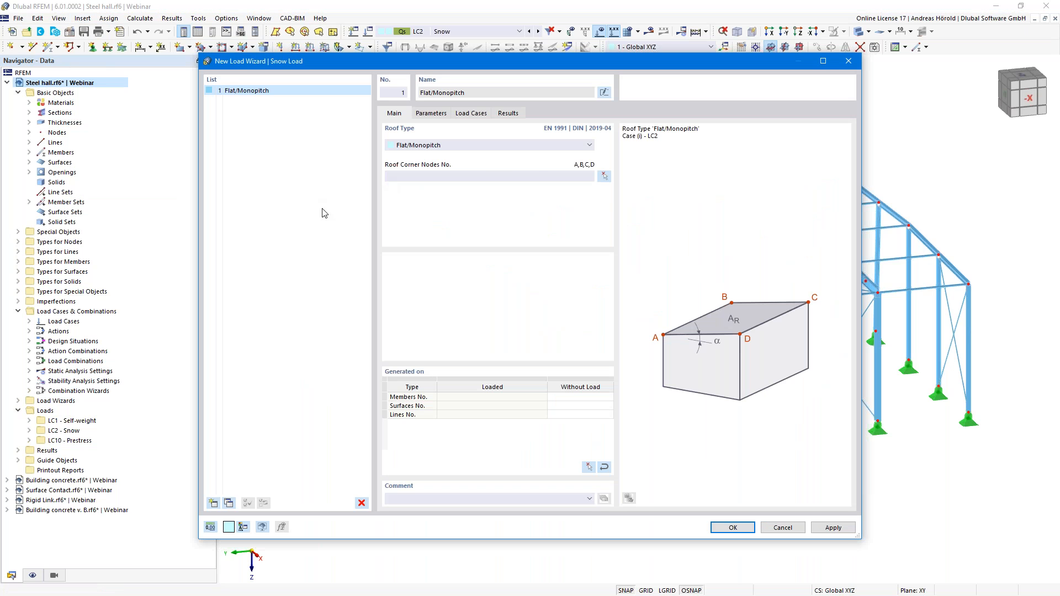
click(496, 146)
click(475, 164)
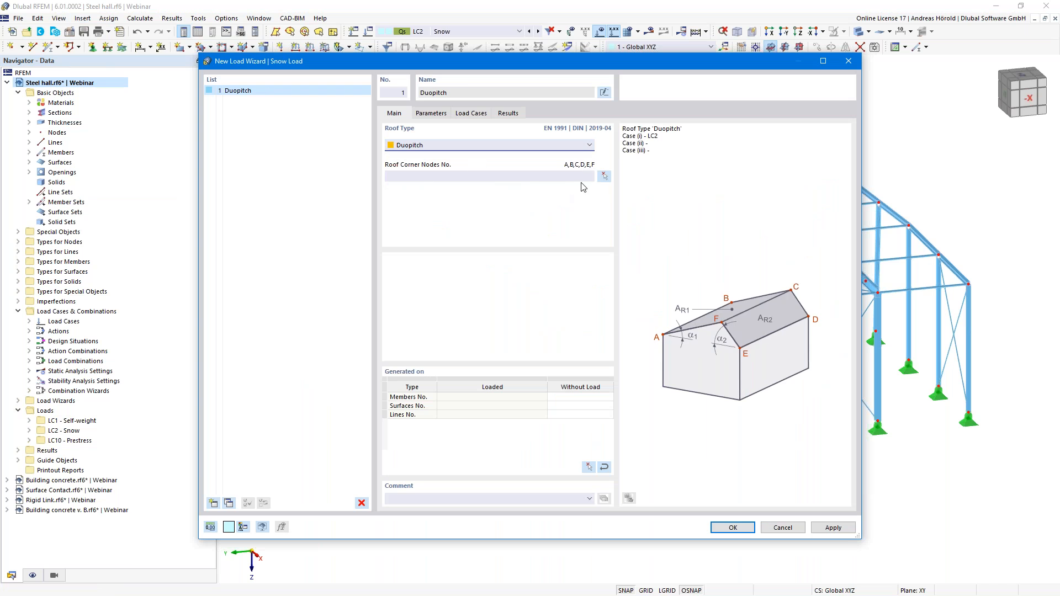
Assign nodes 74, 66, 67, 68, 76 and 75, in that order, as the duopitch roof's corner nodes A to F.
click(604, 177)
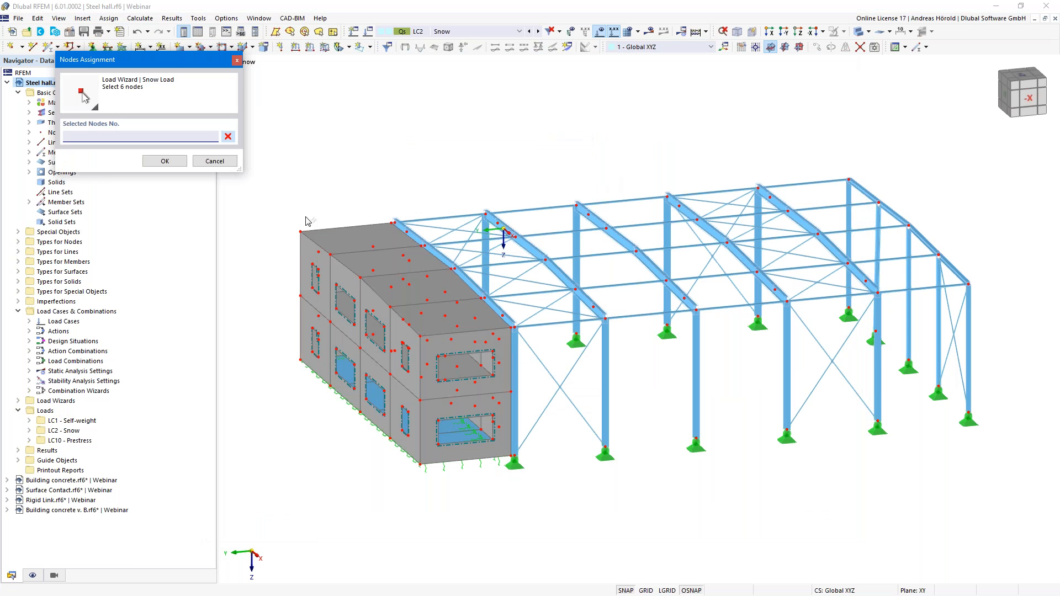
click(301, 232)
click(849, 180)
click(908, 225)
click(969, 285)
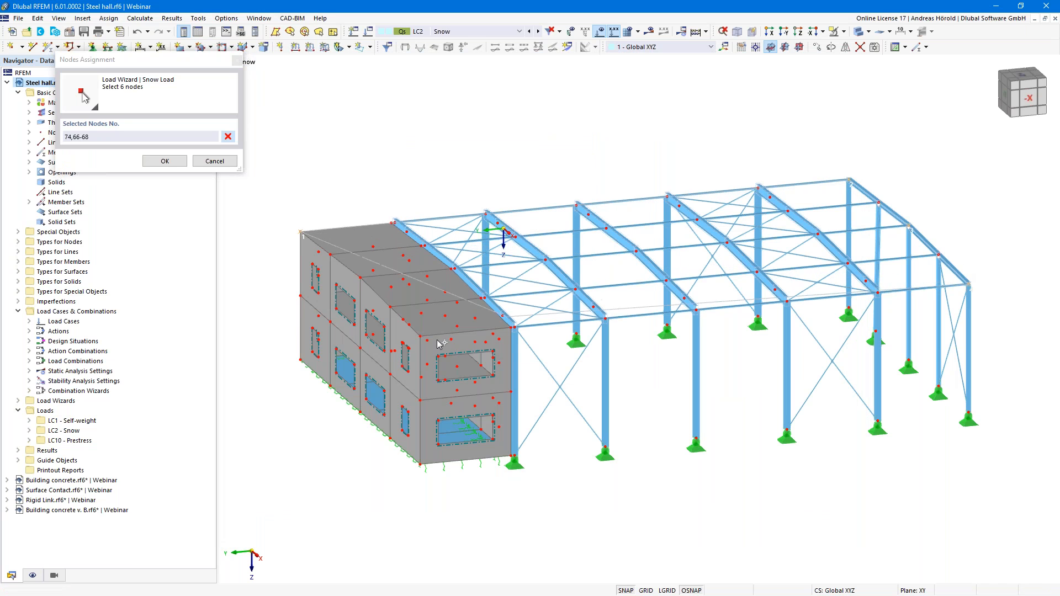
click(418, 336)
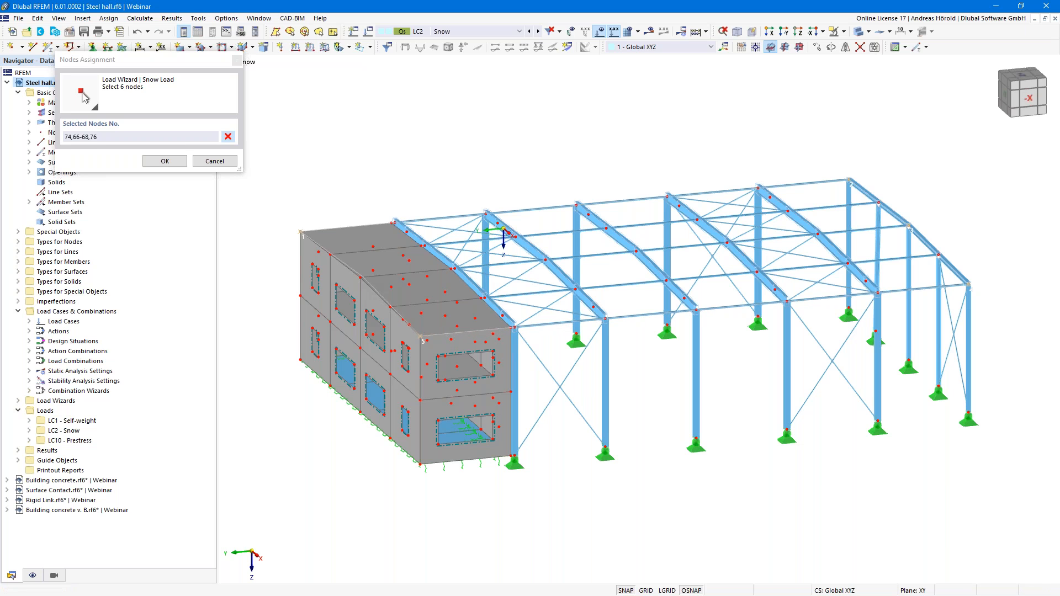
click(360, 282)
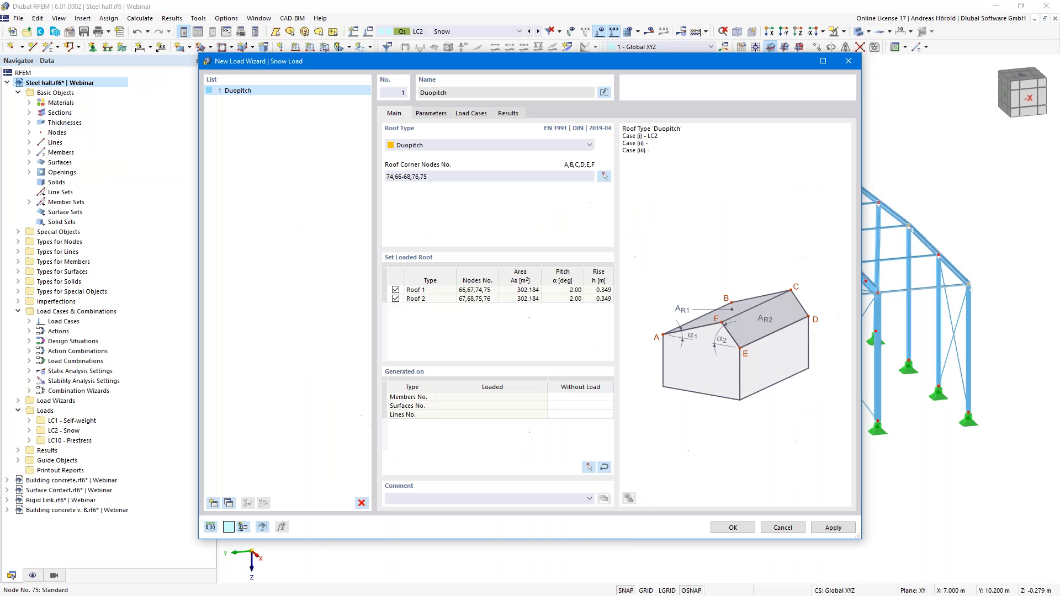
Exclude Roof 2 from the loaded roofs and include it again.
click(410, 299)
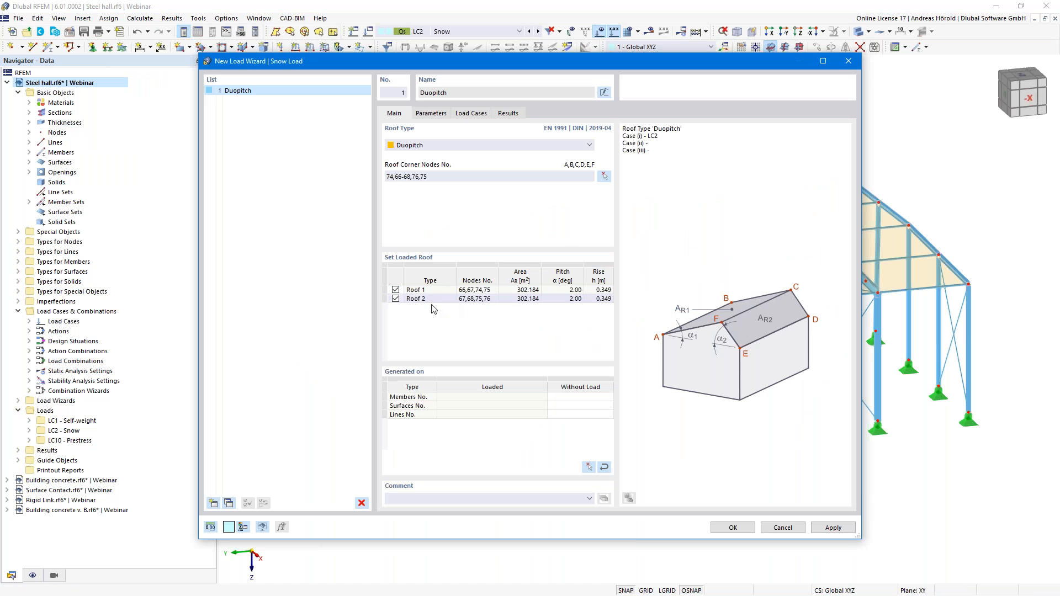
click(395, 299)
click(396, 299)
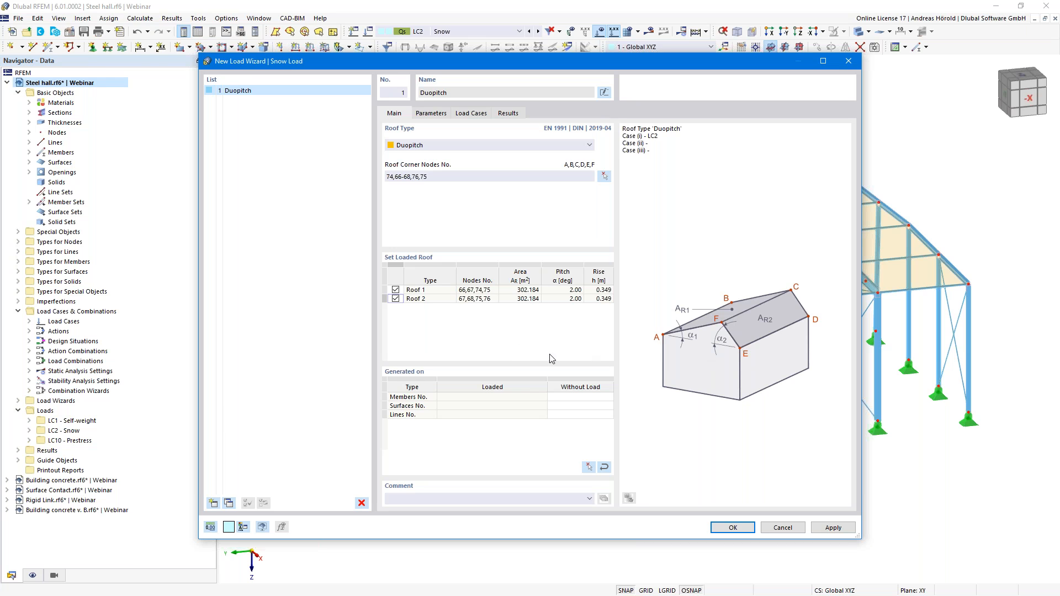
click(390, 302)
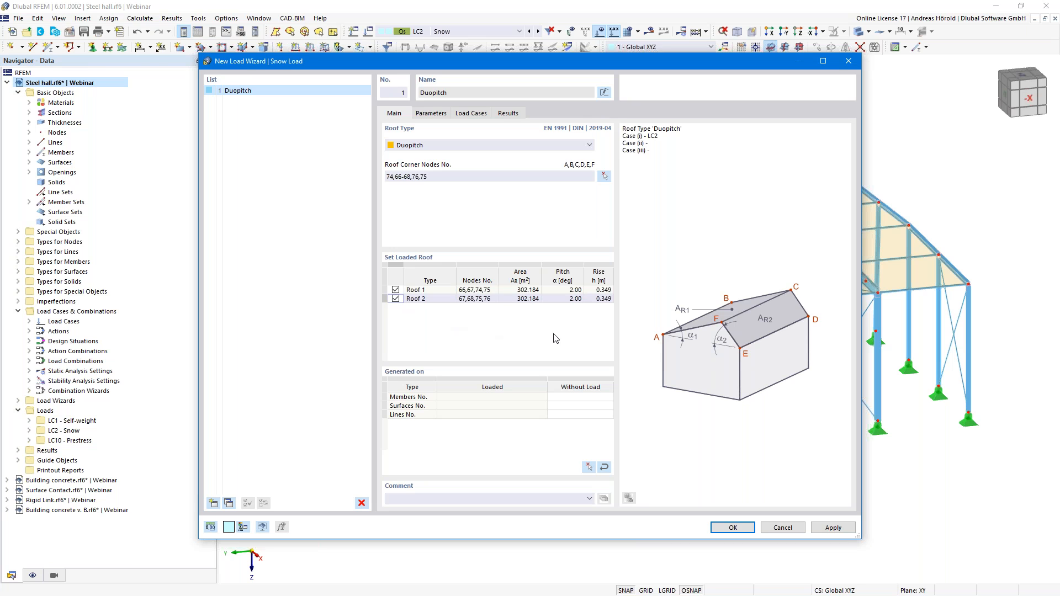
Start picking the members without snow load and restrict the visibility by member type to Truss (only N) and Tension.
click(584, 398)
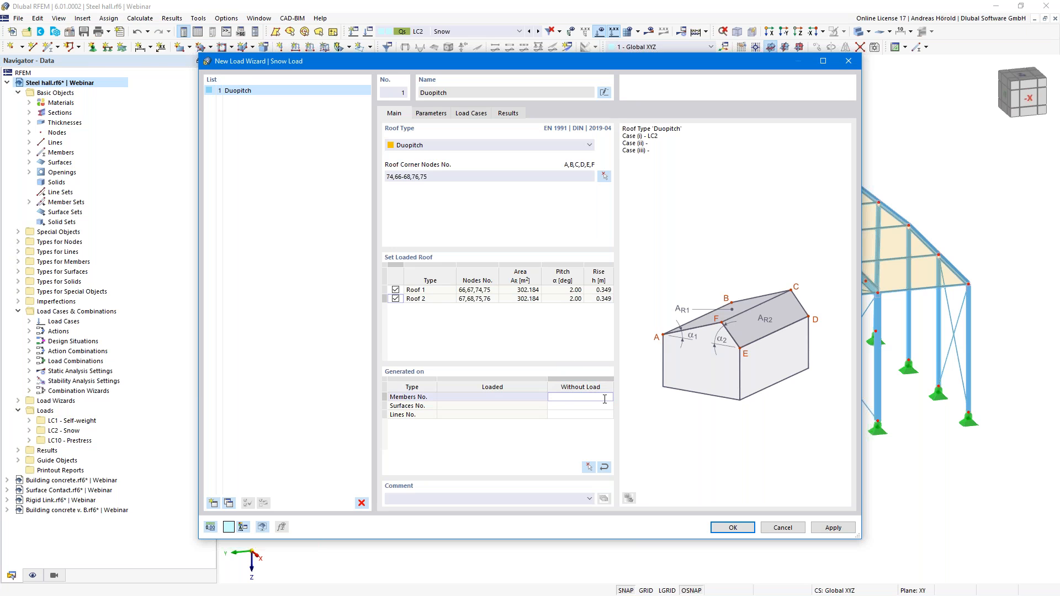
click(589, 467)
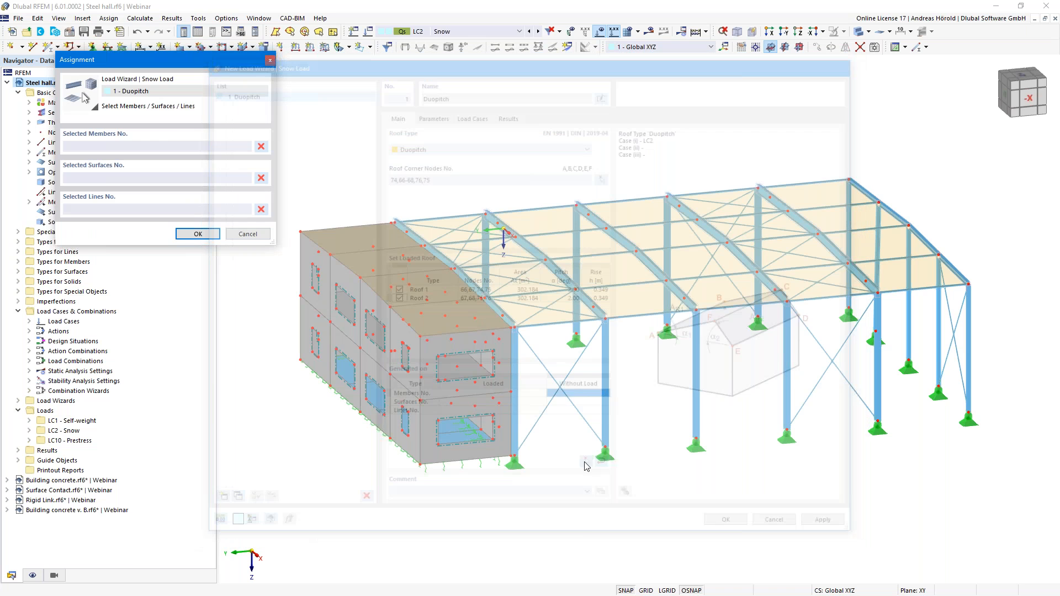
click(32, 576)
click(18, 434)
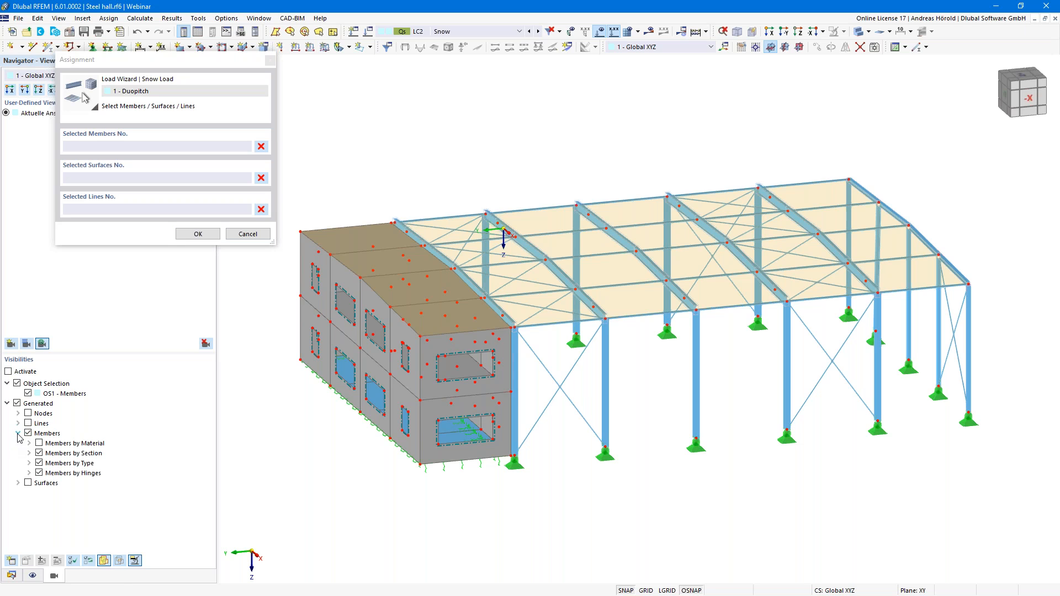
click(29, 464)
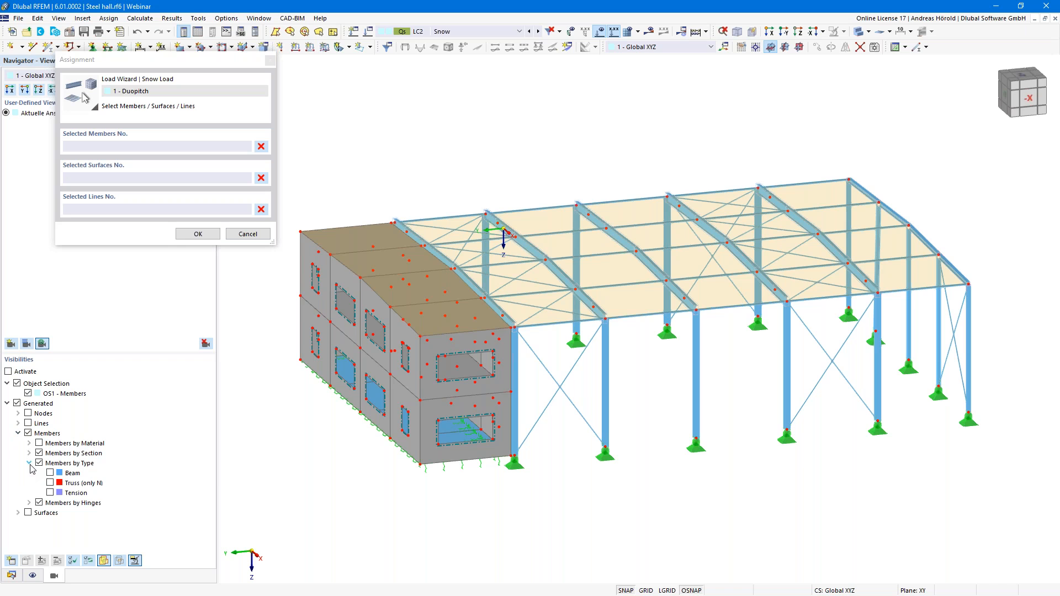
click(50, 483)
click(50, 493)
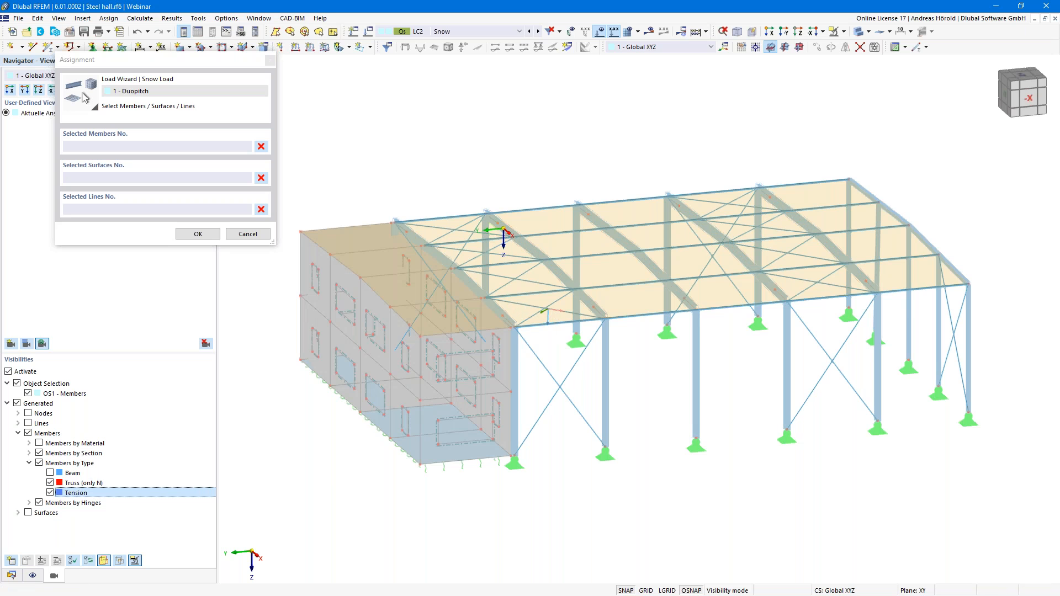
Select the roof members 59-63, 65-69, 71-75, 77-81, 83-87 and 101-116 as without snow load and confirm the selection.
scroll(685, 381, up, 3)
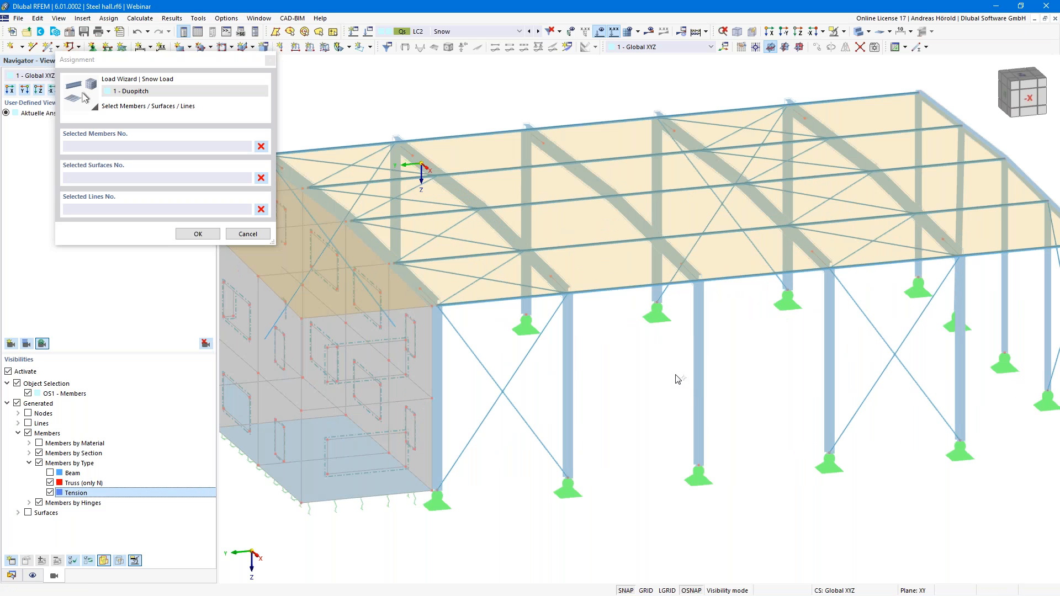
key(ctrl+shift+x)
scroll(635, 349, down, 2)
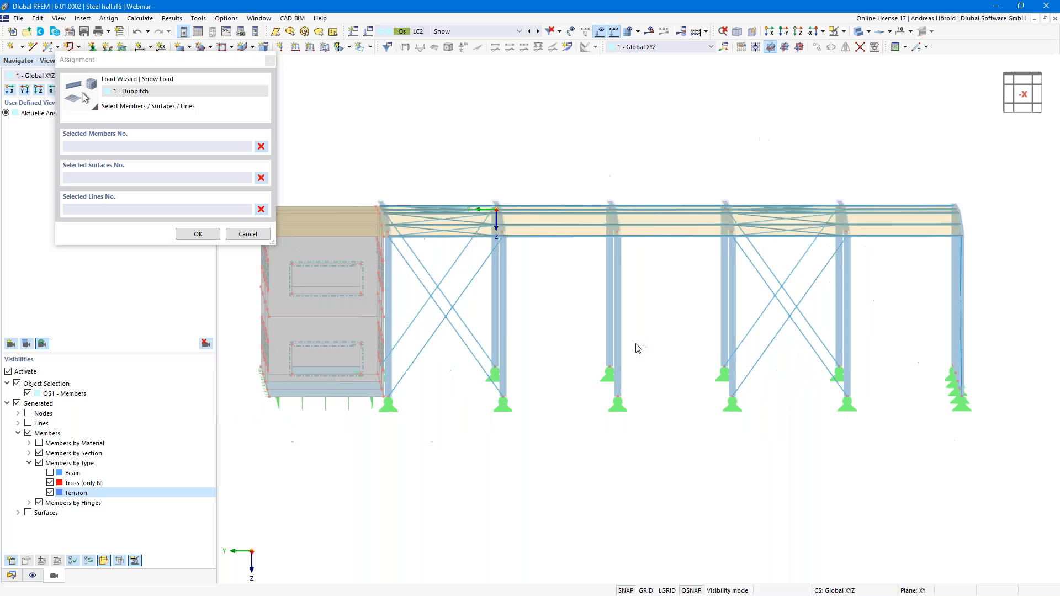
scroll(638, 347, down, 1)
drag(353, 273, 917, 204)
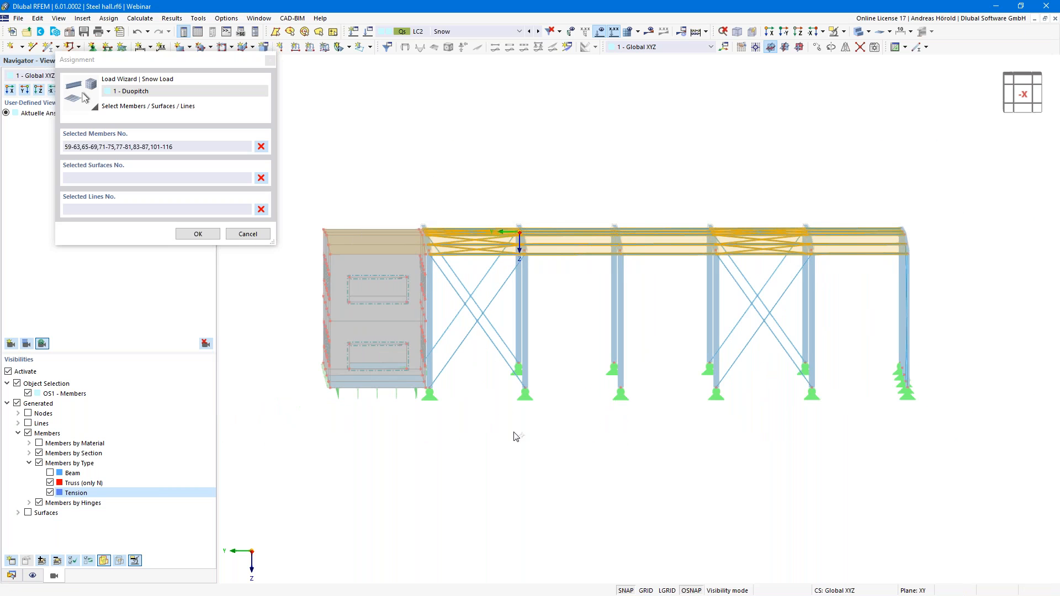
click(193, 234)
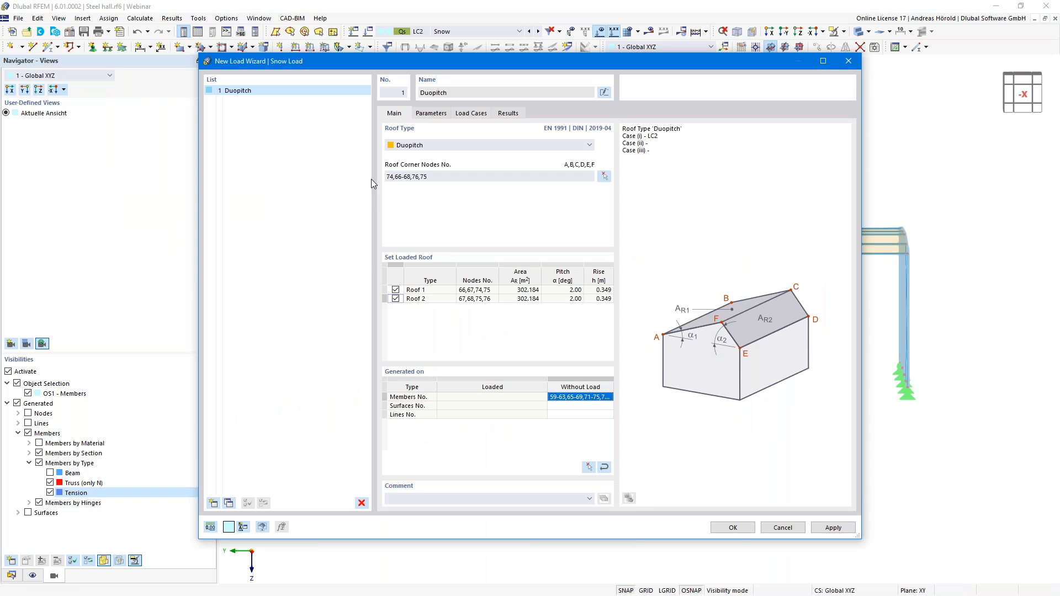
Open the snow load parameters and turn the manual snow load definition on and off again.
click(430, 114)
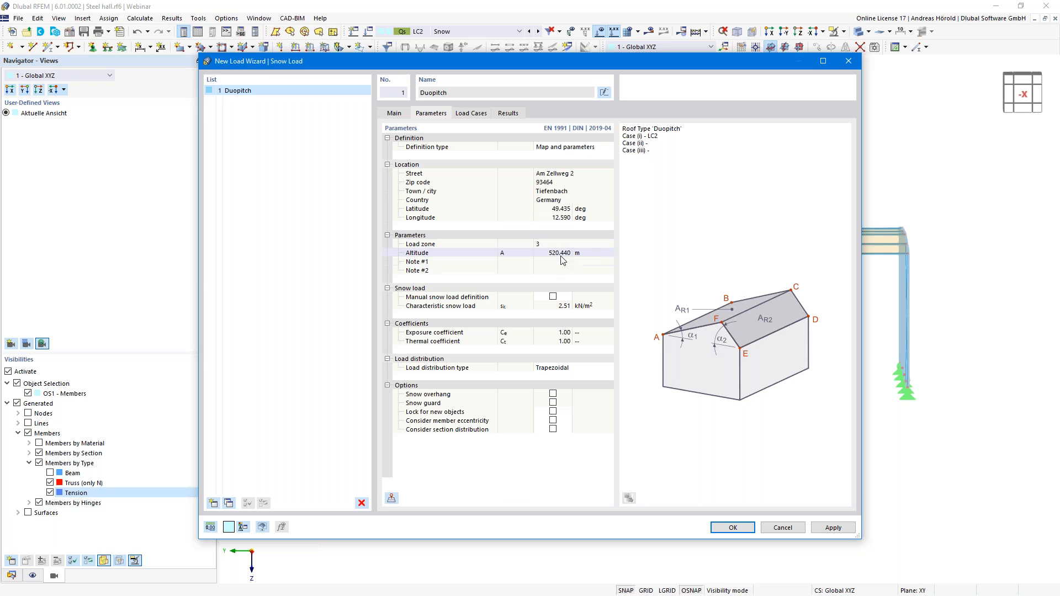
click(553, 297)
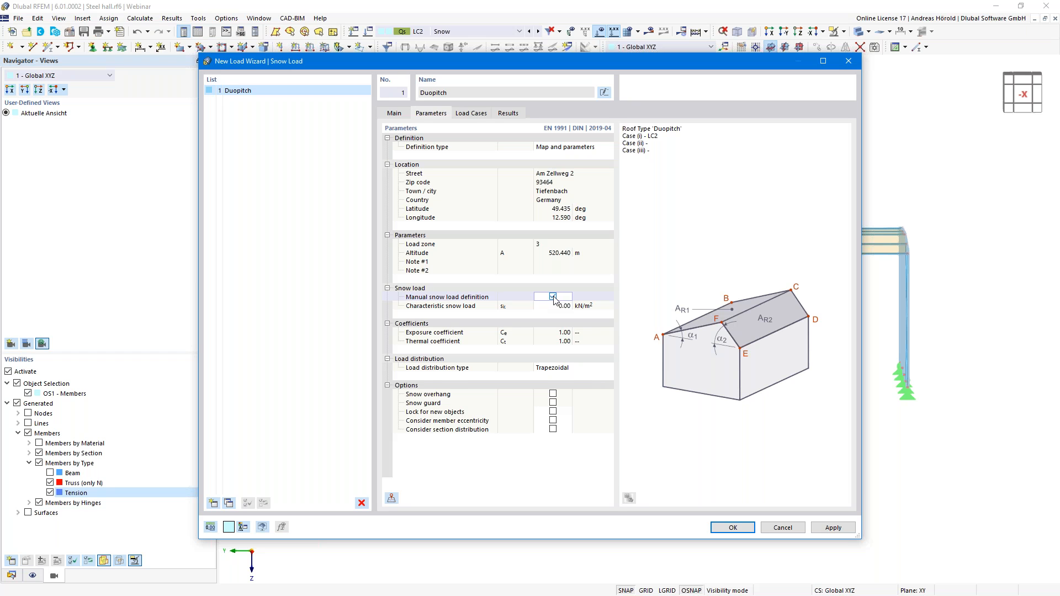
click(553, 297)
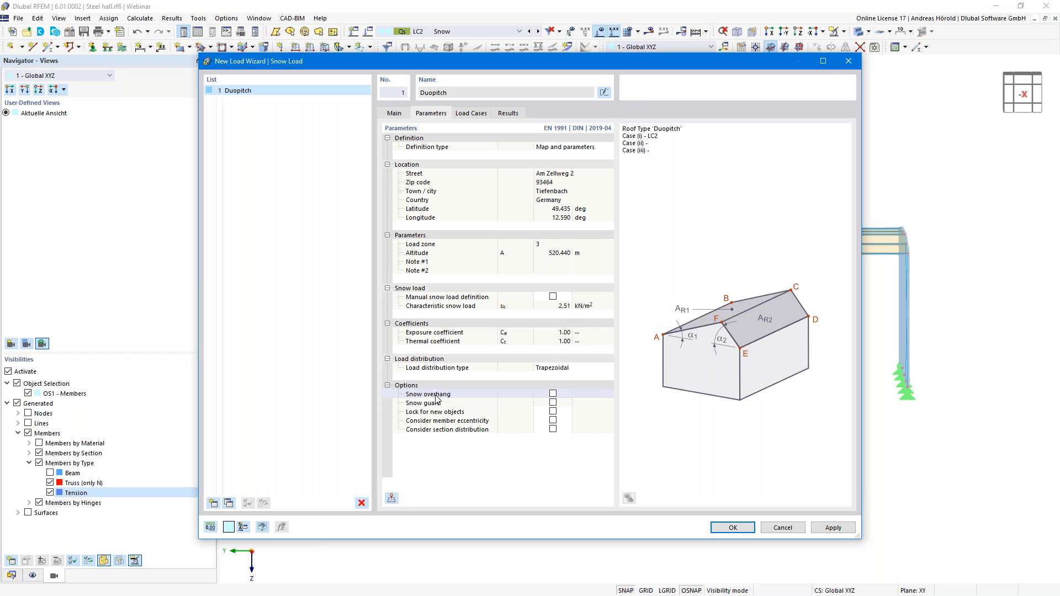
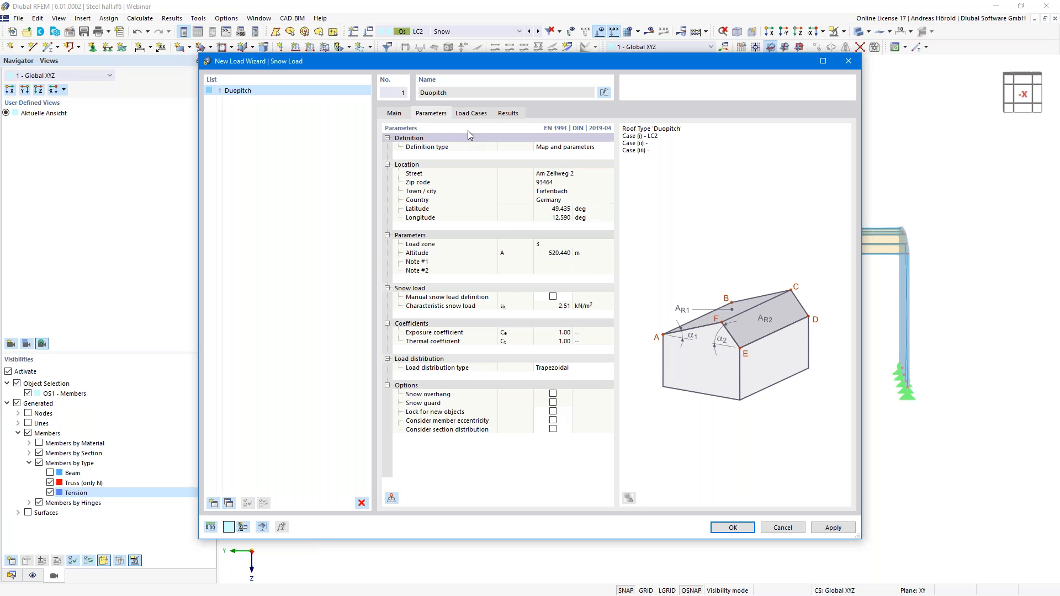
Generate the snow loads only for Case (i) in LC2 - Snow, excluding Cases (ii) and (iii), and deactivate the visibility filter.
click(472, 114)
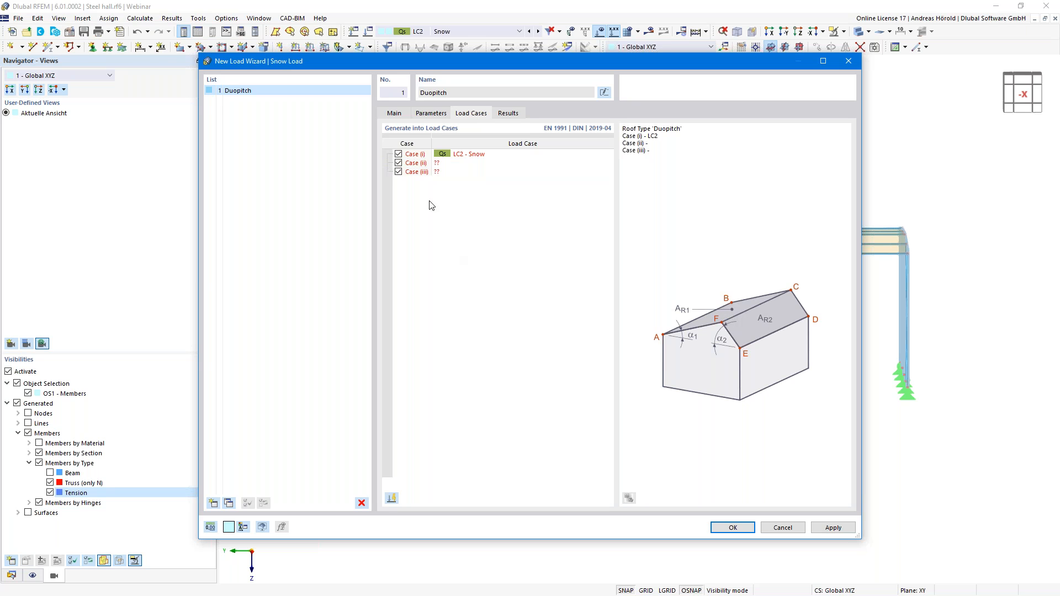
click(398, 163)
click(398, 172)
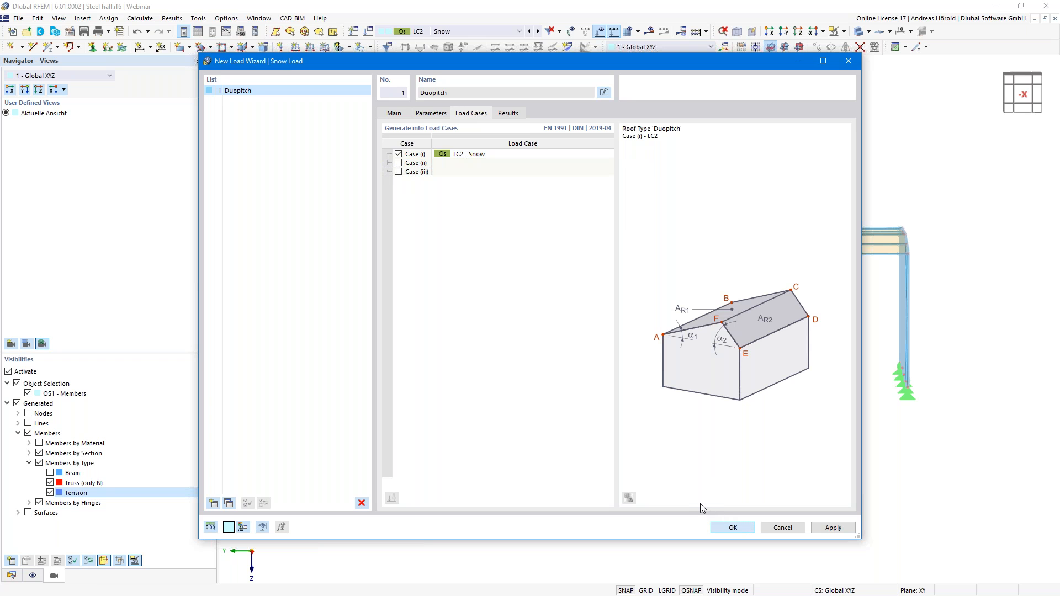
key(Return)
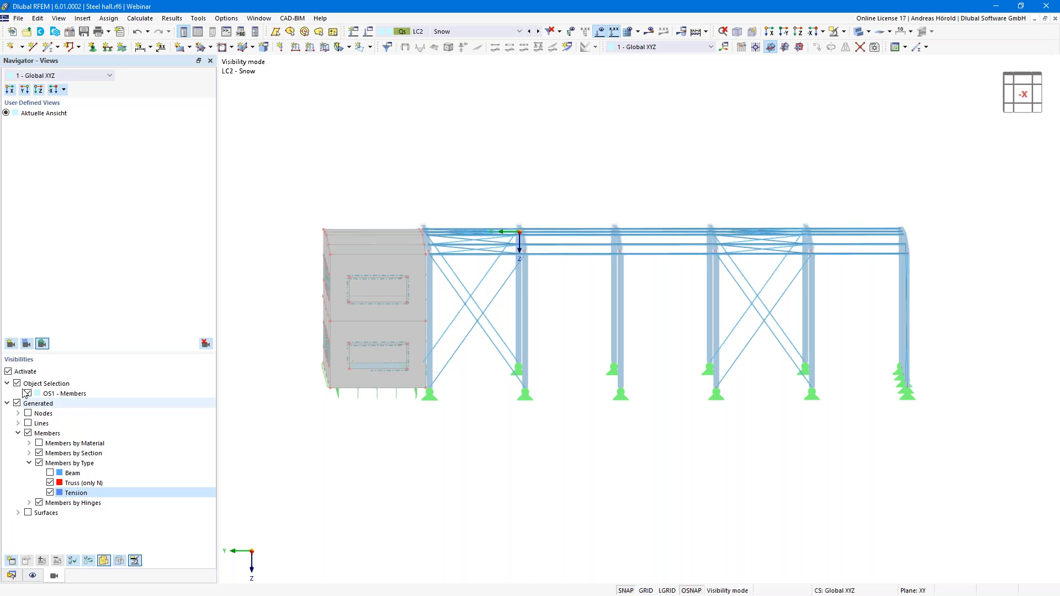
click(8, 372)
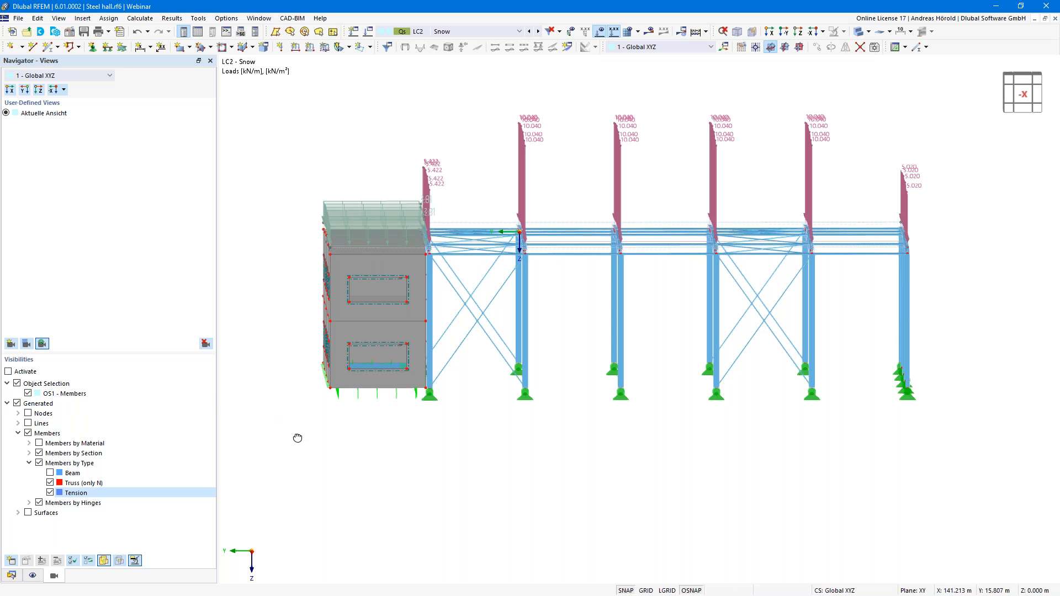
ctrl+middle_drag(345, 464, 336, 490)
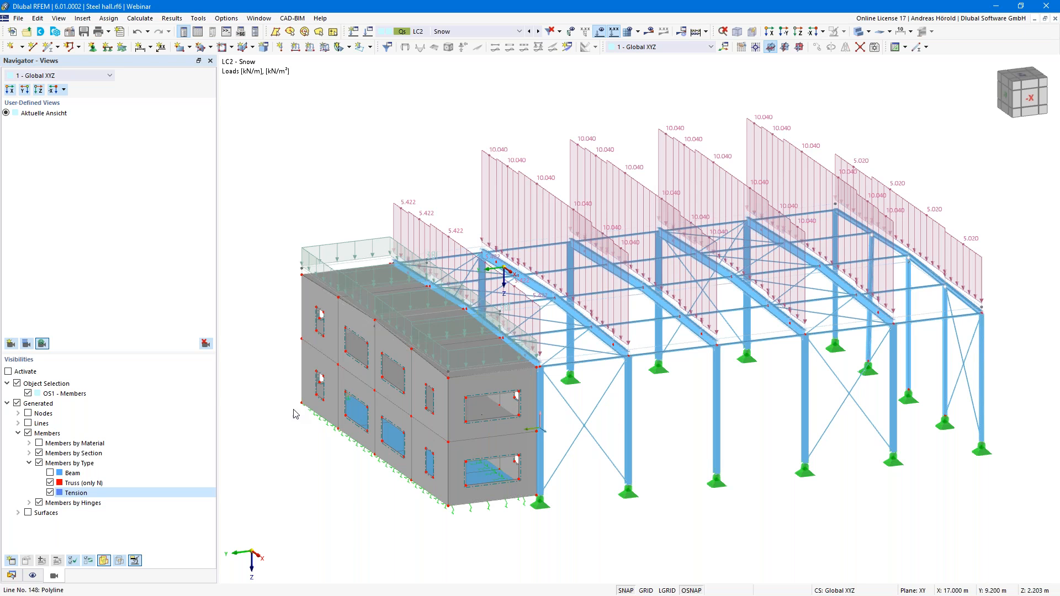
Switch to the Surface Contact model and inspect the column base plate above the concrete slab up close.
click(11, 576)
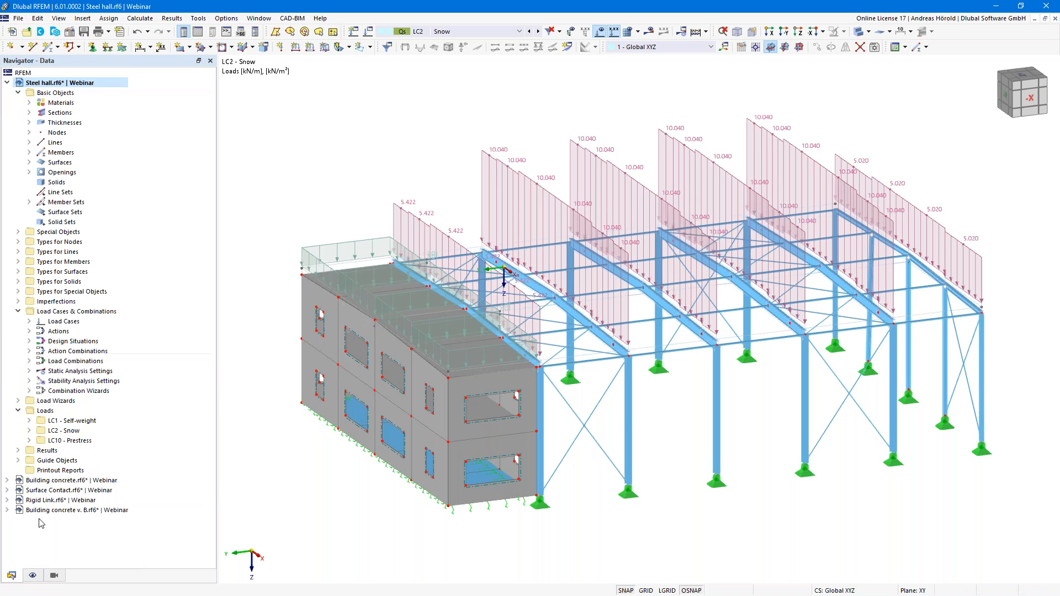
click(72, 490)
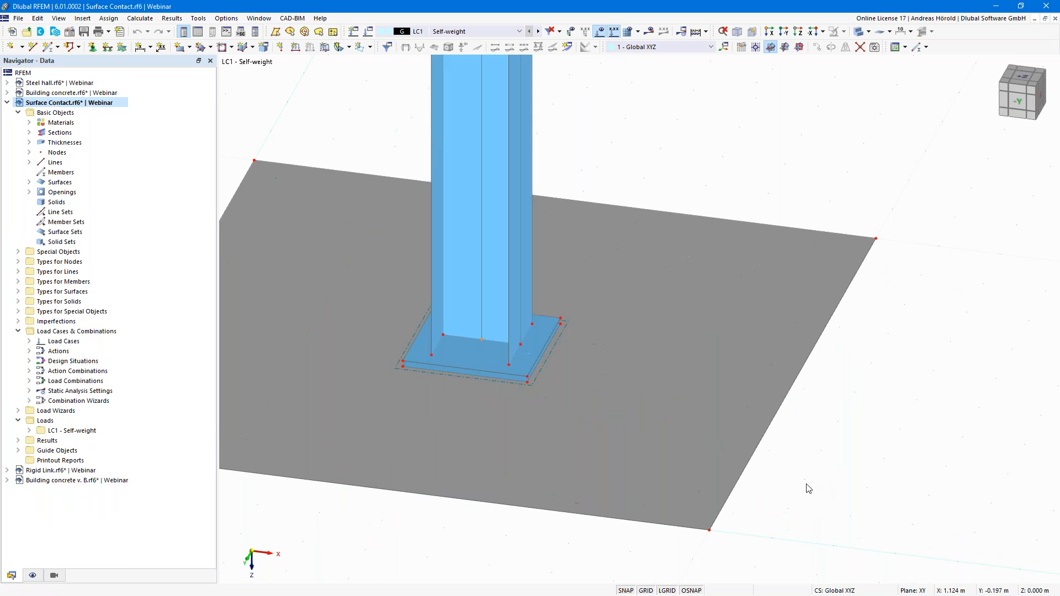
middle_drag(805, 484, 915, 430)
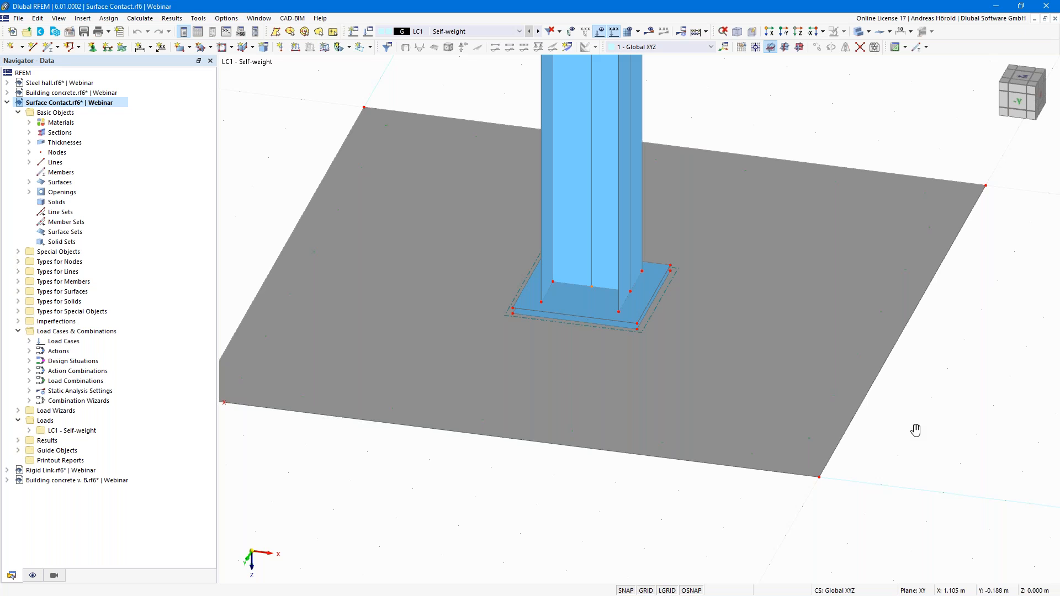
ctrl+middle_drag(840, 441, 845, 433)
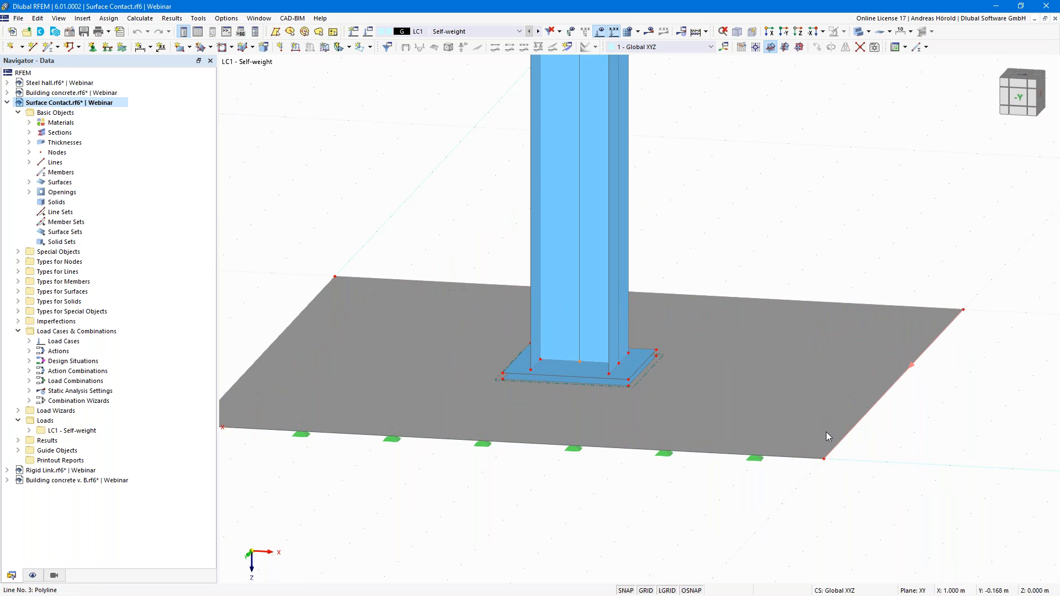
scroll(565, 360, up, 4)
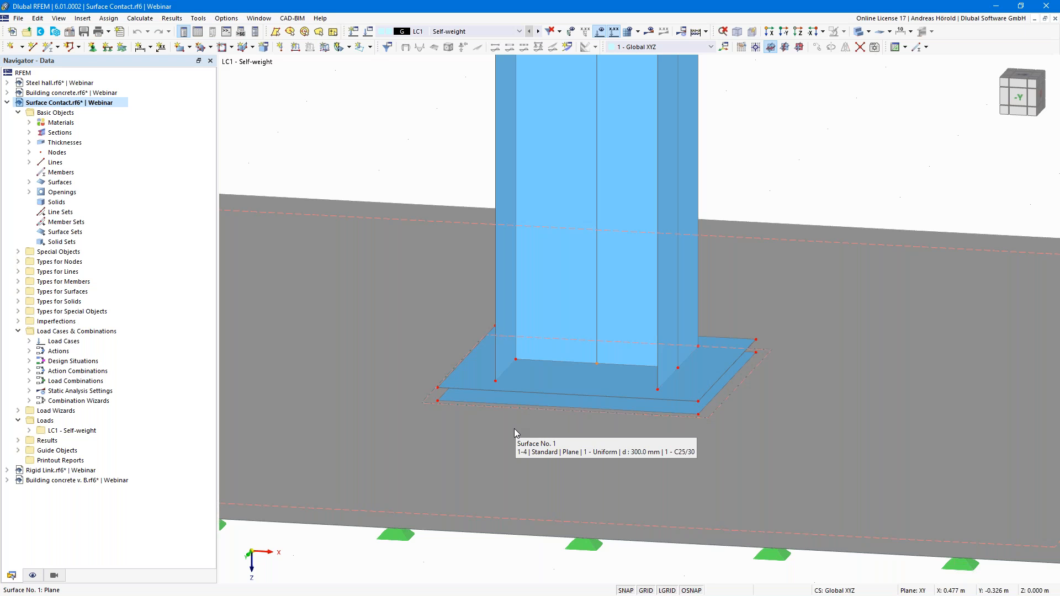
scroll(543, 400, up, 2)
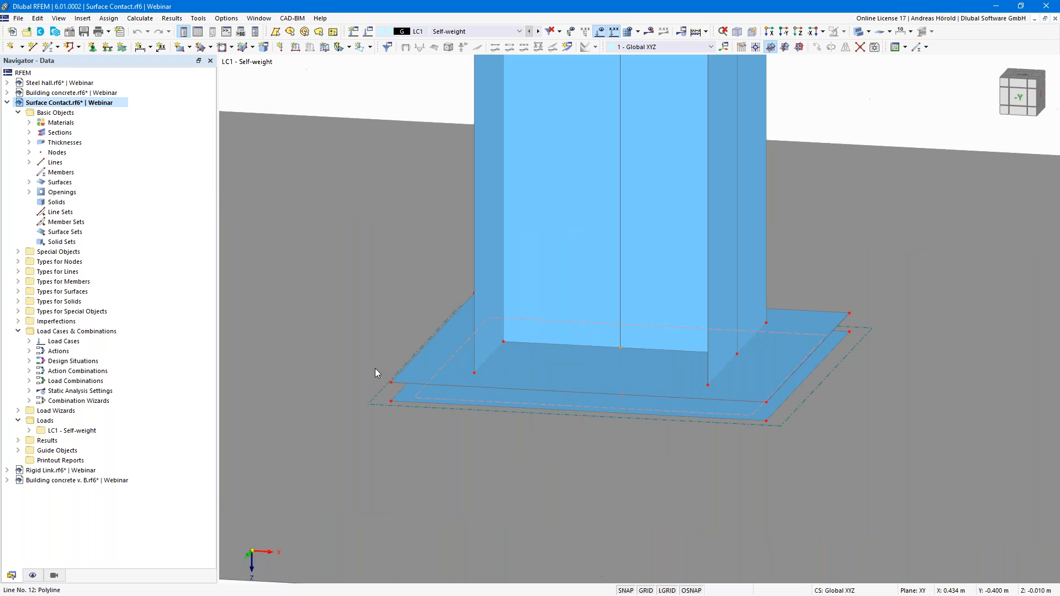
Start a new surface contact with surface 3 as group 1 and surface 2 as group 2.
click(18, 252)
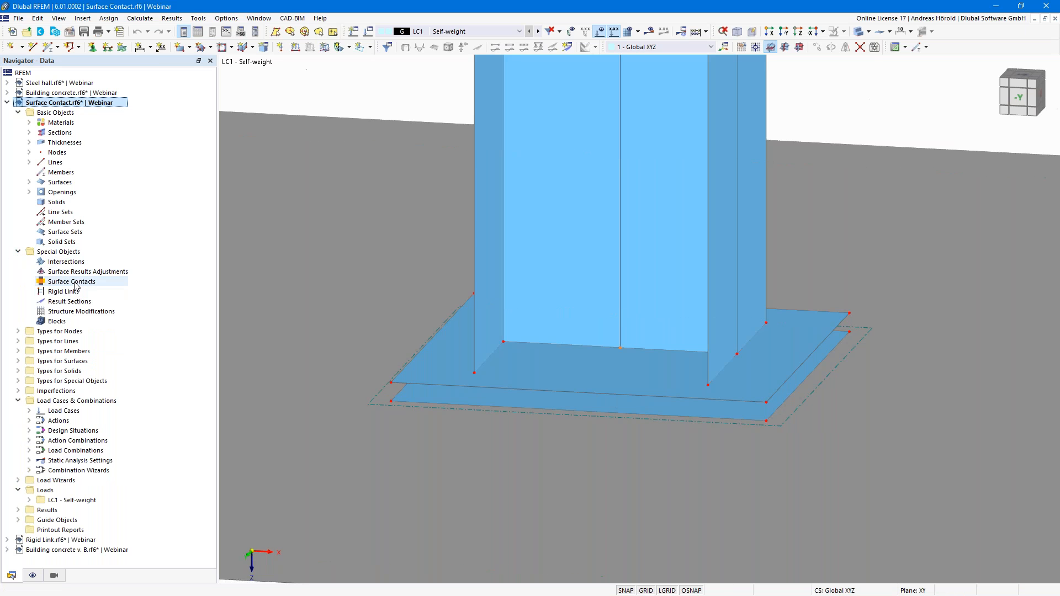
click(77, 284)
double_click(77, 286)
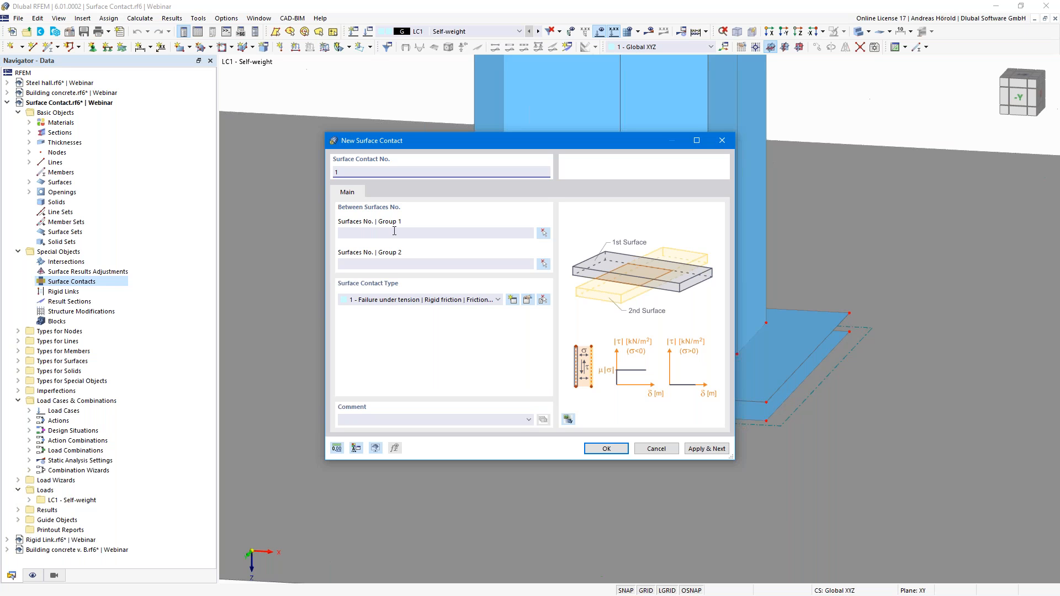
click(544, 233)
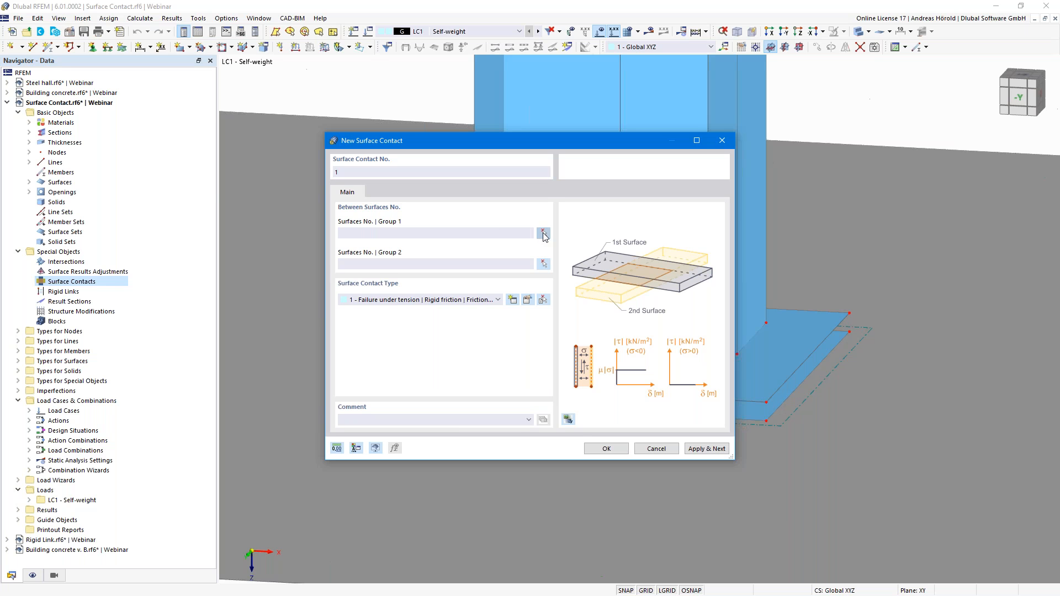
click(761, 377)
click(159, 174)
click(544, 264)
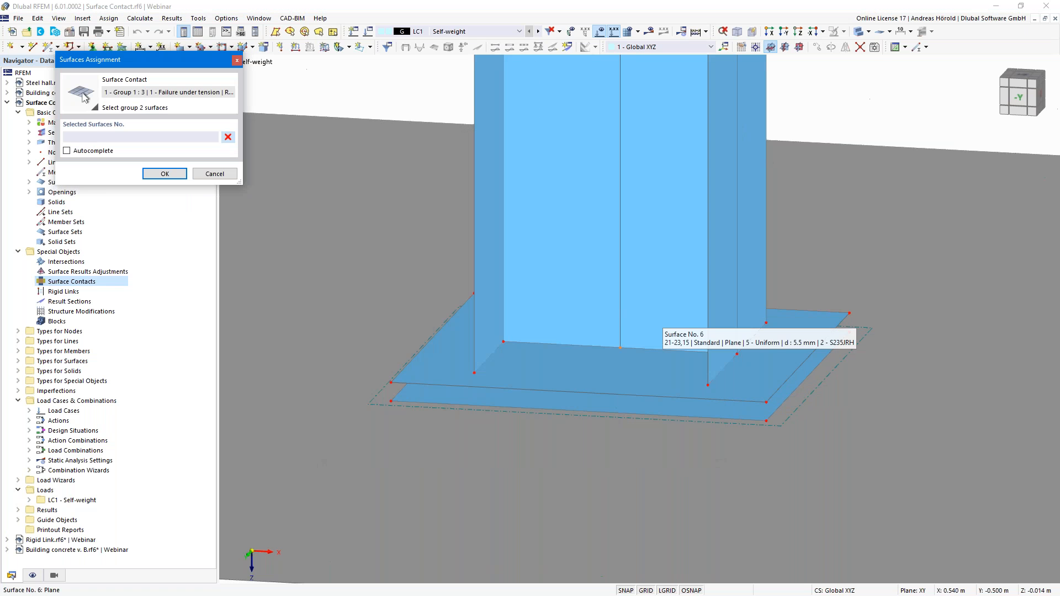
click(726, 409)
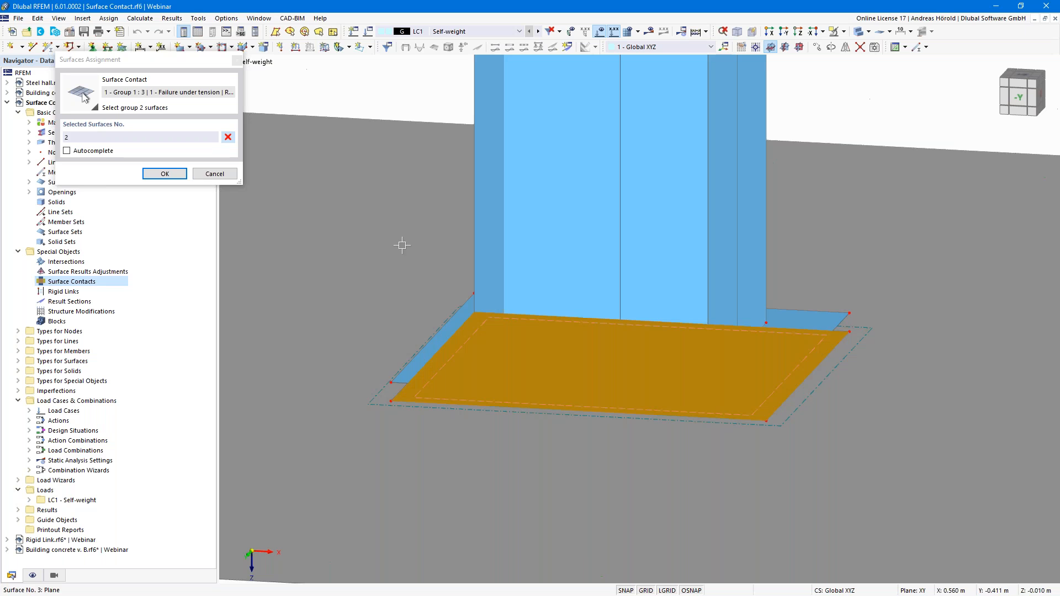
click(164, 175)
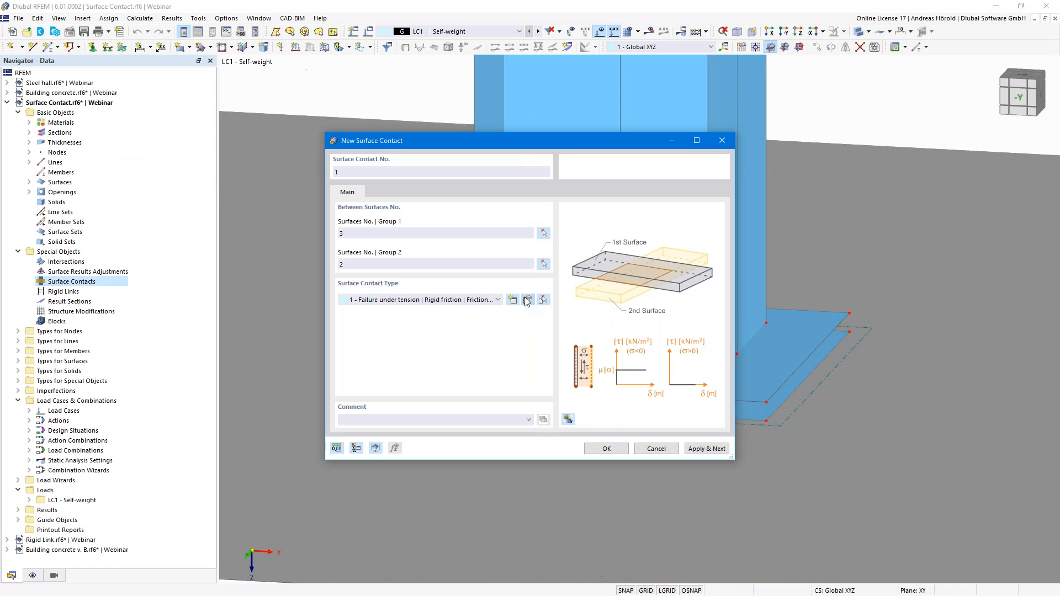
Keep Failure under tension perpendicular and Rigid friction parallel to the surfaces, check the friction parameters, and create the surface contact.
click(526, 300)
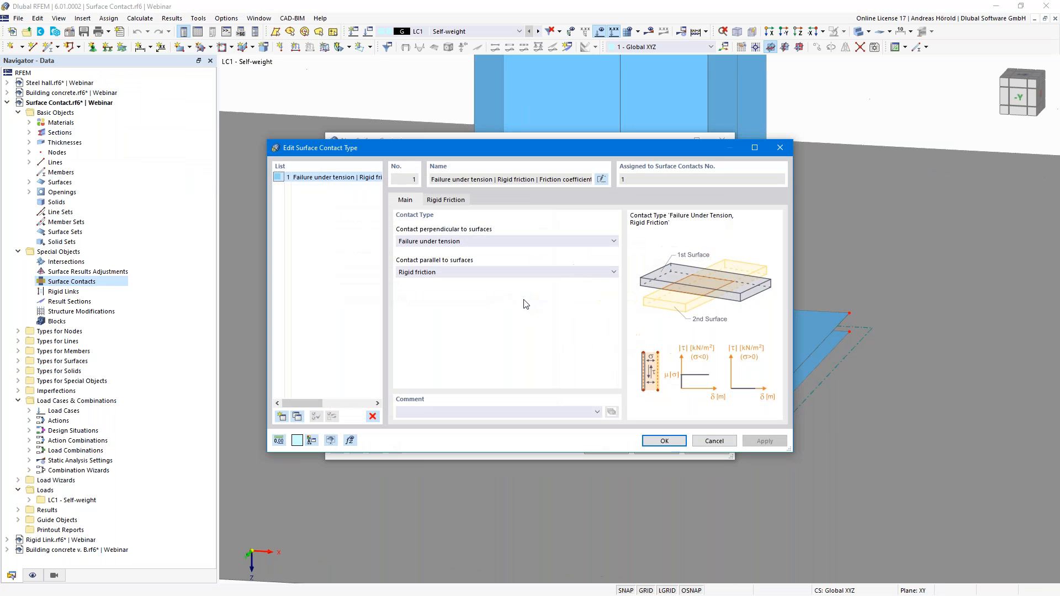
click(465, 243)
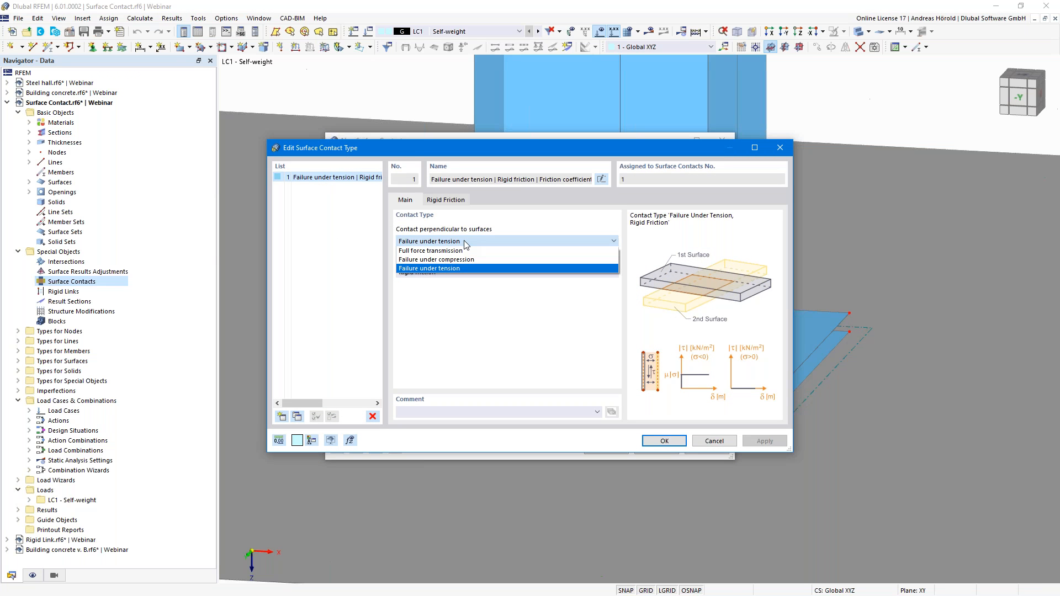
click(516, 269)
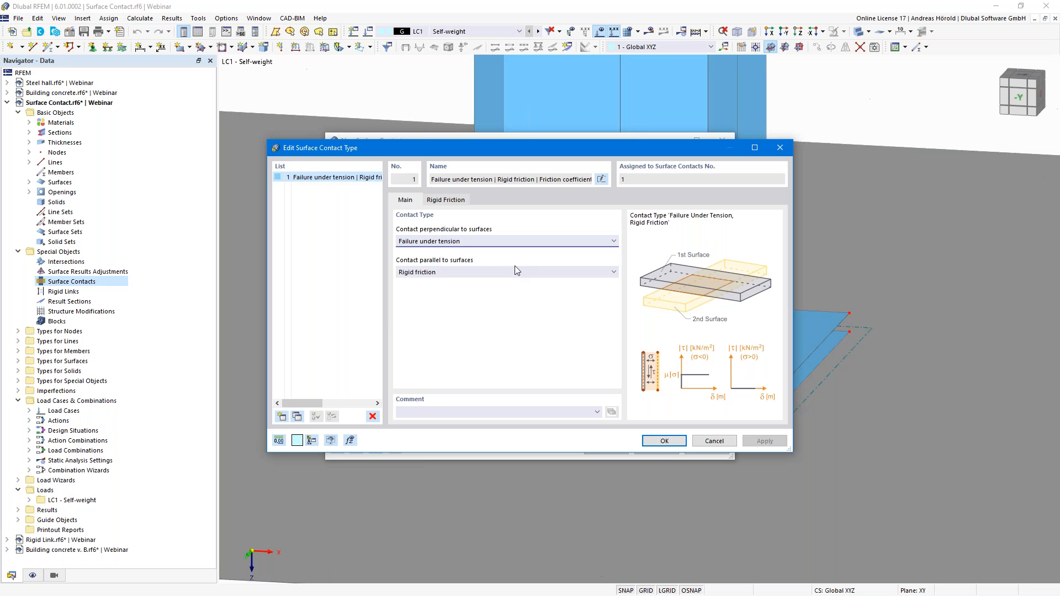
click(508, 271)
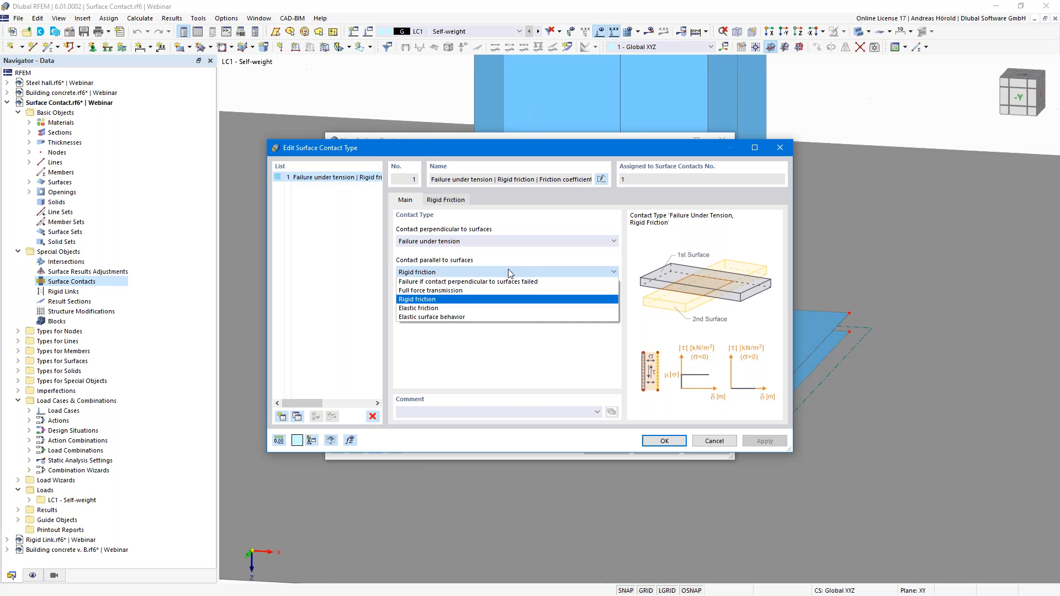
click(508, 272)
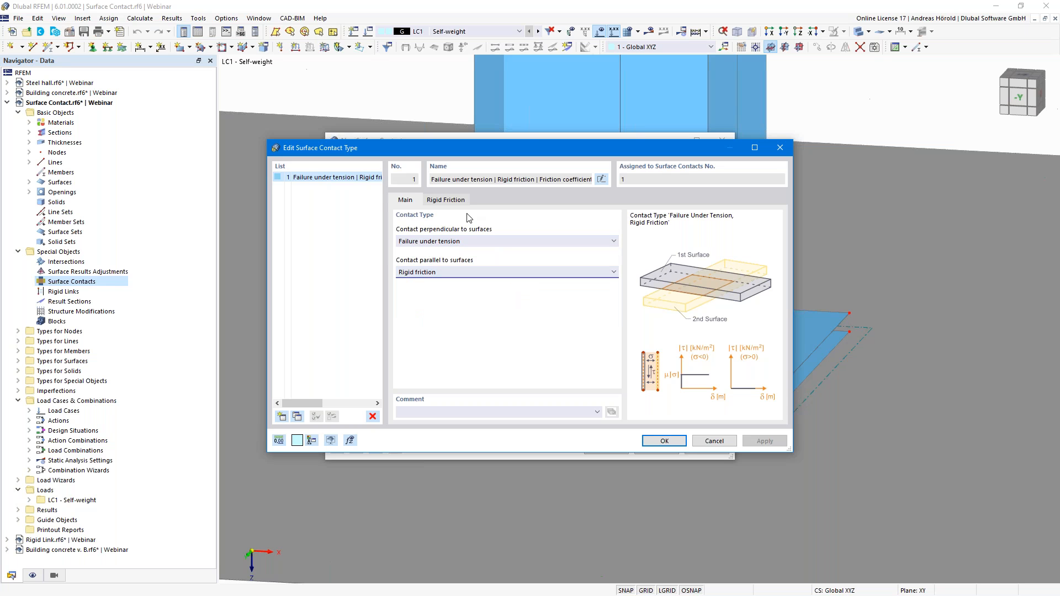
click(442, 199)
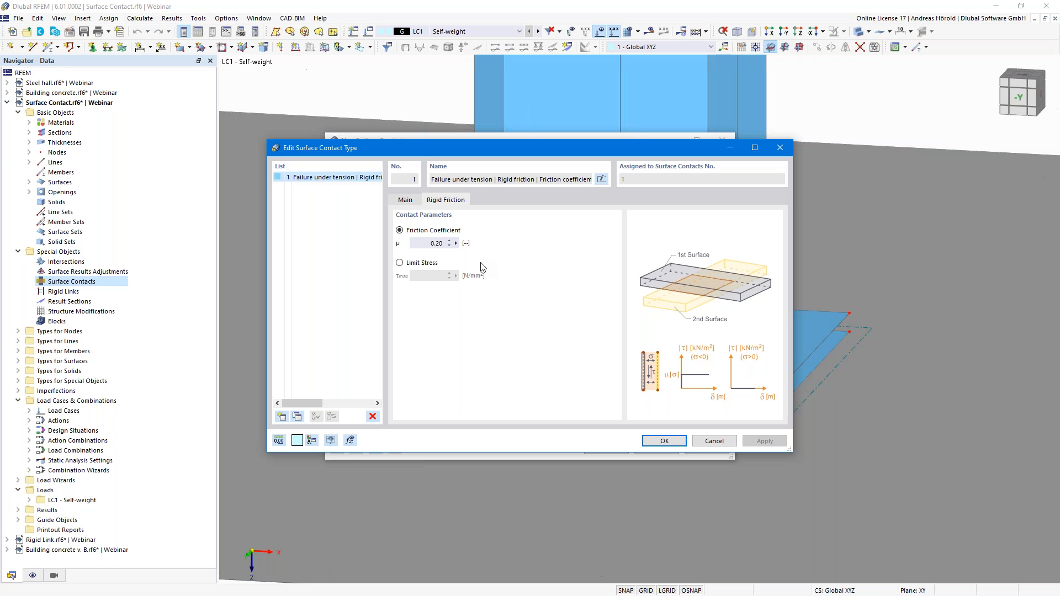
click(662, 441)
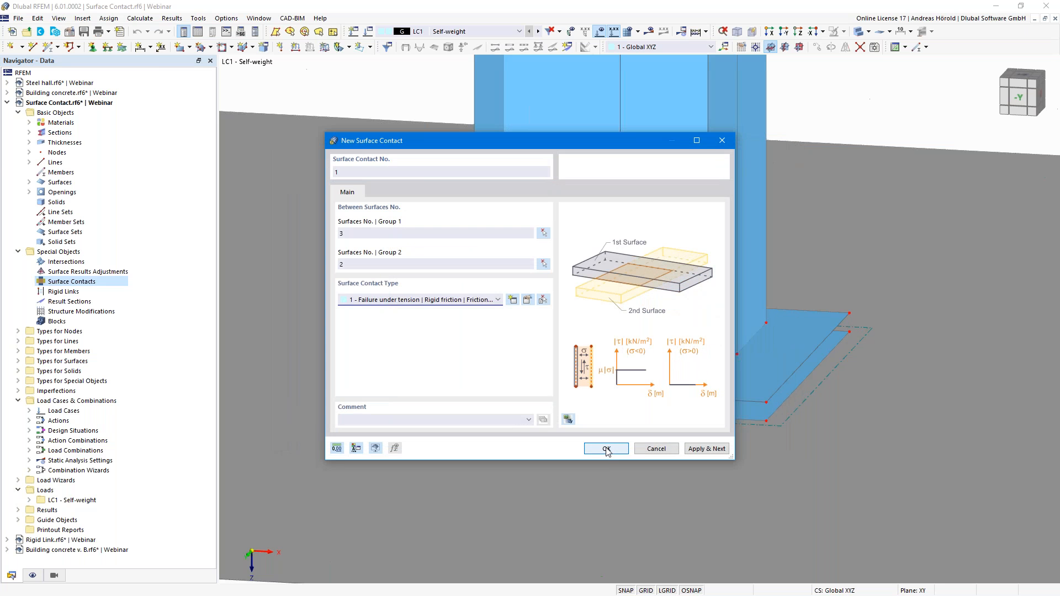
click(607, 449)
scroll(413, 425, up, 5)
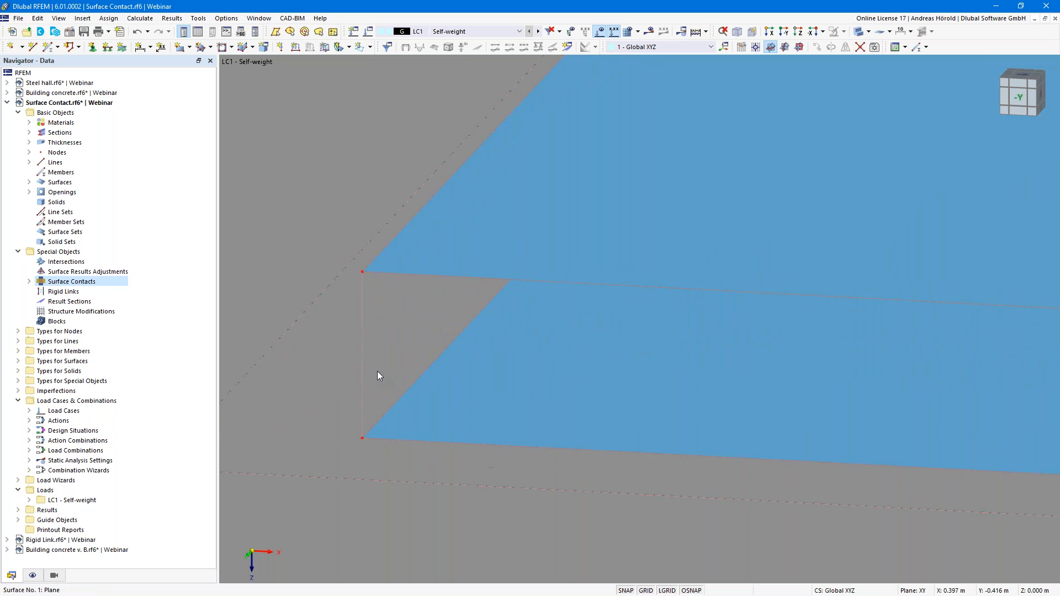
scroll(377, 371, down, 1)
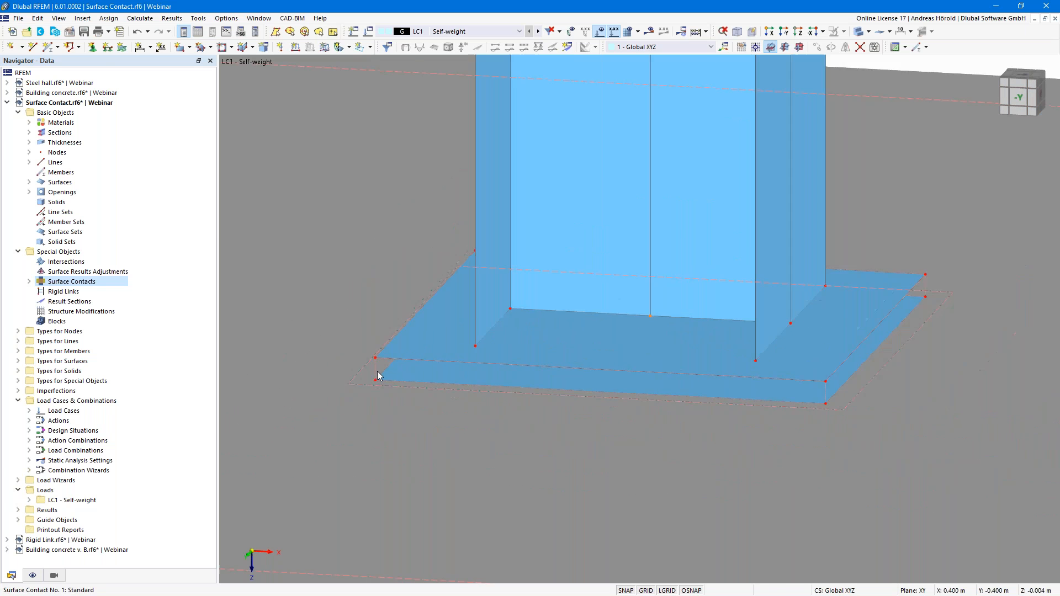
scroll(377, 371, down, 5)
scroll(463, 447, down, 5)
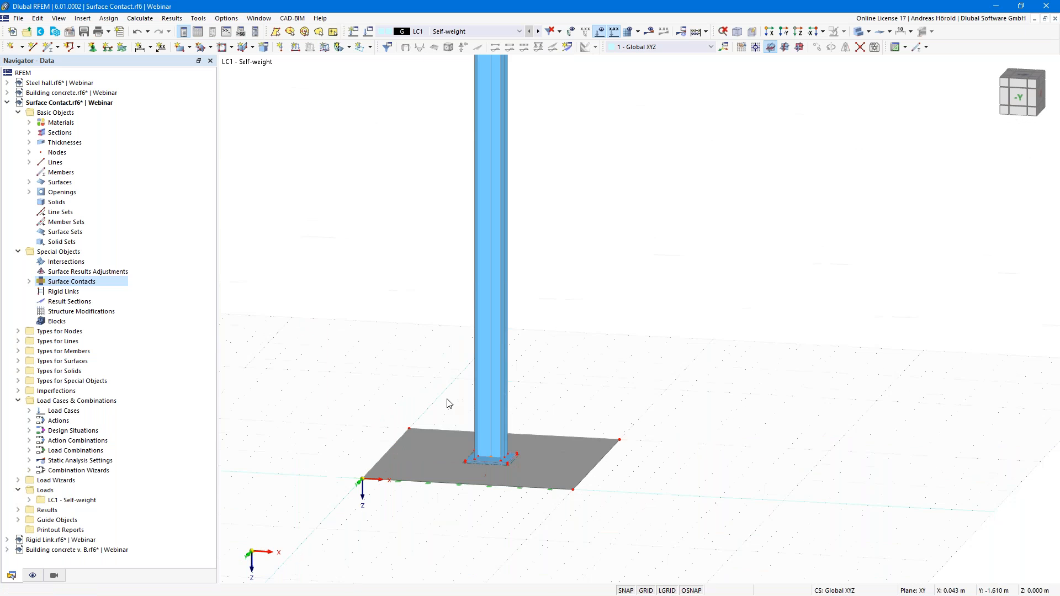
Add a nodal load with Fx 1 kN and Fz 30 kN in LC1 on the middle node at the column top.
middle_drag(423, 350, 441, 384)
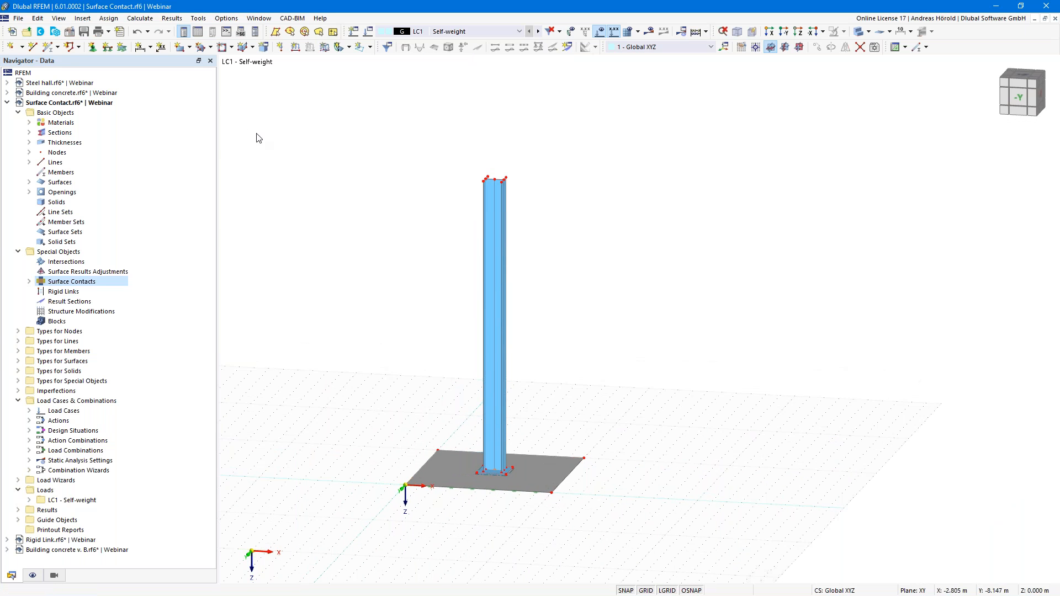
click(280, 49)
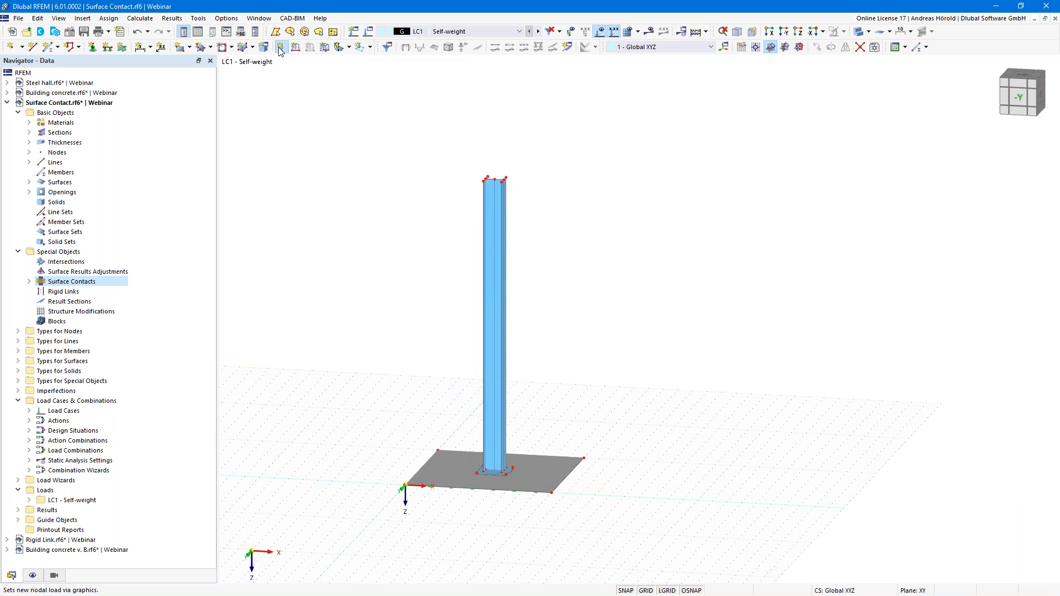
click(443, 203)
text(1)
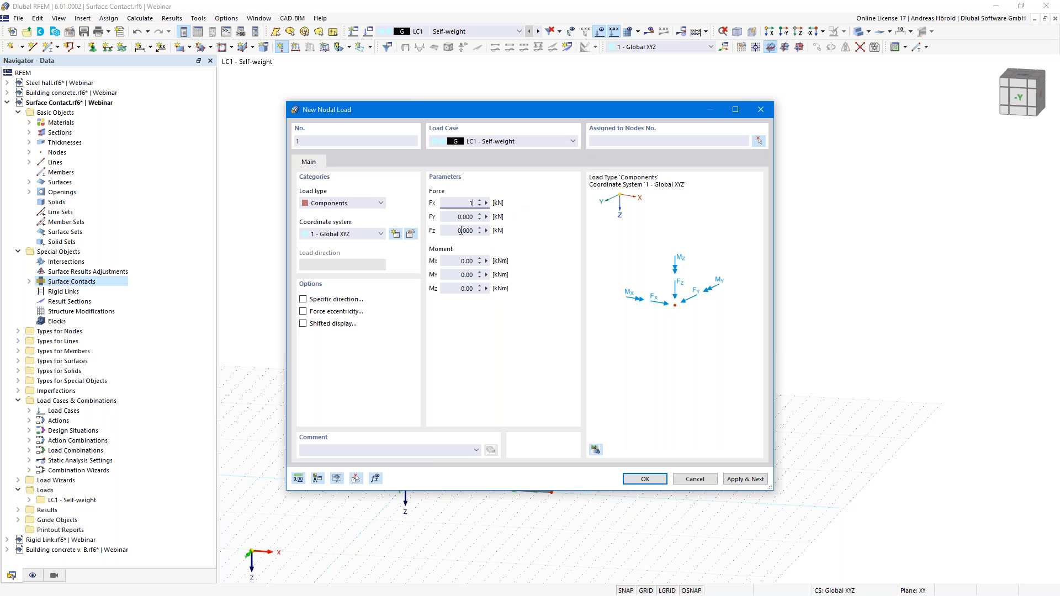
click(450, 231)
text(30)
click(645, 479)
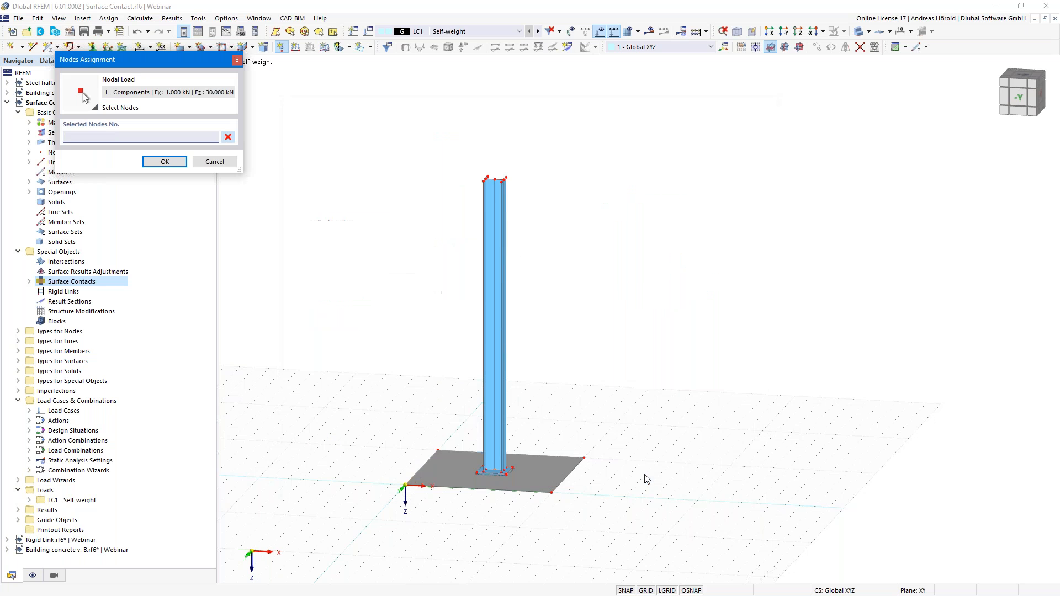
click(495, 179)
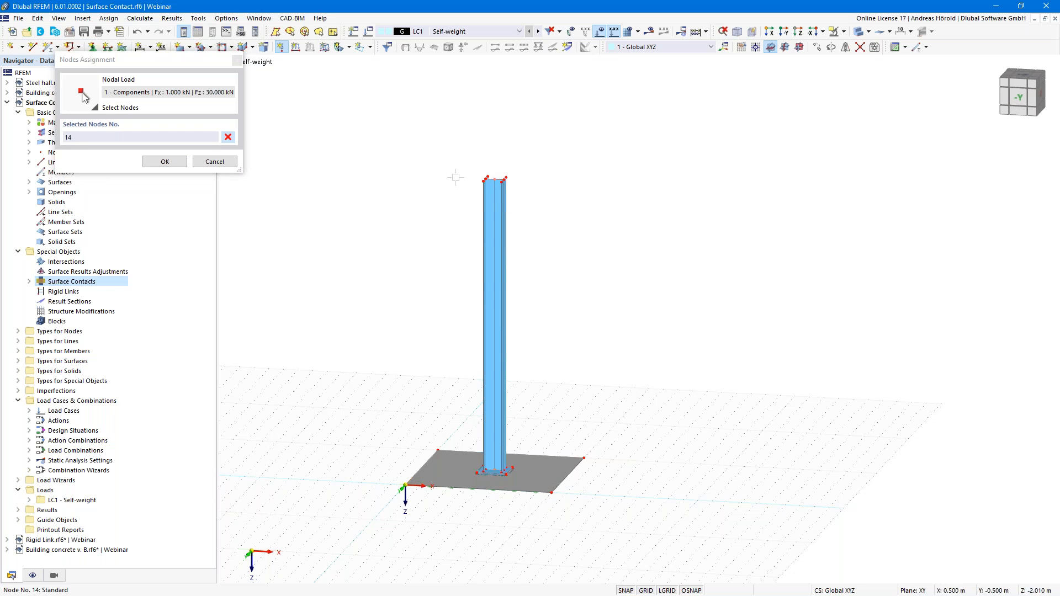
click(164, 161)
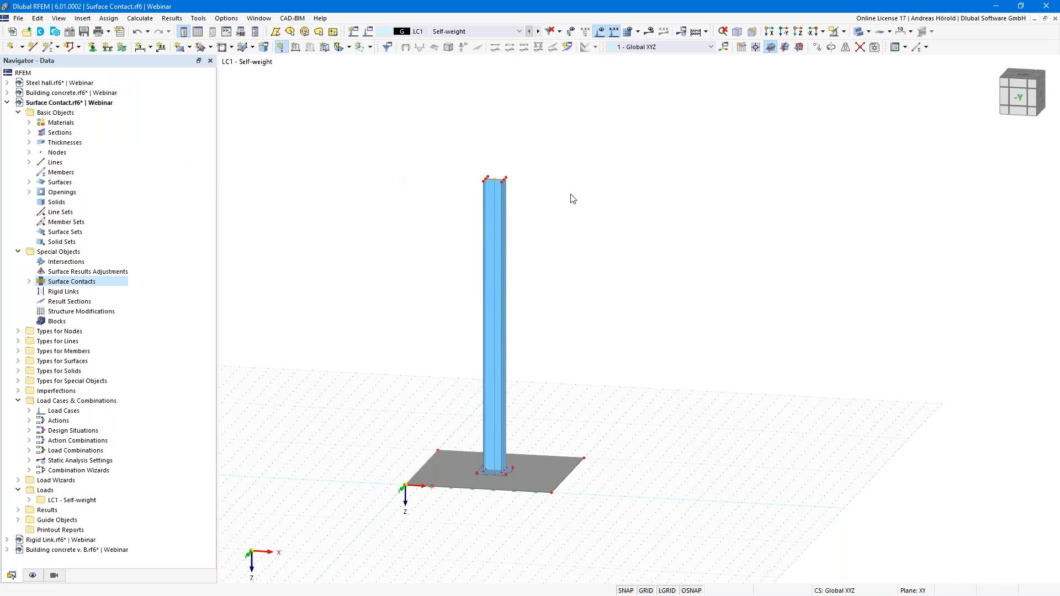
Calculate LC1 - Self-weight and examine the global deformations of the column base plate above the slab up close.
click(649, 31)
click(574, 350)
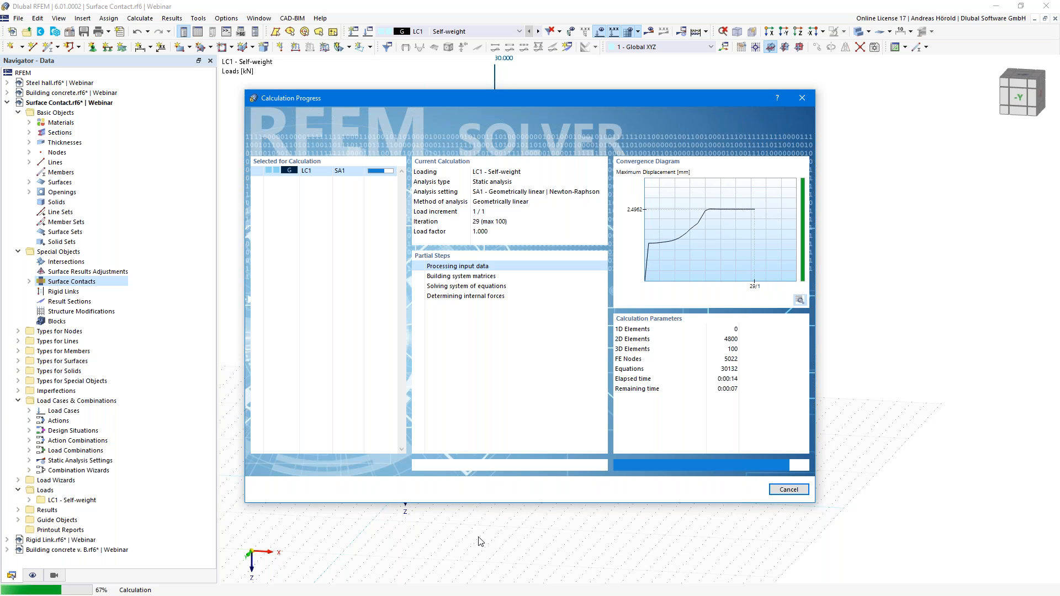
scroll(478, 513, up, 10)
middle_drag(486, 458, 542, 400)
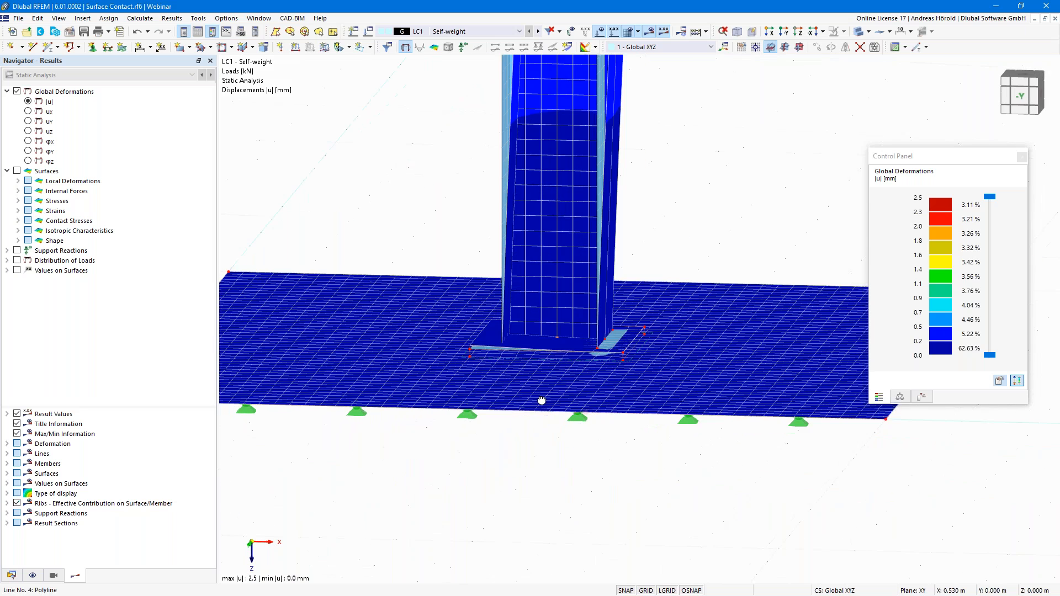
scroll(541, 401, up, 10)
ctrl+middle_drag(366, 476, 365, 481)
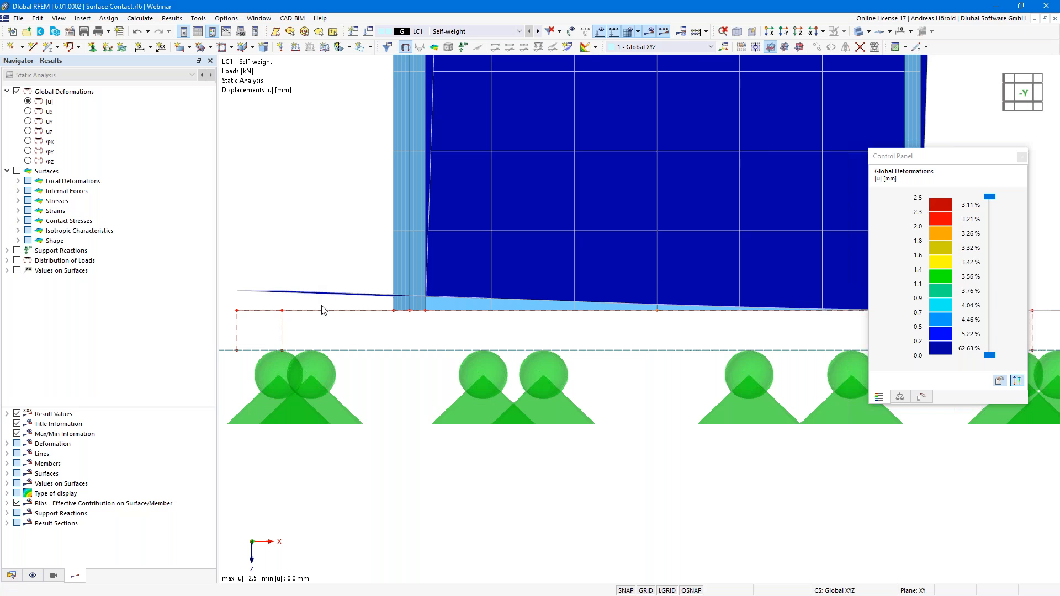
scroll(386, 448, down, 4)
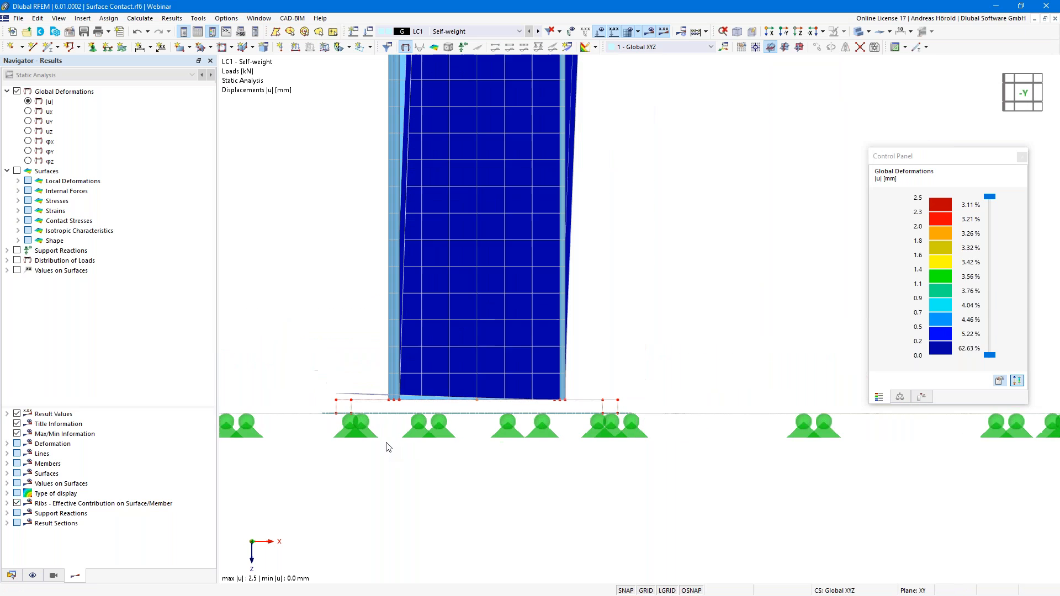
scroll(386, 449, down, 2)
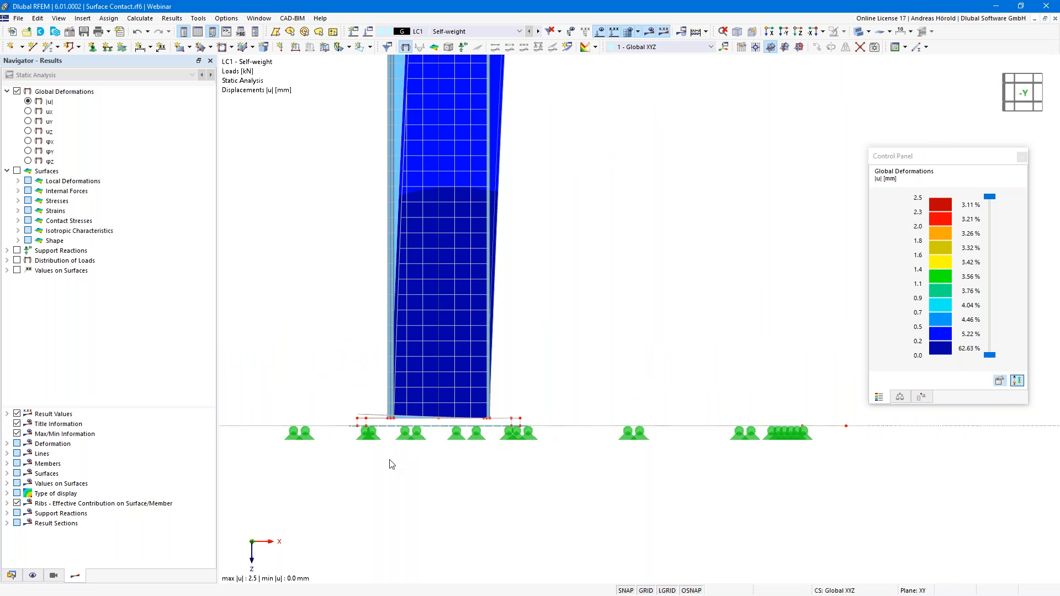
ctrl+middle_drag(390, 466, 387, 486)
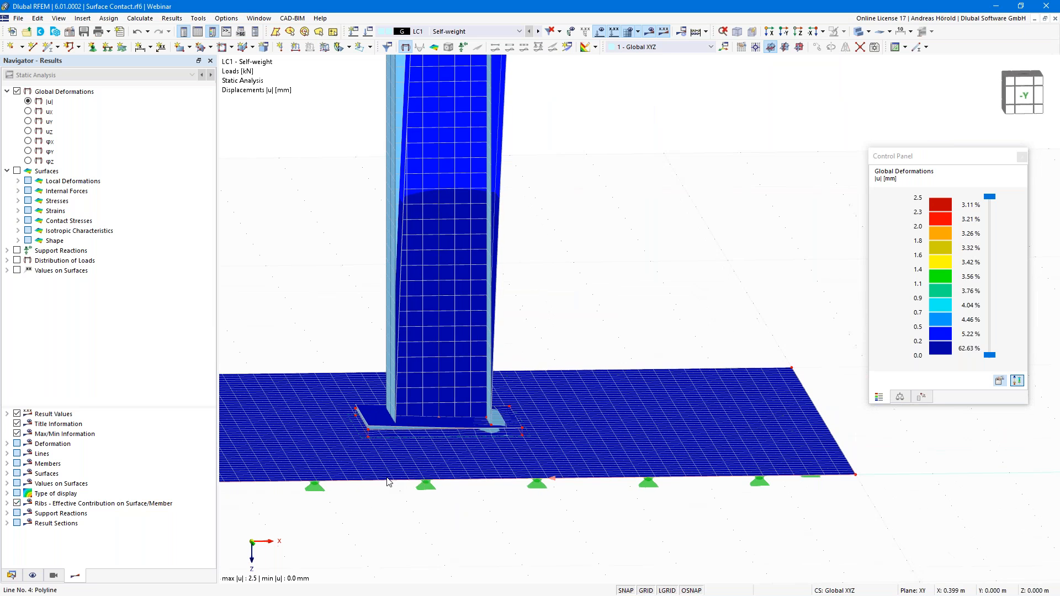
Switch to the Rigid Link model and inspect the arrangement of its two perpendicular surfaces.
right_click(392, 479)
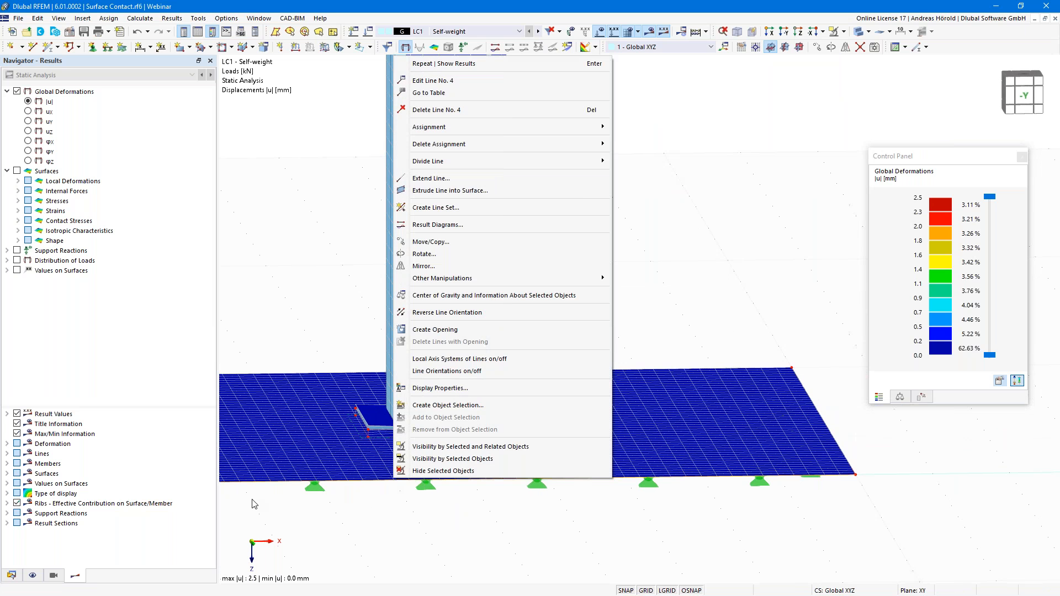
click(11, 576)
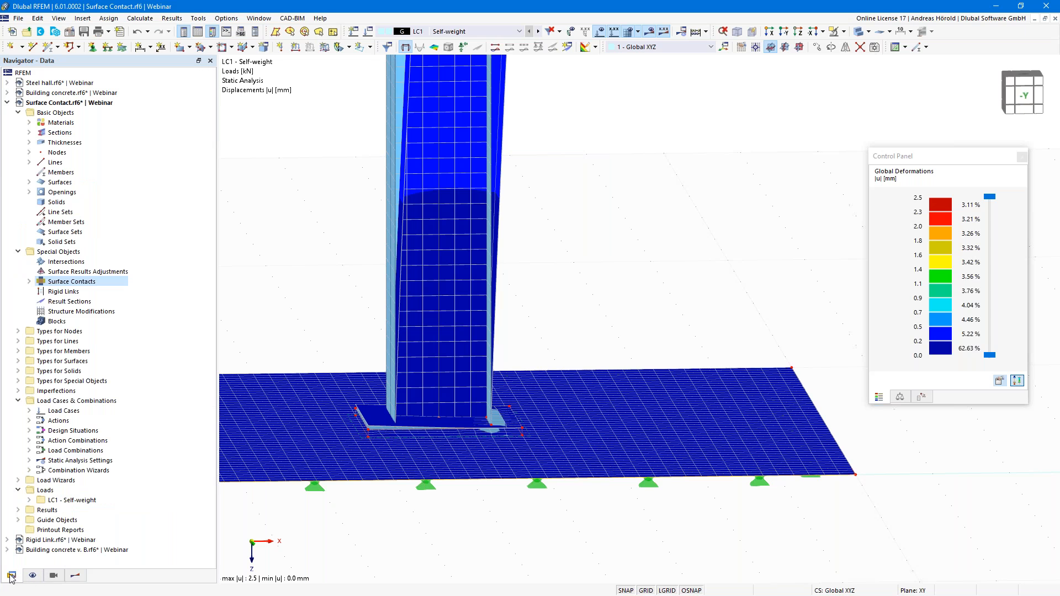
click(50, 541)
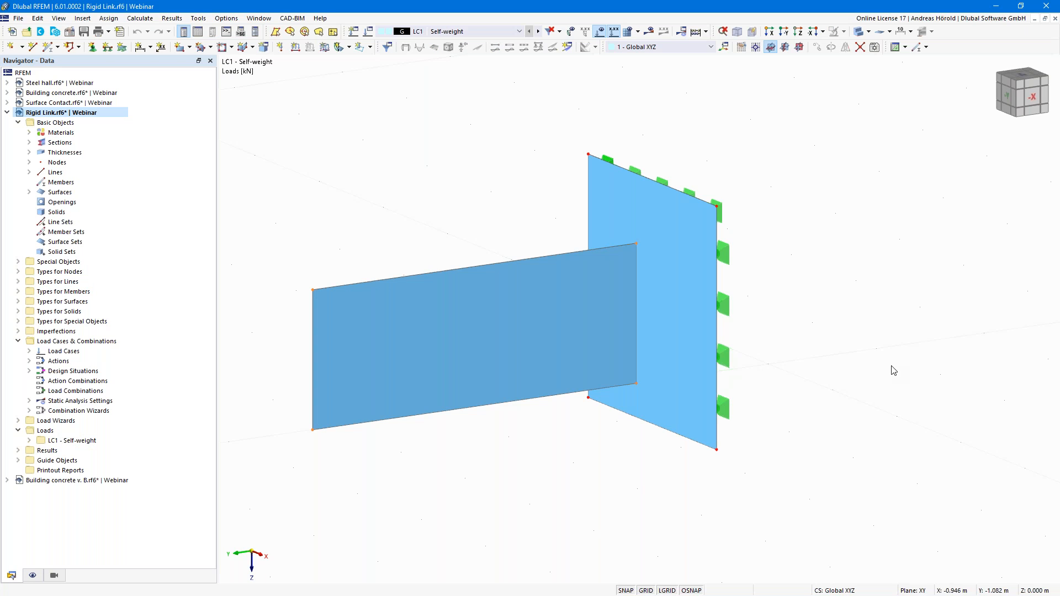
ctrl+middle_drag(818, 311, 782, 324)
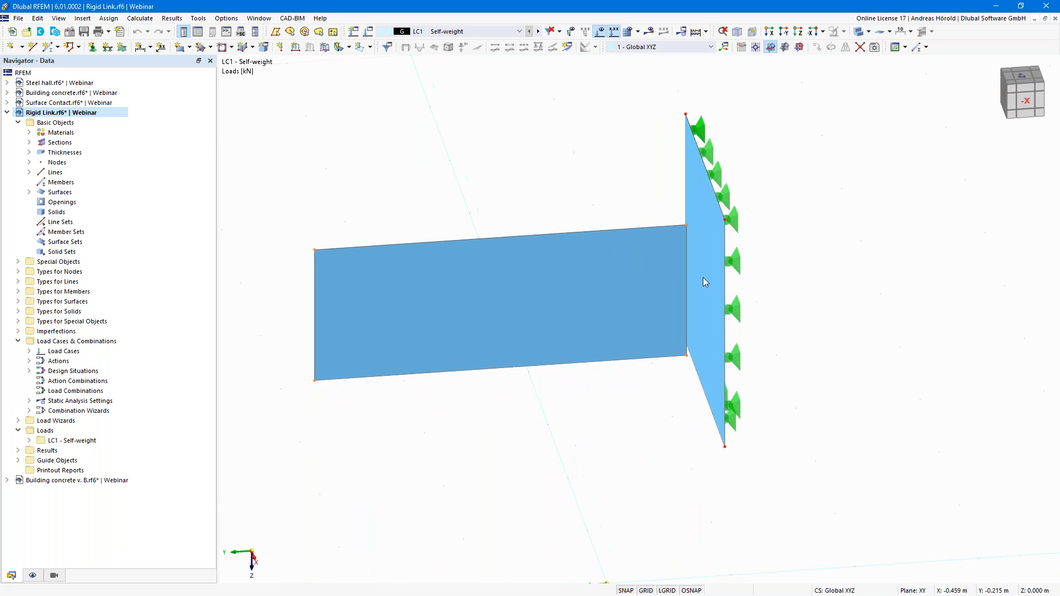
ctrl+middle_drag(570, 442, 581, 423)
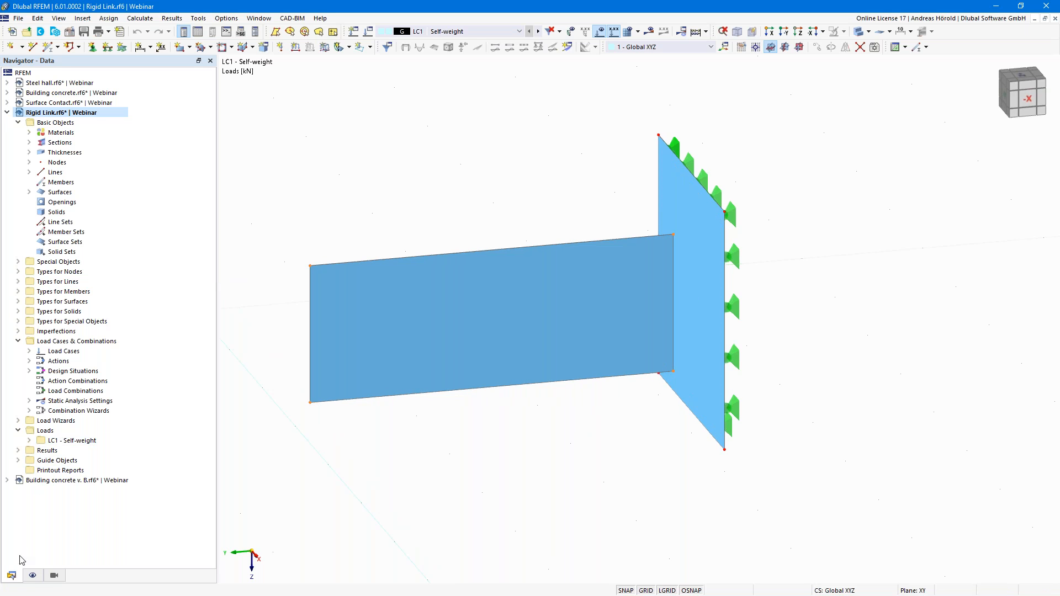
Render the surfaces as Filled incl. Thickness to inspect where the two plates meet, and return the display to Filled.
click(37, 579)
scroll(39, 568, down, 15)
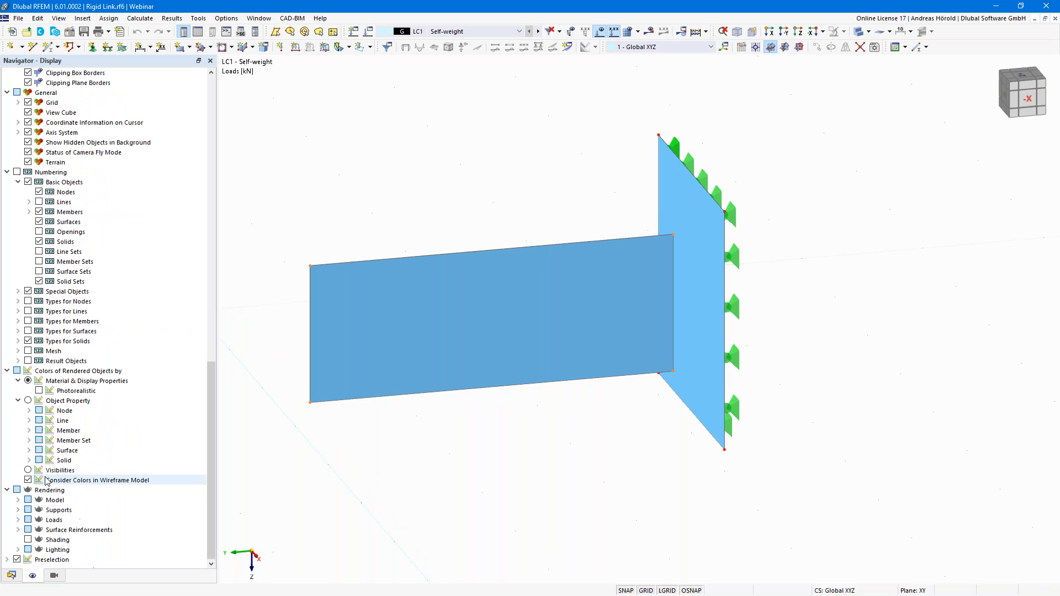
click(18, 500)
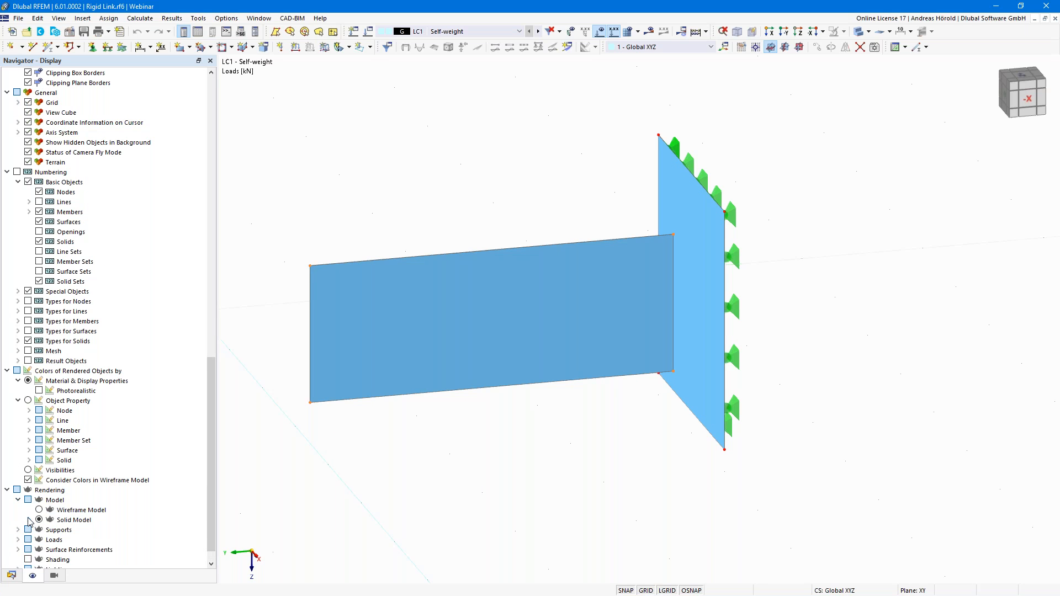
click(28, 520)
scroll(33, 510, down, 2)
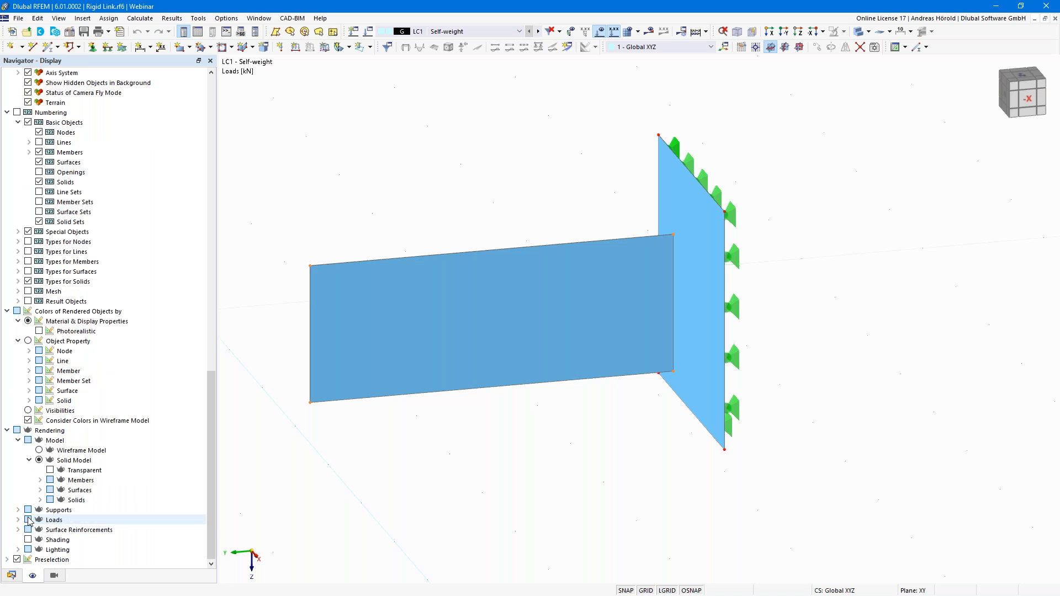
click(40, 490)
scroll(42, 493, down, 1)
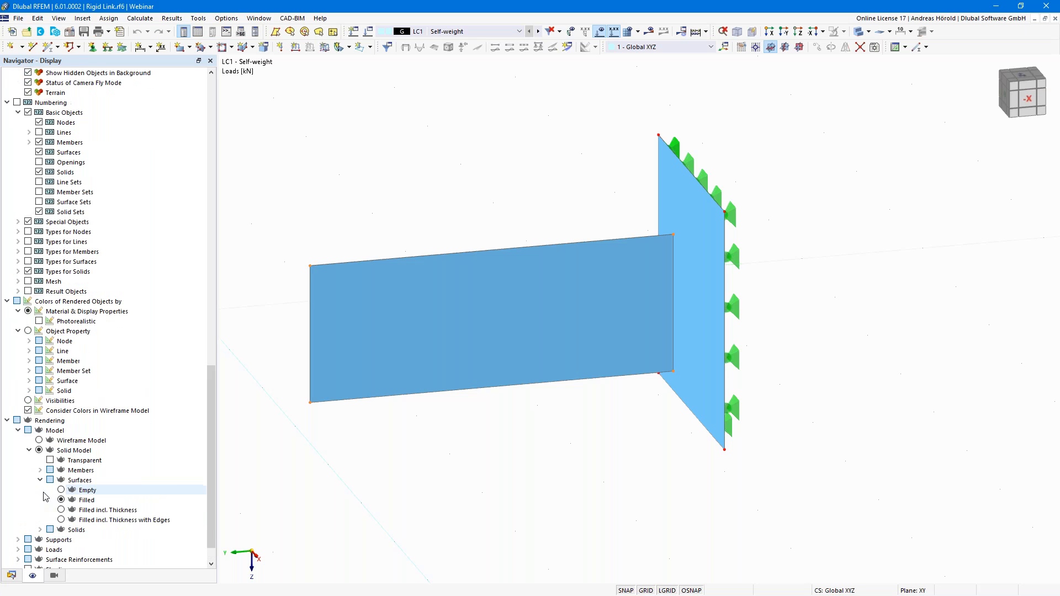
click(61, 510)
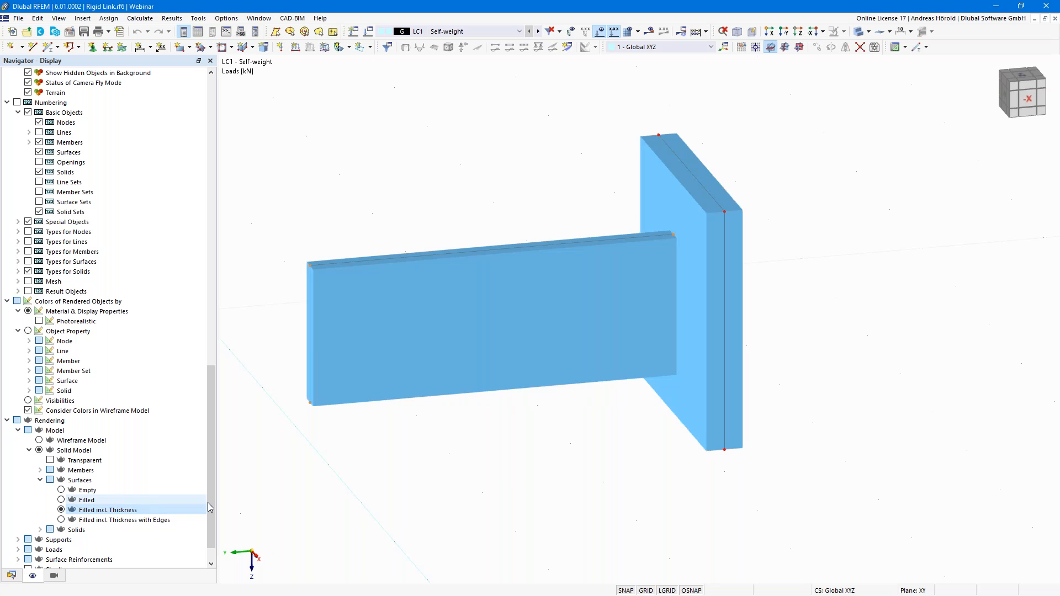
ctrl+middle_drag(779, 465, 802, 449)
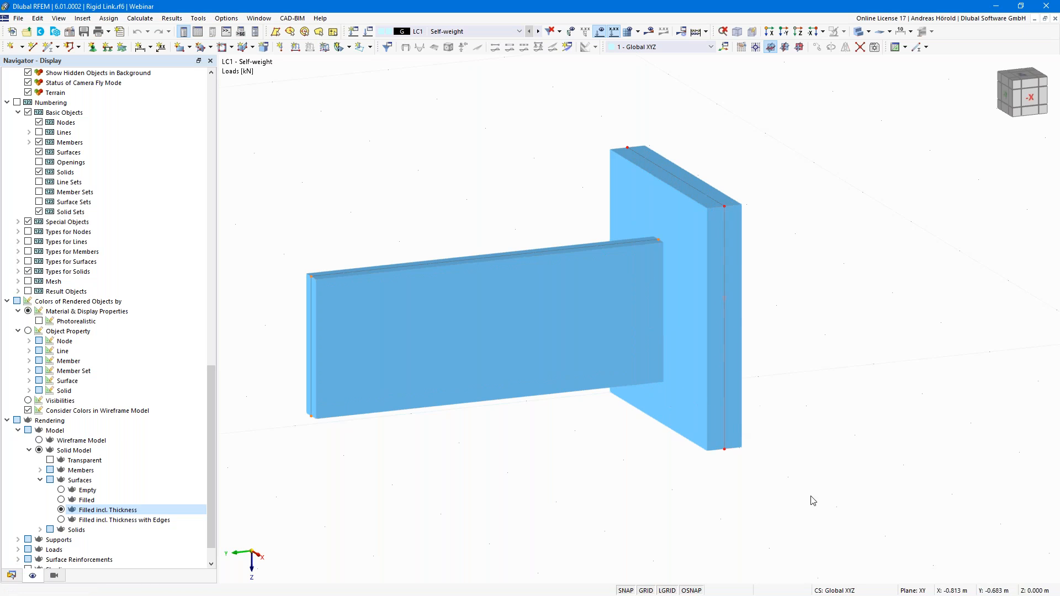
click(61, 501)
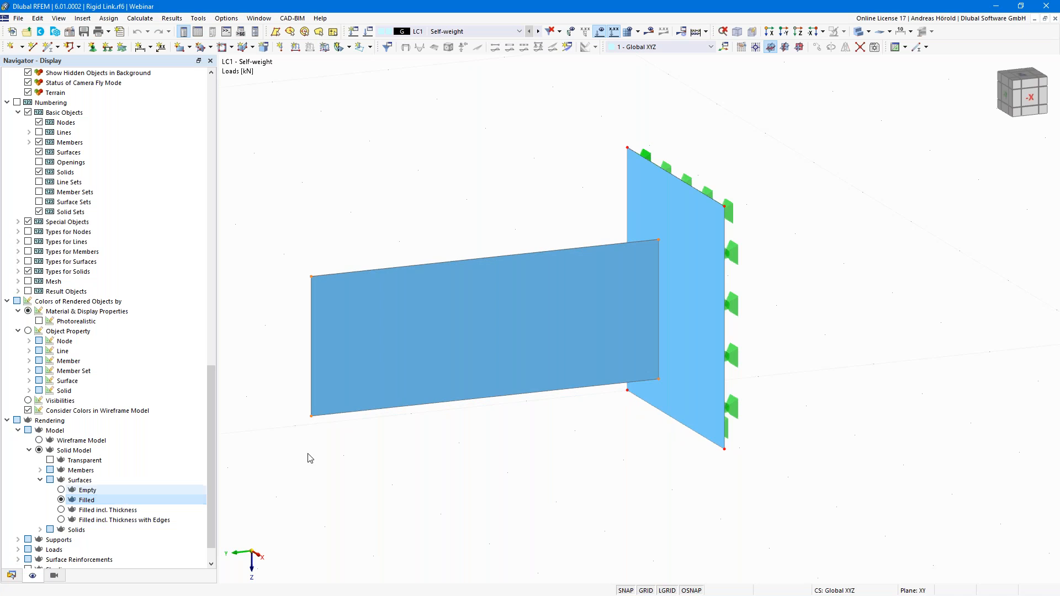
Start a new rigid link and set its type to Line to surface.
click(12, 575)
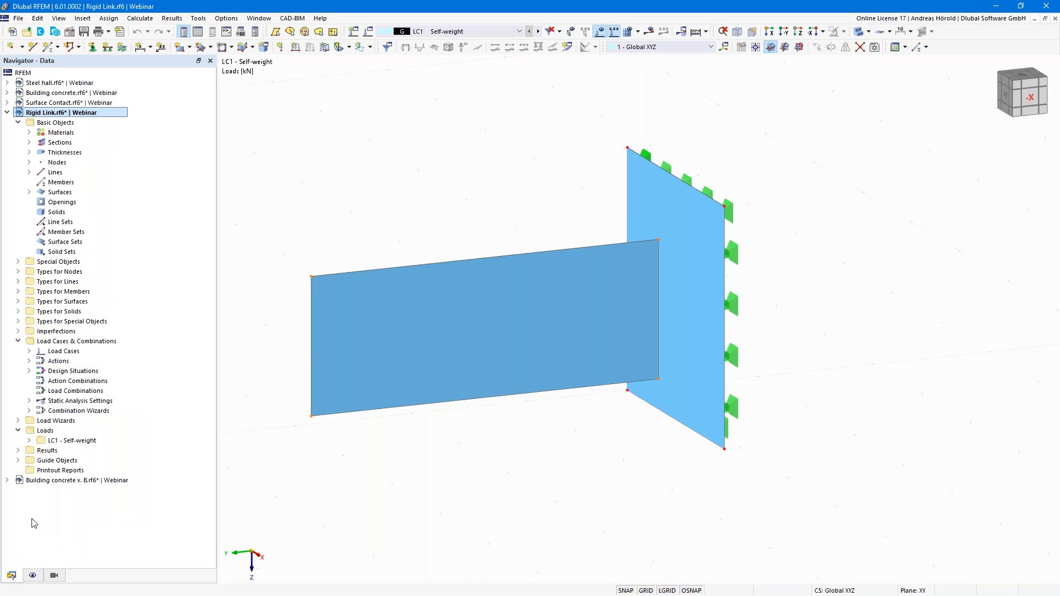
click(18, 262)
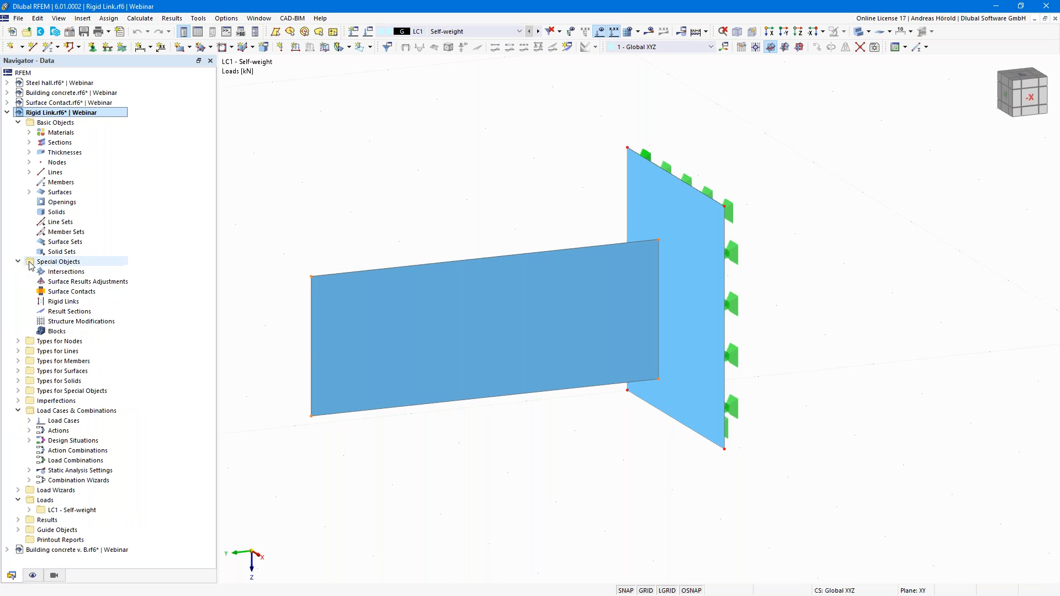
click(71, 306)
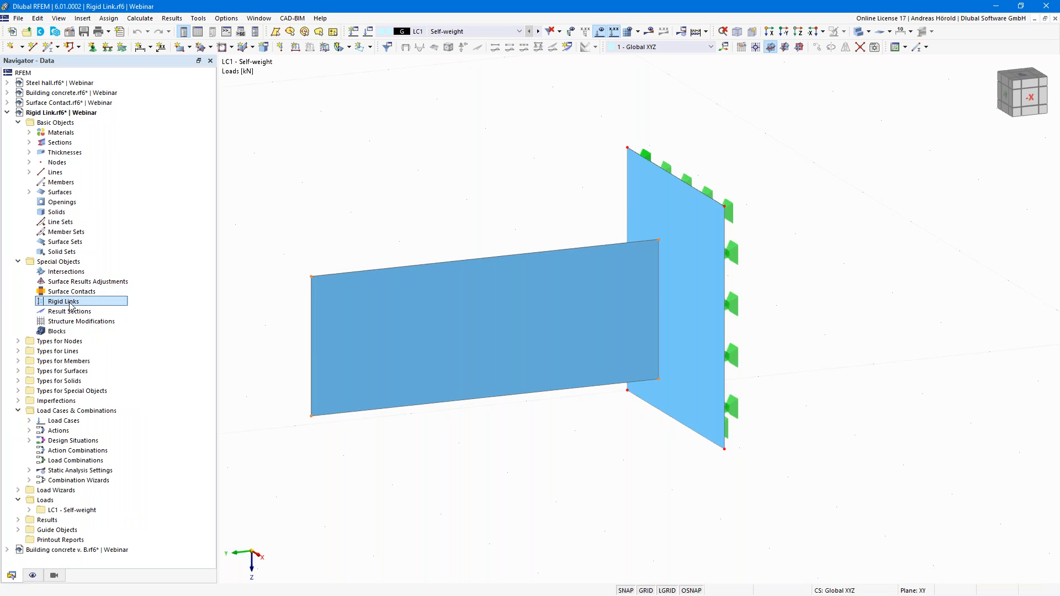
double_click(72, 304)
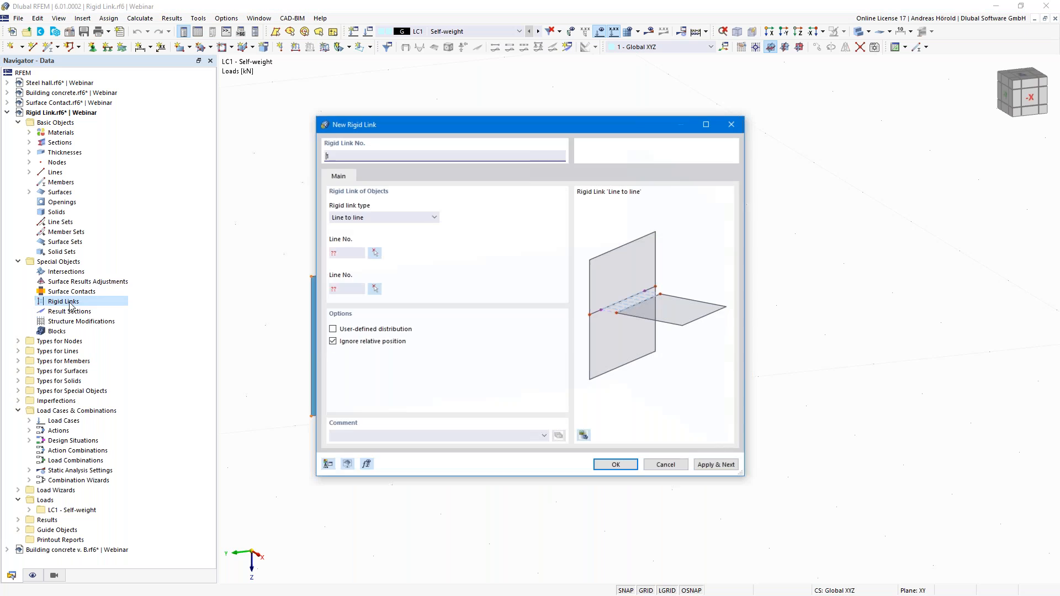
click(393, 219)
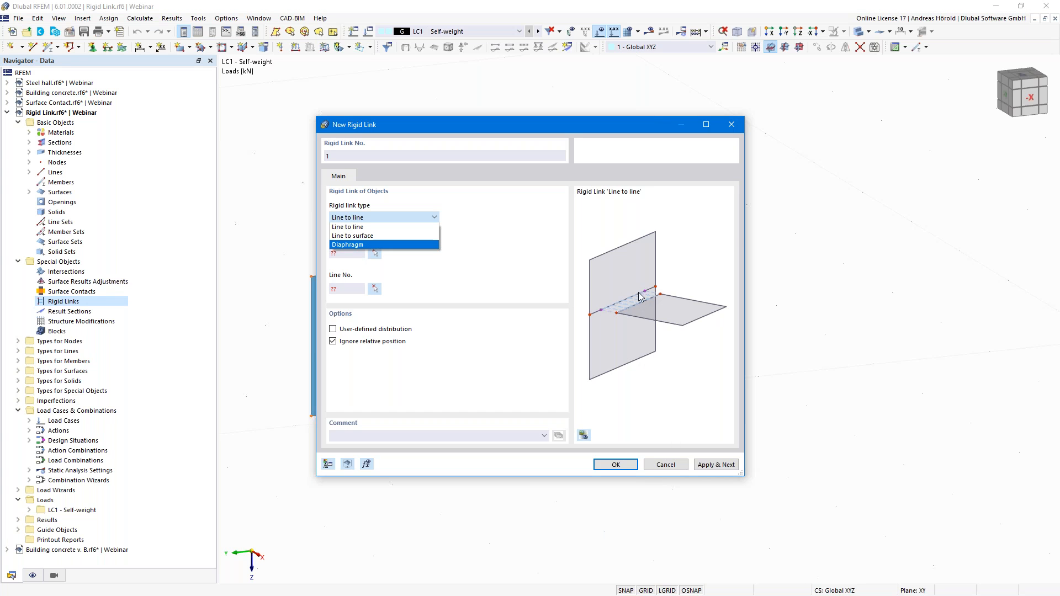
click(368, 236)
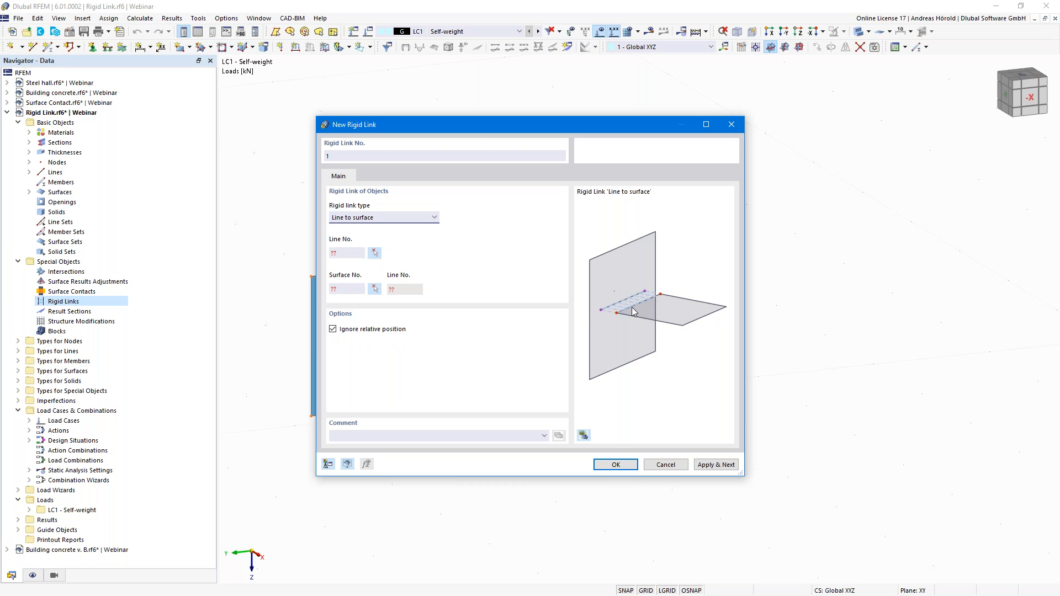
Preview the Diaphragm rigid link type and return to Line to surface.
click(398, 221)
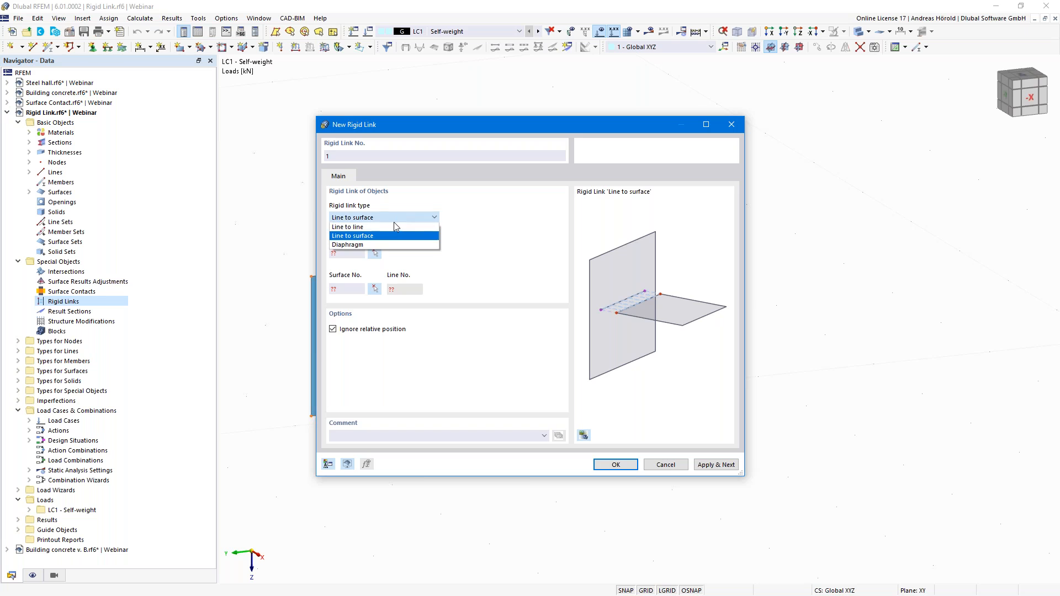
click(388, 245)
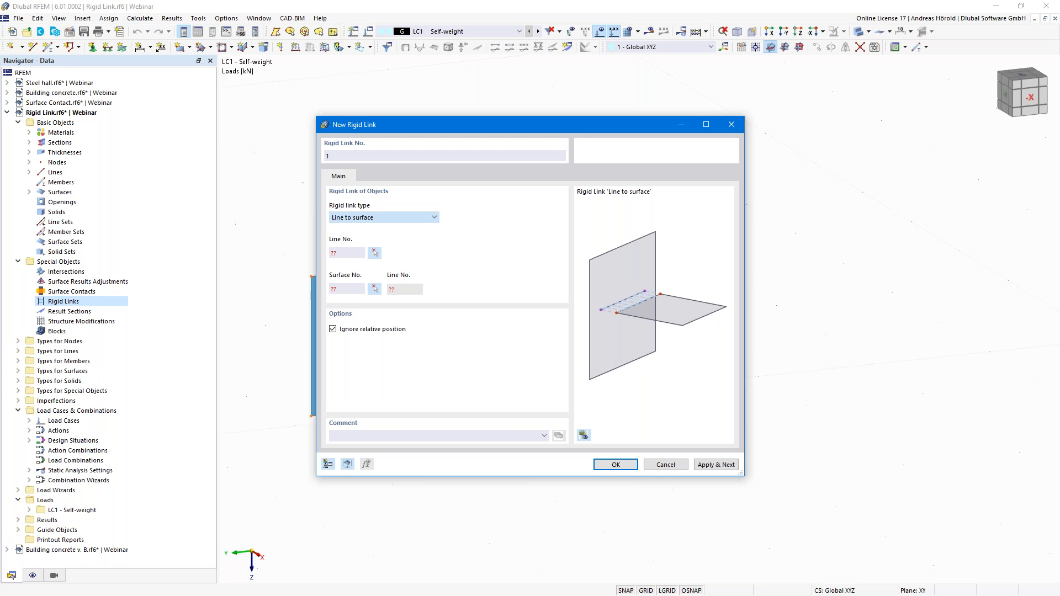
click(429, 224)
click(389, 241)
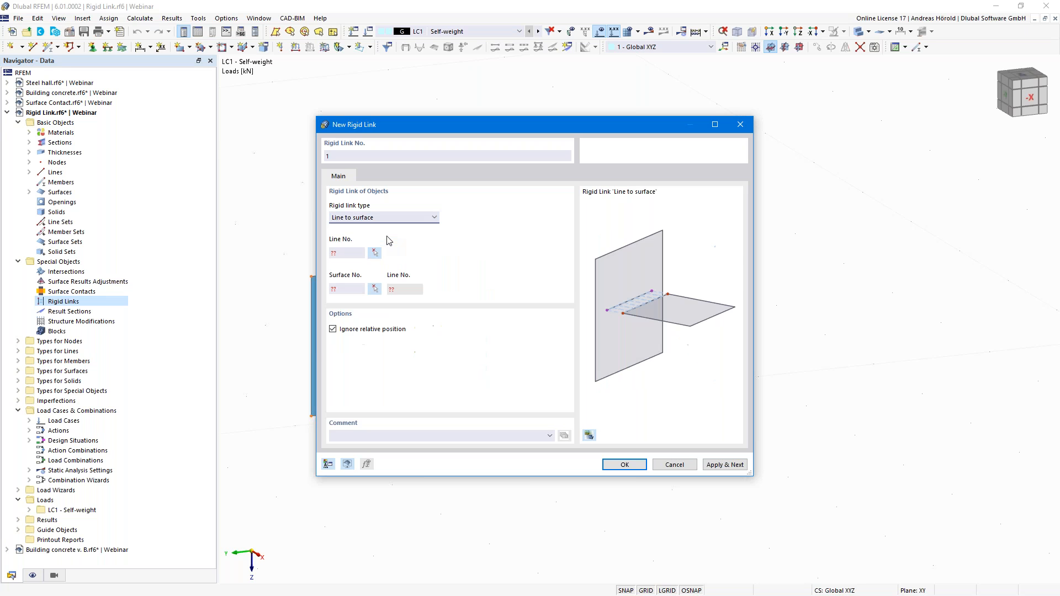
Assign the cantilever plate's edge facing the supported plate (line 9) and the supported plate (surface 2) to the rigid link, then create it.
click(374, 252)
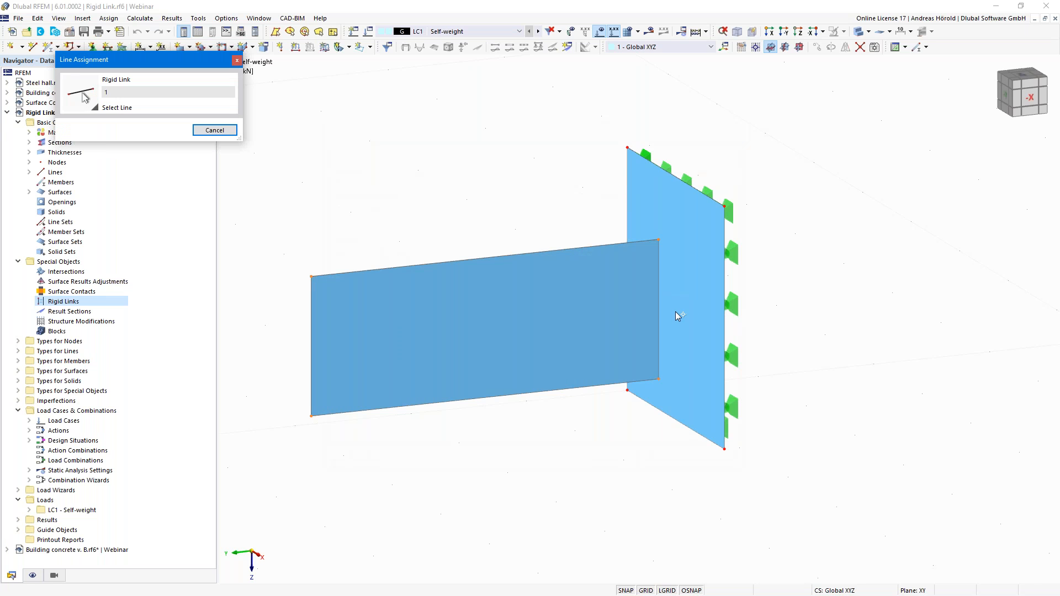
click(657, 310)
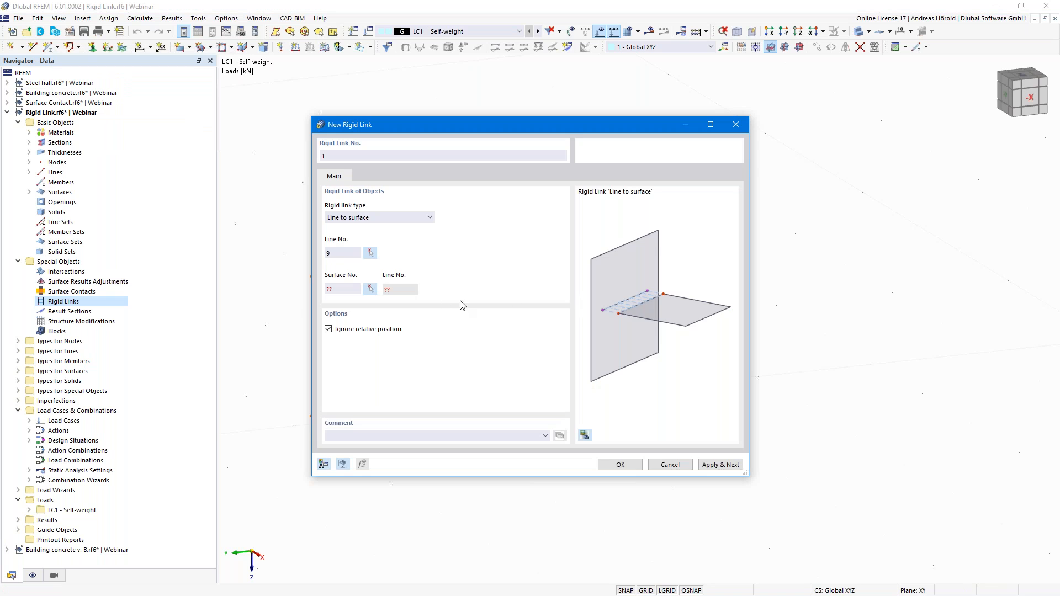
click(369, 291)
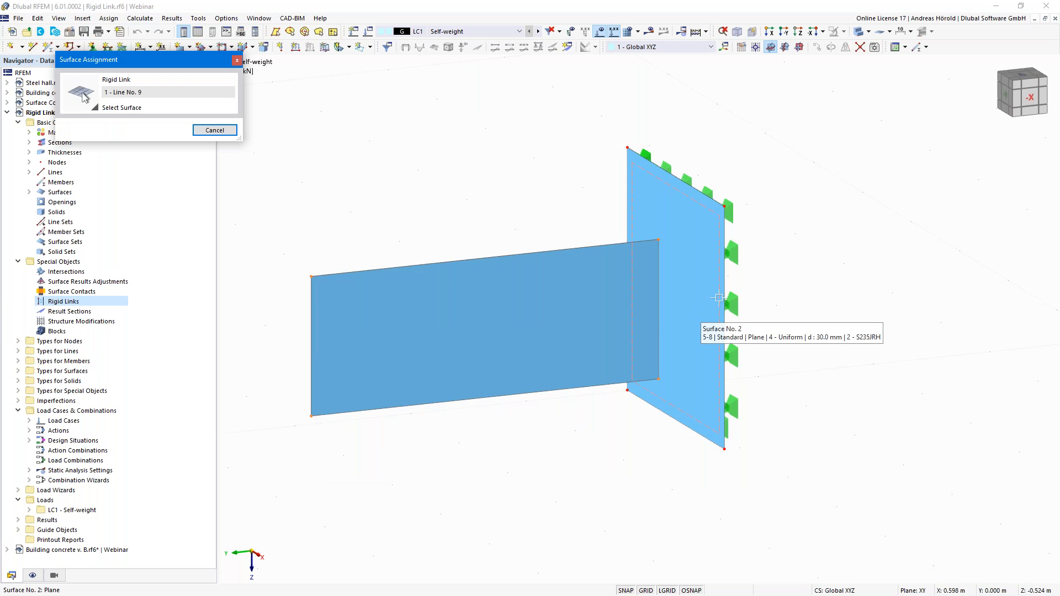
click(715, 301)
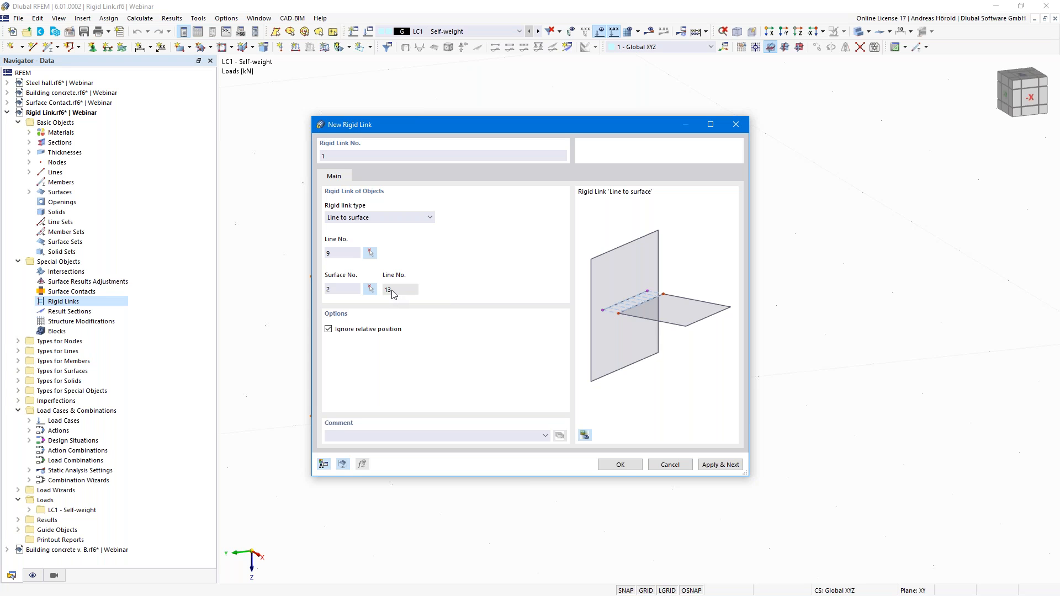
click(622, 464)
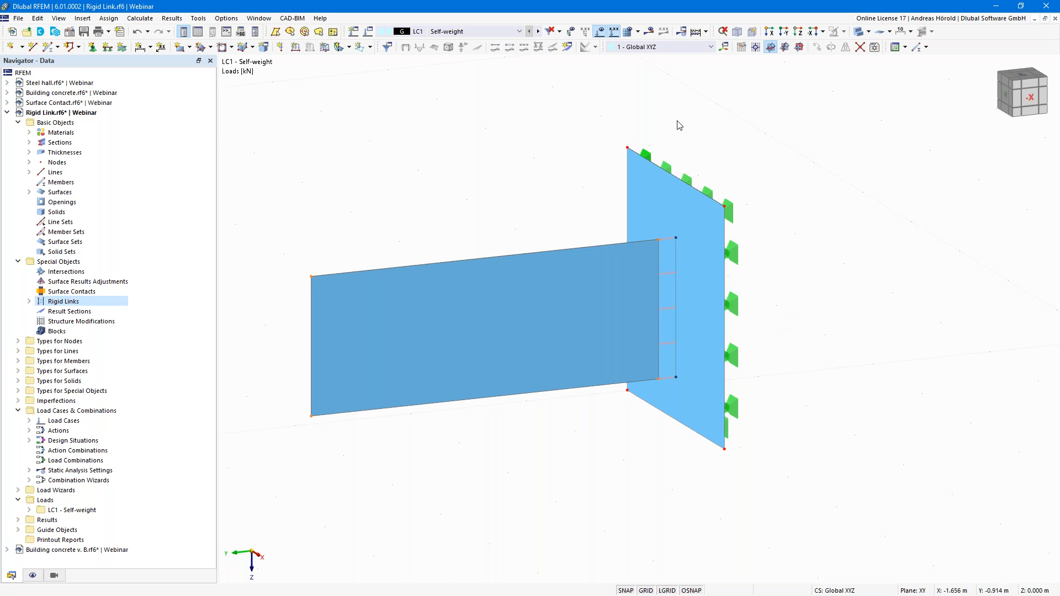
Calculate the Rigid Link model and inspect the global deformations |u| of both plates under LC1 Self-weight.
click(649, 31)
click(575, 350)
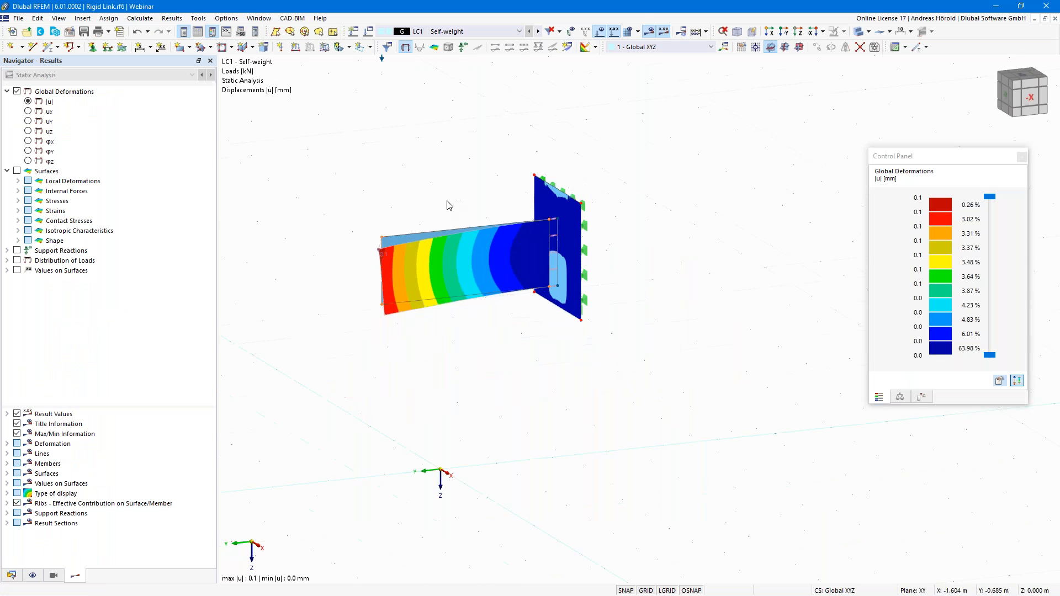
middle_drag(511, 310, 550, 365)
scroll(544, 454, up, 4)
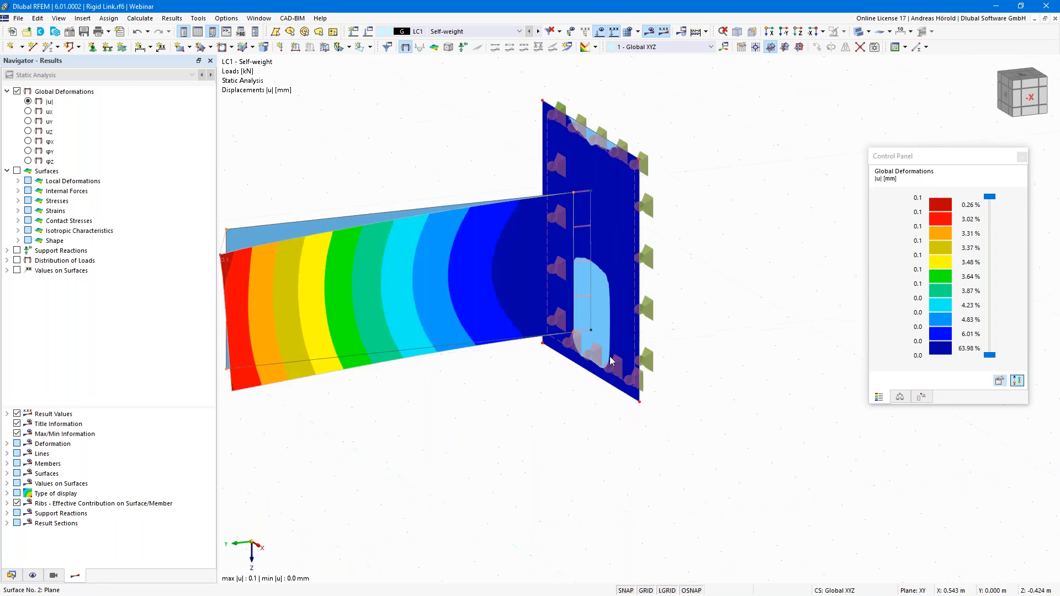
middle_drag(547, 454, 646, 457)
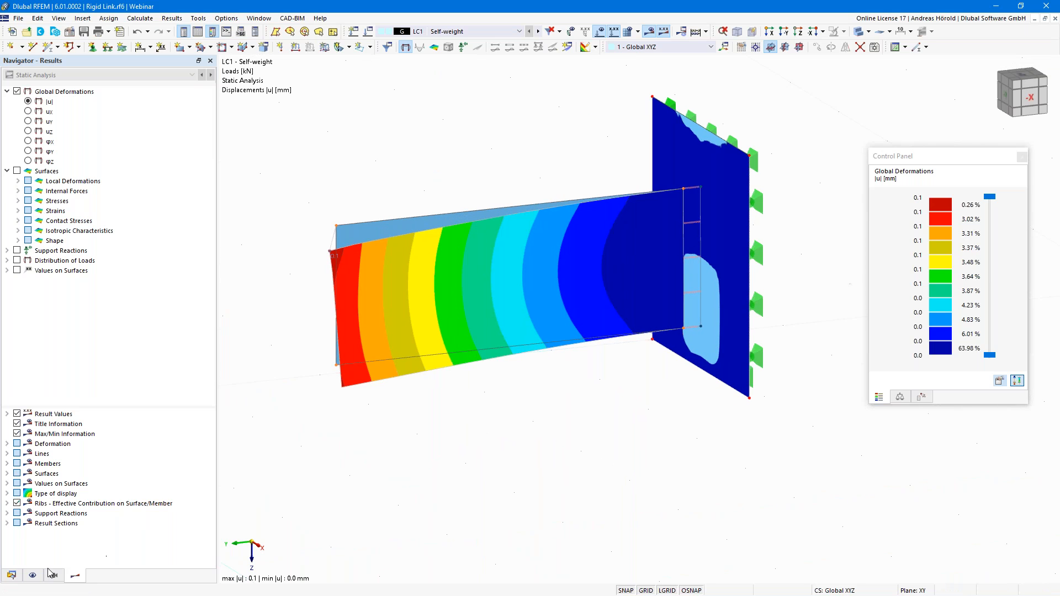
Switch to the Steel hall model, calculate it, and inspect the member axial forces N under LC2 Snow where the steel frames adjoin the building.
click(12, 575)
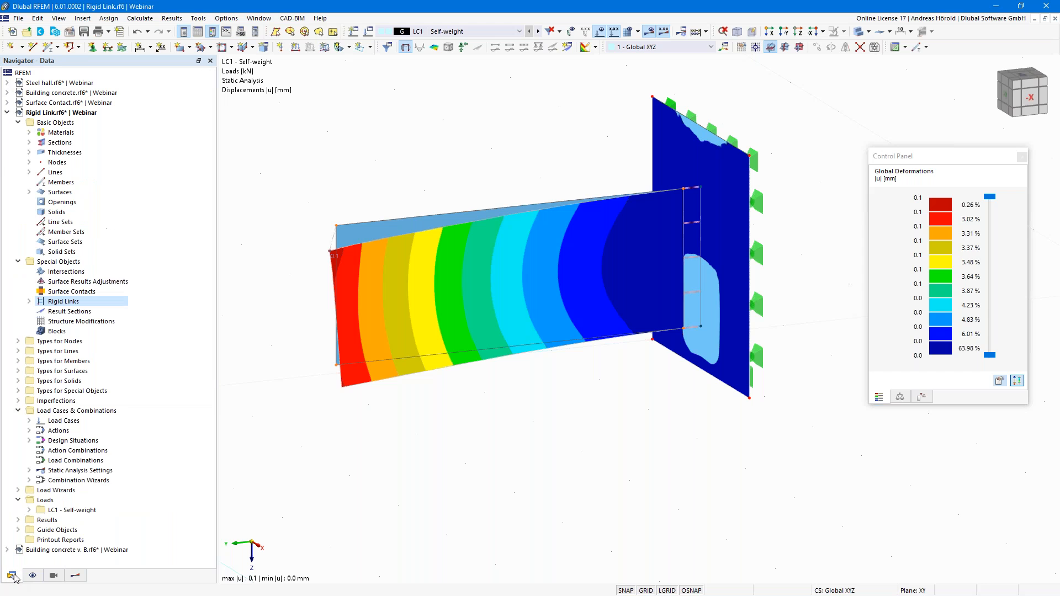
click(60, 84)
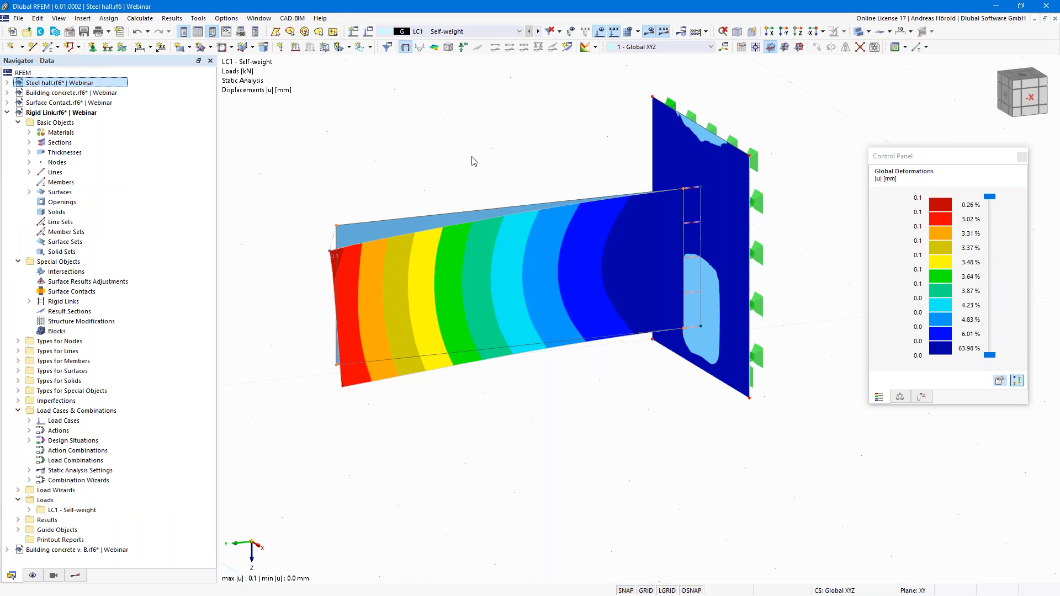
click(649, 30)
click(575, 351)
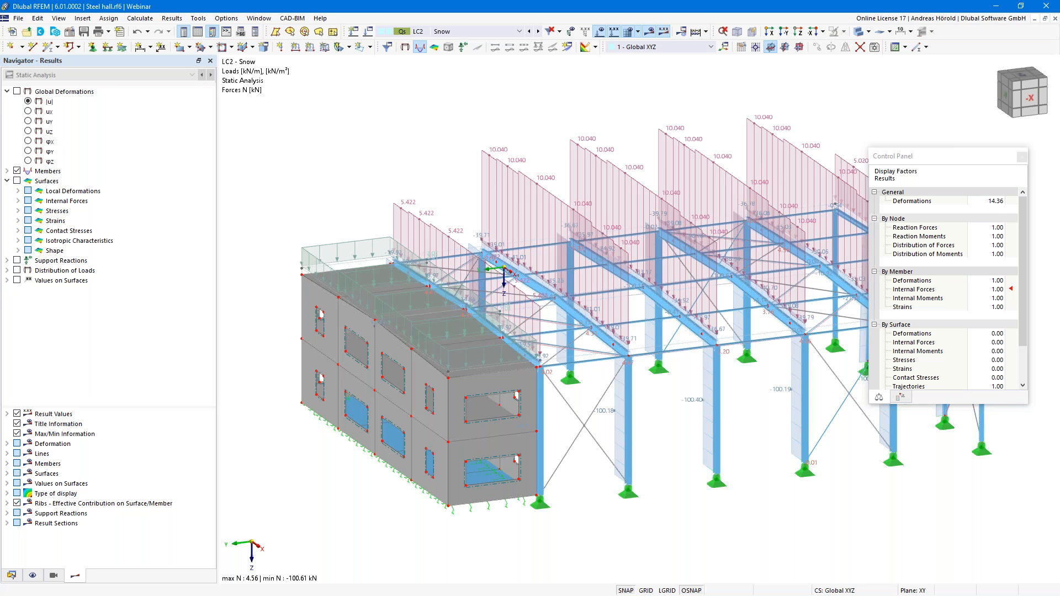
ctrl+middle_drag(728, 419, 548, 409)
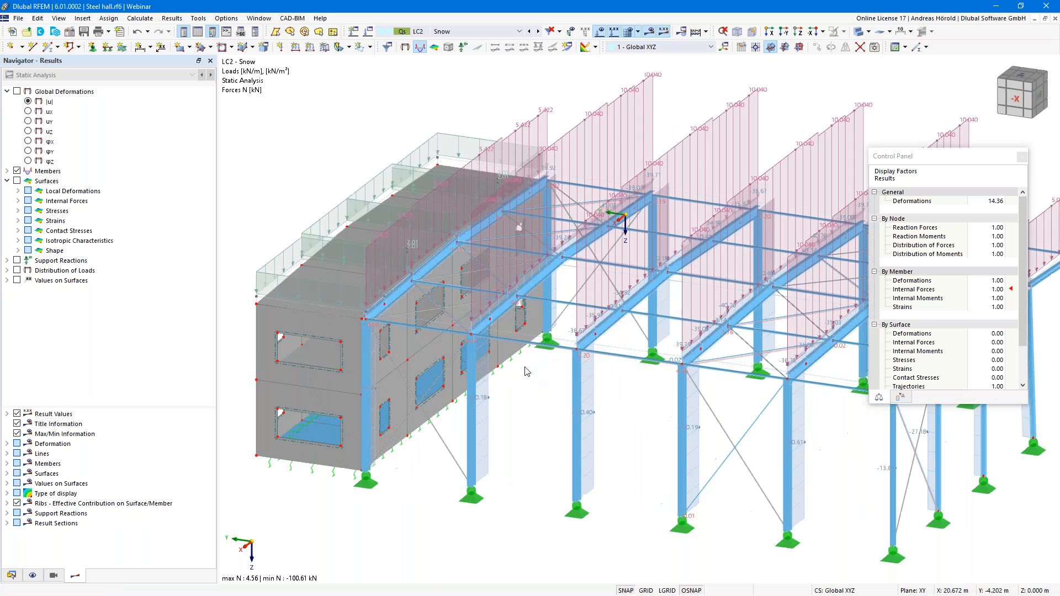
scroll(525, 372, up, 3)
scroll(528, 379, down, 2)
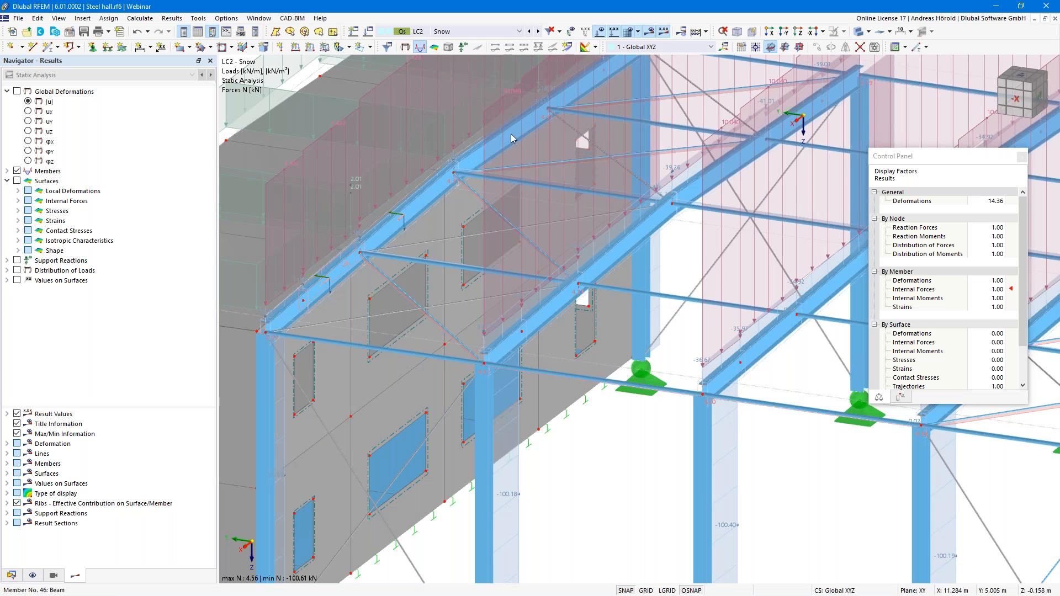
scroll(486, 283, down, 4)
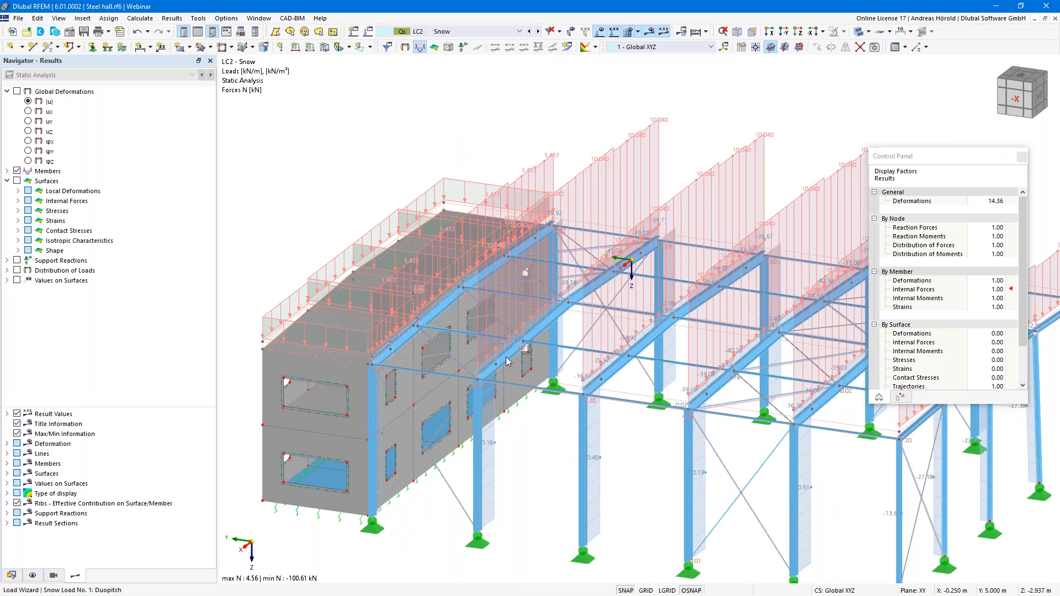
Open the result diagrams of member sets 4-6 for load case LC2 Snow and narrow the diagram window.
scroll(532, 442, up, 2)
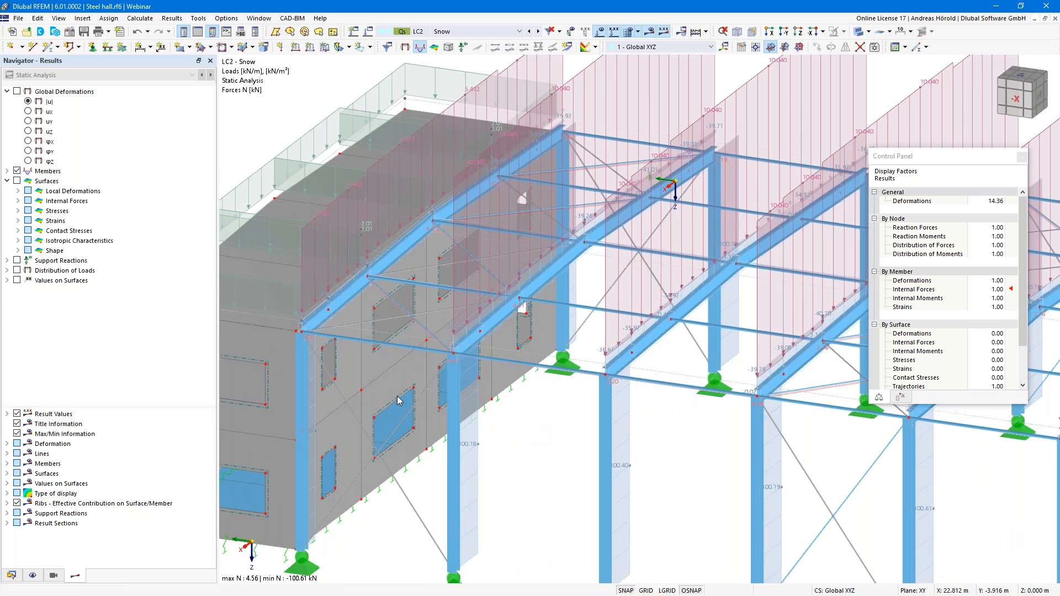
scroll(400, 400, up, 1)
scroll(317, 337, up, 1)
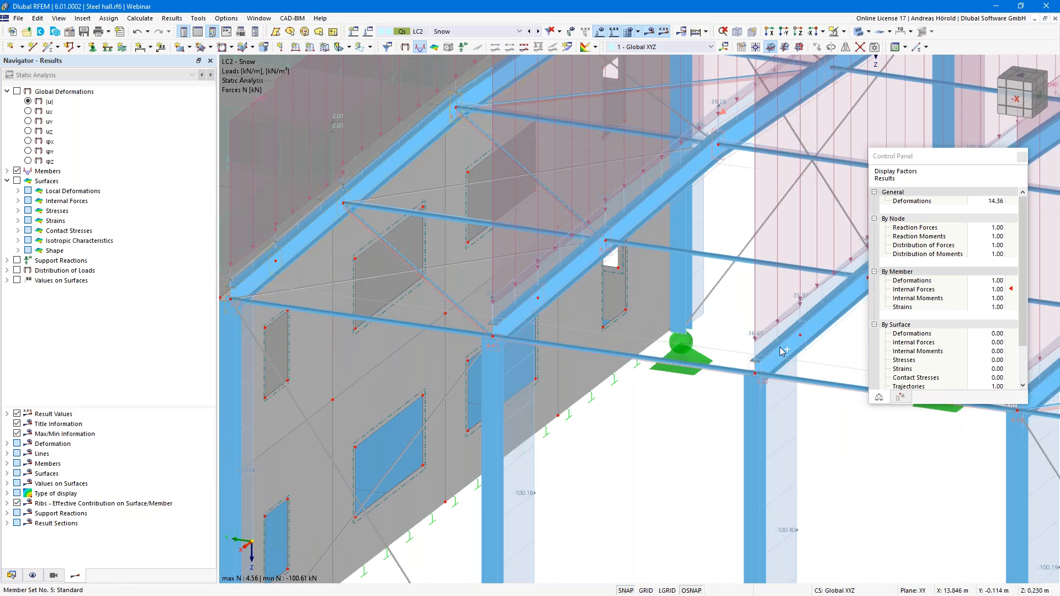
right_click(817, 349)
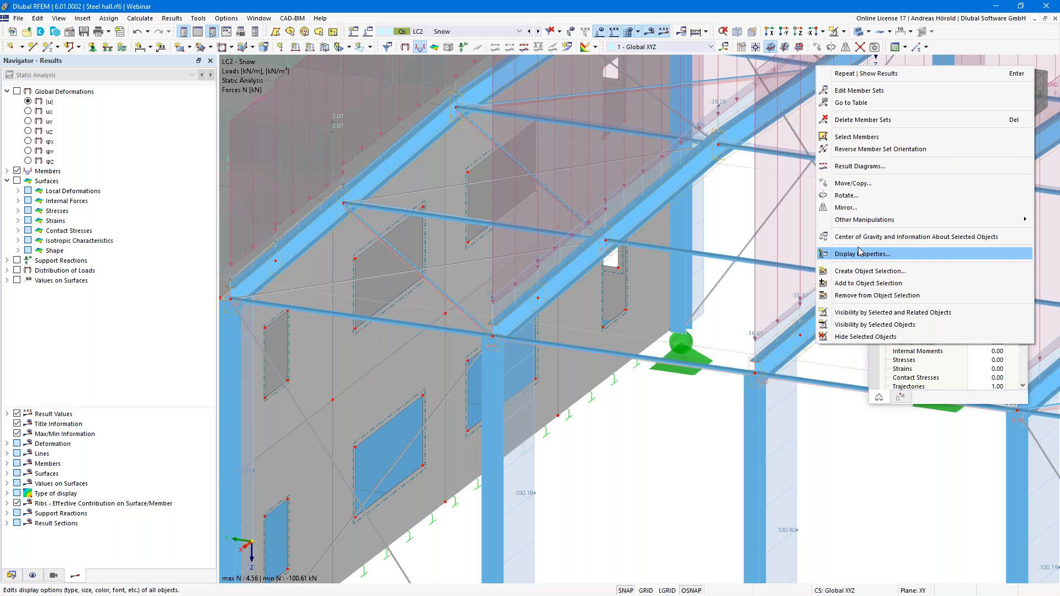
click(859, 167)
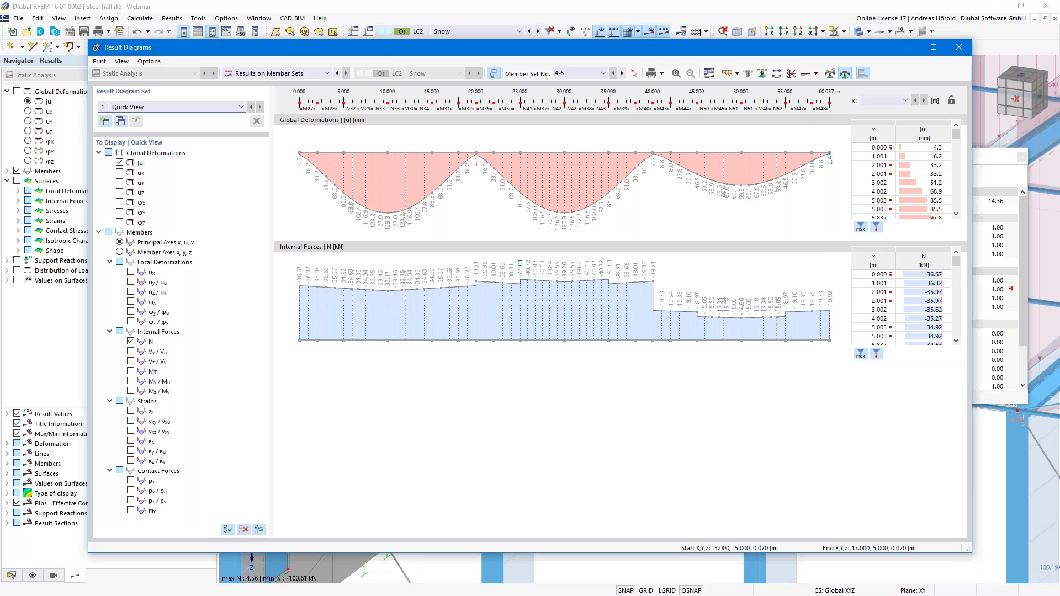
drag(971, 281, 854, 275)
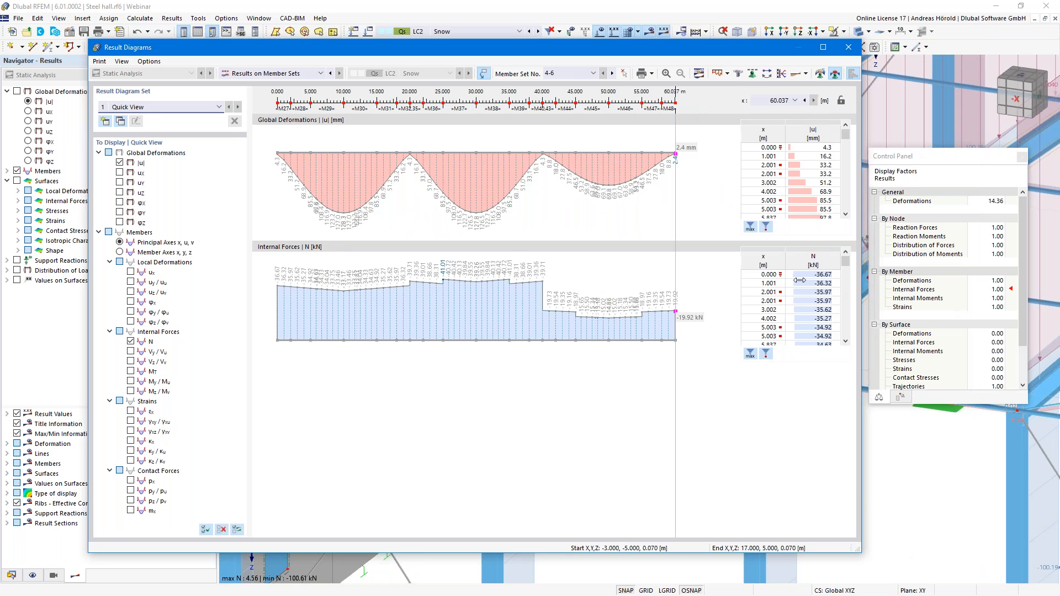
Show the internal moment My/Mu diagram in place of the axial force N diagram.
click(131, 381)
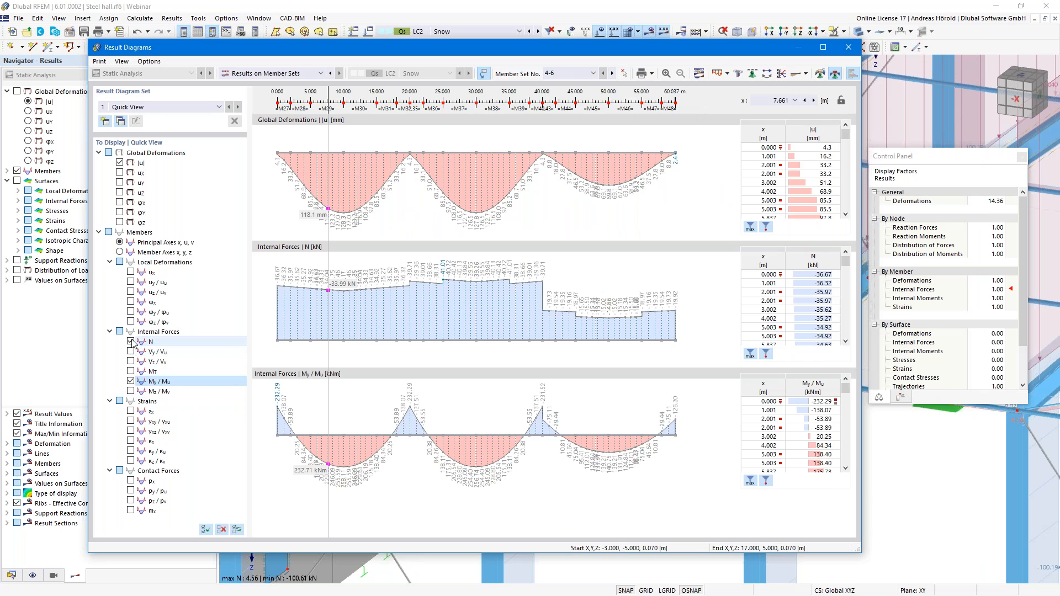
click(130, 342)
drag(325, 204, 743, 84)
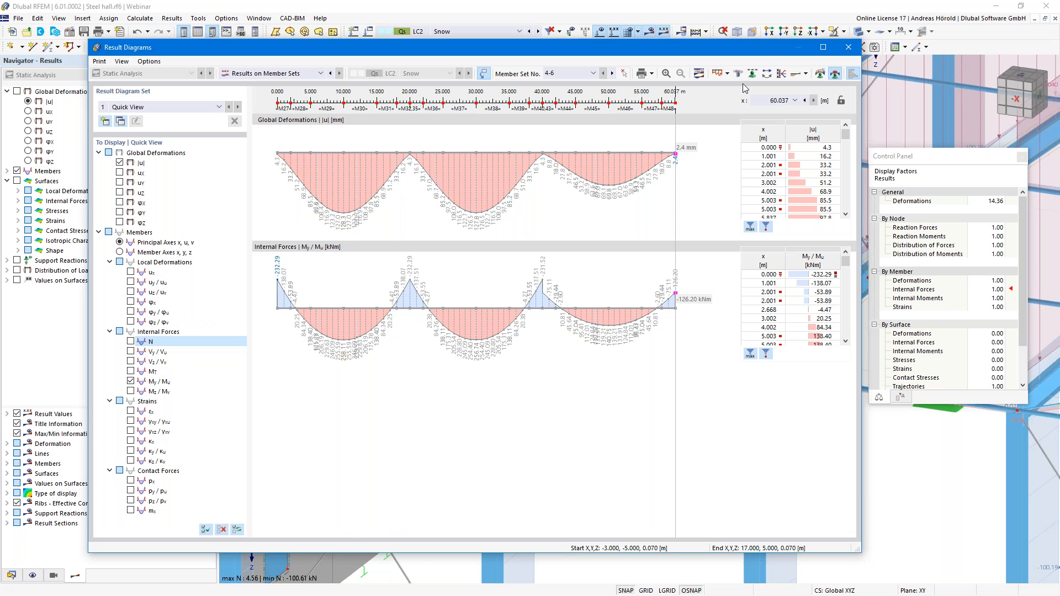
Switch the member set diagrams to Overlapped, to Overlapped | Envelope Only, and finally to Overlapped | Descriptions.
click(717, 73)
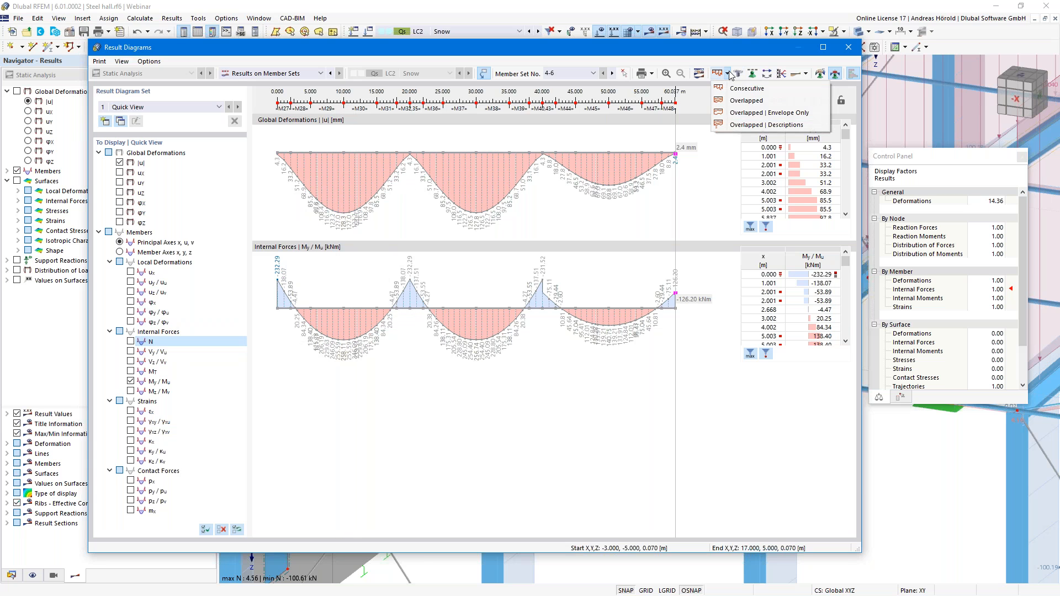
click(746, 100)
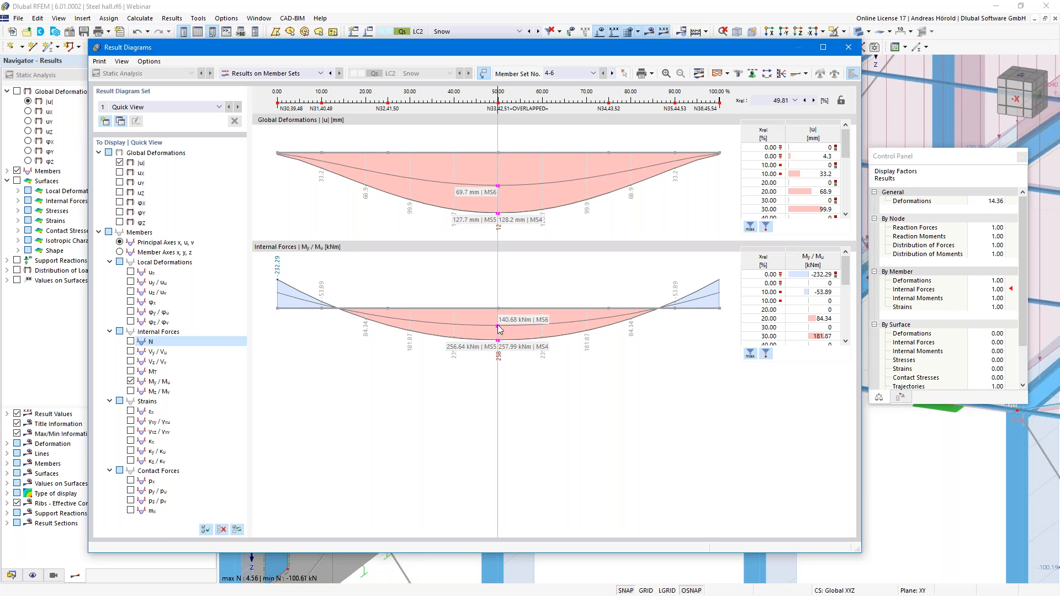
click(727, 74)
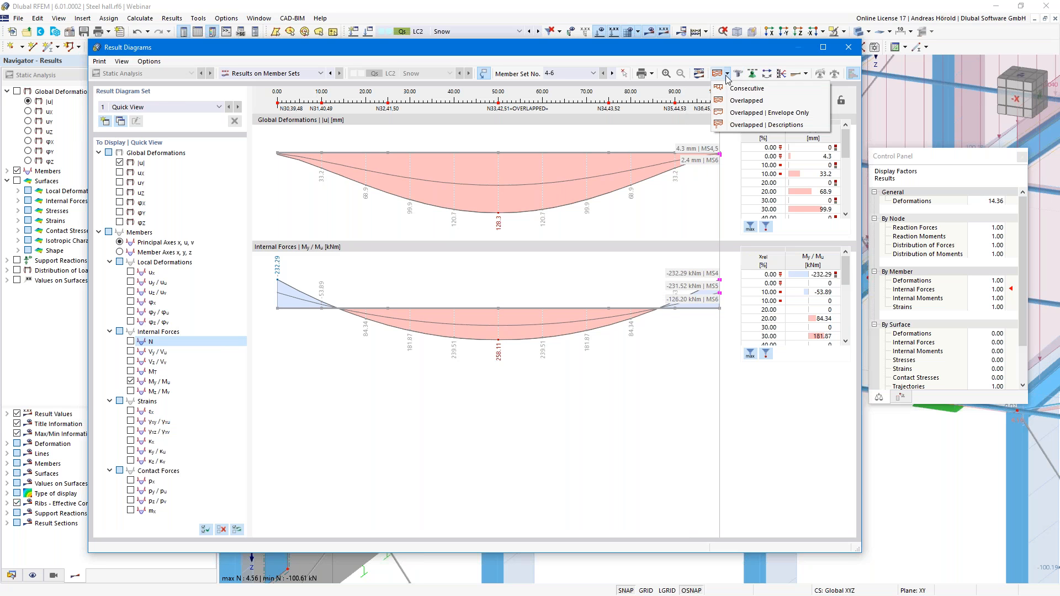
click(748, 113)
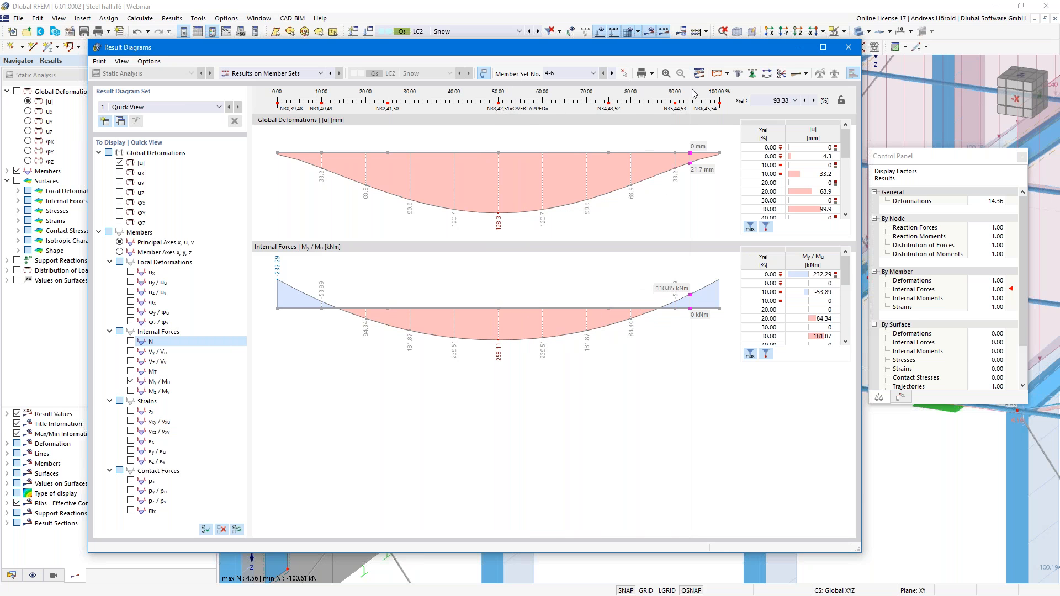
click(727, 74)
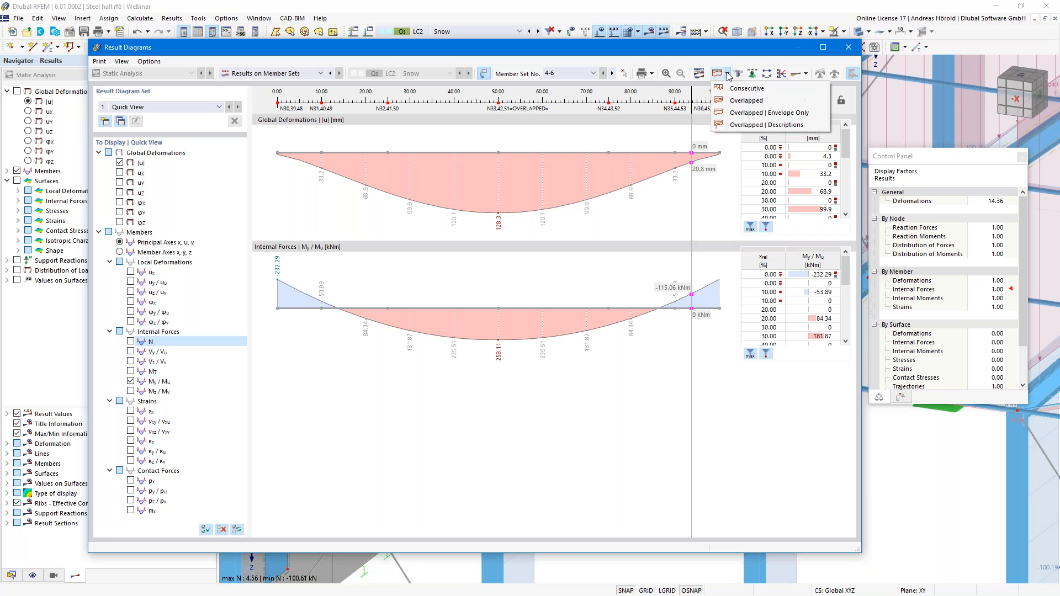
click(741, 126)
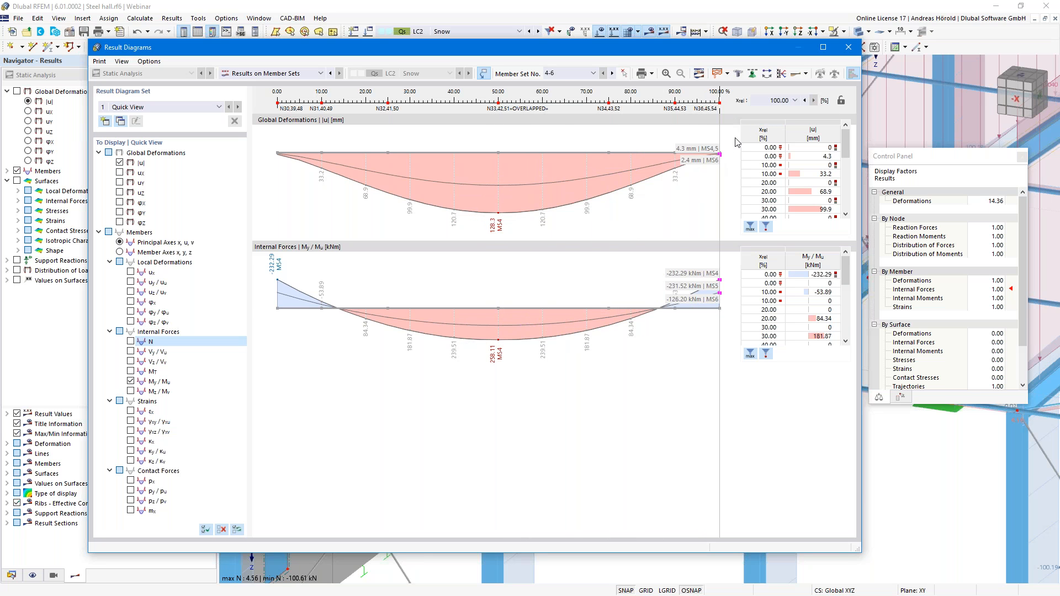
click(806, 75)
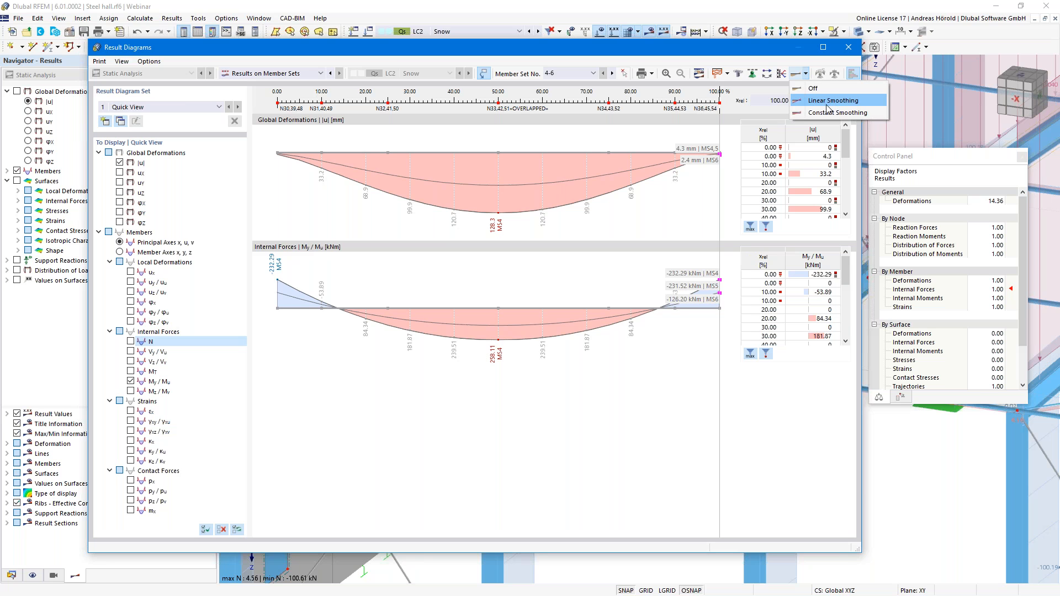
click(700, 228)
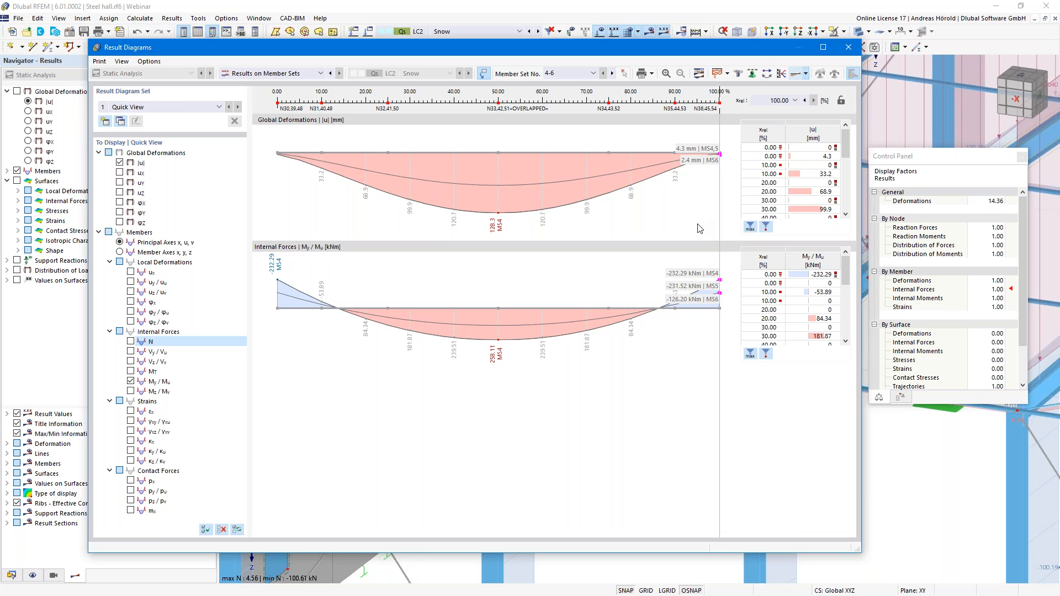
click(698, 224)
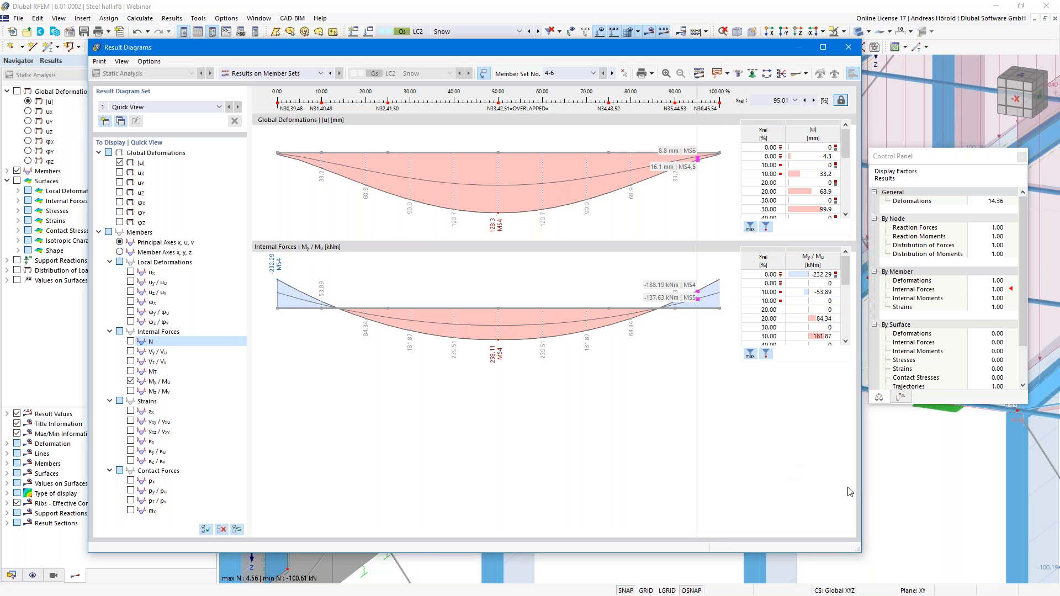
click(921, 468)
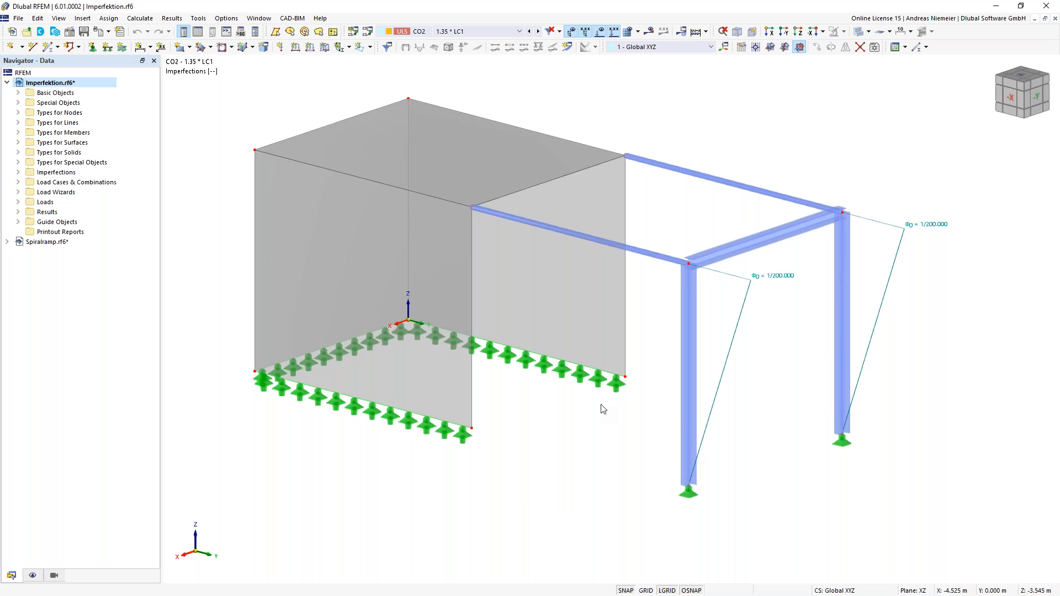
Examine the column imperfections in CO2, IC1 - In X and IC2 - In Y, and expand the list of imperfection cases.
ctrl+middle_drag(567, 447, 607, 442)
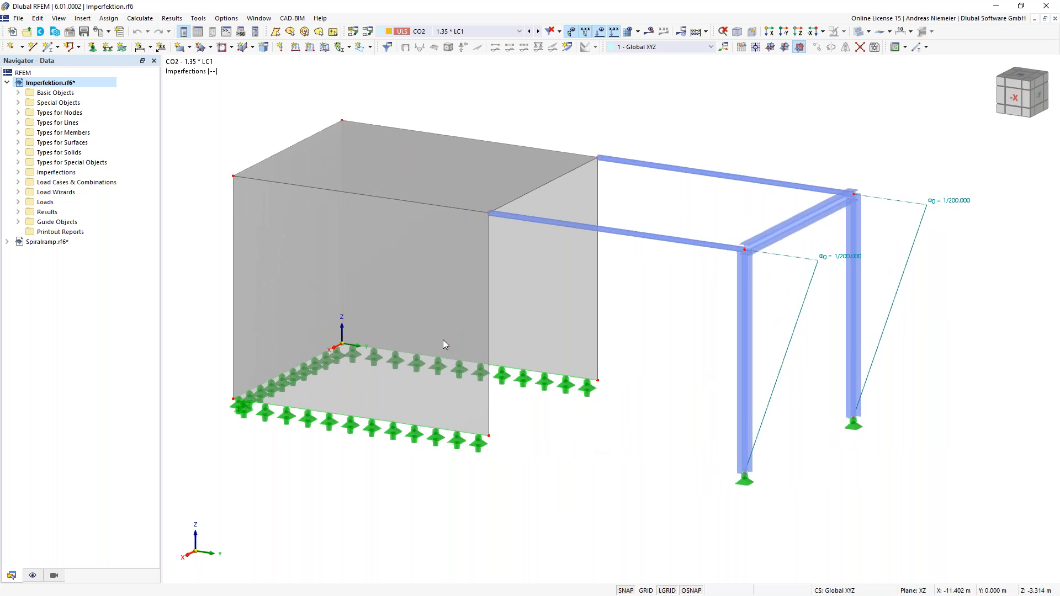
scroll(607, 488, down, 1)
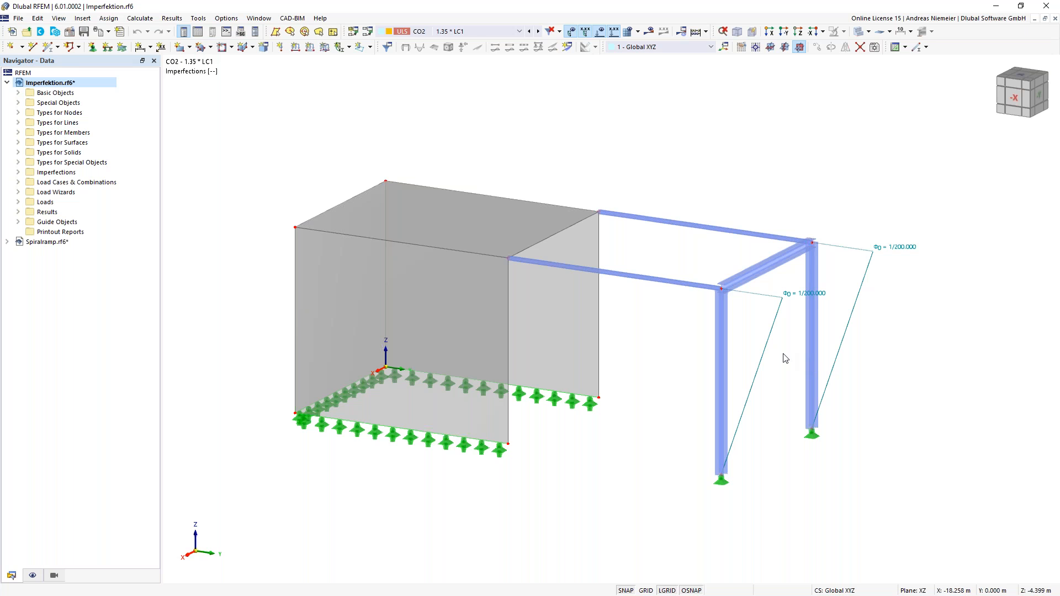
click(765, 351)
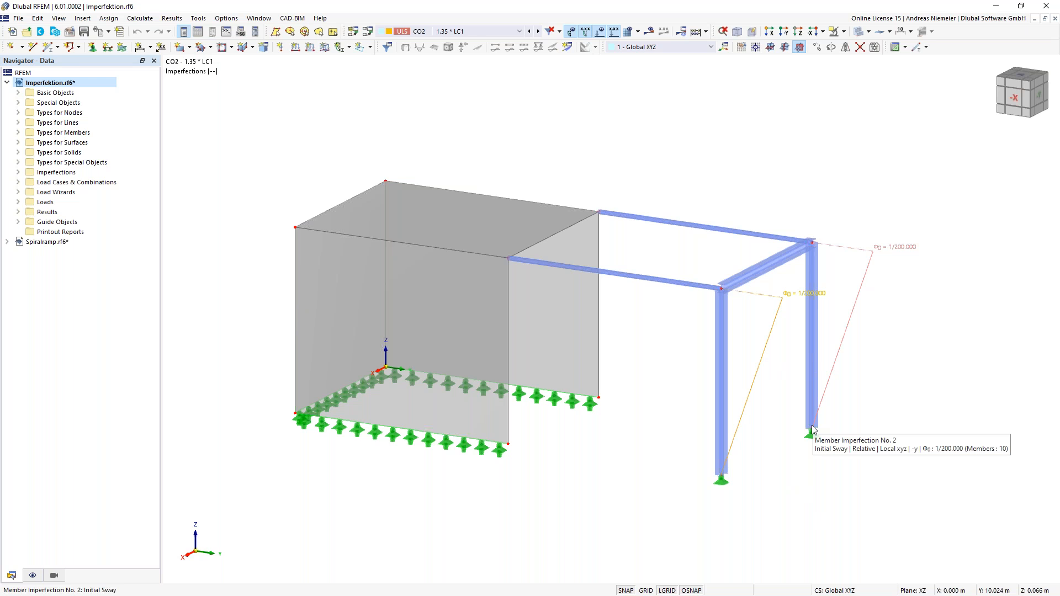
click(519, 32)
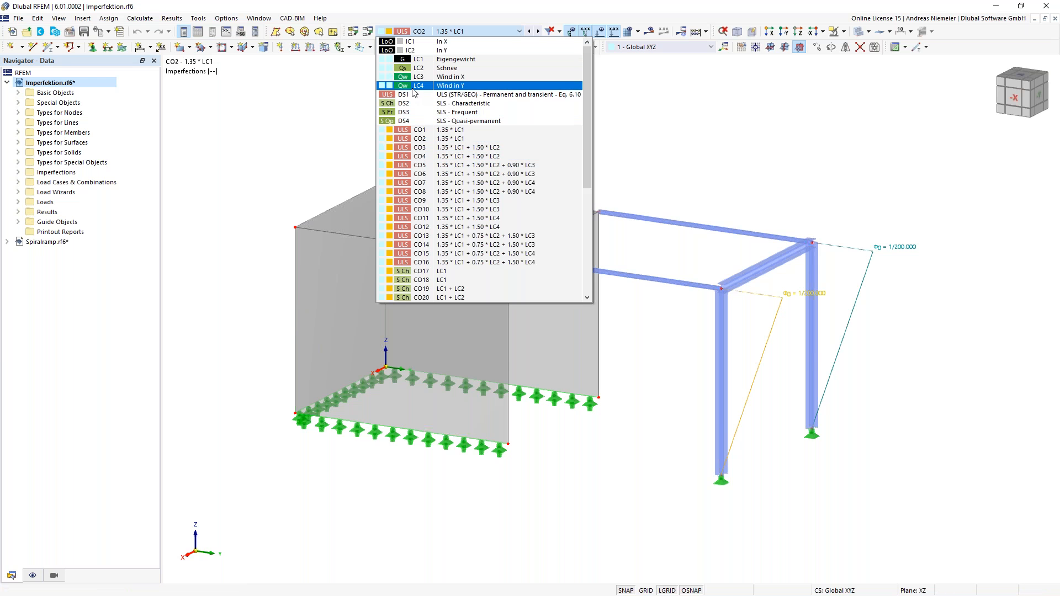
click(418, 44)
middle_drag(614, 178, 575, 159)
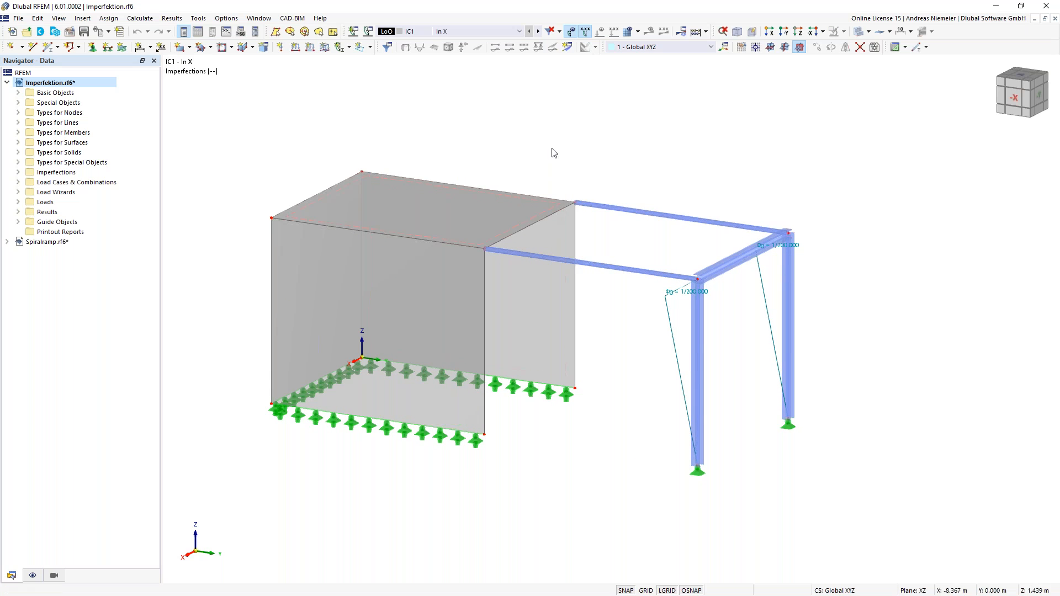
click(539, 32)
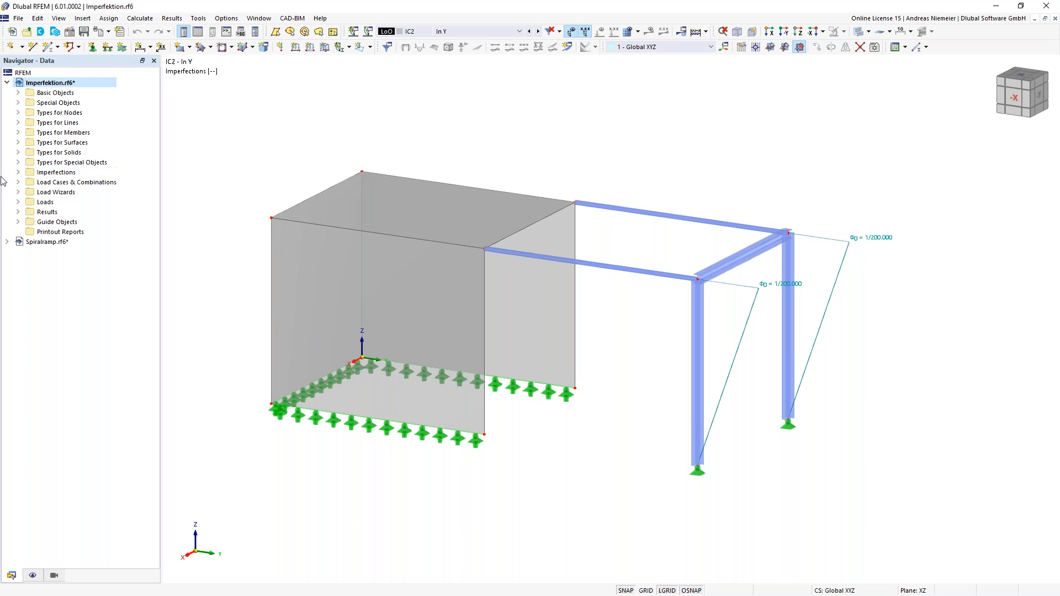
click(18, 172)
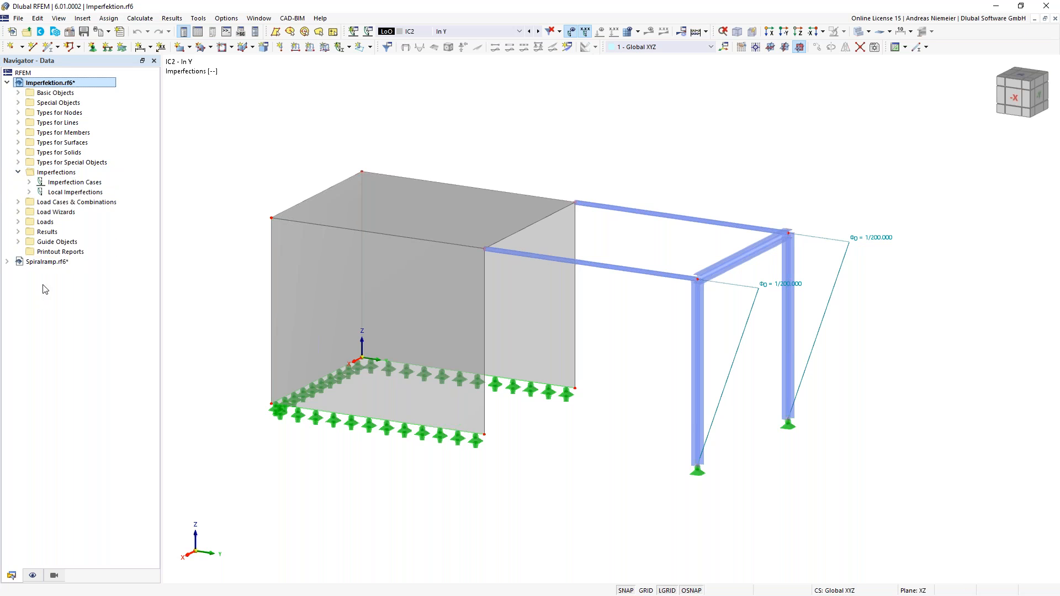
click(29, 182)
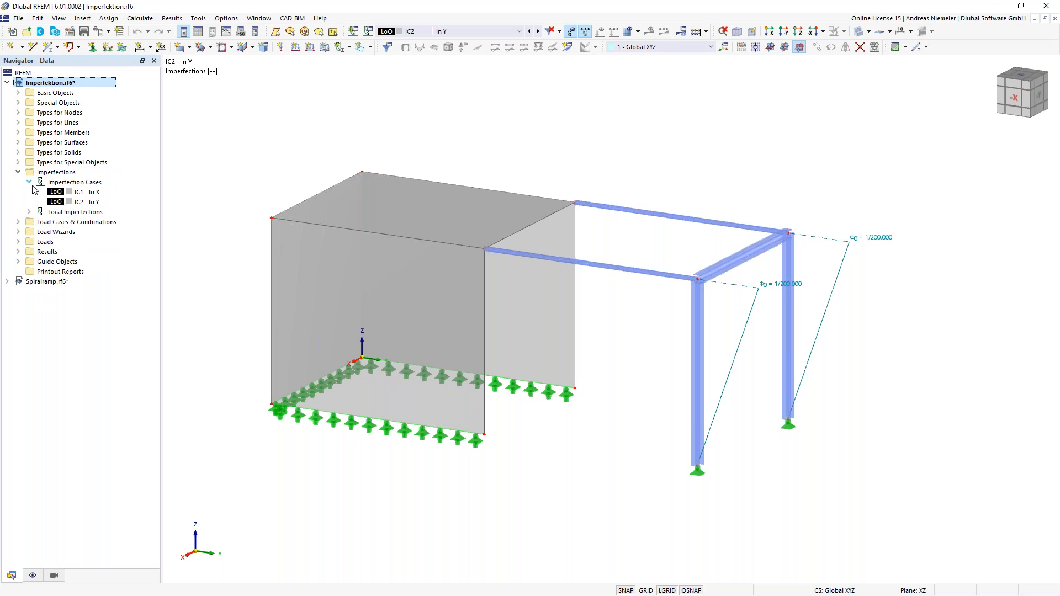
Try the Consider imperfection option for LC1 Eigengewicht in Load Cases & Combinations, review CO1's imperfection setting, and discard the changes.
right_click(94, 223)
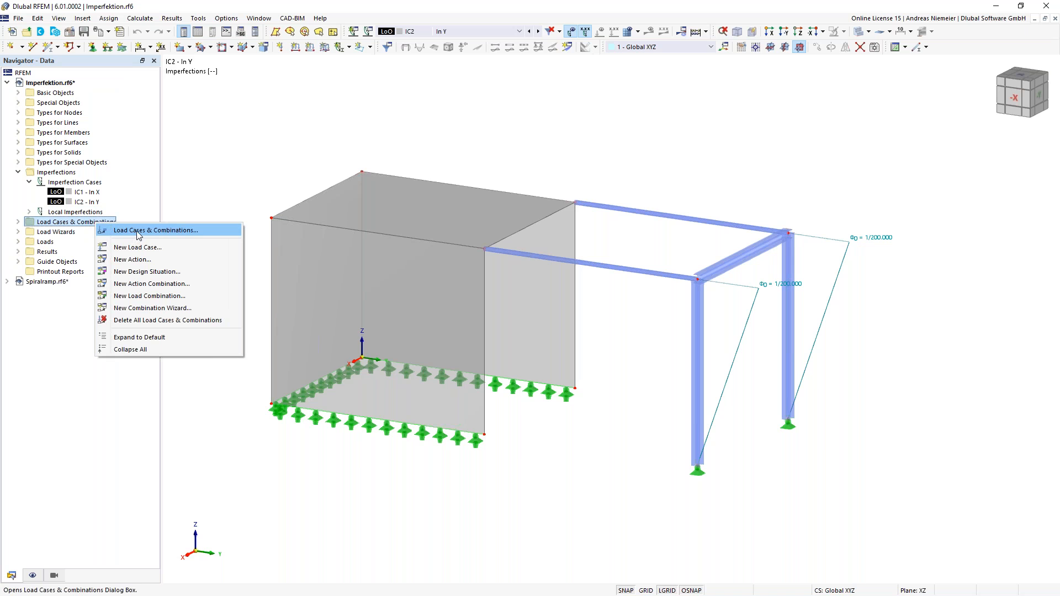
click(137, 231)
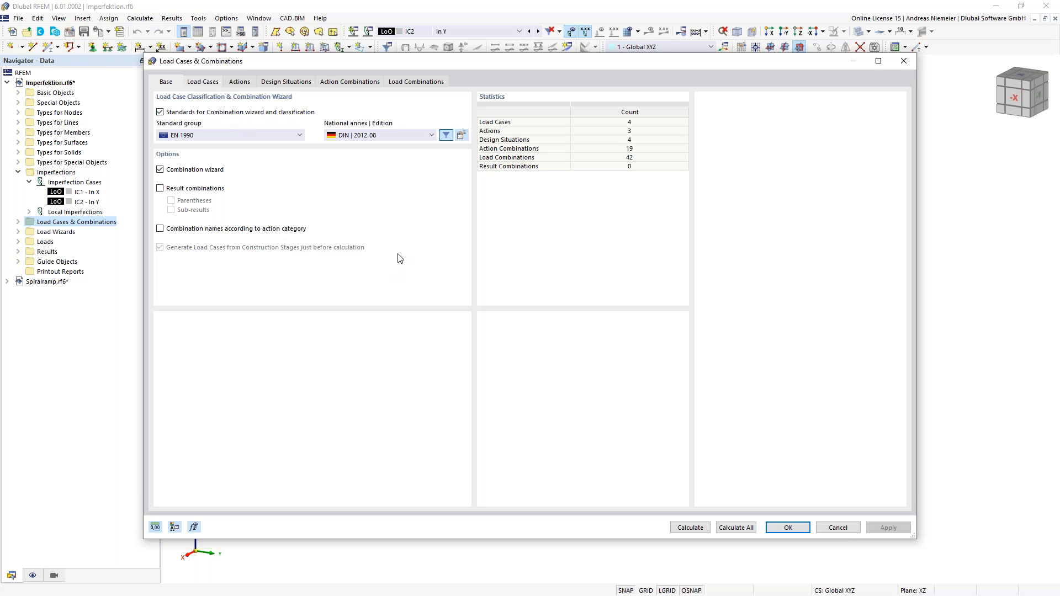
key(ctrl+Tab)
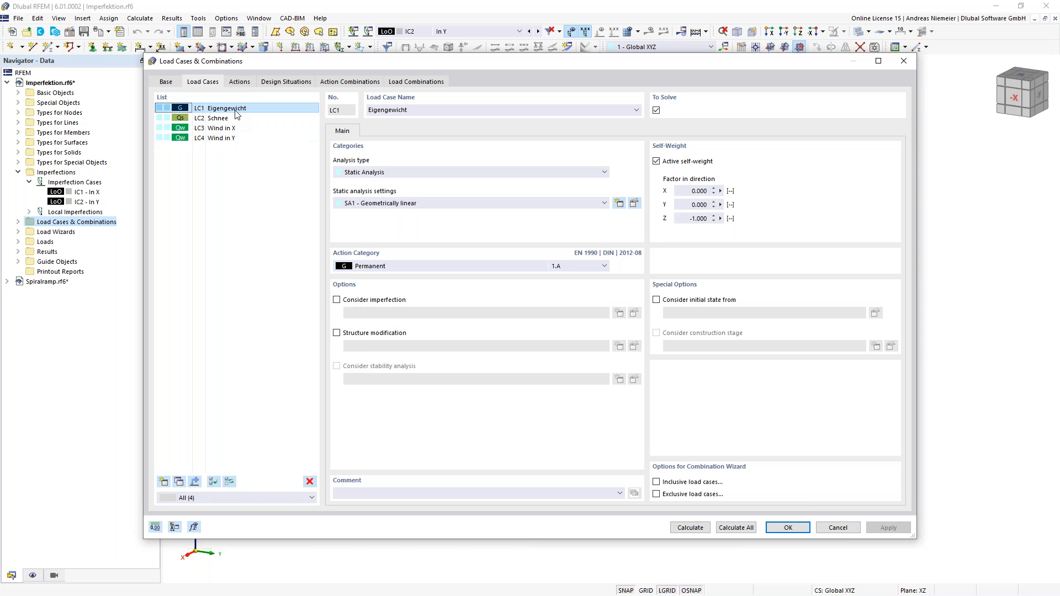
click(337, 299)
click(365, 313)
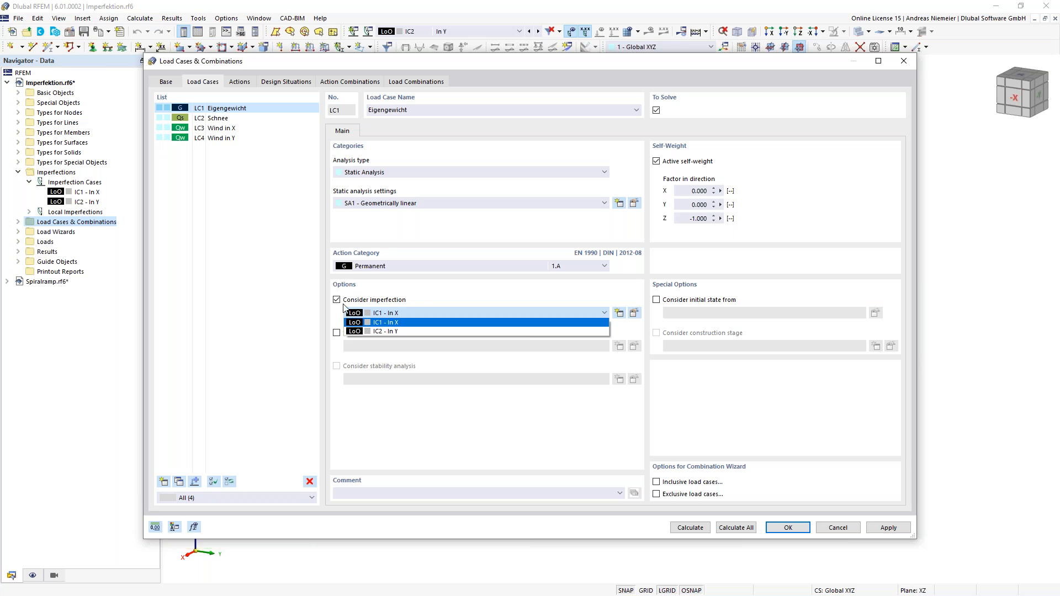
click(433, 300)
click(336, 299)
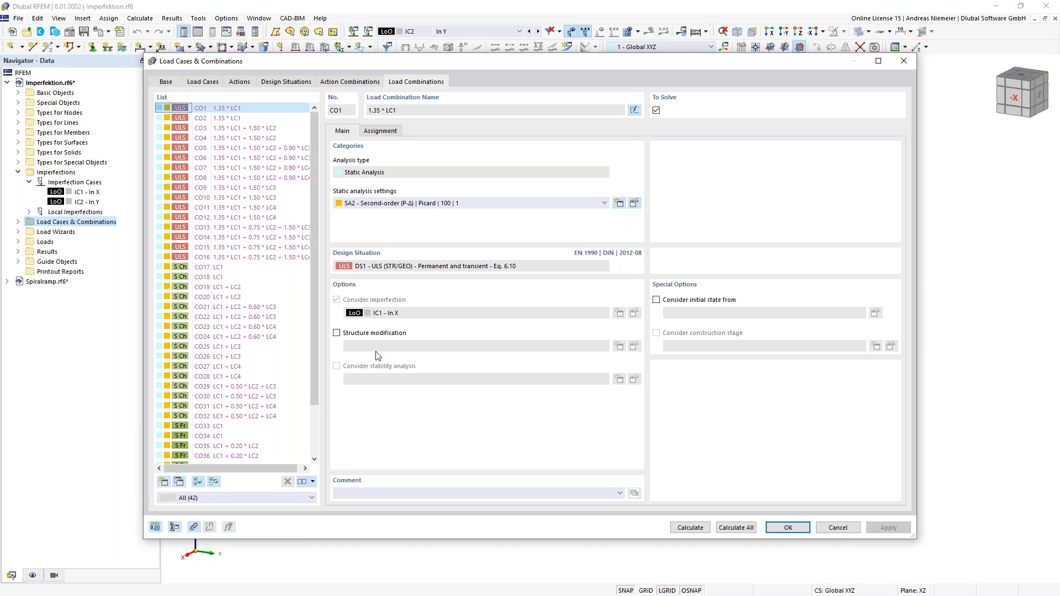
click(839, 529)
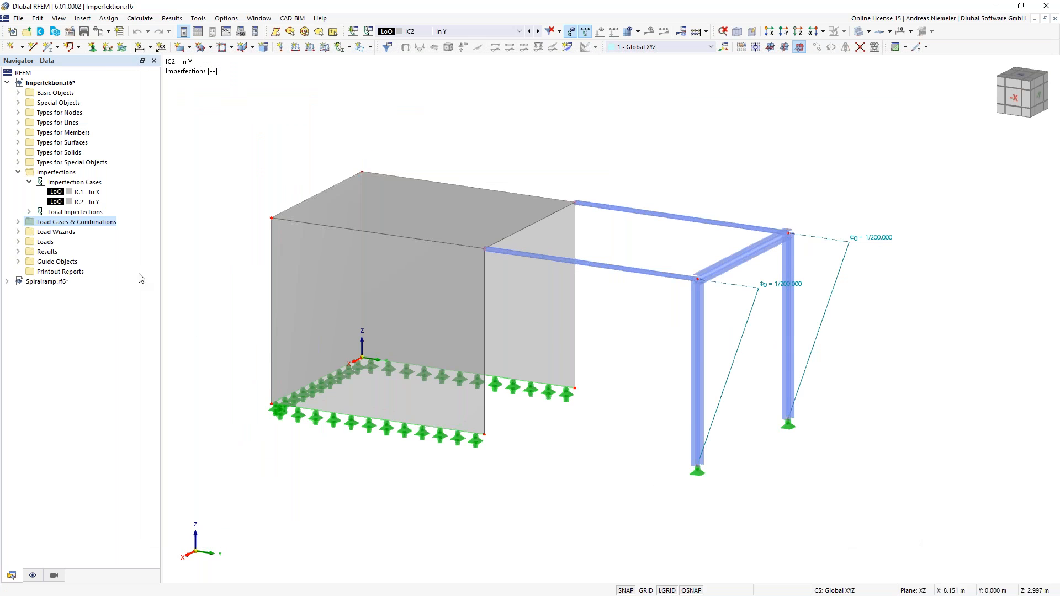
Edit imperfection case IC1 - In X and assign it to load case LC3 Wind in X.
right_click(84, 192)
click(173, 276)
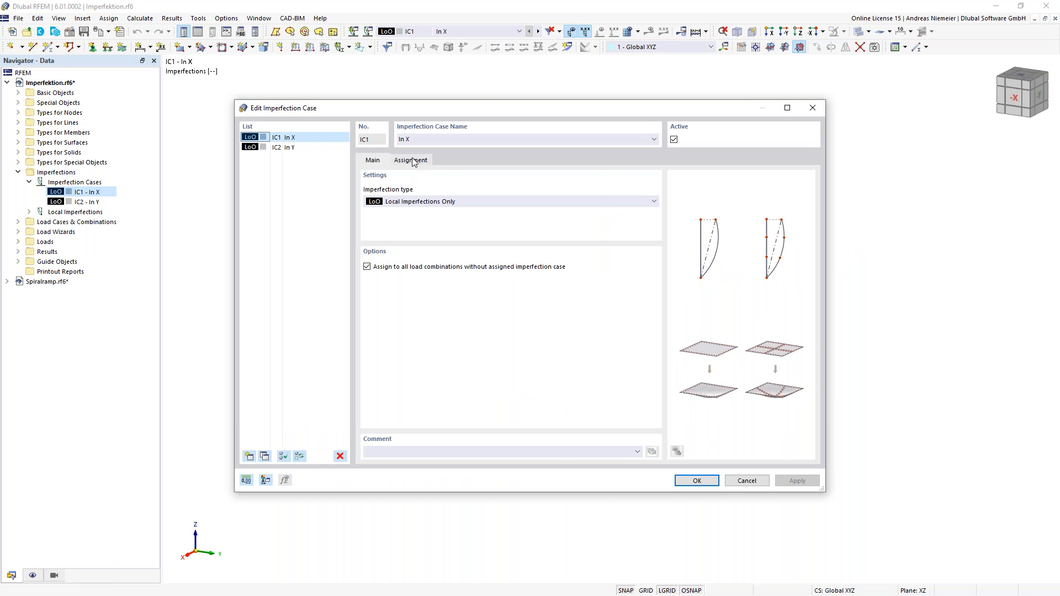
click(411, 160)
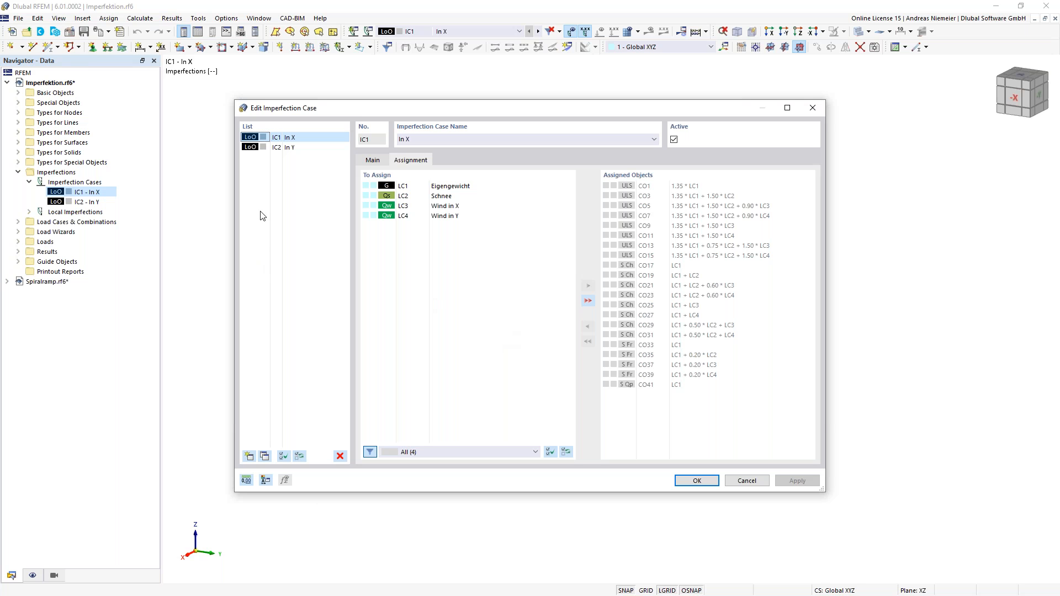
double_click(455, 207)
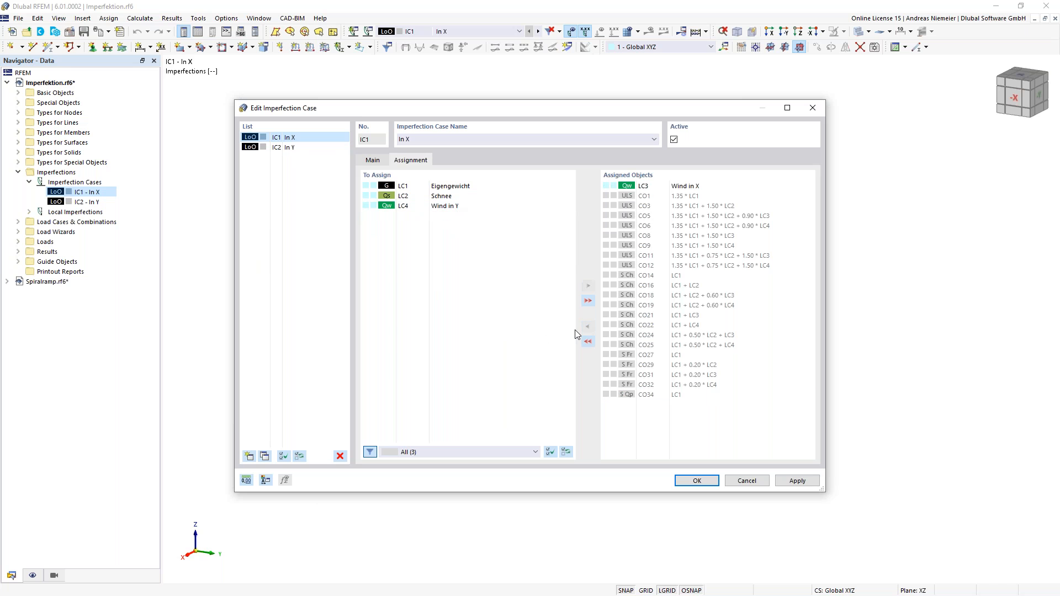
Assign imperfection case IC2 - In Y to load case LC4 Wind in Y and apply the imperfection case changes.
click(297, 147)
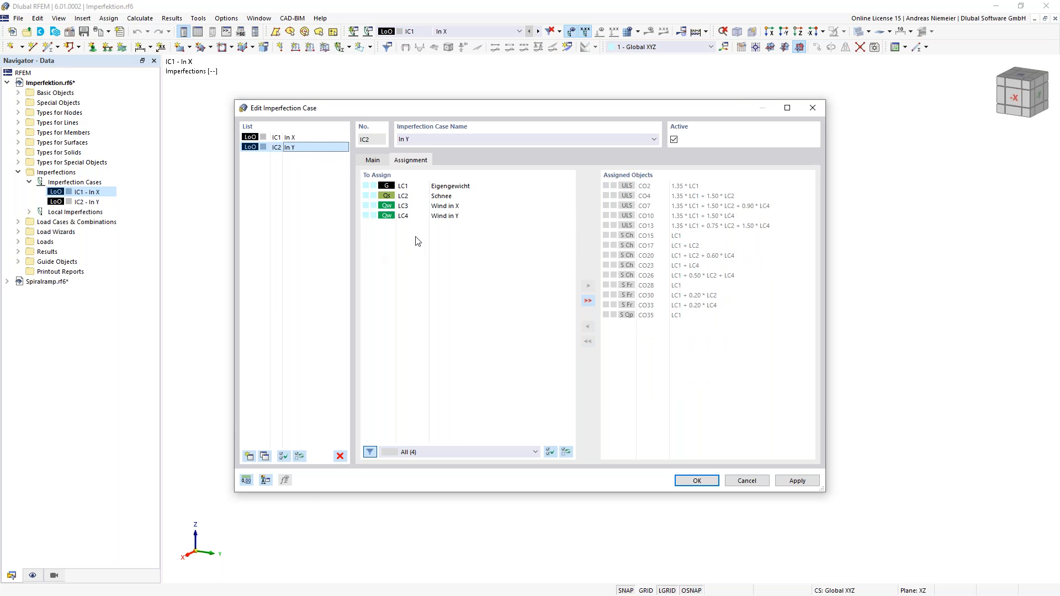
double_click(451, 218)
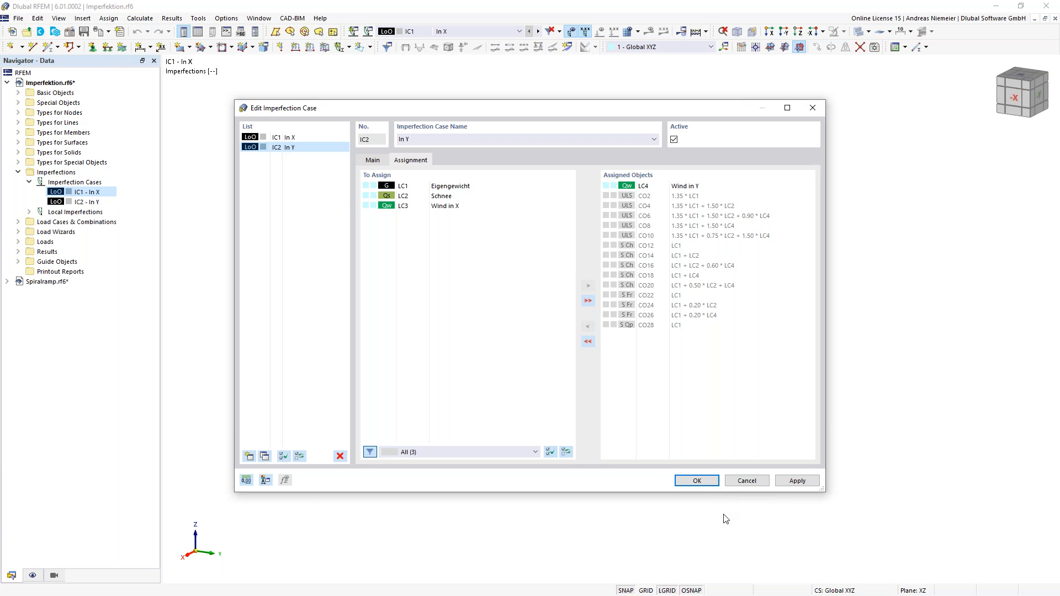
click(701, 481)
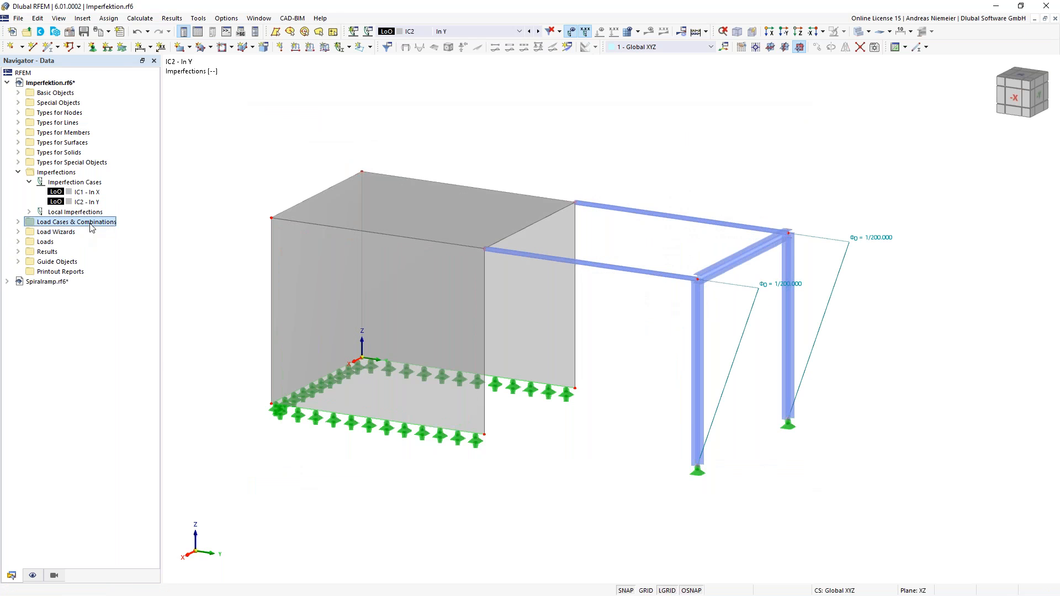
Open the load combinations in Load Cases & Combinations and compare the assigned load cases and considered imperfections of CO1 and CO2.
right_click(91, 224)
click(122, 234)
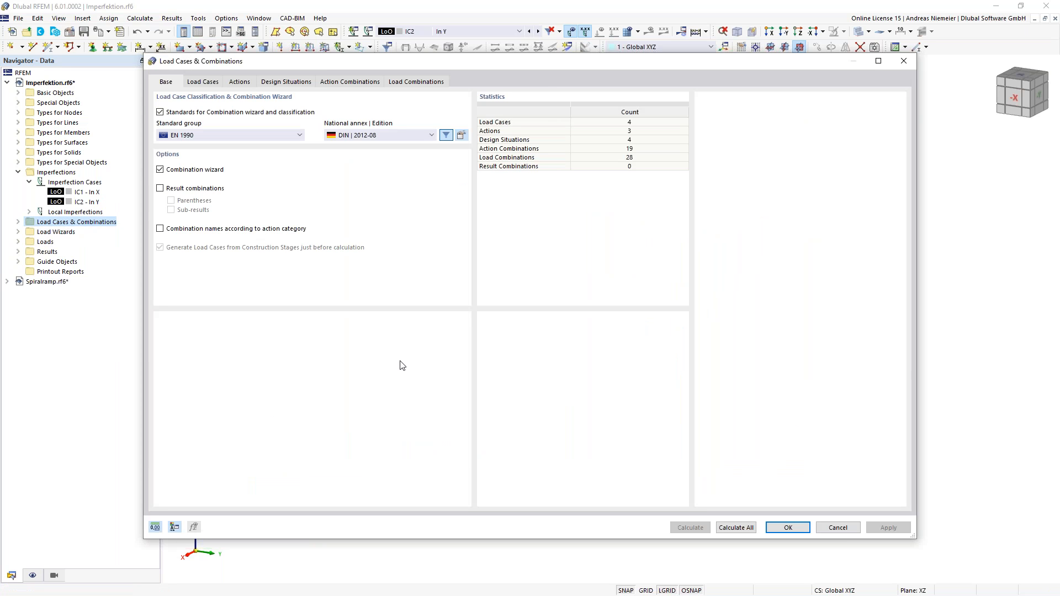
click(418, 83)
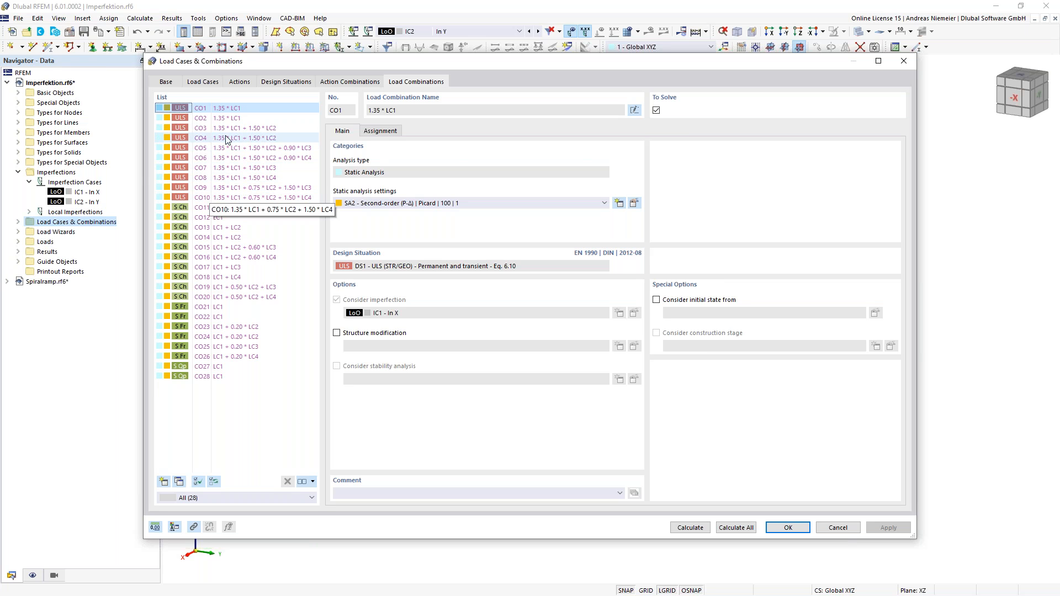
click(387, 134)
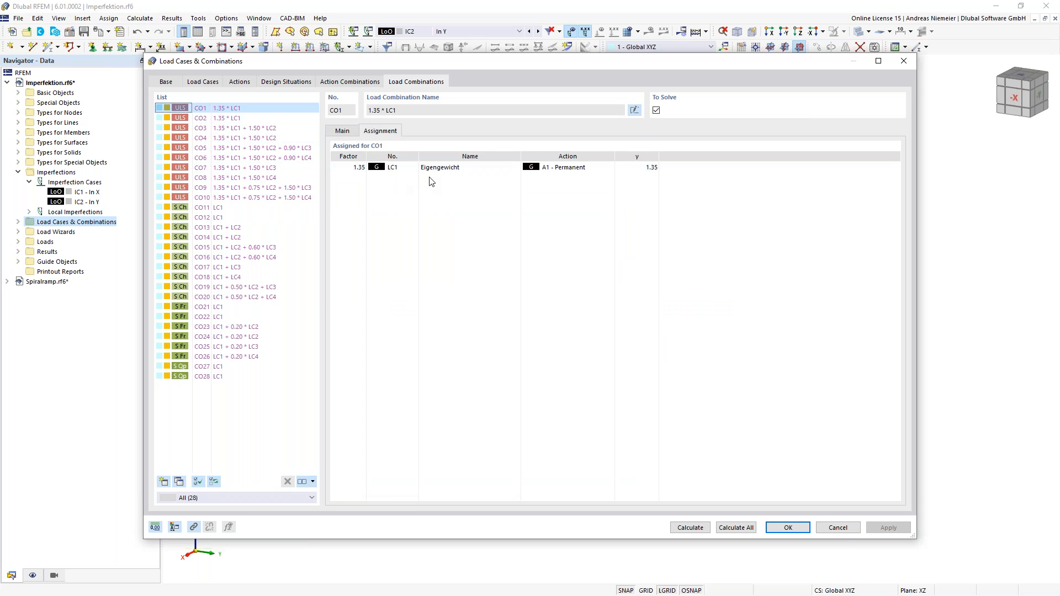
click(243, 118)
click(348, 131)
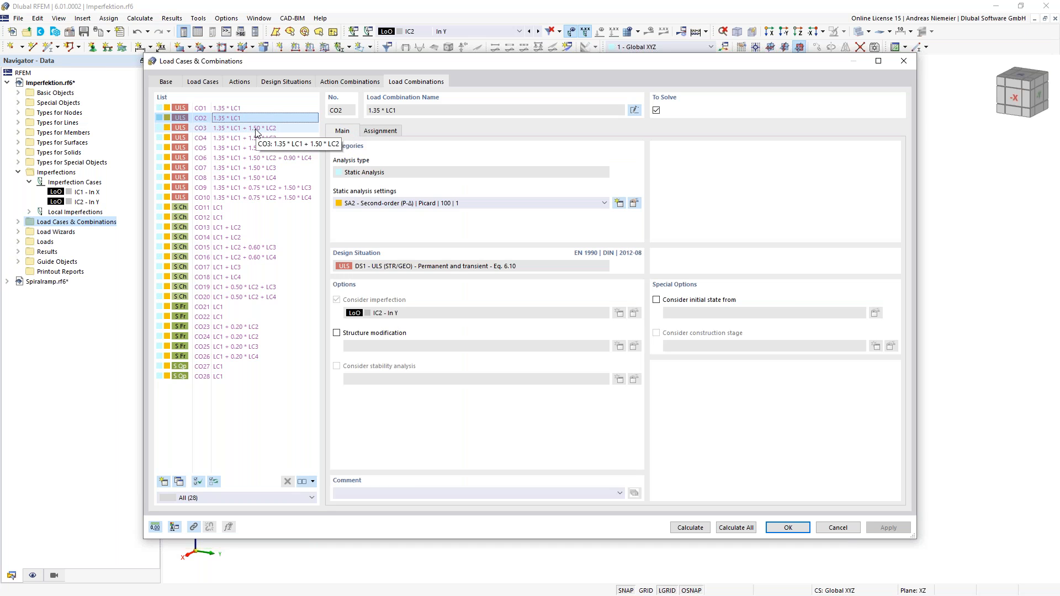
key(Up)
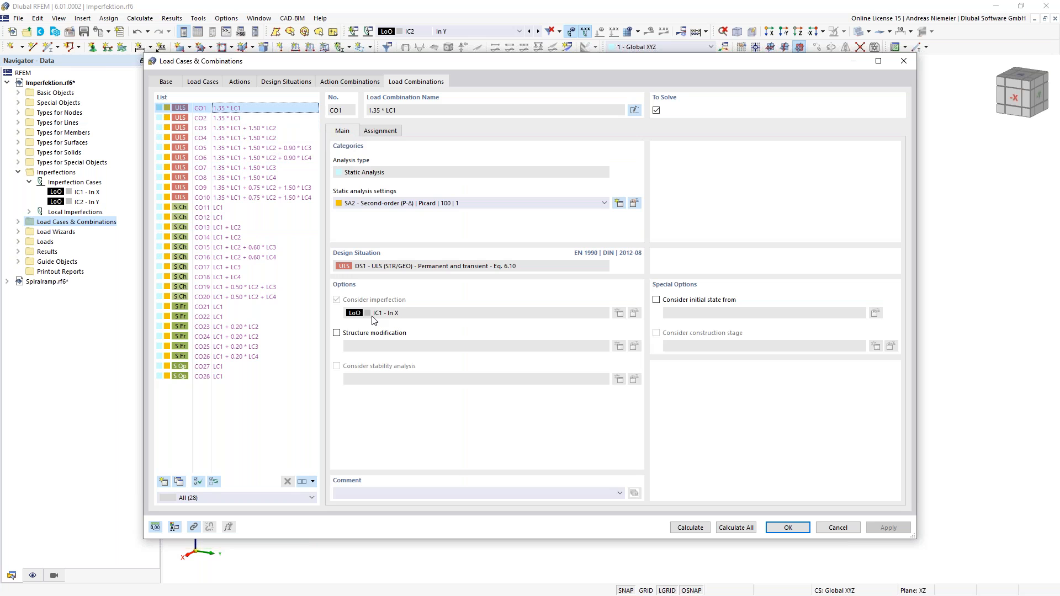
click(249, 118)
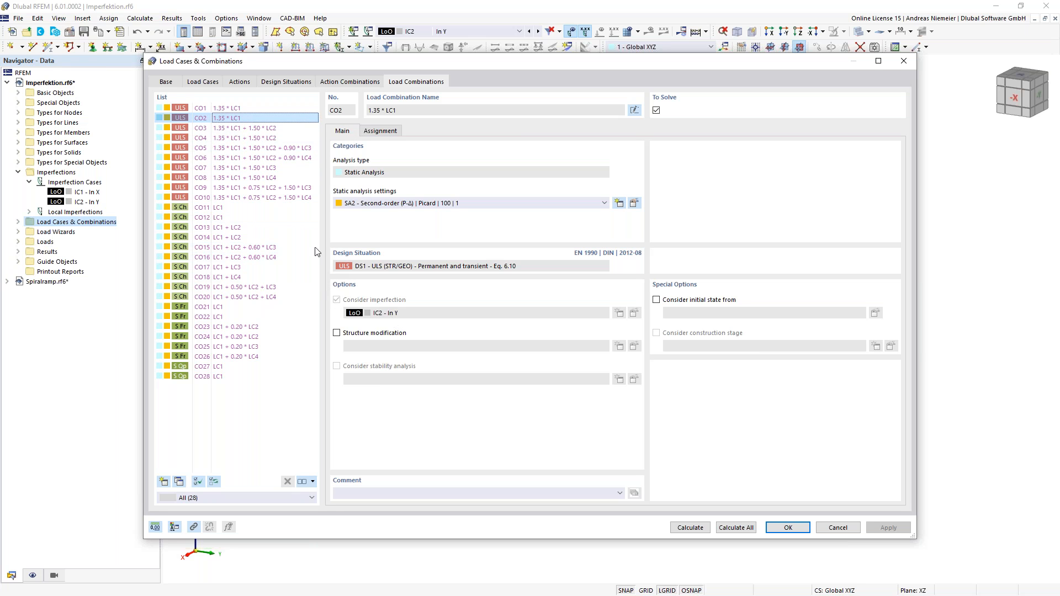
Check the load cases assigned to CO3 and the imperfection cases considered in CO3 and CO4.
click(255, 127)
click(380, 131)
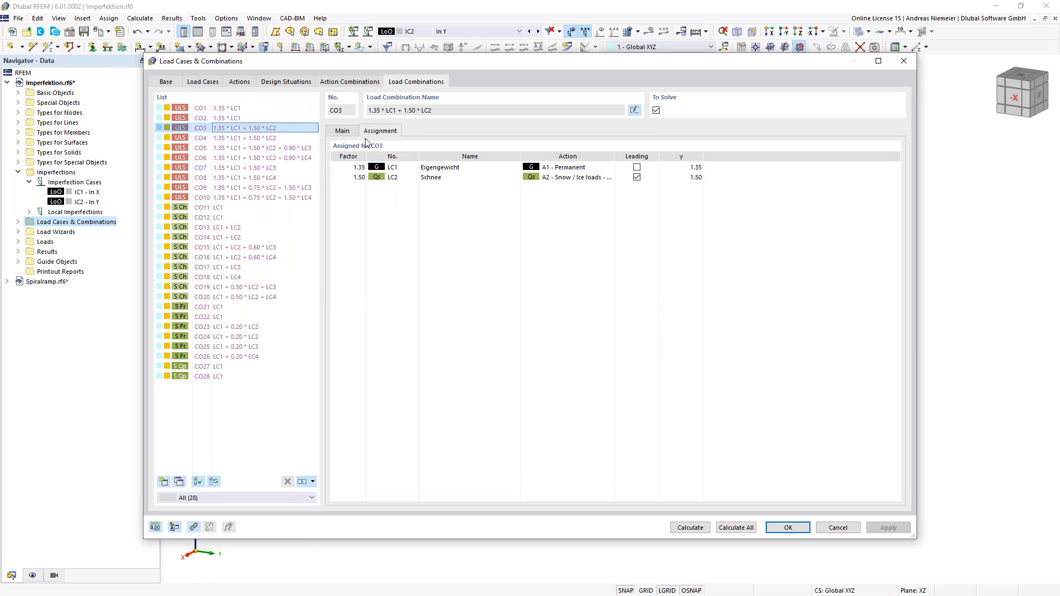
click(342, 131)
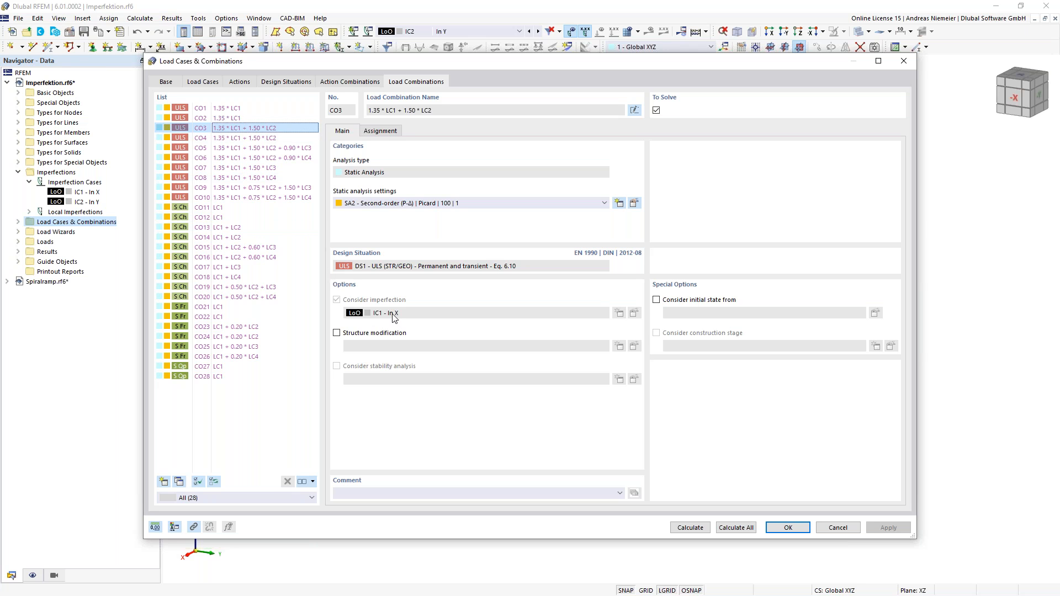
click(254, 137)
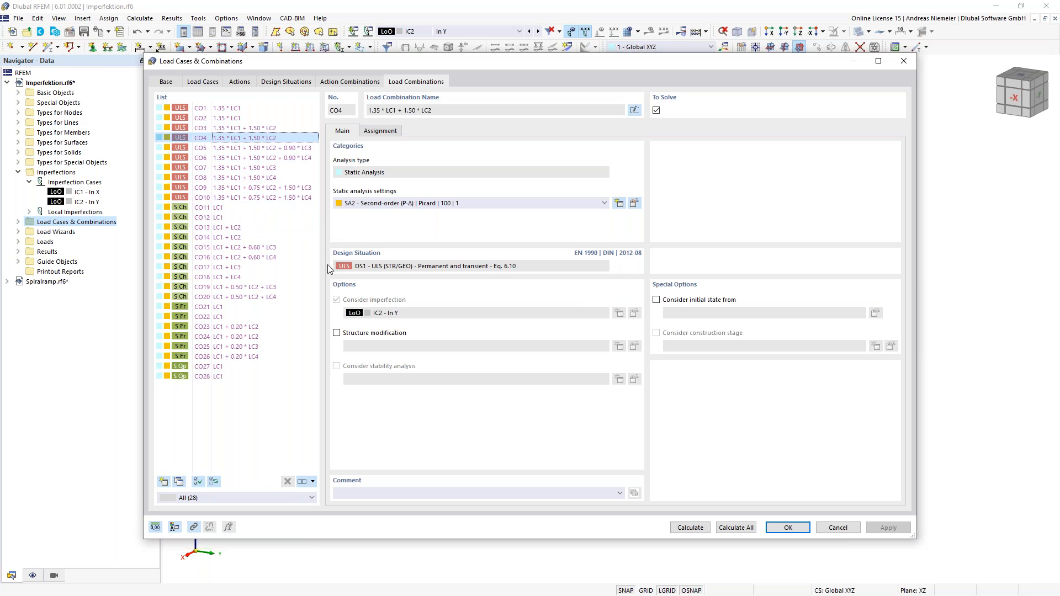
Check the assigned wind load cases and considered imperfections of CO5 and CO6, and close Load Cases & Combinations.
click(255, 148)
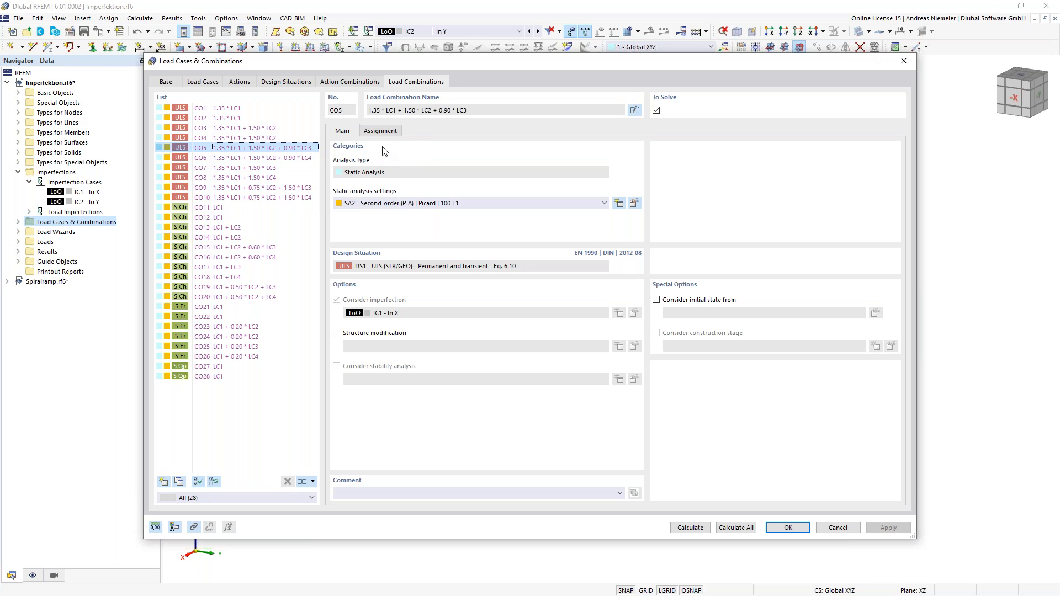
click(380, 131)
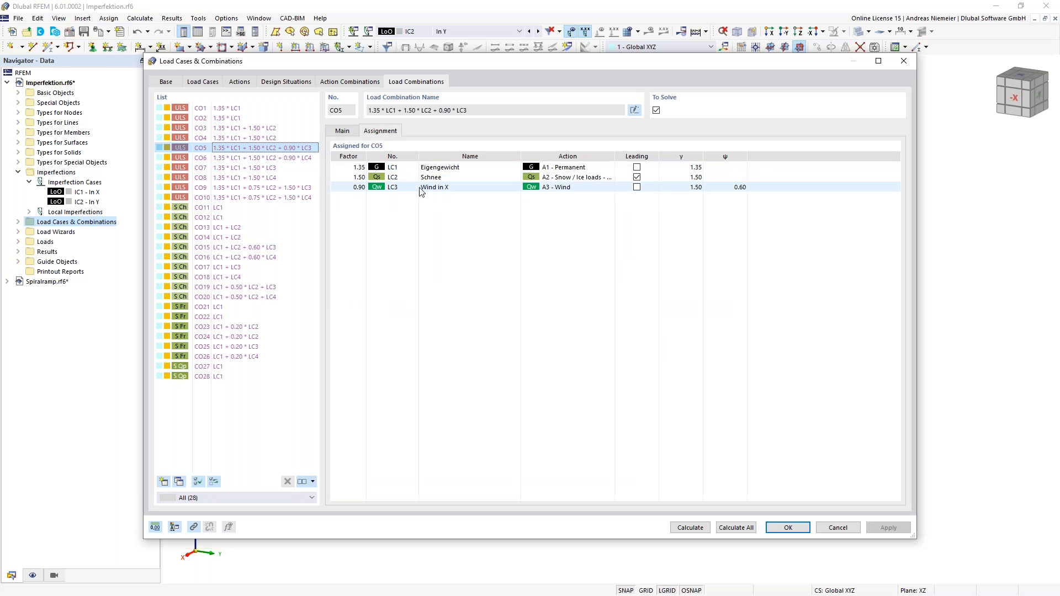
click(342, 131)
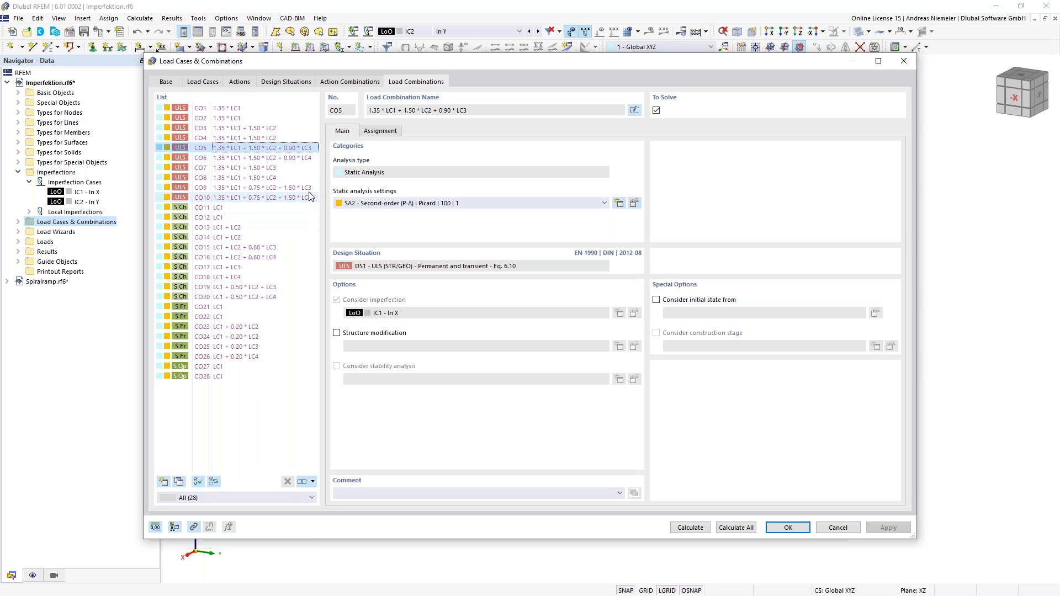
click(301, 160)
click(380, 132)
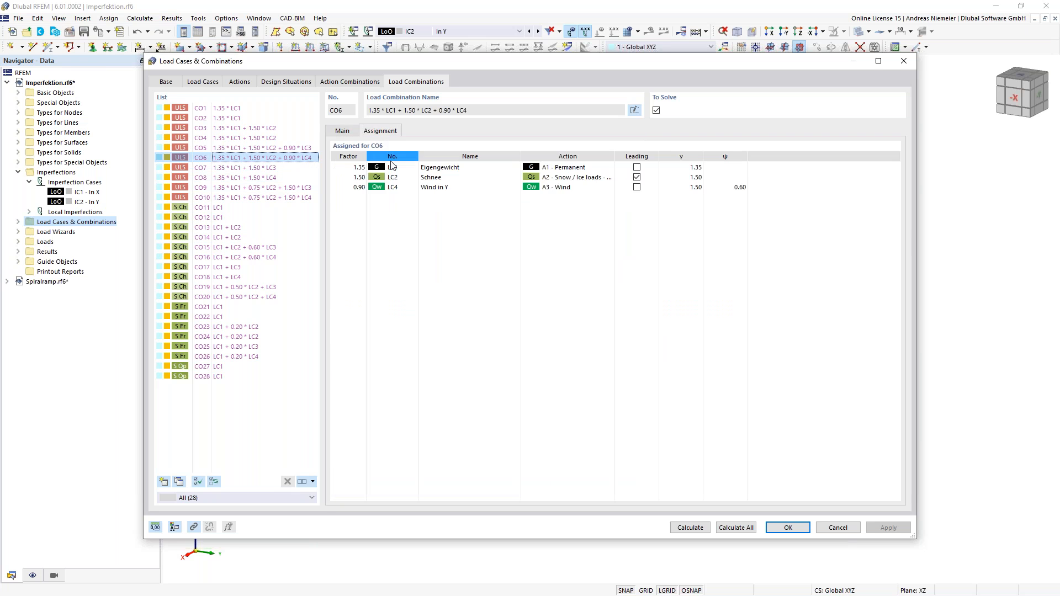
click(342, 131)
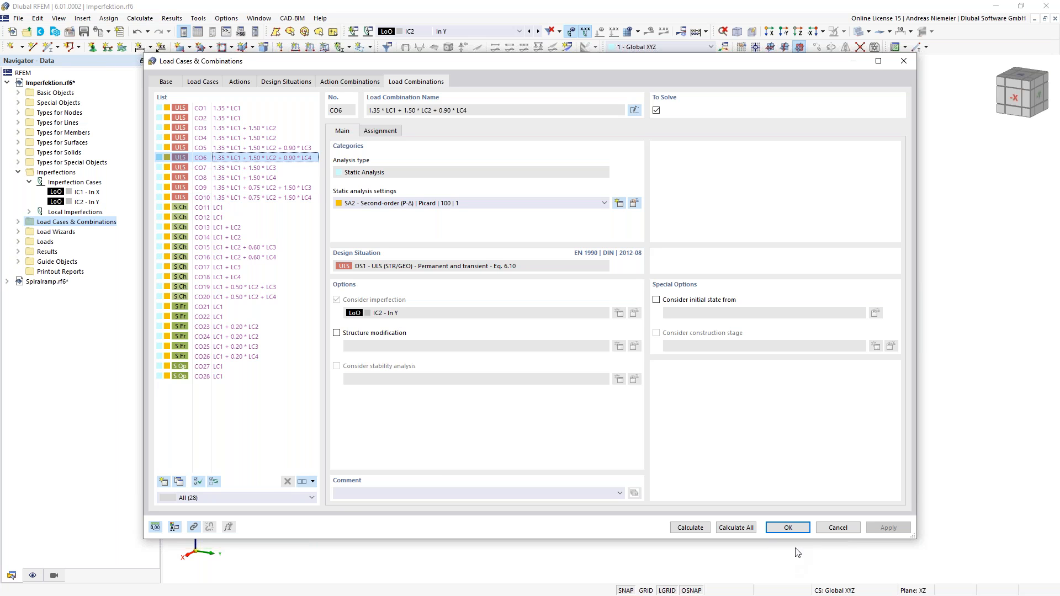
click(796, 531)
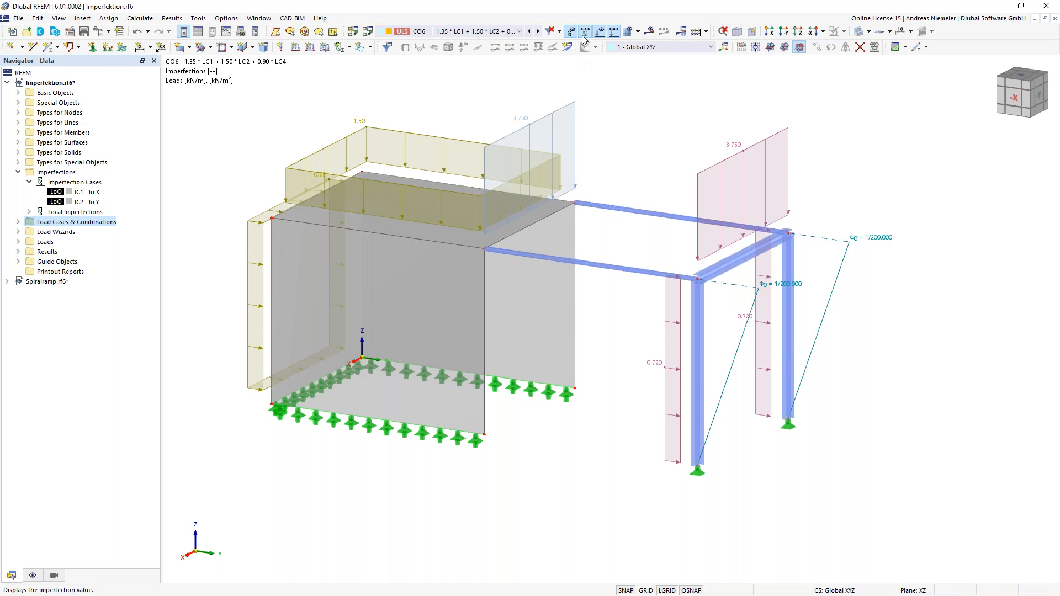
Hide the loads, display imperfection case IC1 - In X, and examine the column imperfections in the model.
click(599, 31)
middle_drag(639, 412, 653, 268)
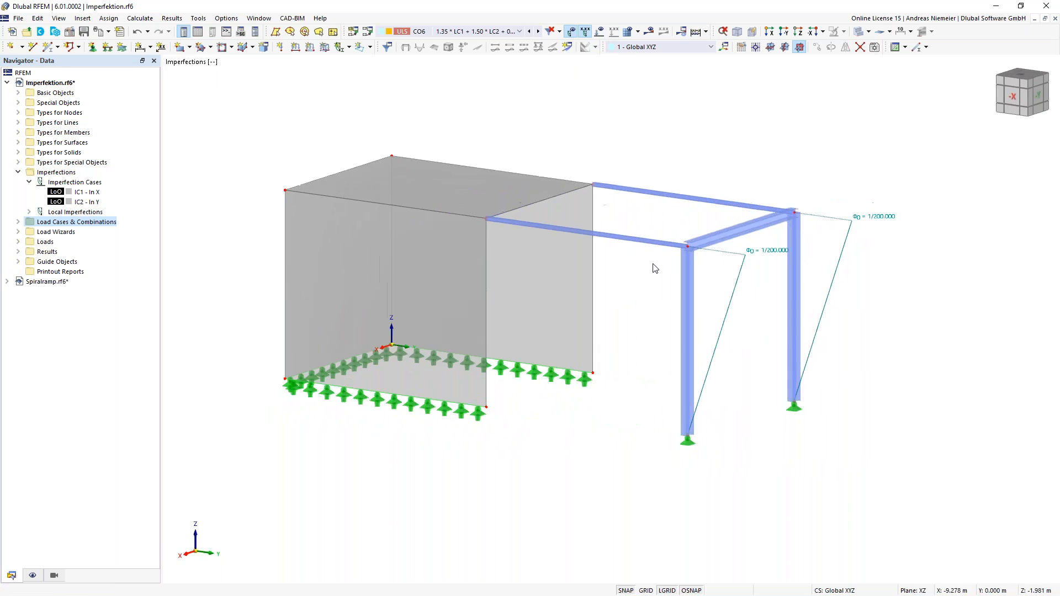
click(509, 34)
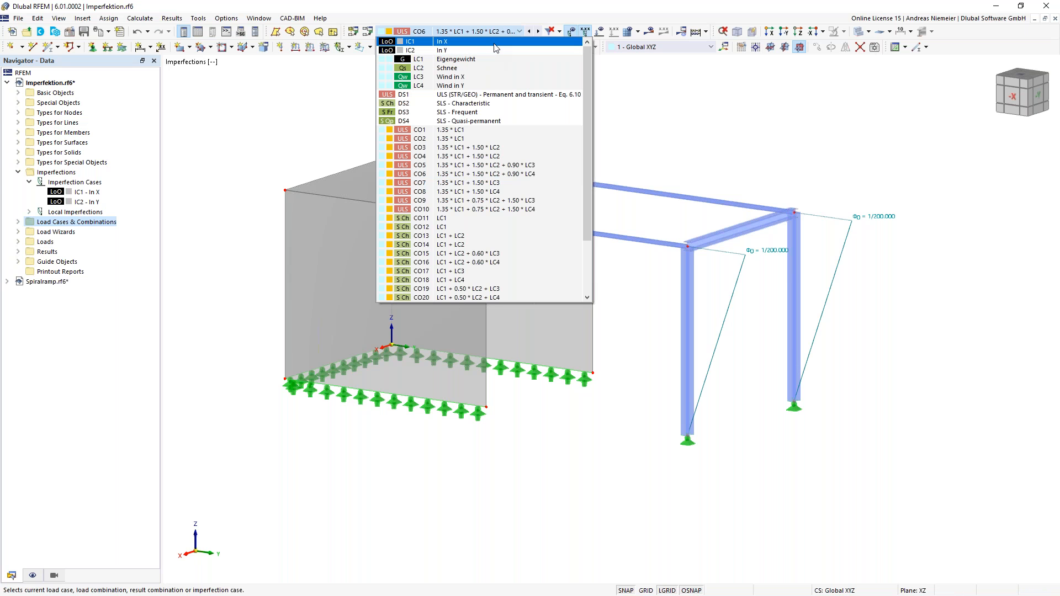
click(494, 44)
ctrl+middle_drag(914, 315, 635, 366)
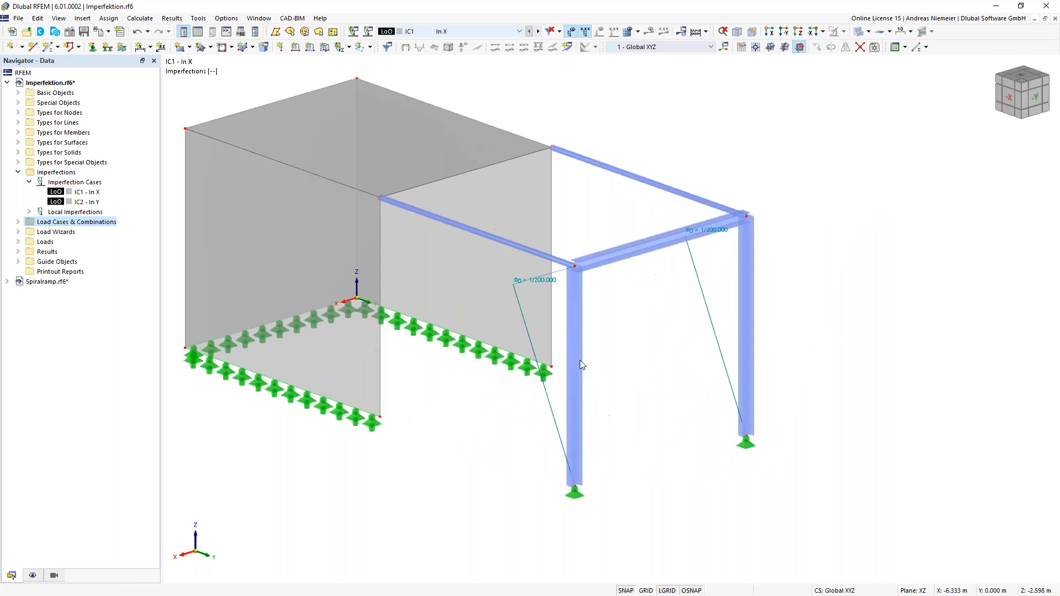
click(551, 407)
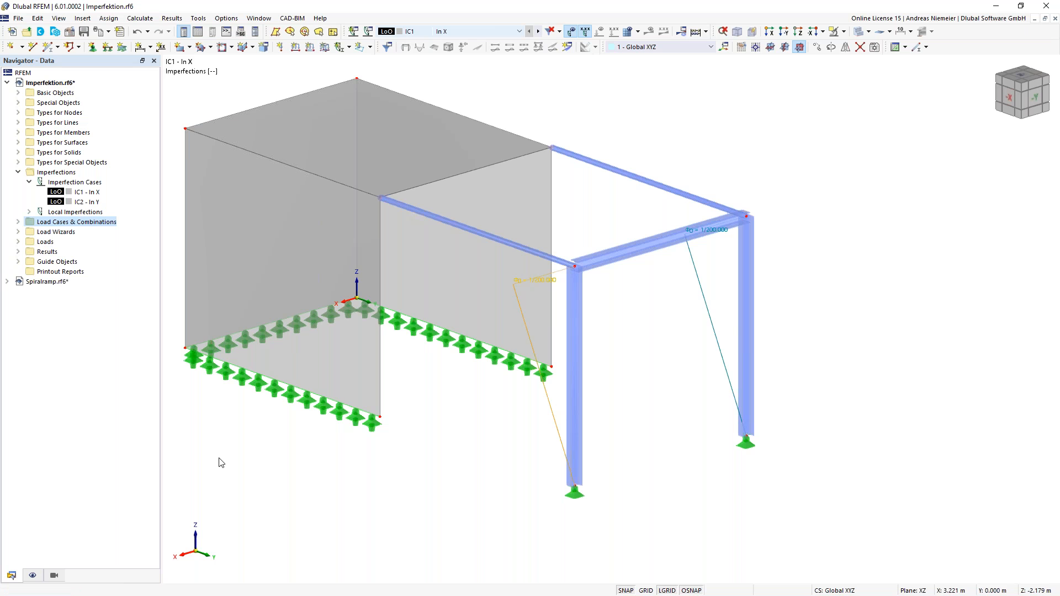
click(415, 456)
ctrl+middle_drag(415, 456, 457, 439)
scroll(457, 439, down, 3)
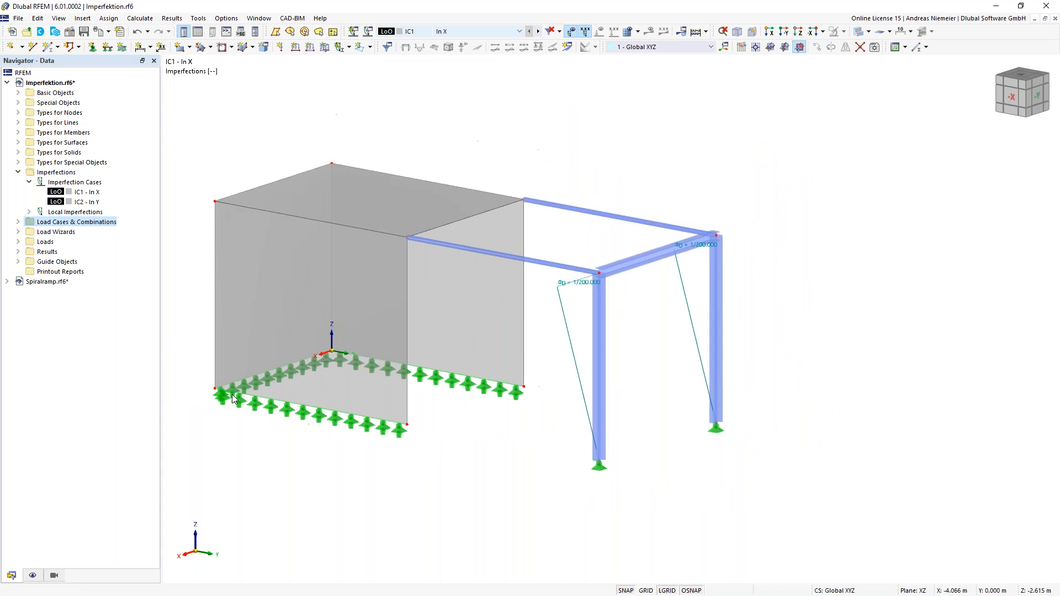
Change imperfection case IC1 - In X to type Initial Sway via Table with imperfection direction X.
double_click(89, 193)
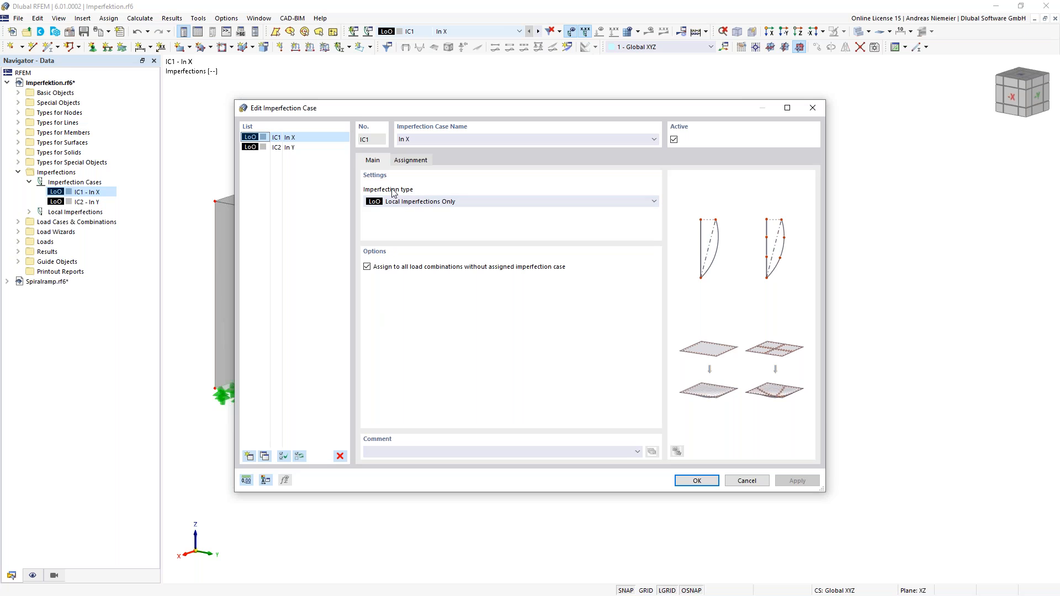
click(409, 202)
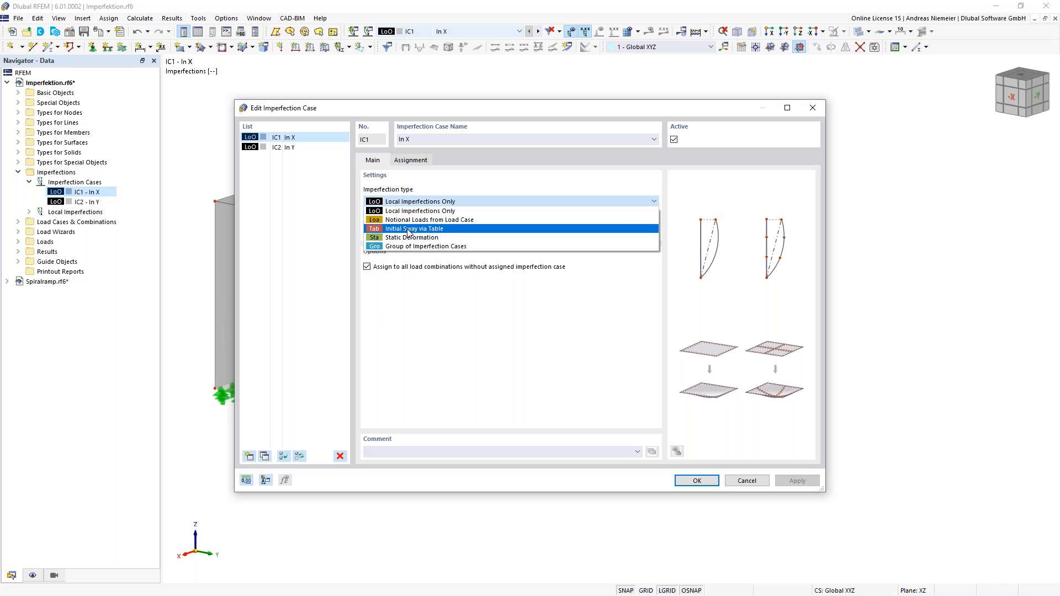
click(422, 232)
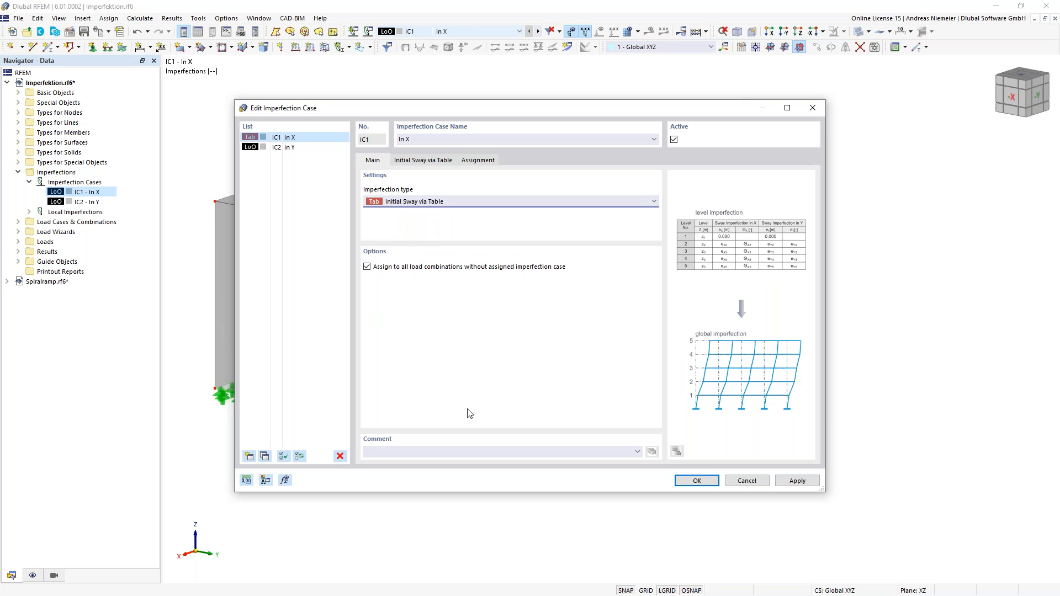
click(434, 161)
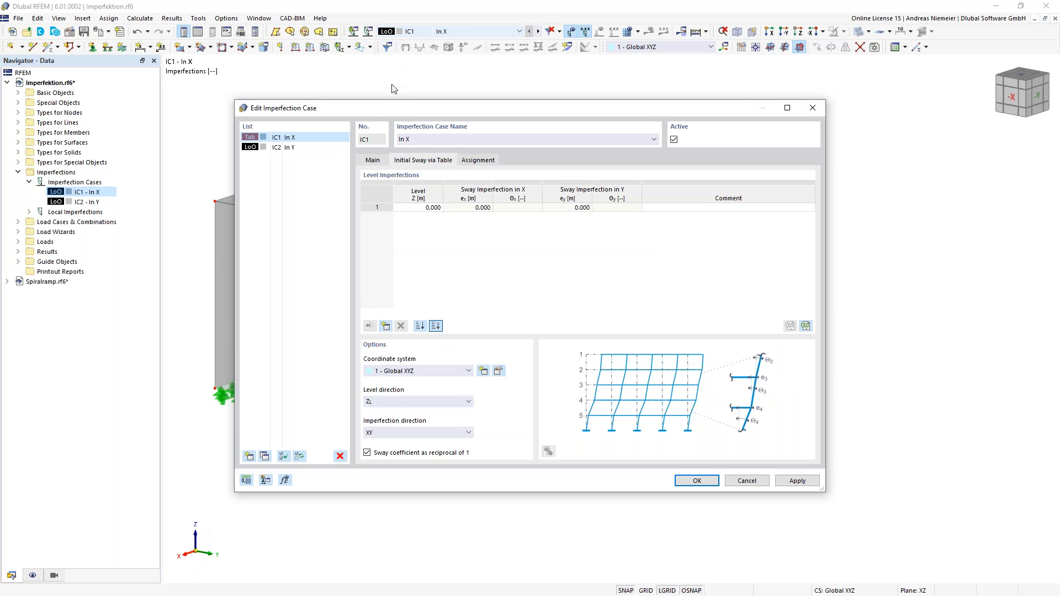
drag(394, 108, 515, 120)
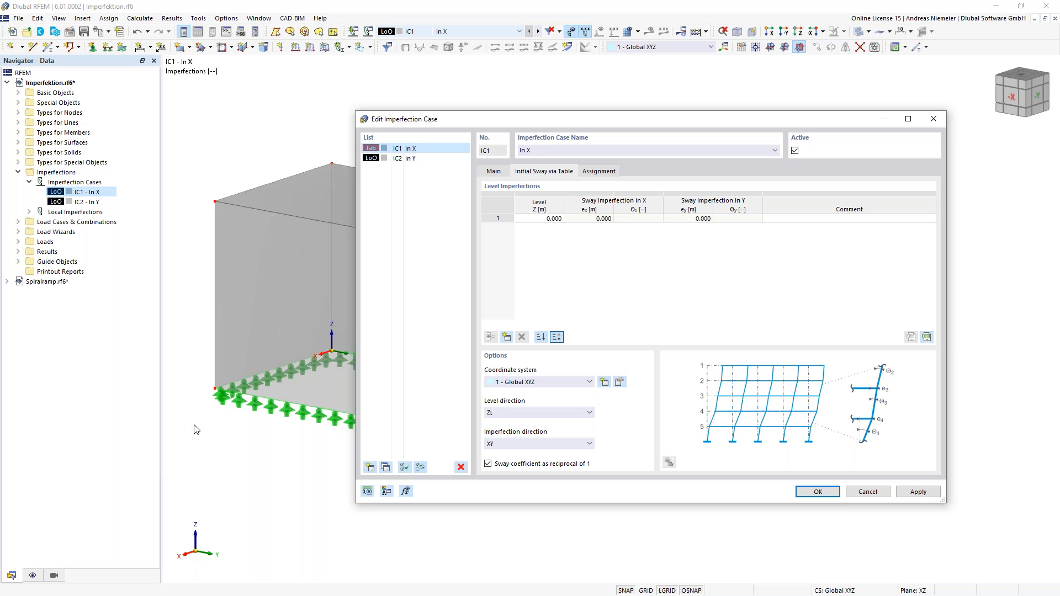
click(539, 444)
click(537, 453)
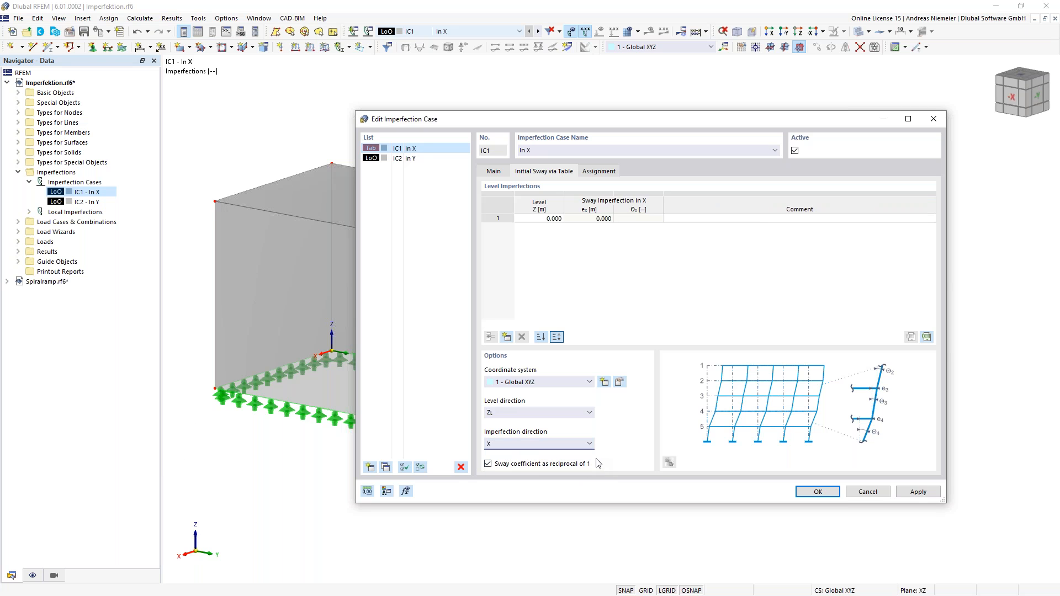
Define two sway levels for IC1, Z 4.000 m with a sway of 1/200 in X and Z 0.000 m, and confirm.
click(506, 337)
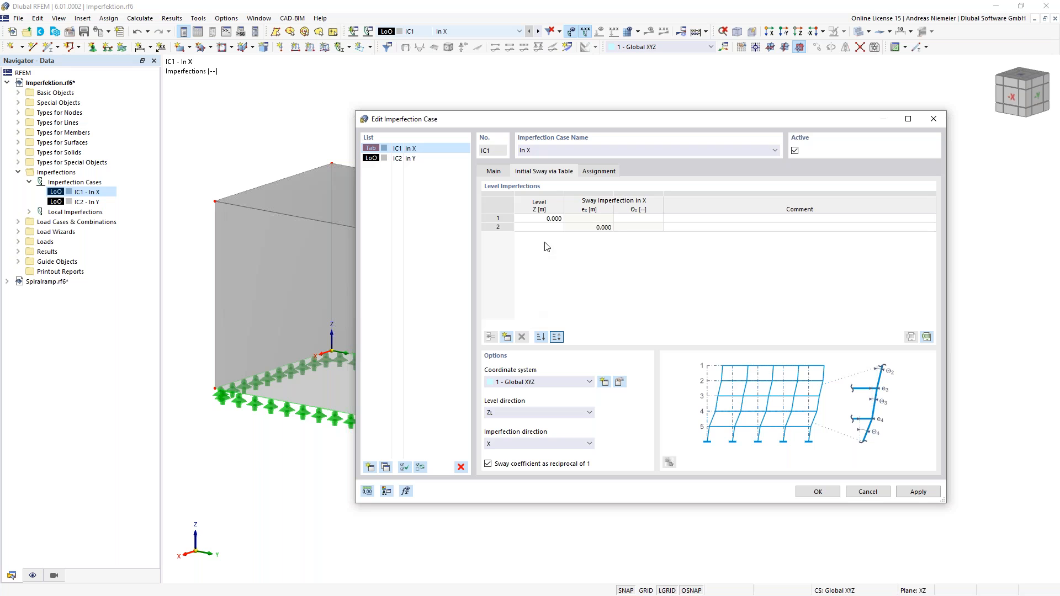
click(544, 228)
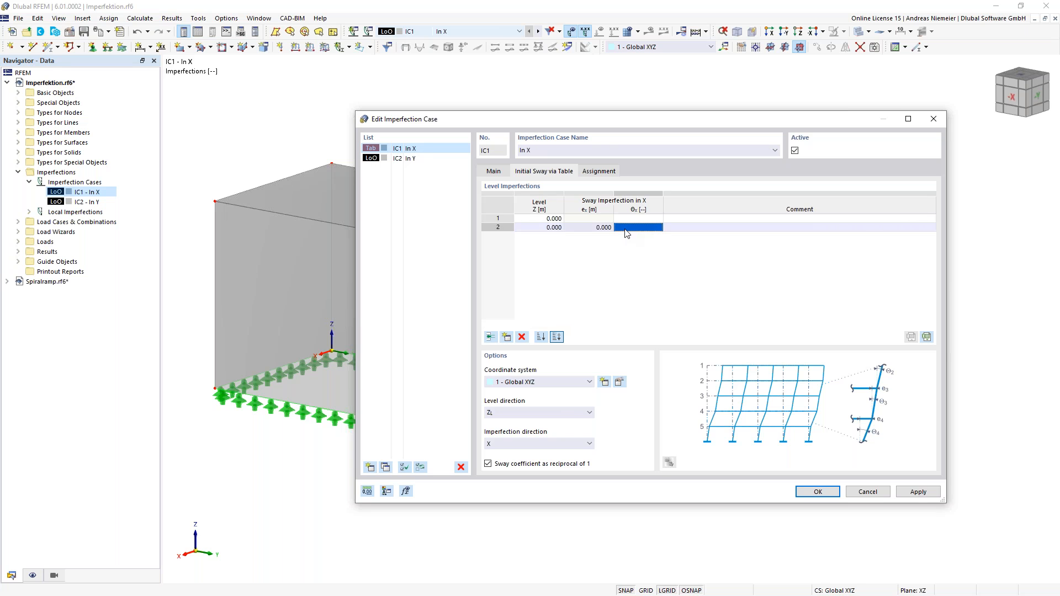
key(Up)
text(4)
key(Tab)
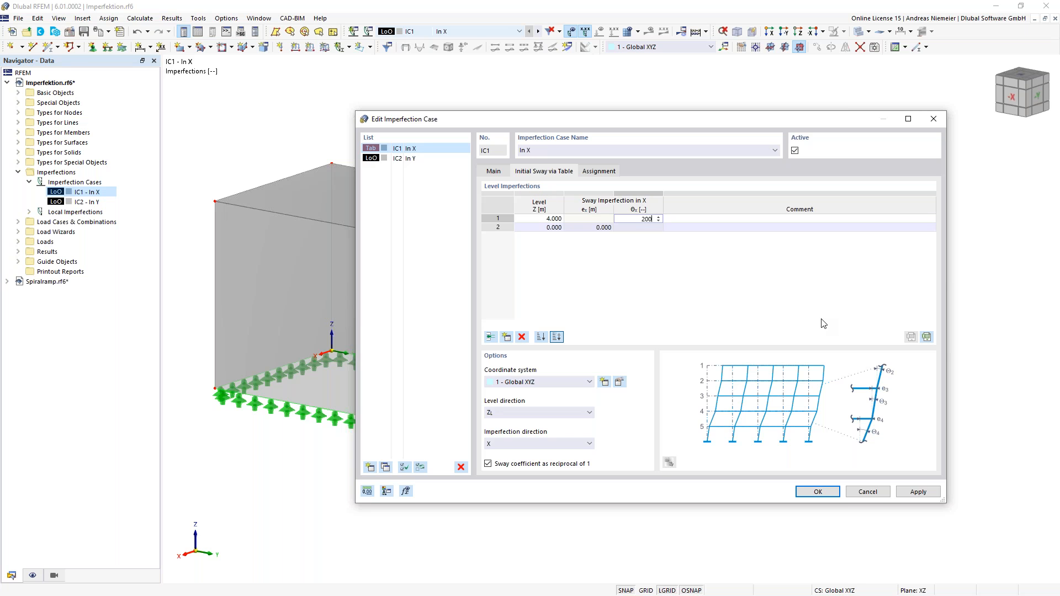
key(Tab)
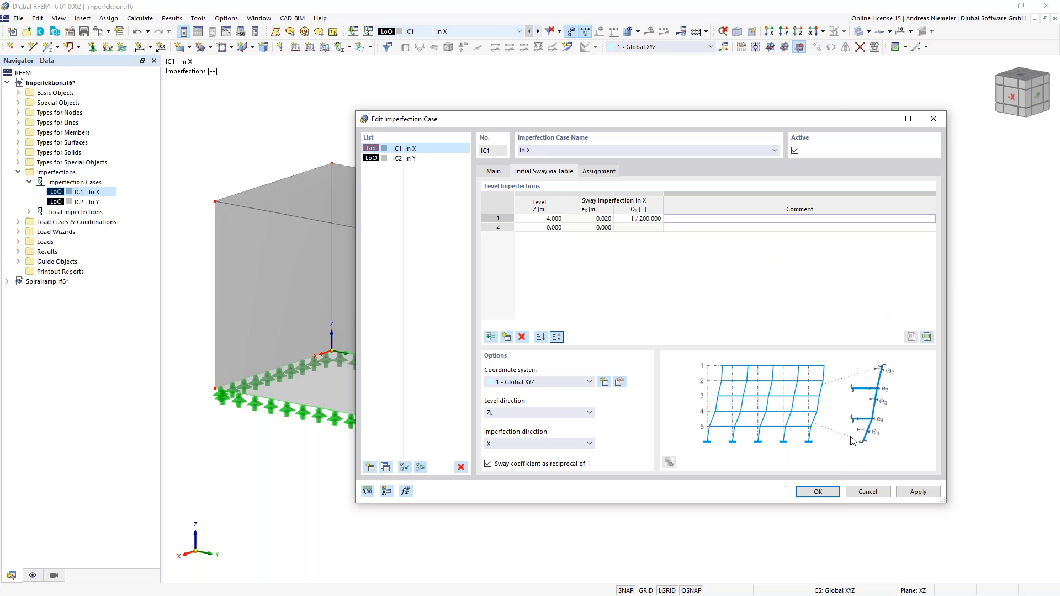
click(828, 498)
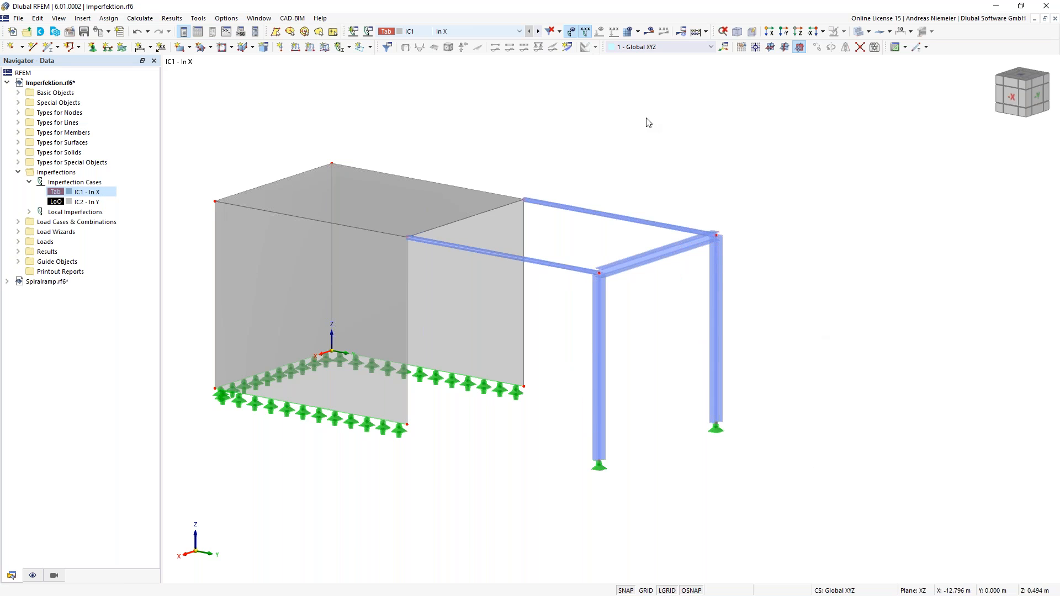
Calculate imperfection case IC1 - In X and examine the deformed model from several directions.
click(652, 34)
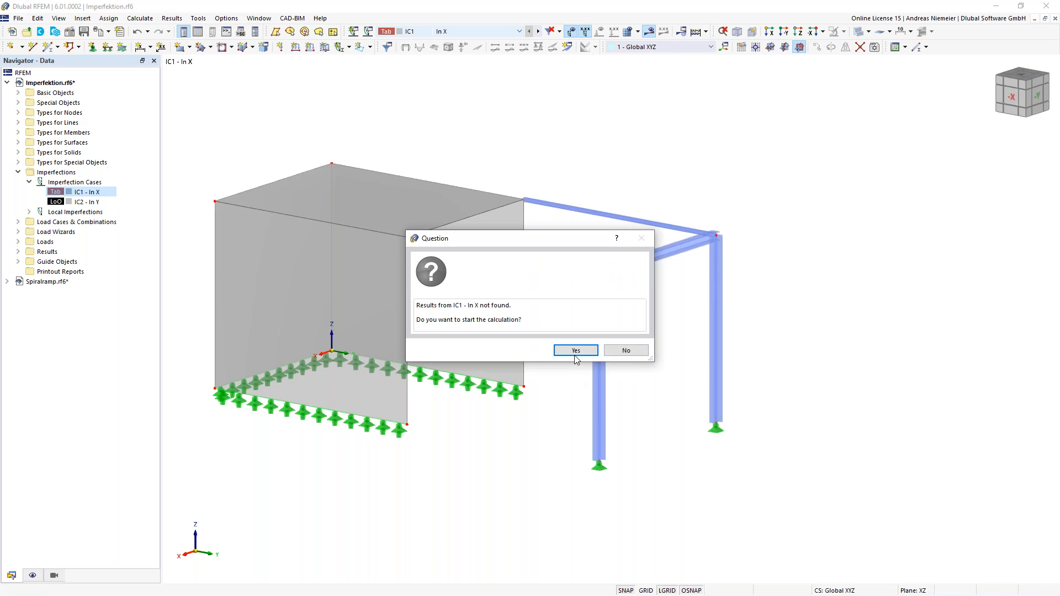
click(573, 351)
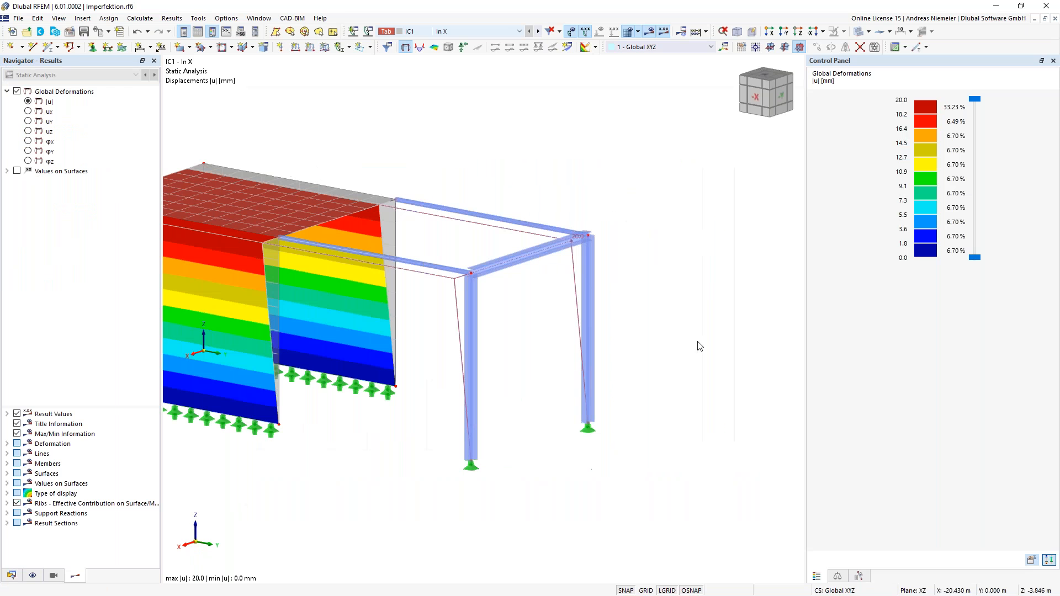
middle_drag(636, 310, 713, 298)
scroll(713, 299, down, 1)
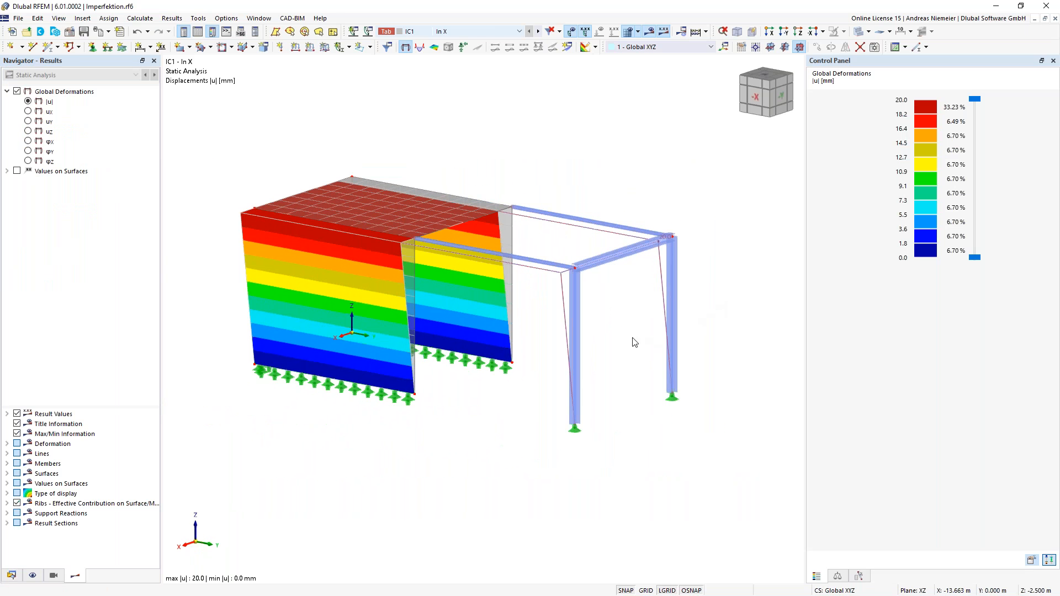
mouse_move(636, 322)
ctrl+middle_down()
mouse_move(444, 328)
mouse_move(615, 327)
mouse_move(621, 335)
ctrl+middle_up()
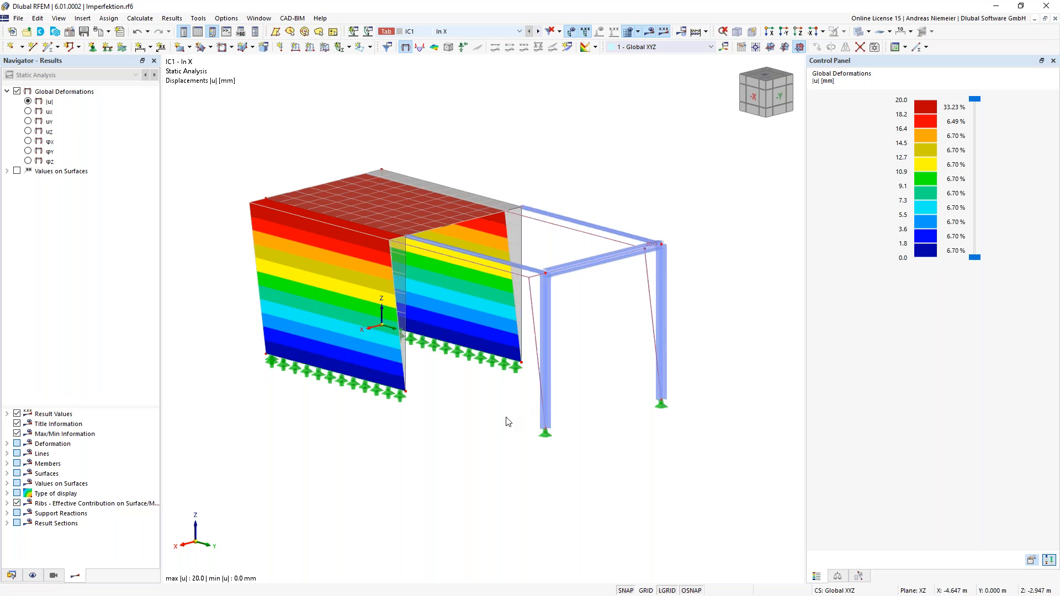
ctrl+middle_drag(442, 398, 379, 382)
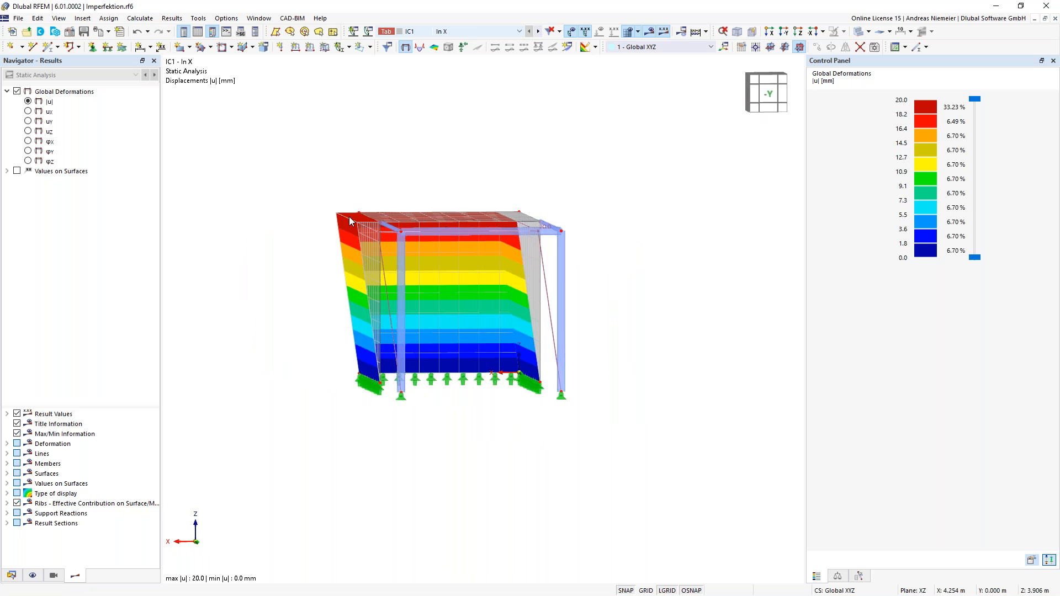
scroll(367, 190, down, 2)
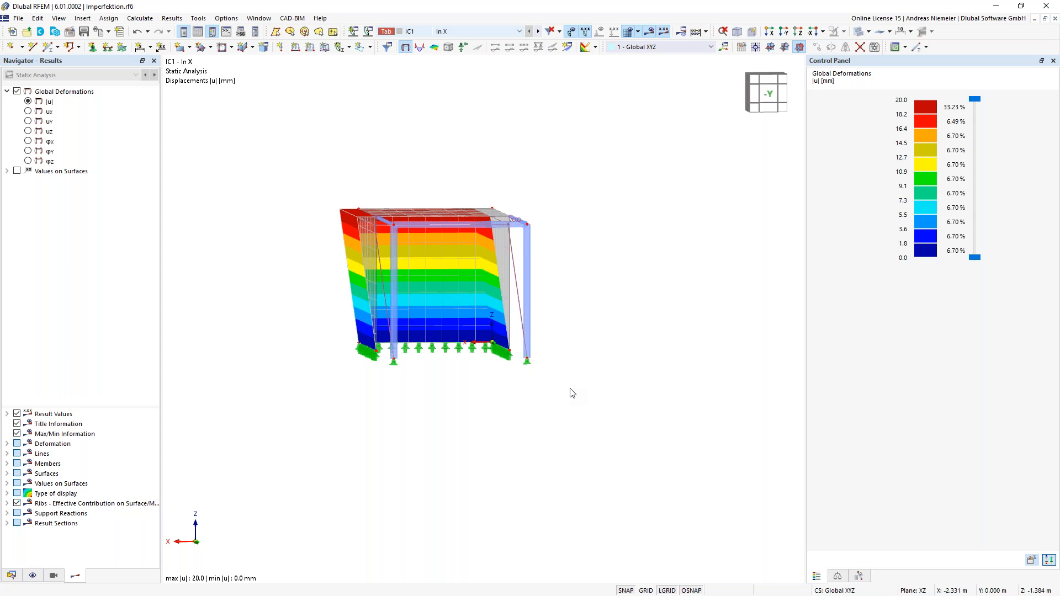
click(725, 47)
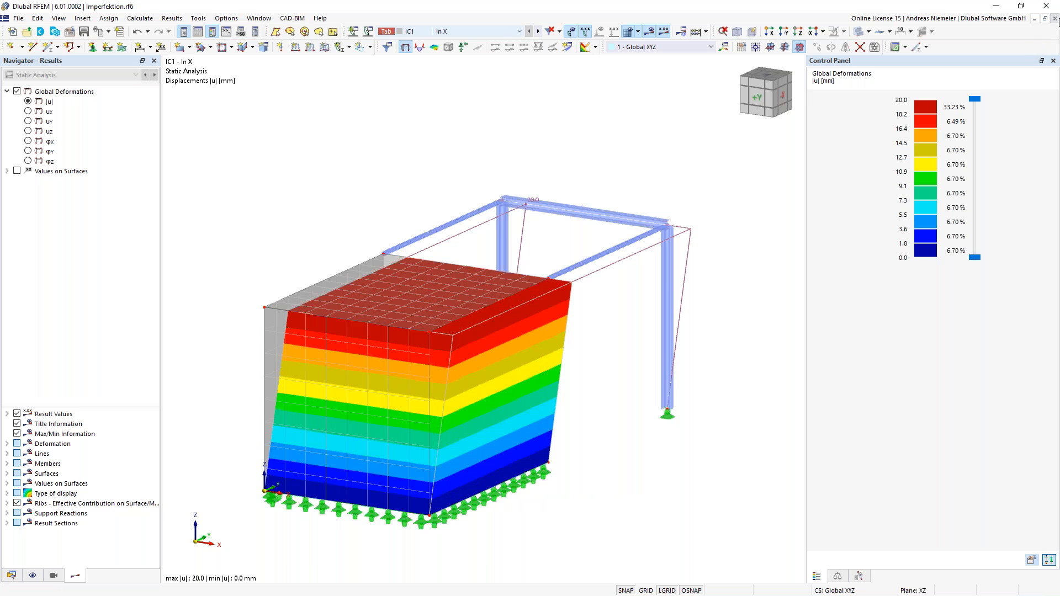
Close the Imperfektion.rf6 model and bring the Spiralramp.rf6 ramp model fully into view.
click(1055, 18)
click(577, 354)
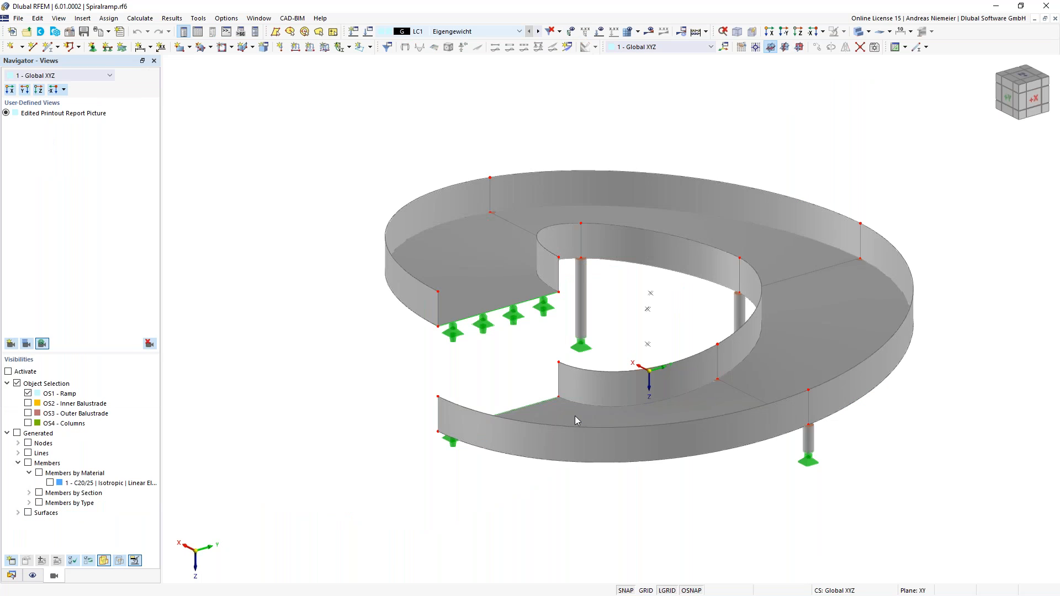
middle_drag(617, 303, 342, 470)
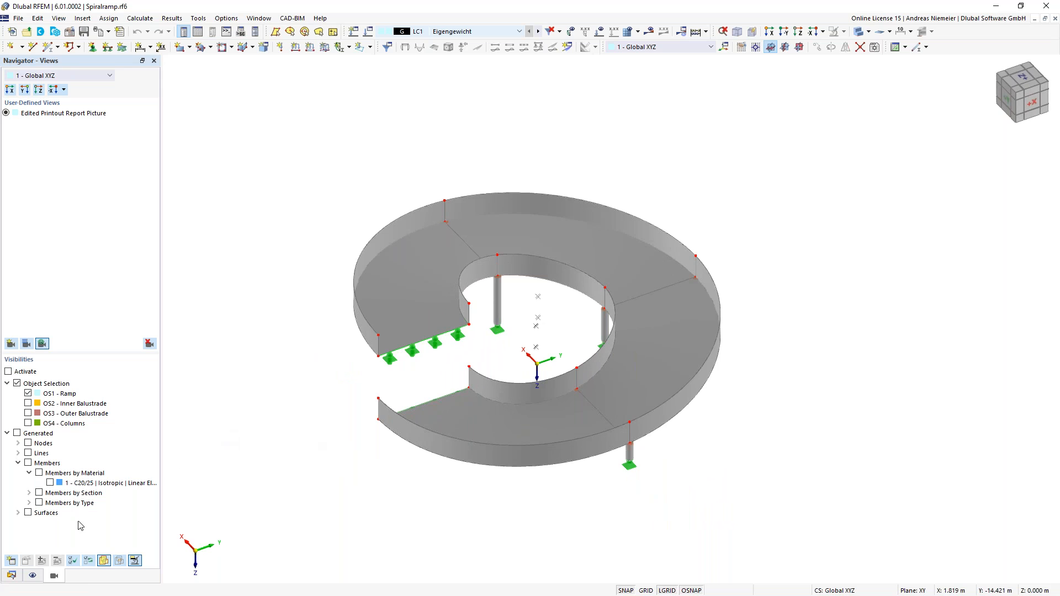
Create a new printout report for the spiral ramp, review its report items, and collapse the whole item tree.
click(13, 575)
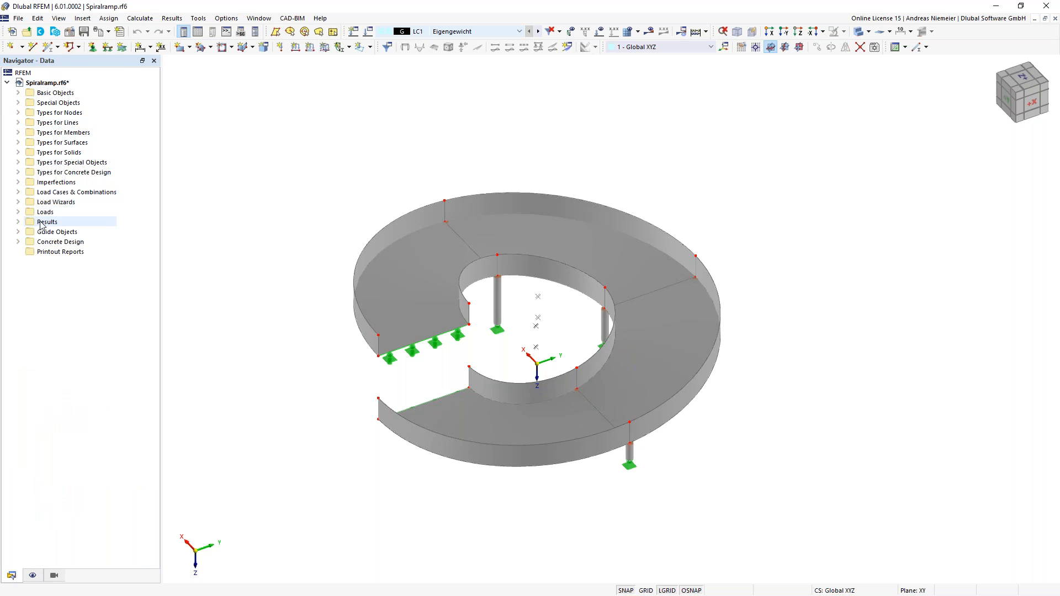
right_click(43, 255)
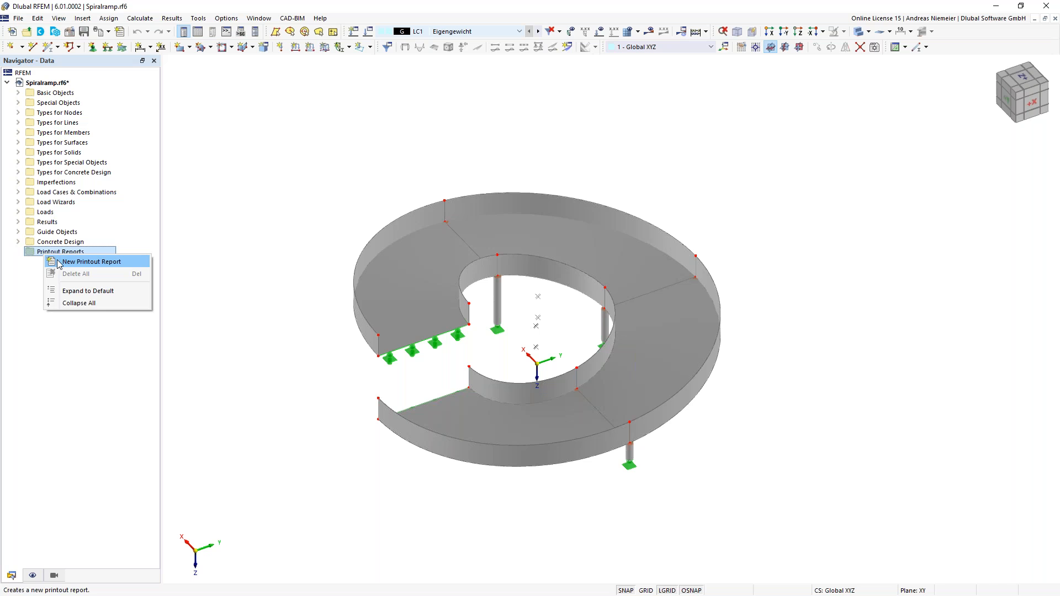
click(59, 263)
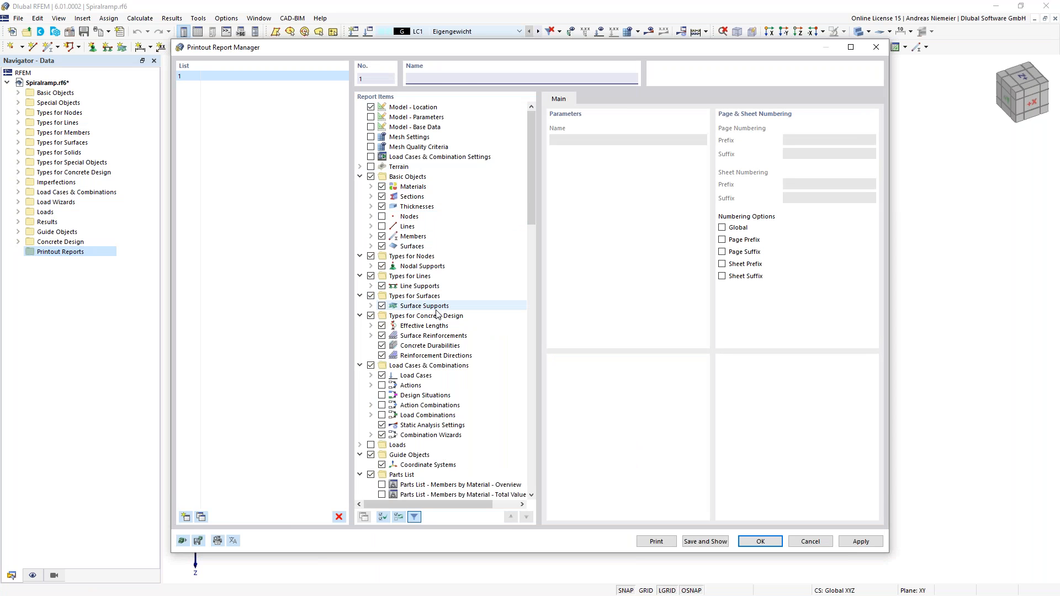
scroll(502, 259, down, 10)
scroll(503, 265, up, 9)
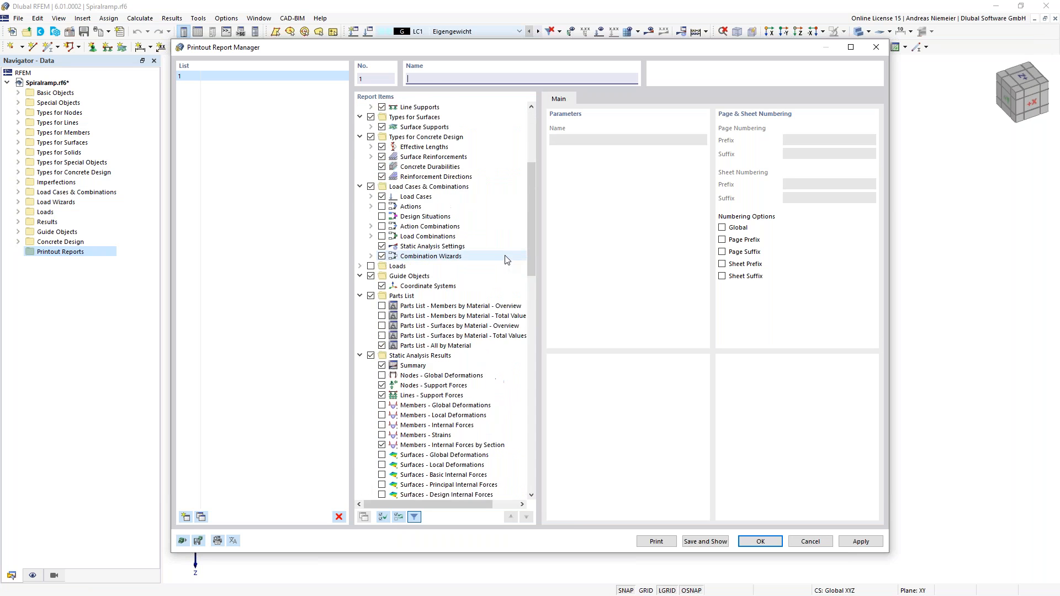
scroll(502, 276, up, 1)
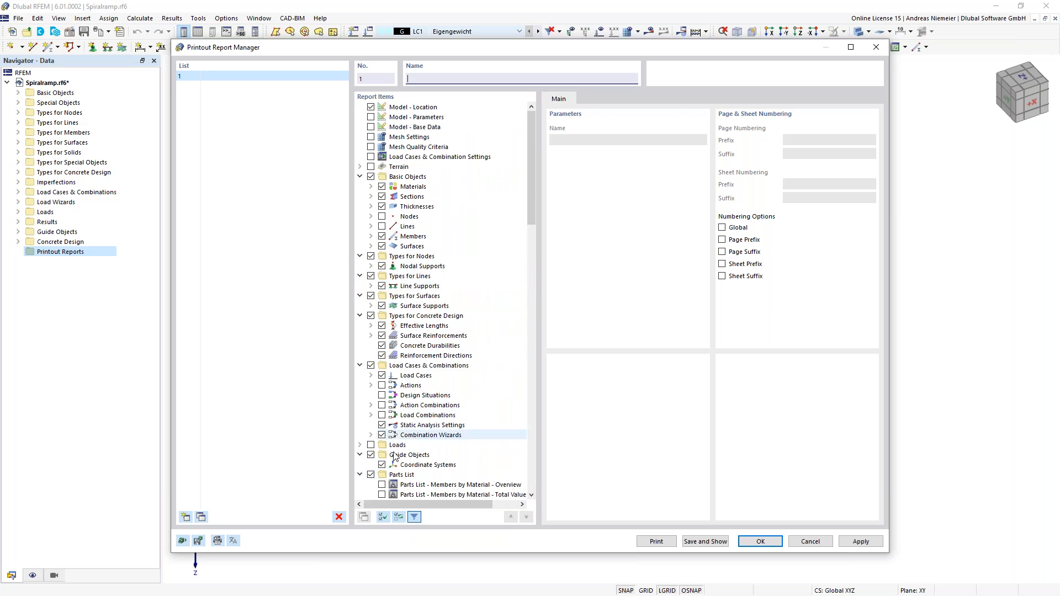
right_click(503, 303)
click(528, 393)
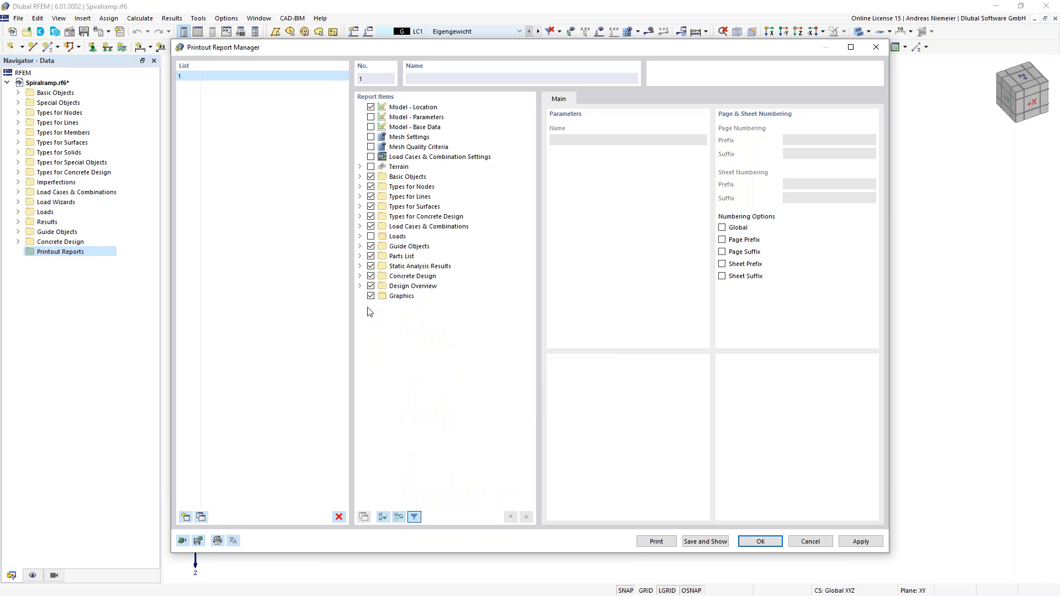
Exclude Nodes - Support Forces, Lines - Support Forces and Members - Internal Forces by Section from the report's static analysis results.
click(360, 267)
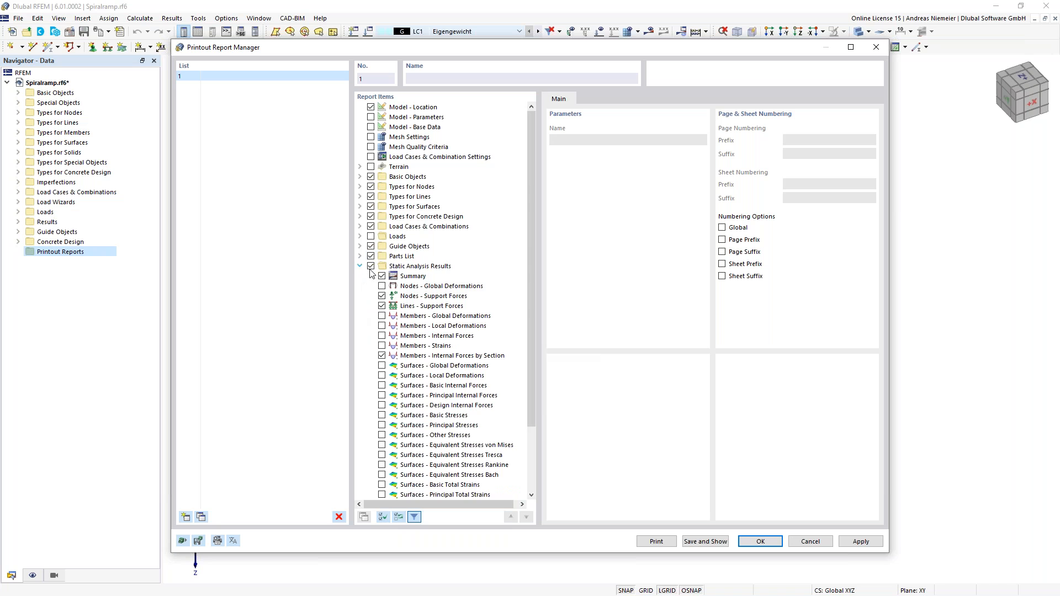
scroll(425, 293, down, 3)
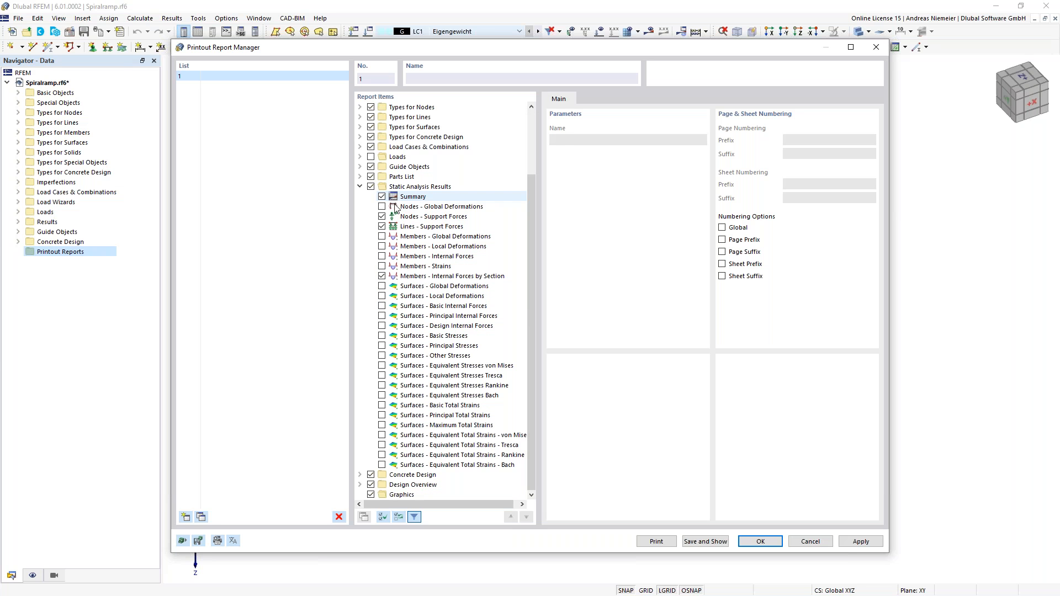
click(382, 217)
click(381, 226)
click(381, 276)
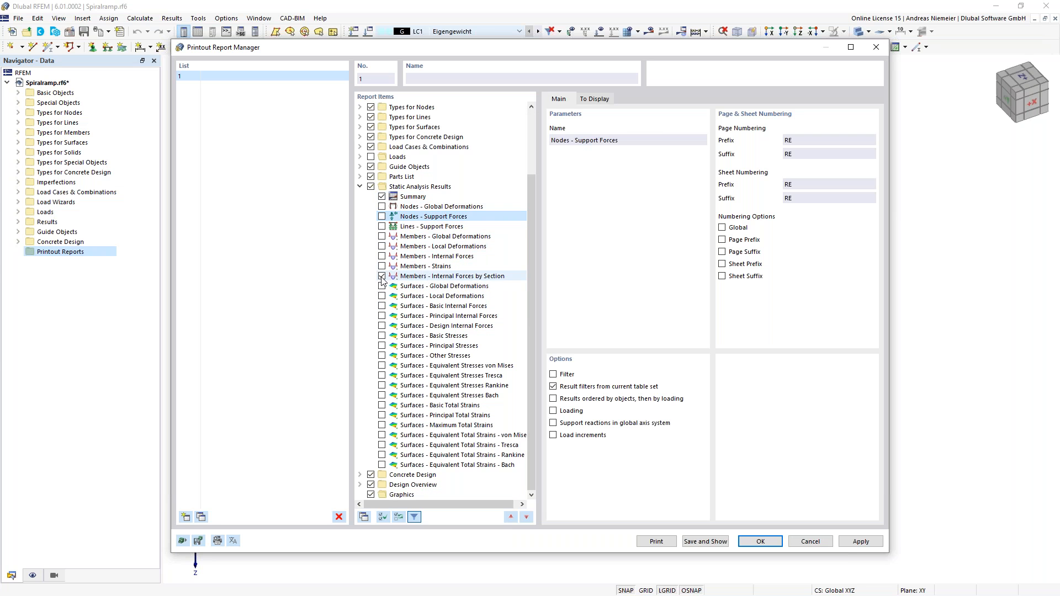
click(360, 186)
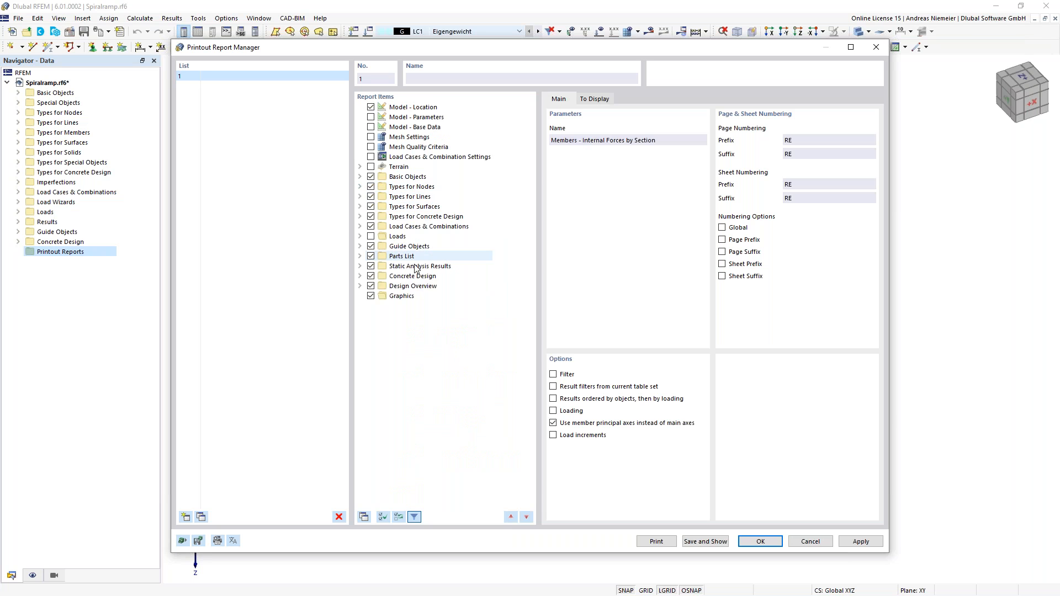
Exclude Errors & Warnings, Not Valid / Deactivated, Reinforcement on Members and Reinforcement on Surfaces from the report's concrete design results.
click(360, 276)
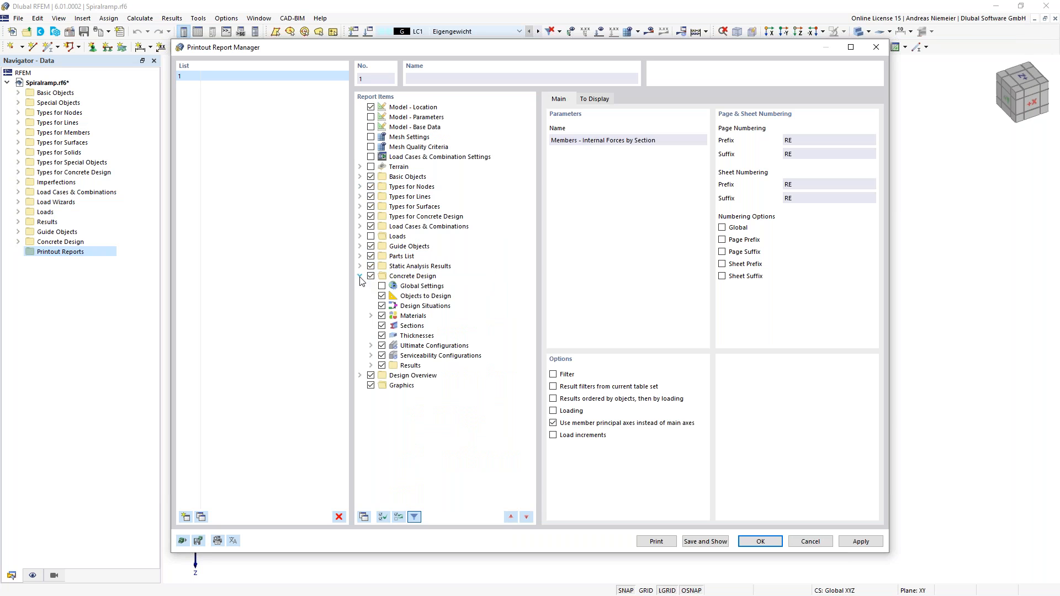
click(370, 365)
scroll(399, 397, down, 3)
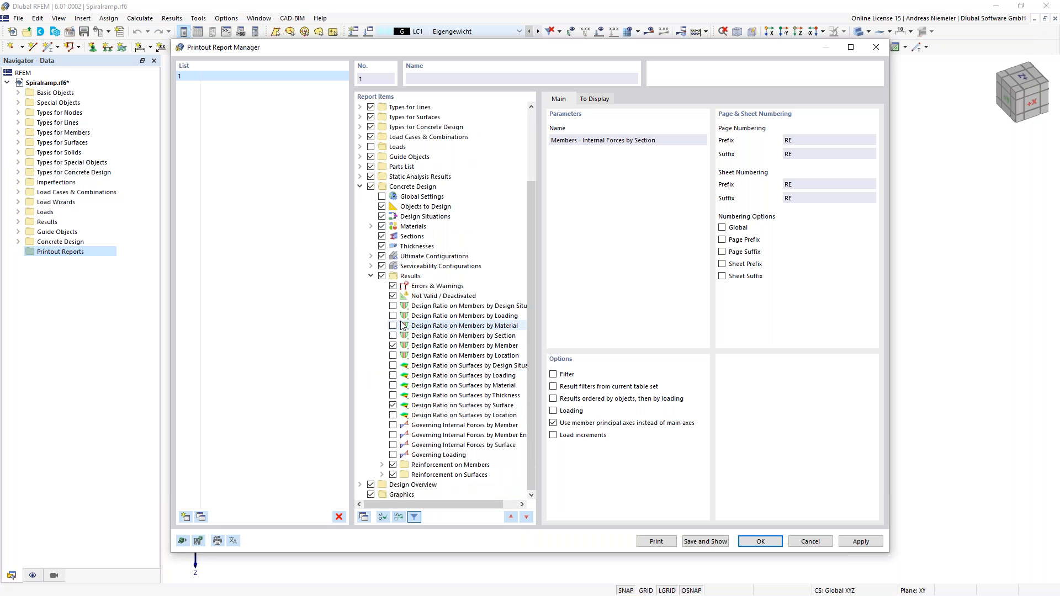
click(392, 296)
click(393, 286)
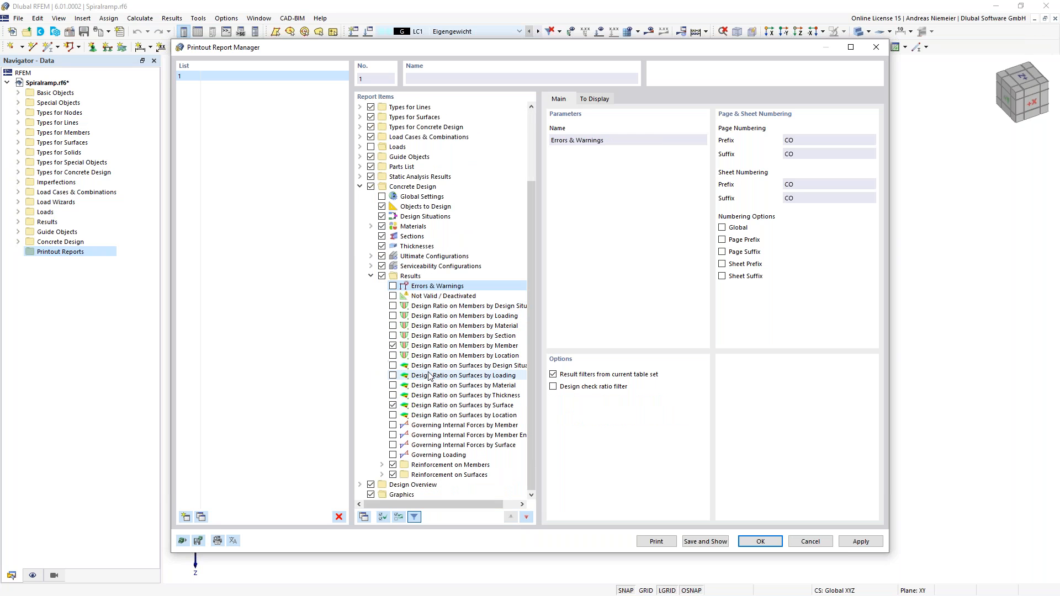
click(441, 346)
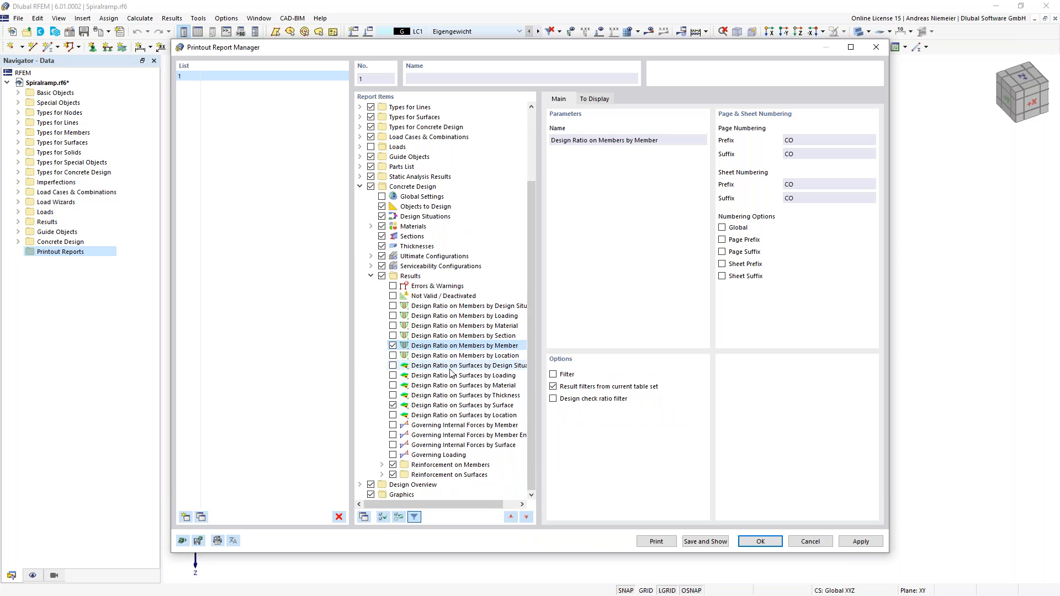
click(448, 409)
click(392, 465)
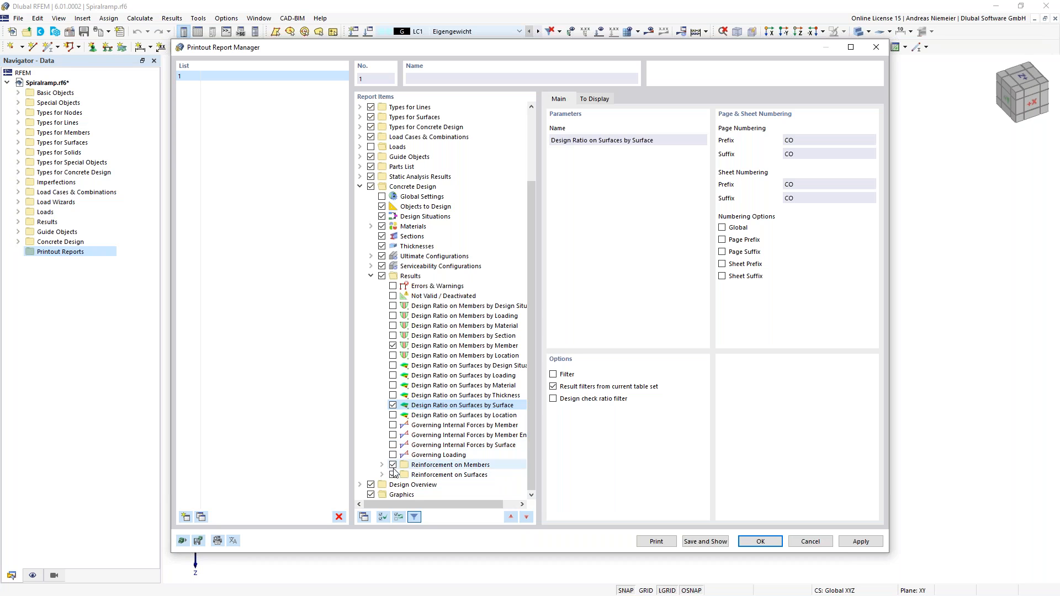
click(393, 475)
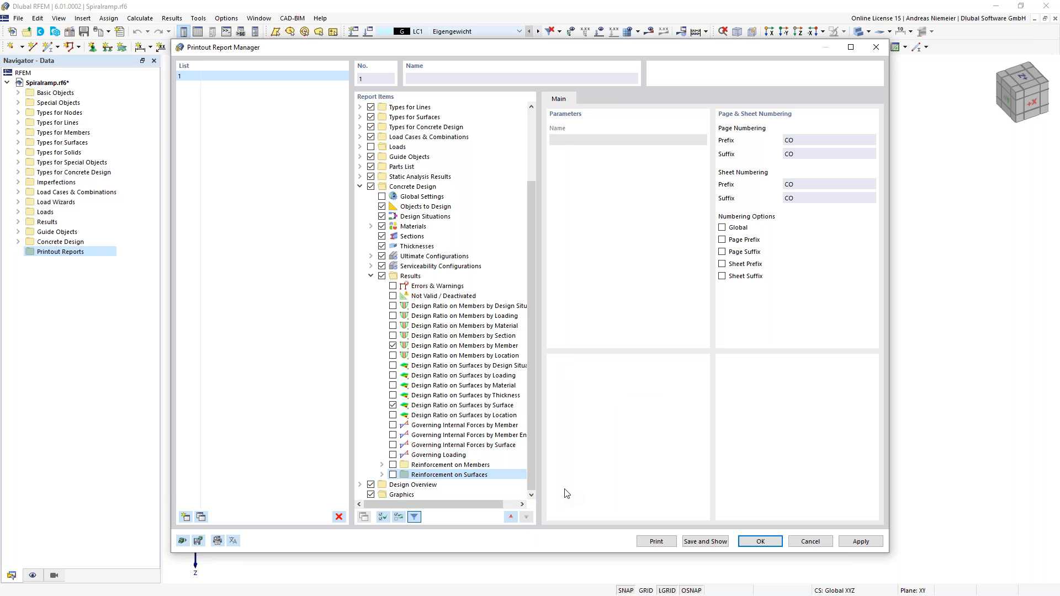
Save the report item selection and show the generated printout report in a maximized window.
click(706, 541)
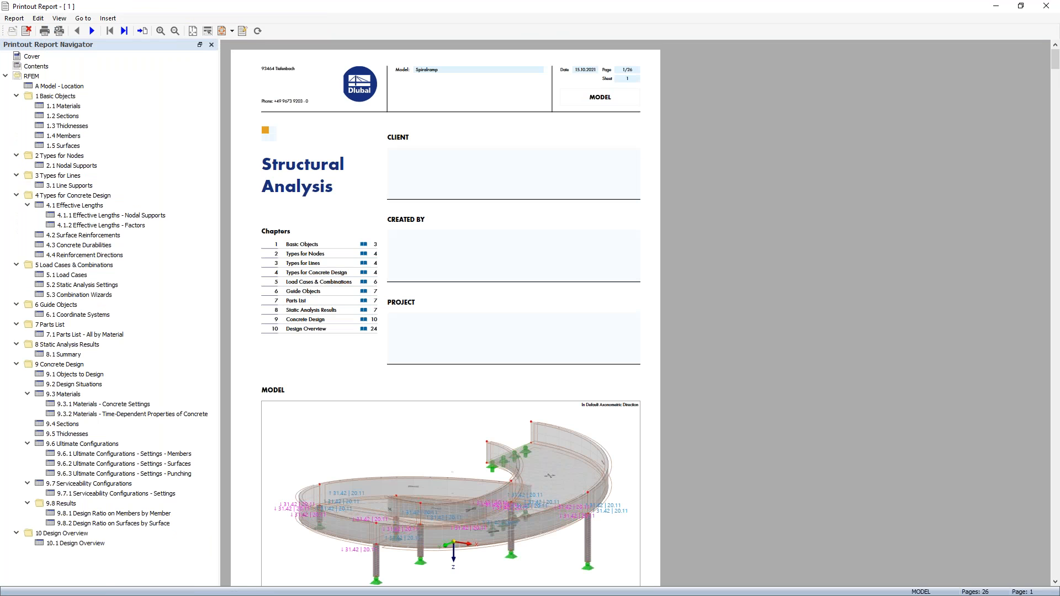
click(1021, 6)
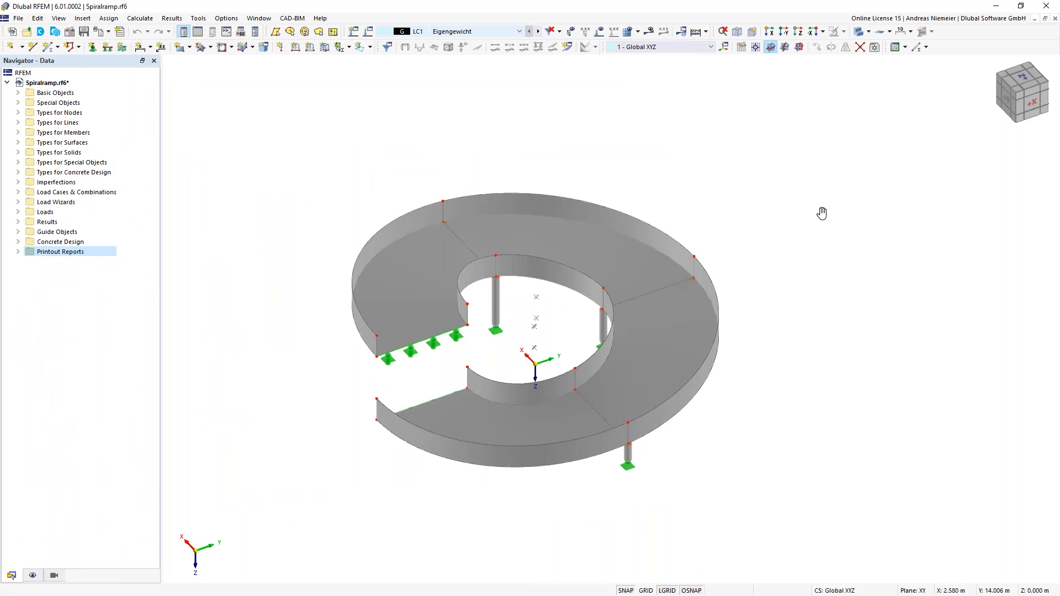
middle_drag(823, 213, 817, 219)
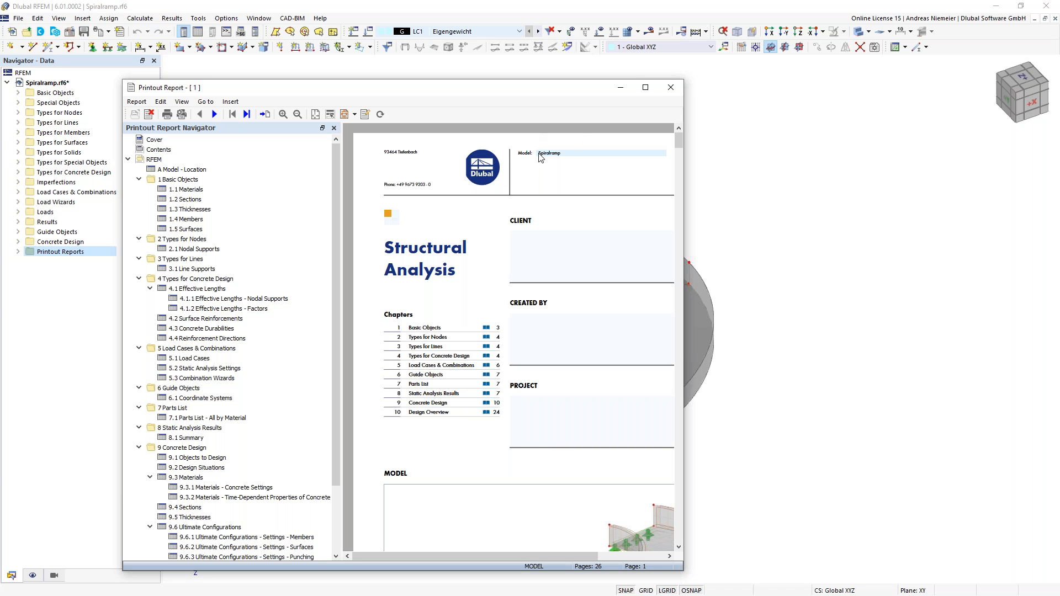
click(646, 90)
Look through the report's contents page, basic object tables, surface reinforcements and concrete durabilities.
scroll(423, 346, down, 2)
scroll(422, 346, down, 10)
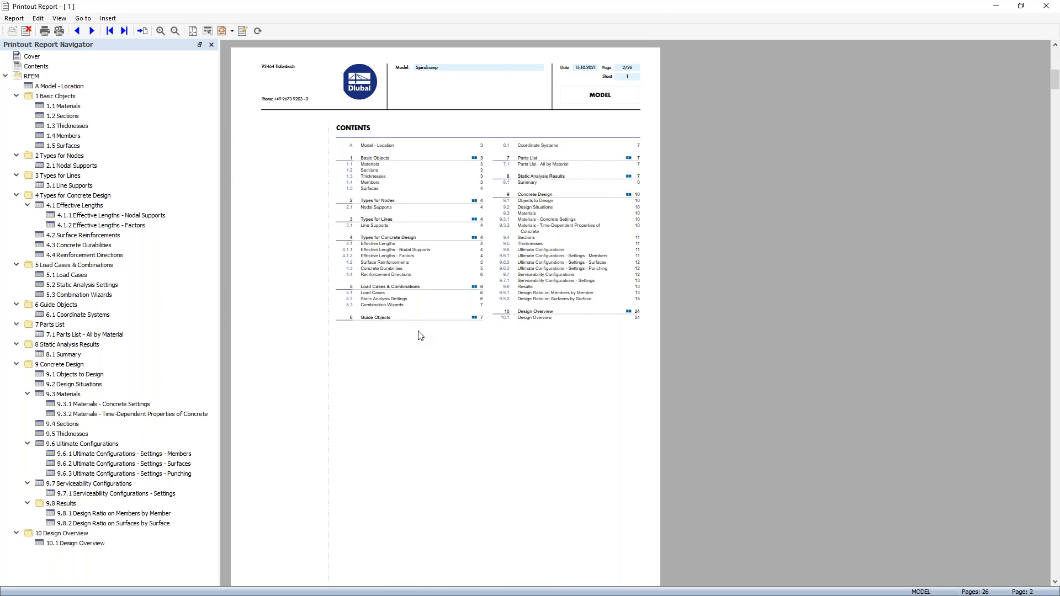
scroll(421, 336, down, 5)
scroll(433, 303, up, 4)
scroll(425, 188, down, 2)
scroll(414, 244, down, 9)
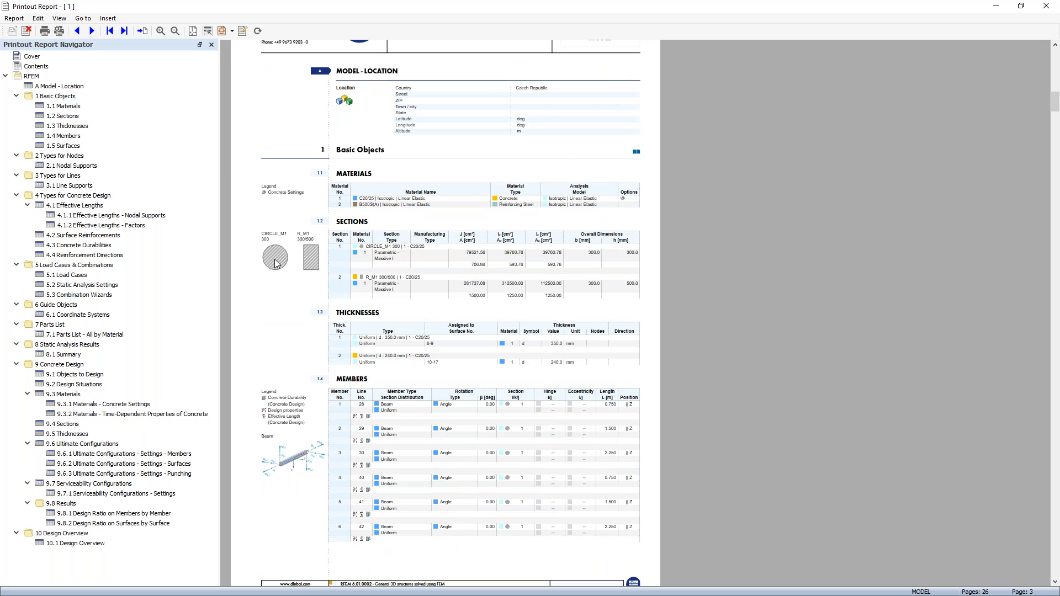
scroll(314, 263, down, 9)
scroll(287, 324, down, 9)
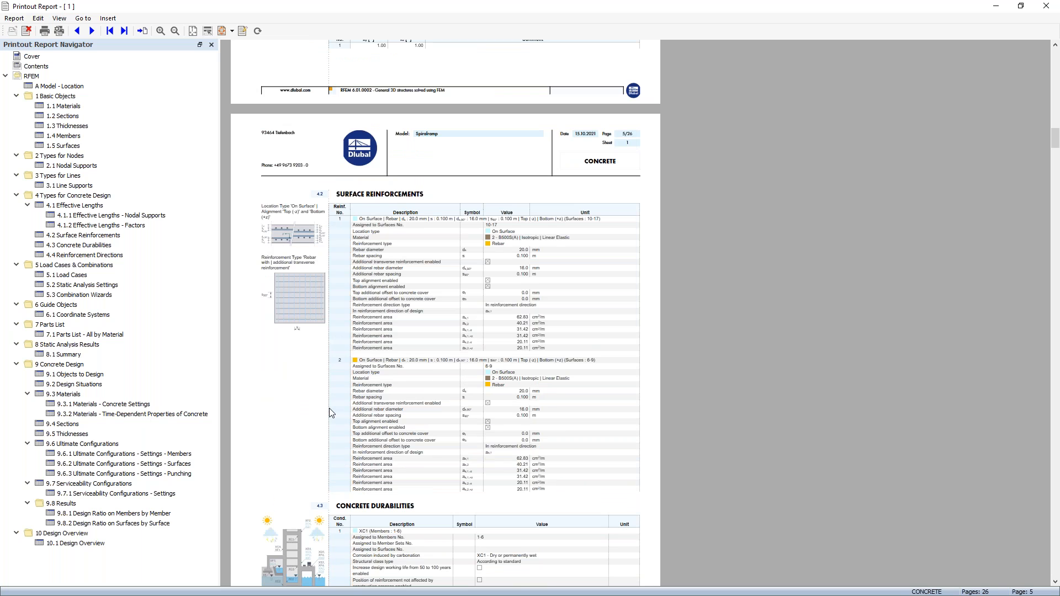
scroll(329, 409, down, 4)
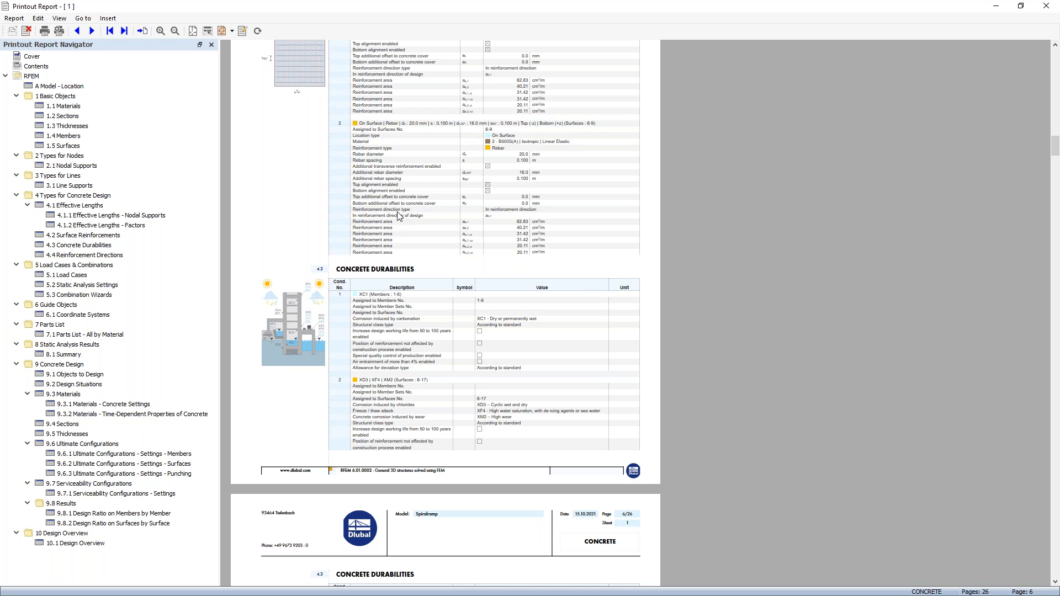
Return to the model and set up a graphic for the printout report from the current window only, without tiled pictures.
click(1021, 6)
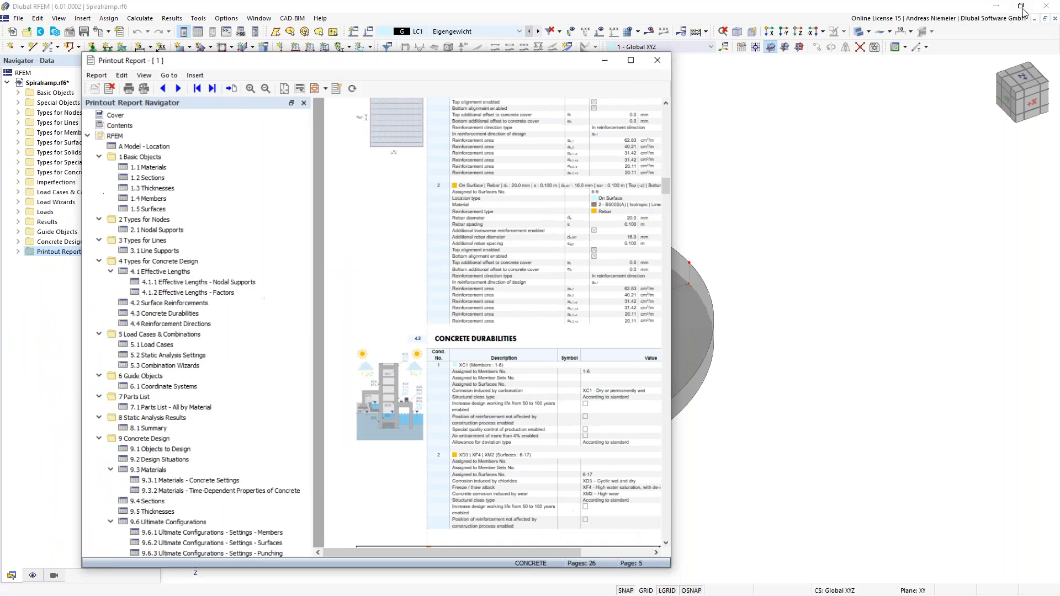
click(1023, 12)
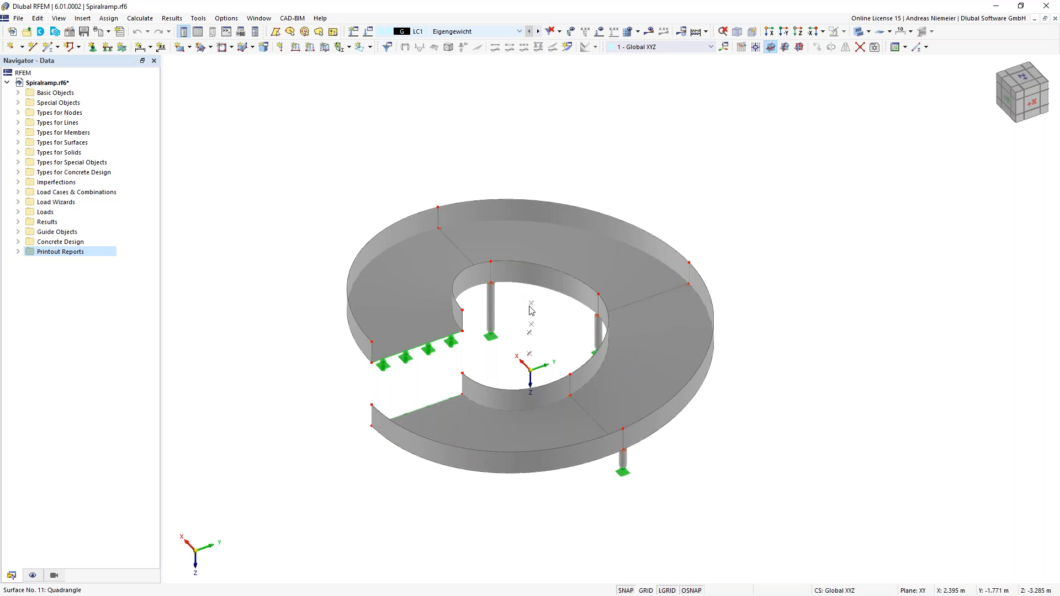
click(100, 35)
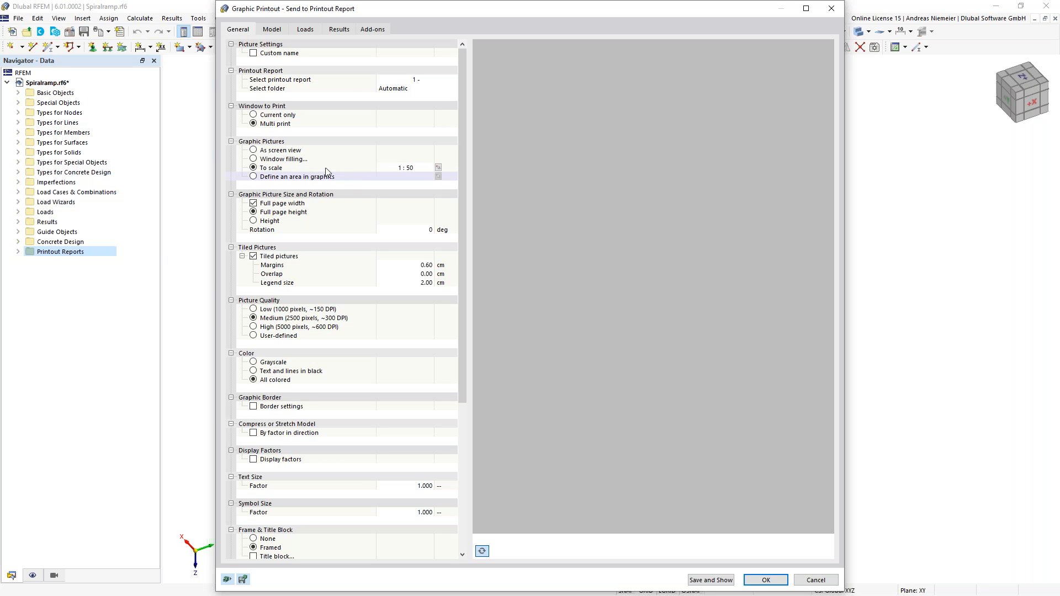
click(276, 115)
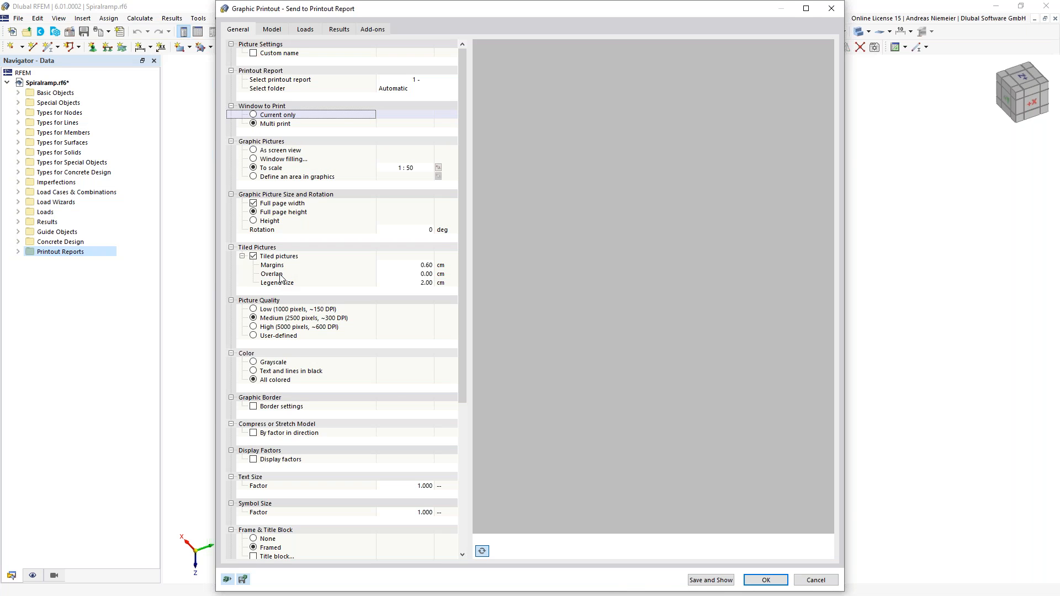
click(253, 257)
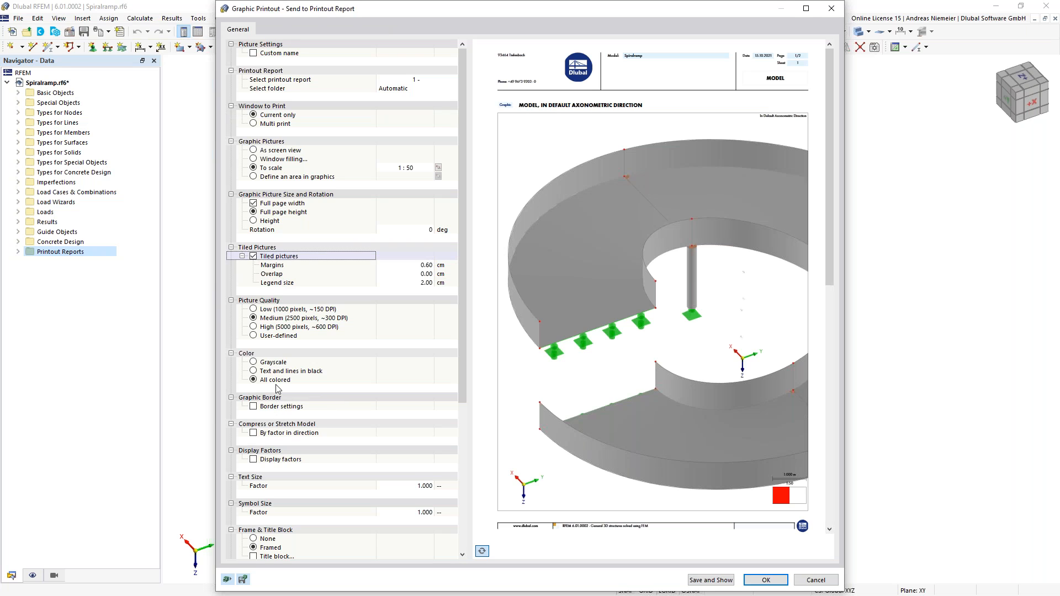
click(253, 256)
Enable the 3D picture in PDF, make the graphic window filling, and add it to the printout report.
click(253, 258)
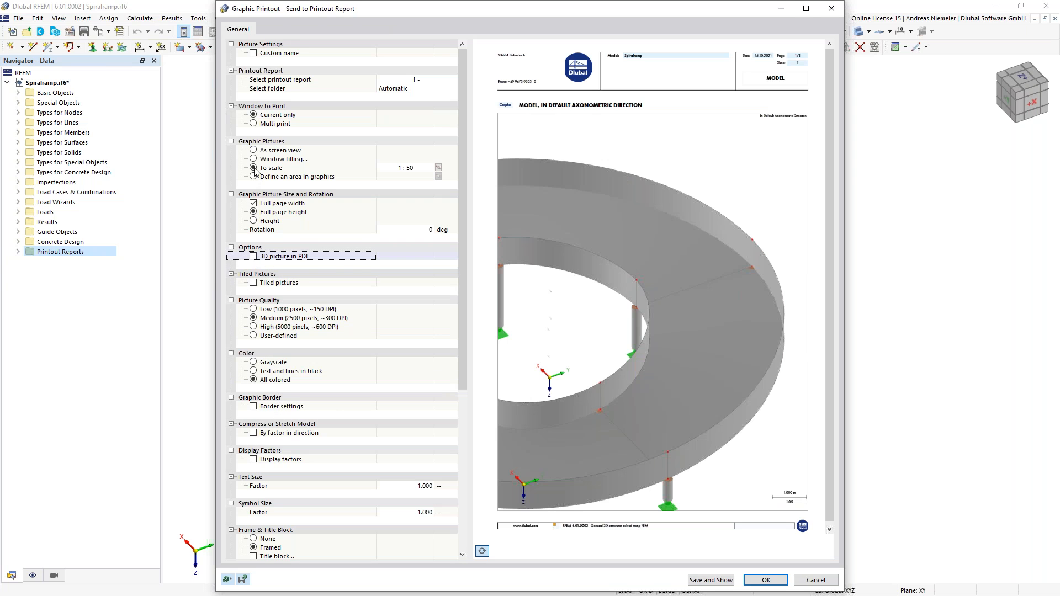
key(space)
click(254, 159)
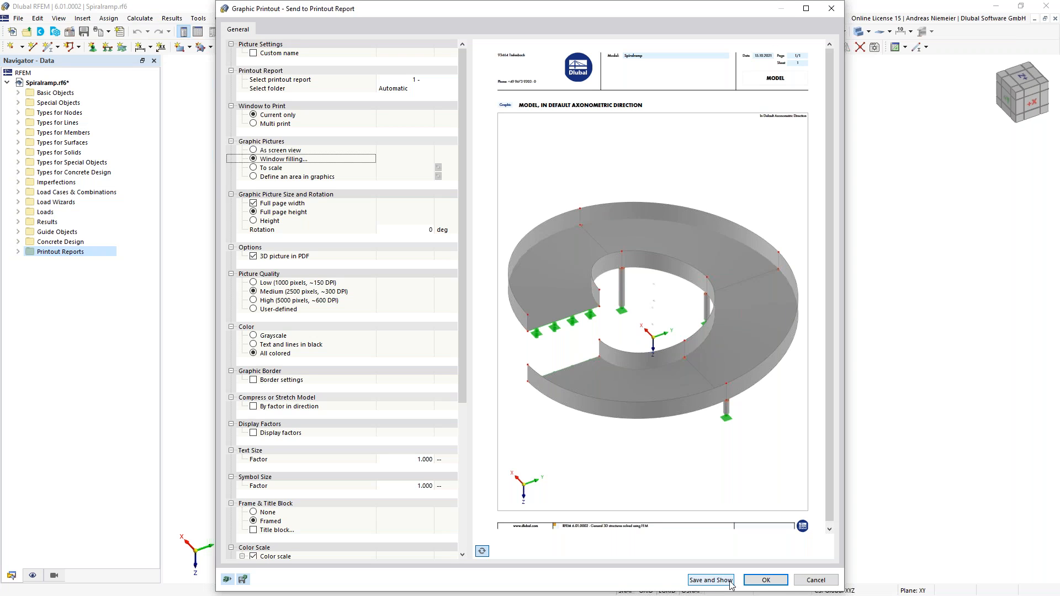
click(765, 580)
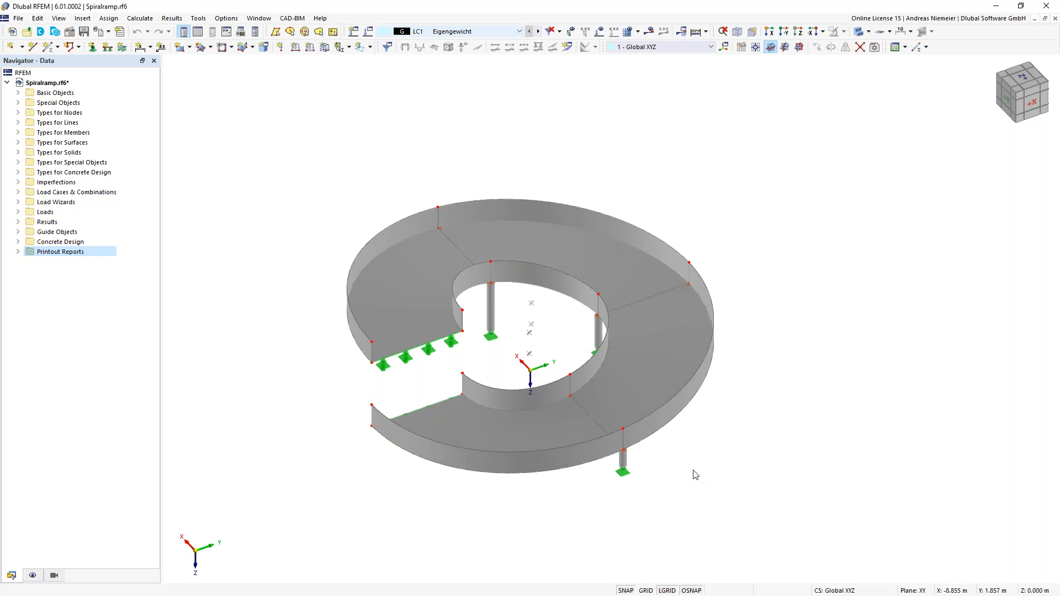
Show the Types for Concrete Design in the model and switch the ramp to a transparent display.
click(54, 576)
click(33, 577)
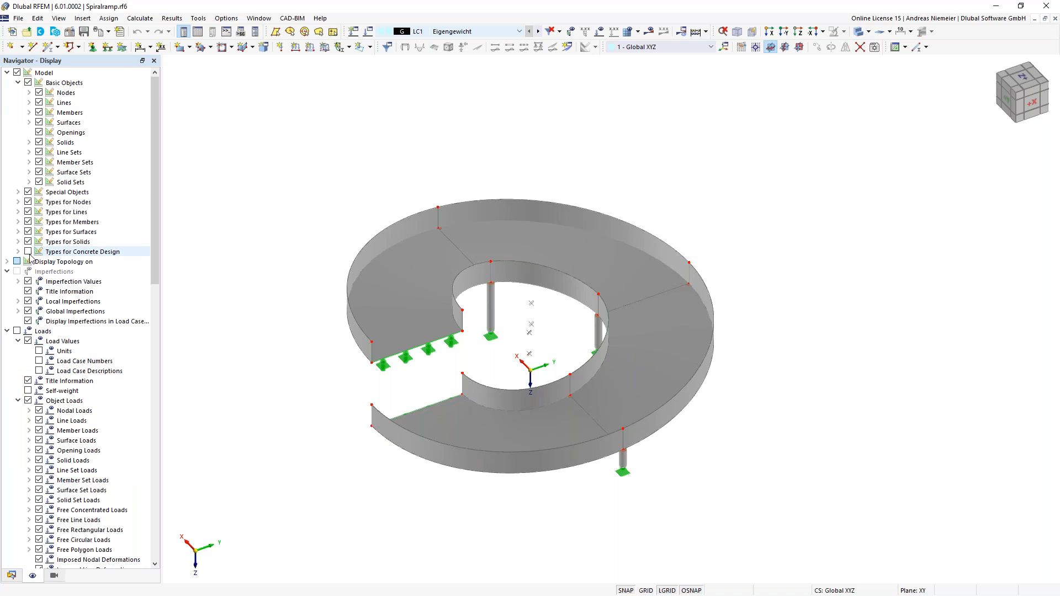
click(28, 251)
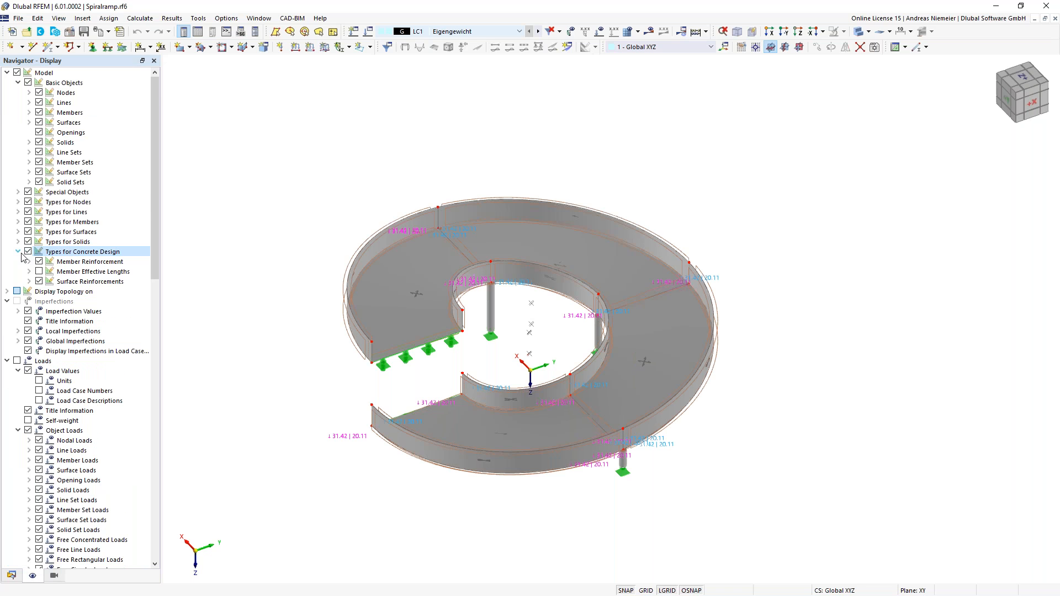
click(868, 32)
click(889, 73)
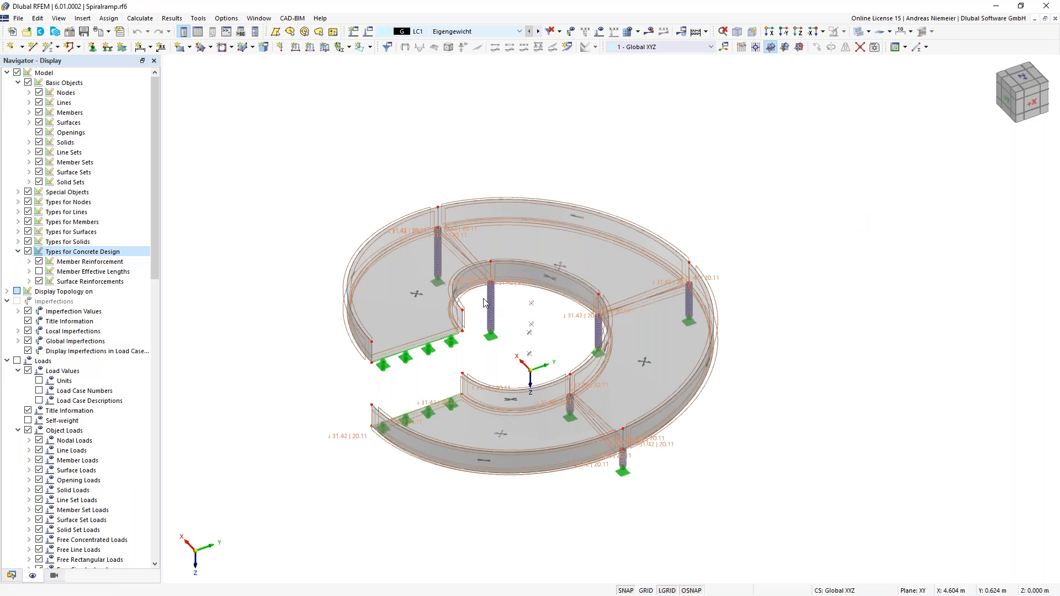
Define a clipped print area around the head of the inner column for a new printout report graphic.
scroll(609, 323, up, 5)
middle_drag(510, 286, 574, 273)
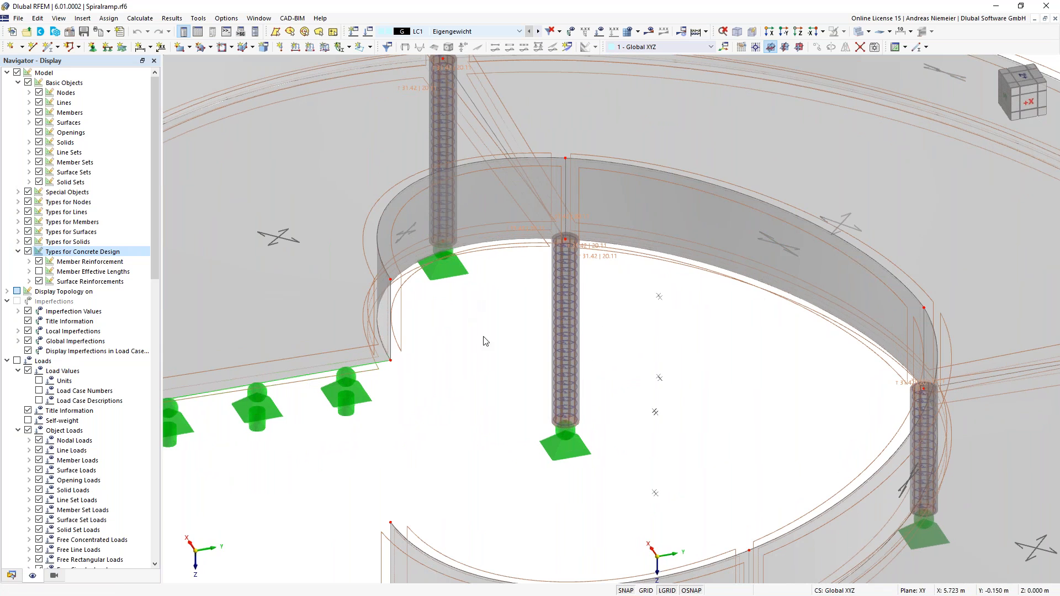
click(100, 30)
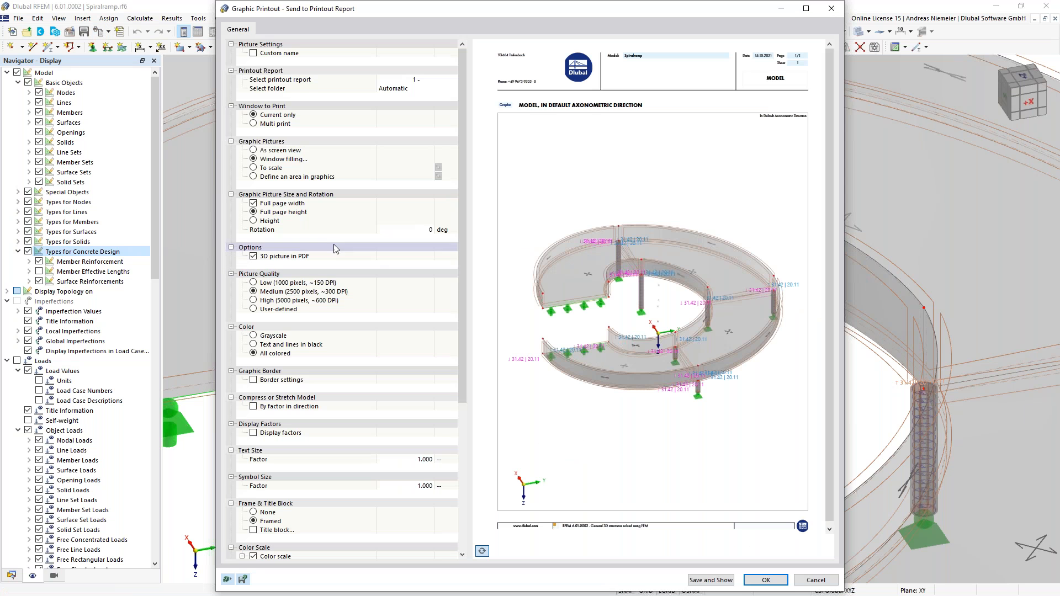
click(253, 178)
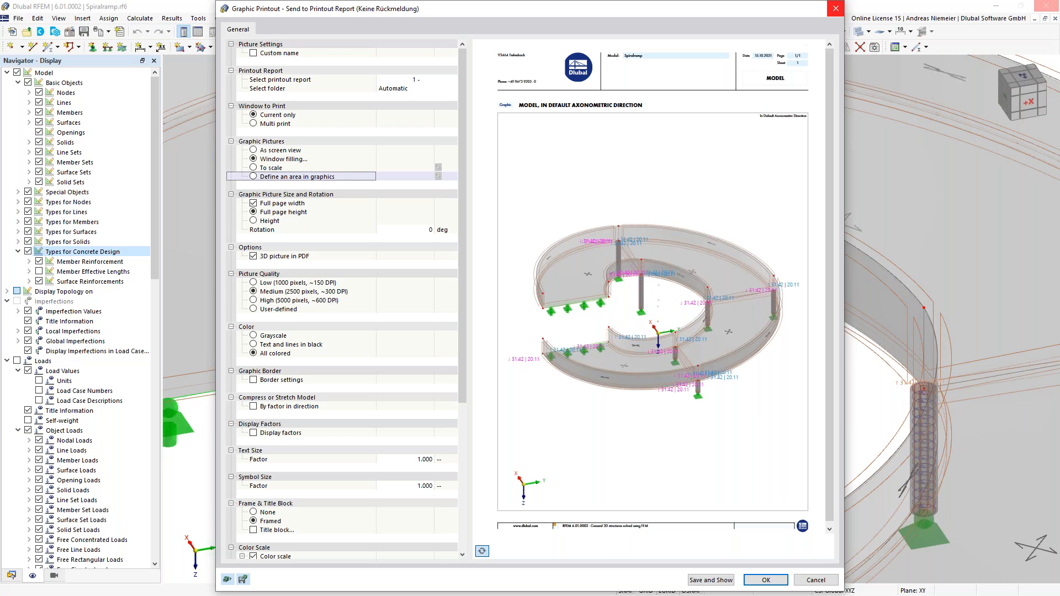
click(438, 176)
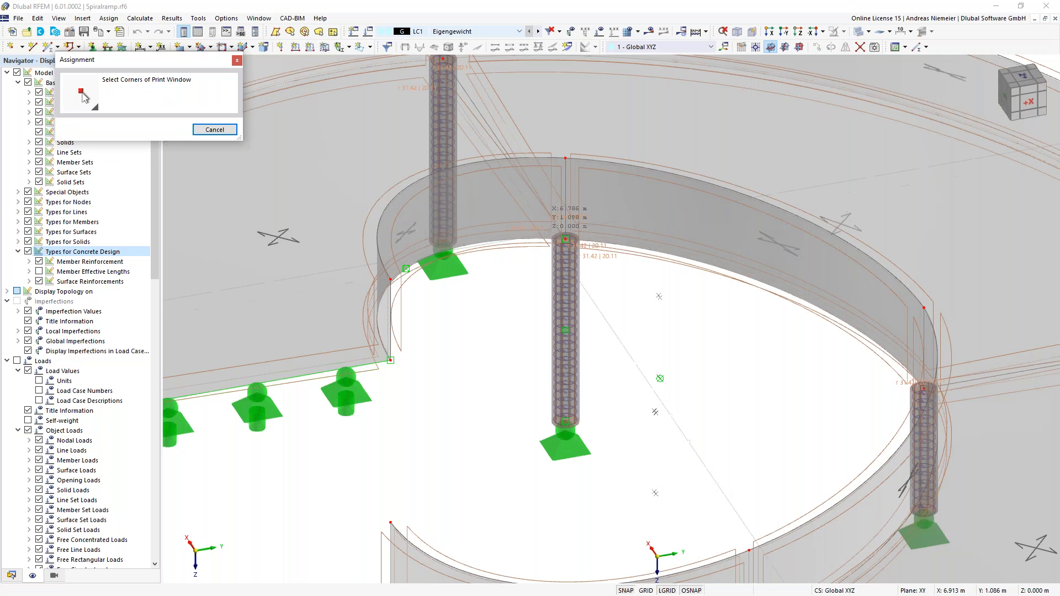
click(527, 208)
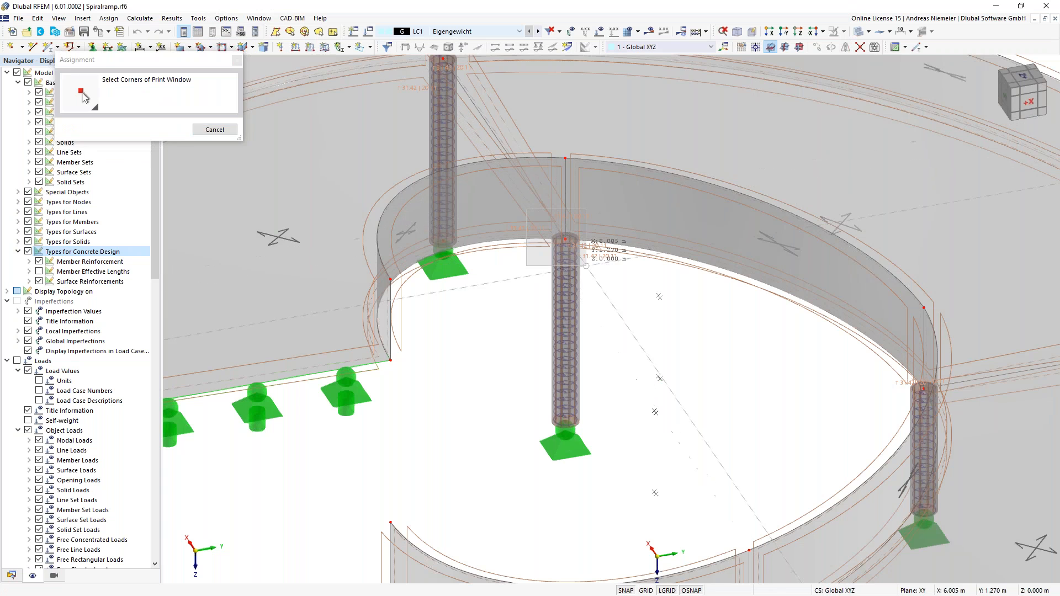
click(607, 287)
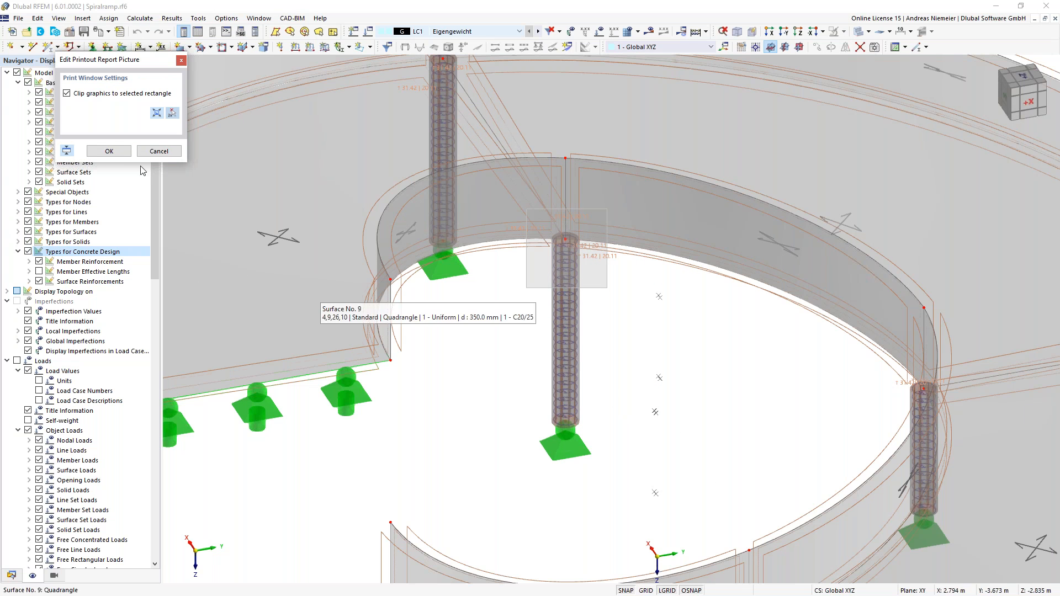
click(109, 151)
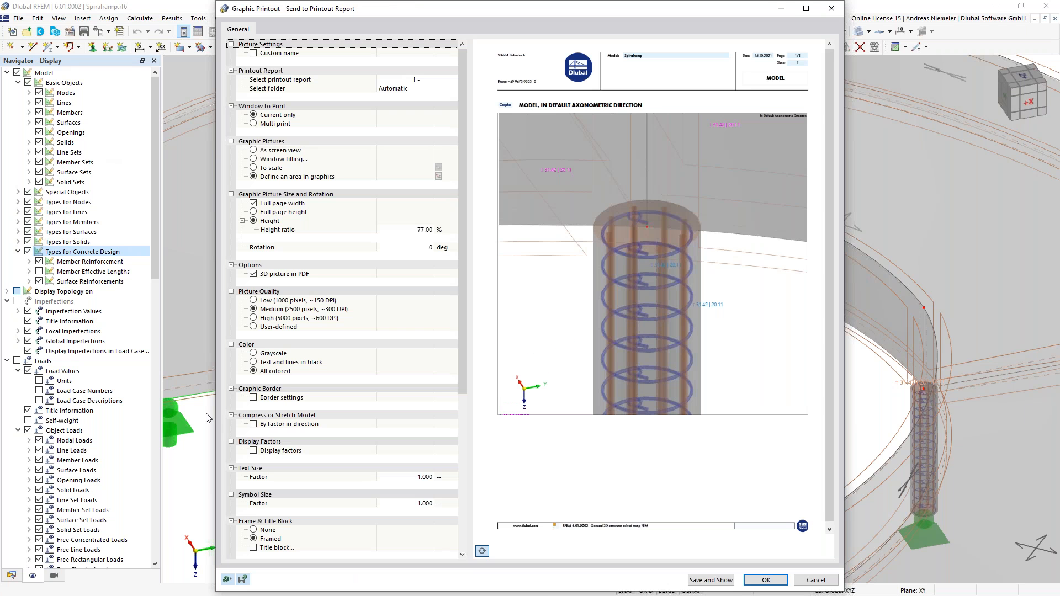
Turn off the 3D picture in PDF for the column detail and add the graphic to the printout report.
click(257, 275)
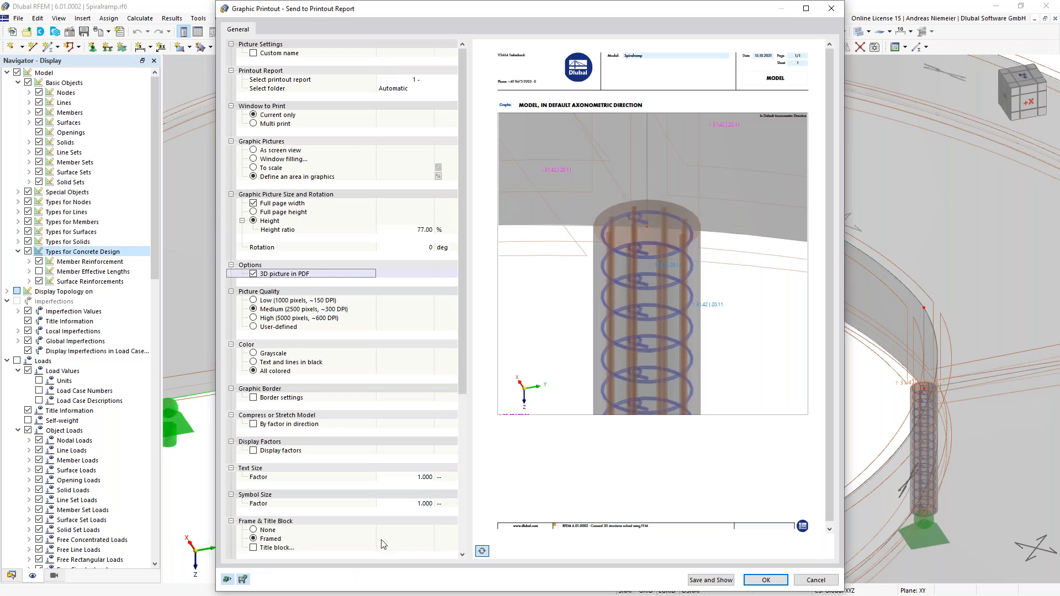
key(space)
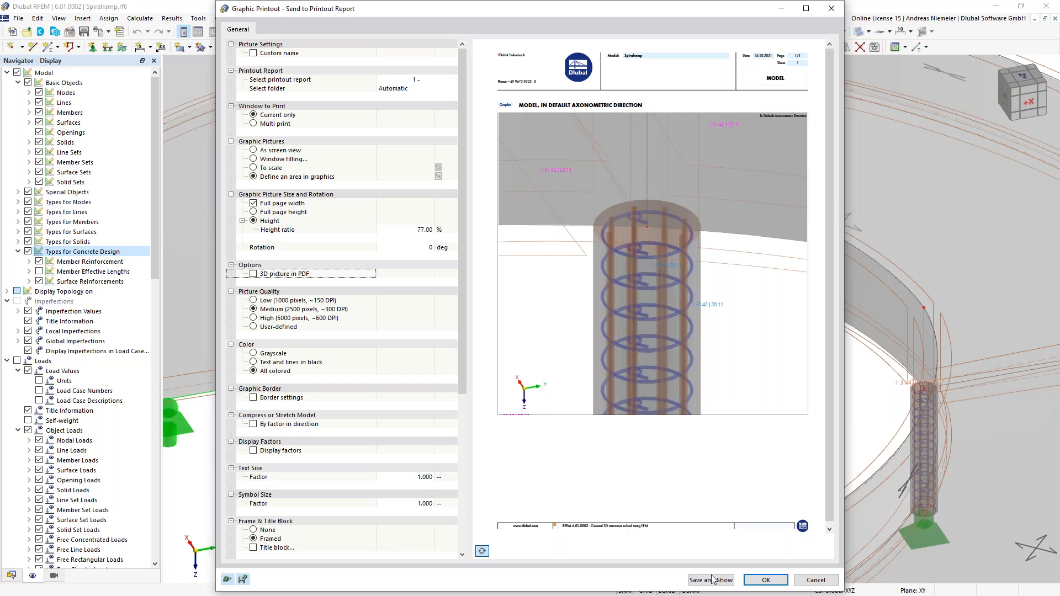
click(765, 581)
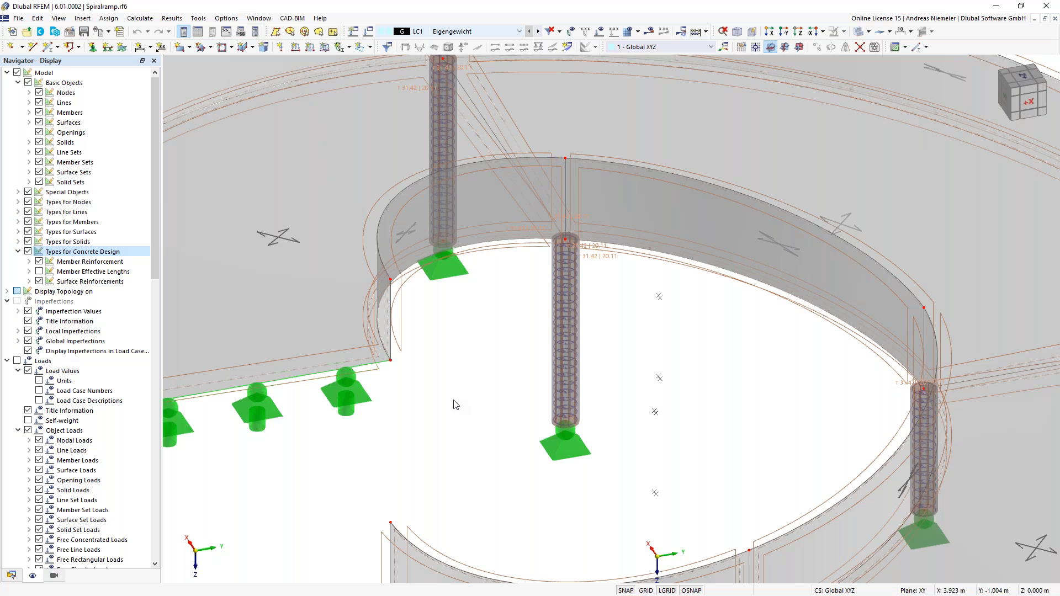
Hide the Types for Concrete Design and turn on the display of the concrete design results.
scroll(454, 402, down, 1)
click(28, 251)
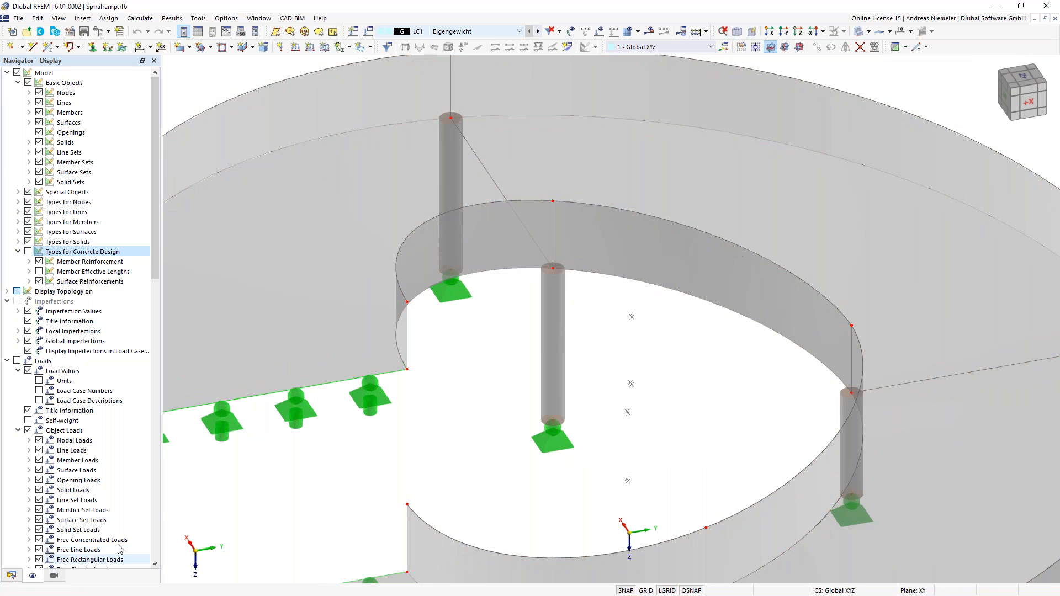
click(649, 31)
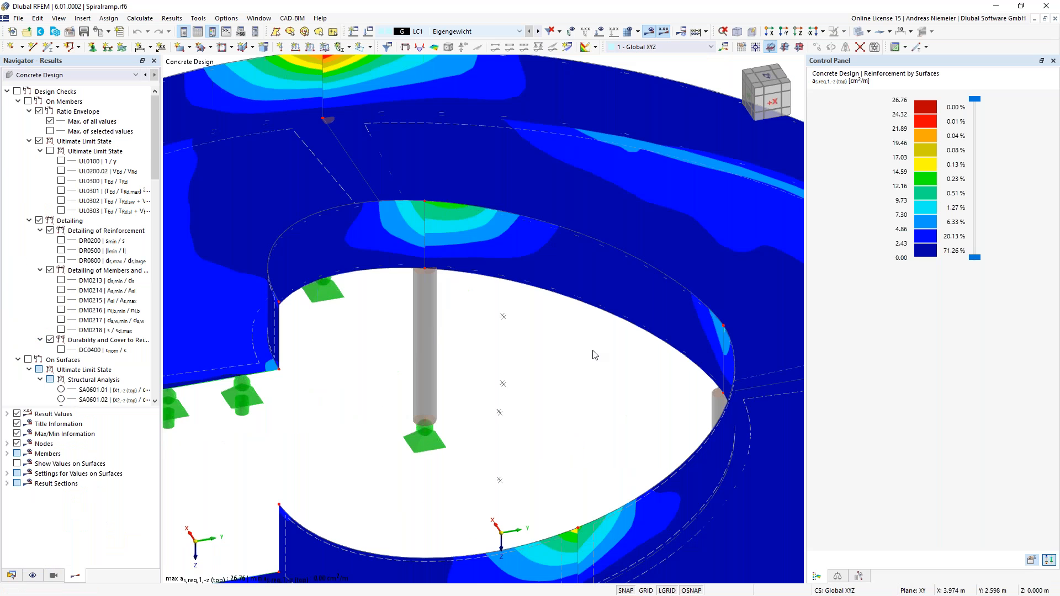
Activate the object selection visibility for OS1 - Ramp and view the ramp from the +Z direction.
scroll(593, 355, down, 3)
ctrl+middle_drag(571, 362, 39, 591)
click(54, 576)
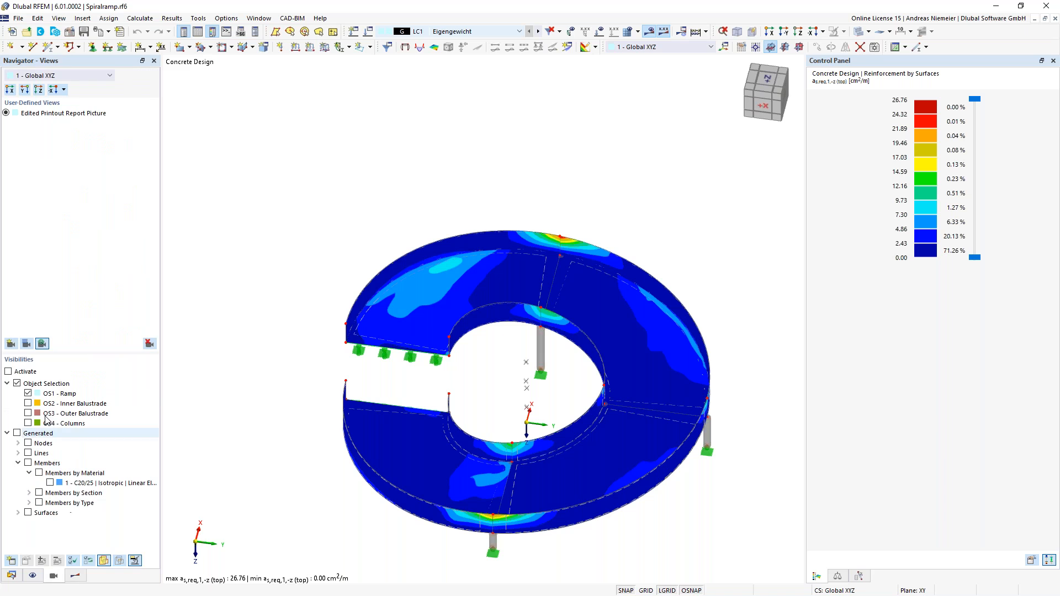
click(17, 383)
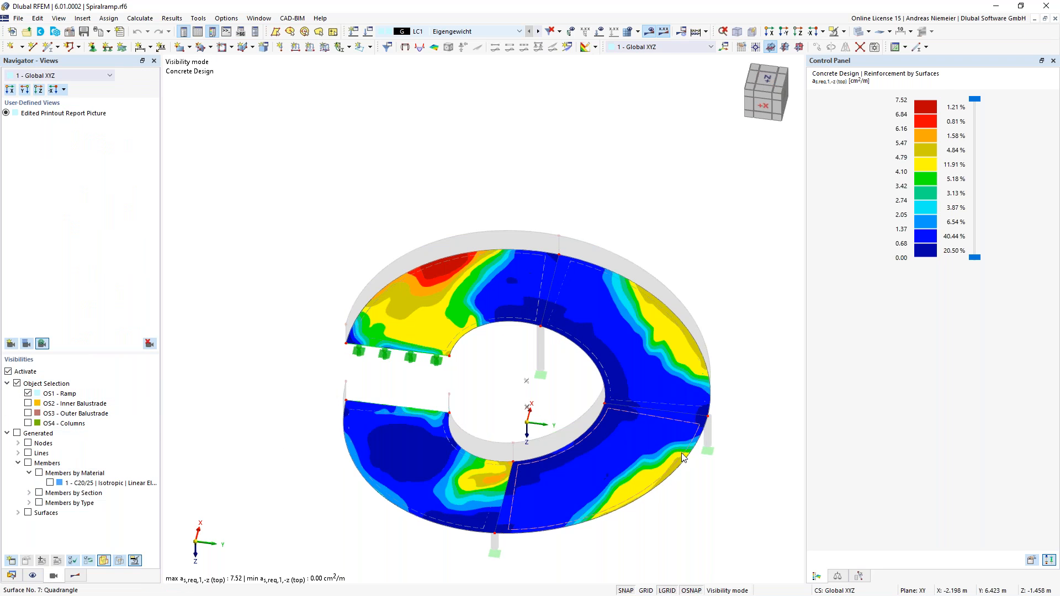
click(766, 79)
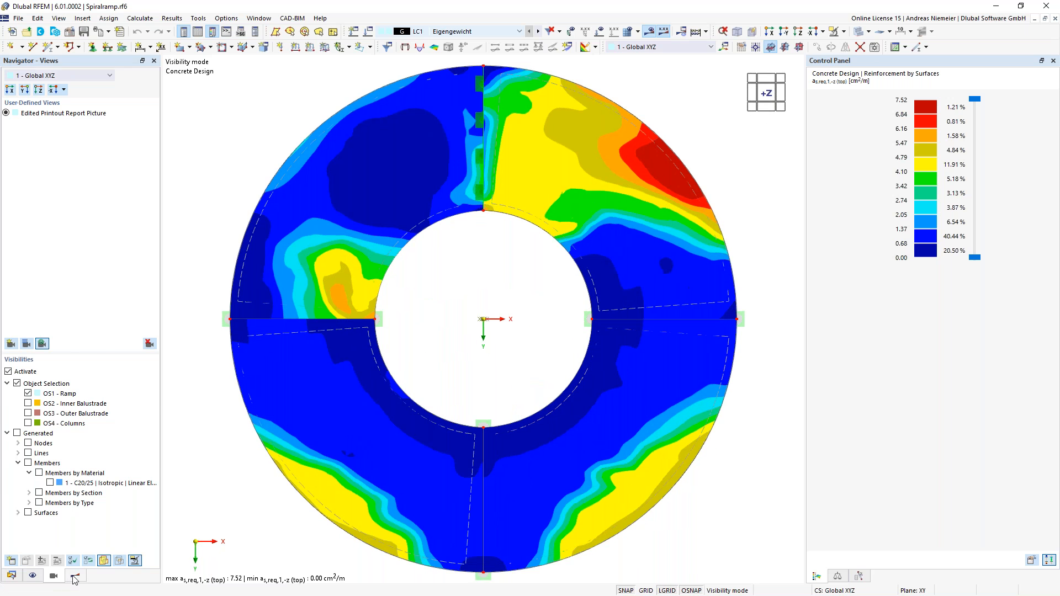
Display the static analysis basic internal forces mx on the ramp surfaces together with the values on surfaces.
click(75, 577)
scroll(62, 380, down, 10)
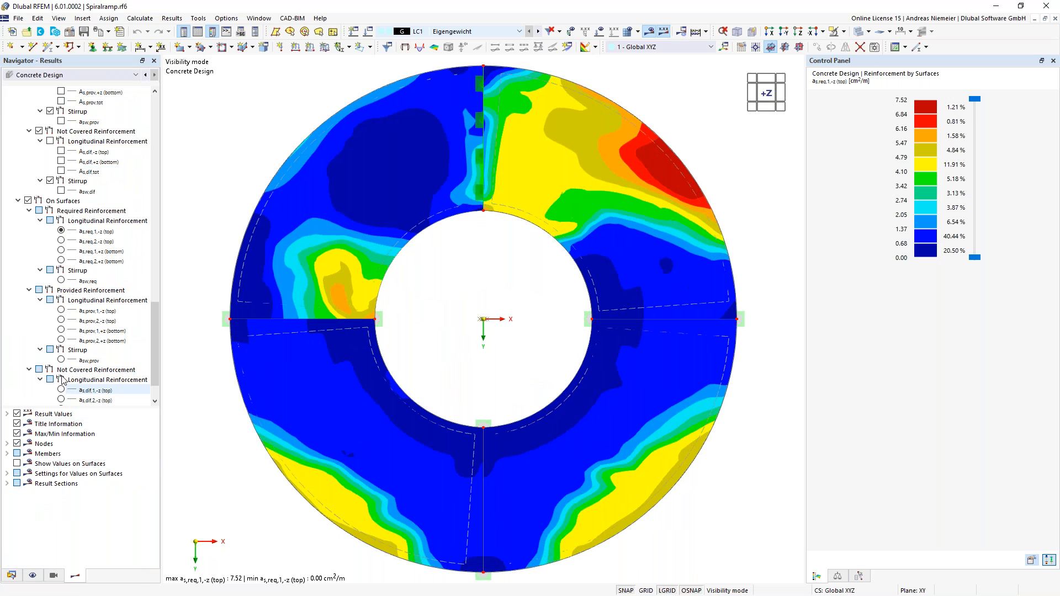
click(72, 75)
click(39, 85)
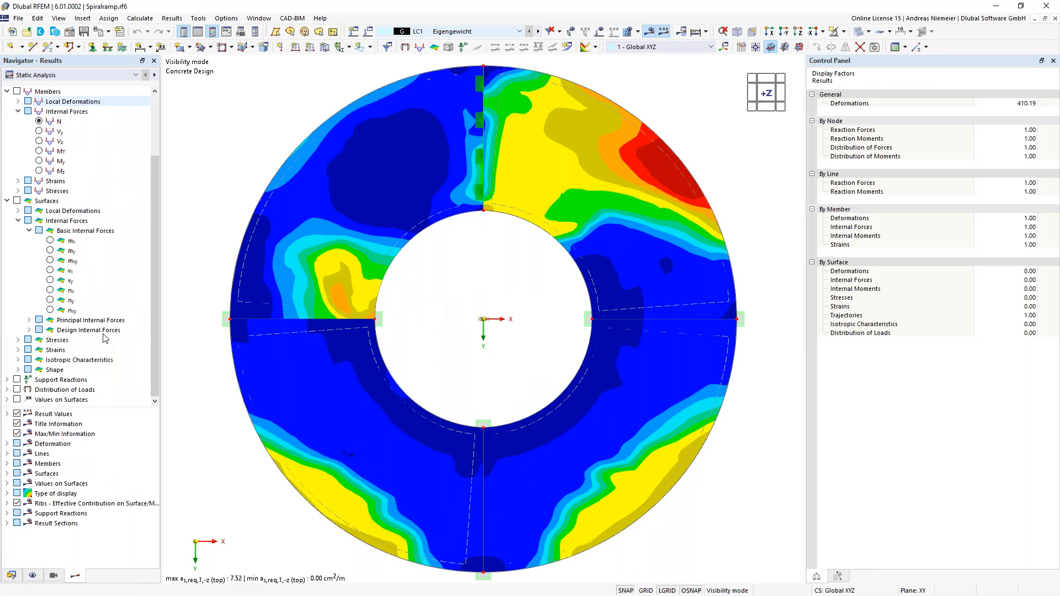
click(49, 240)
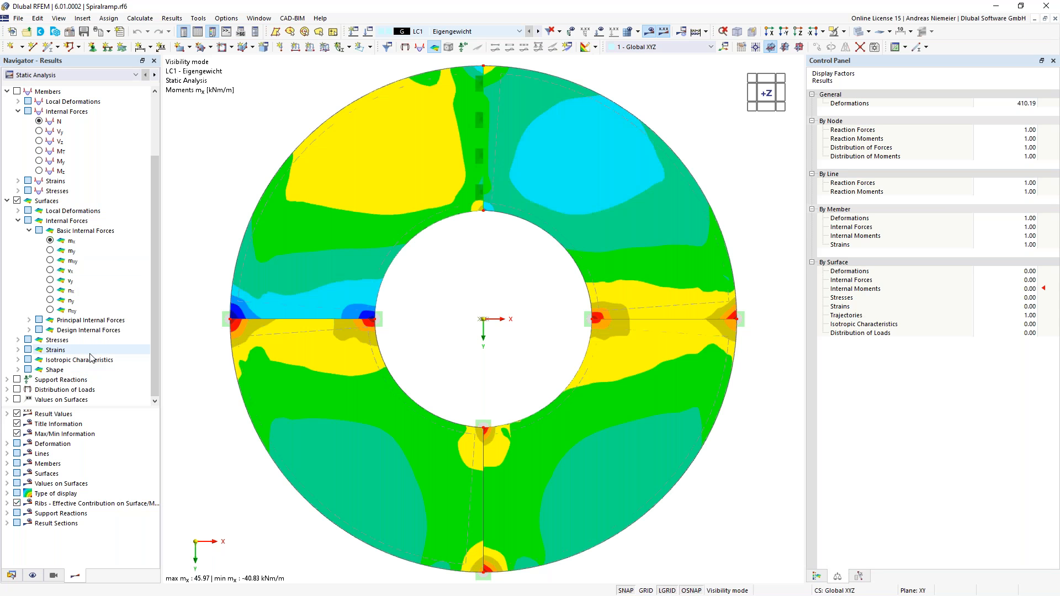
click(17, 400)
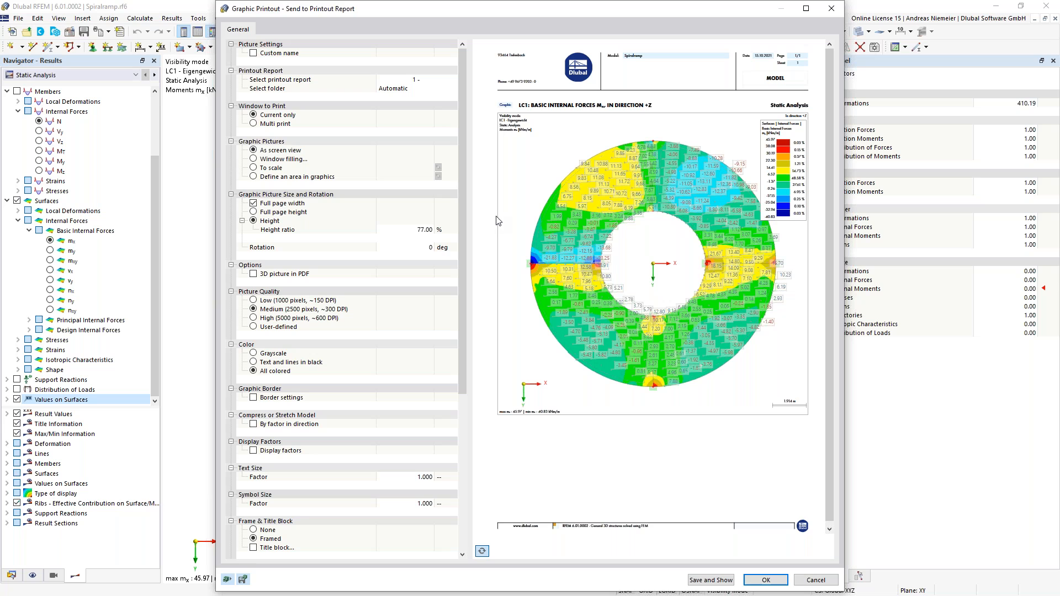
Set the mx graphic to print to scale at 1:50 and with full page height.
click(257, 169)
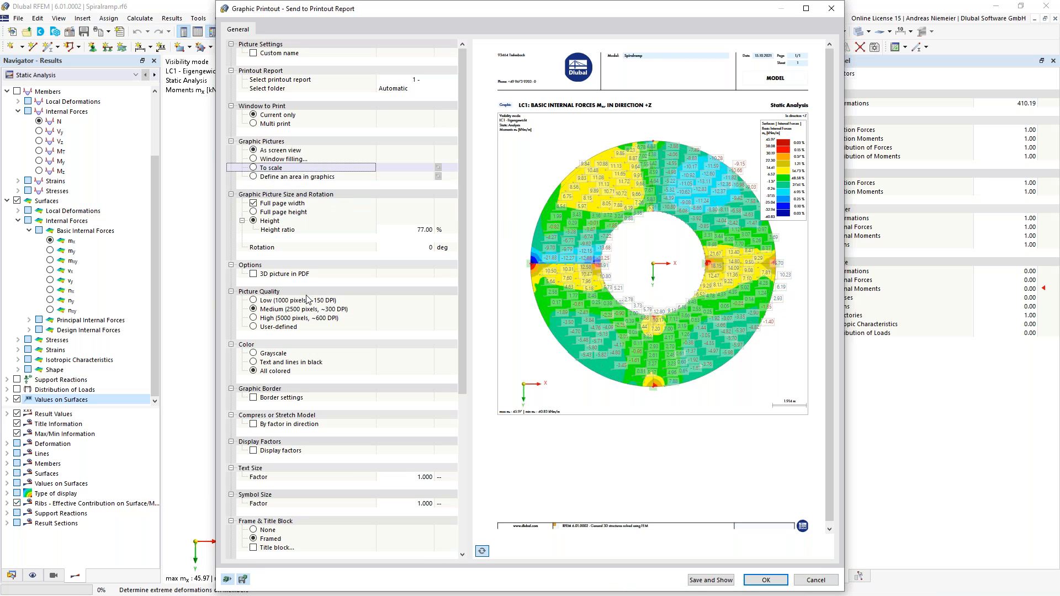
click(385, 168)
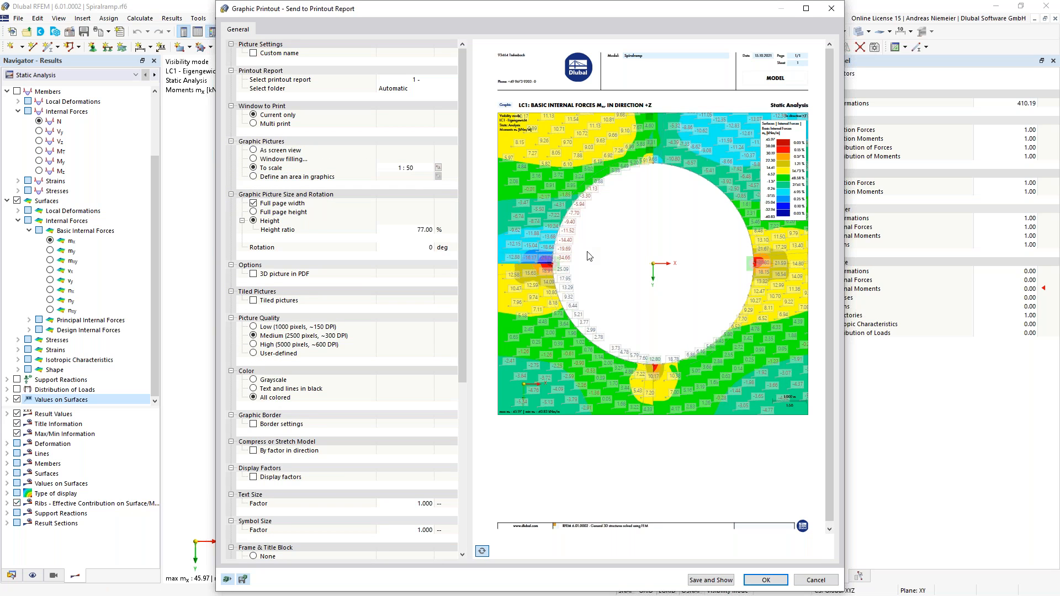
click(257, 213)
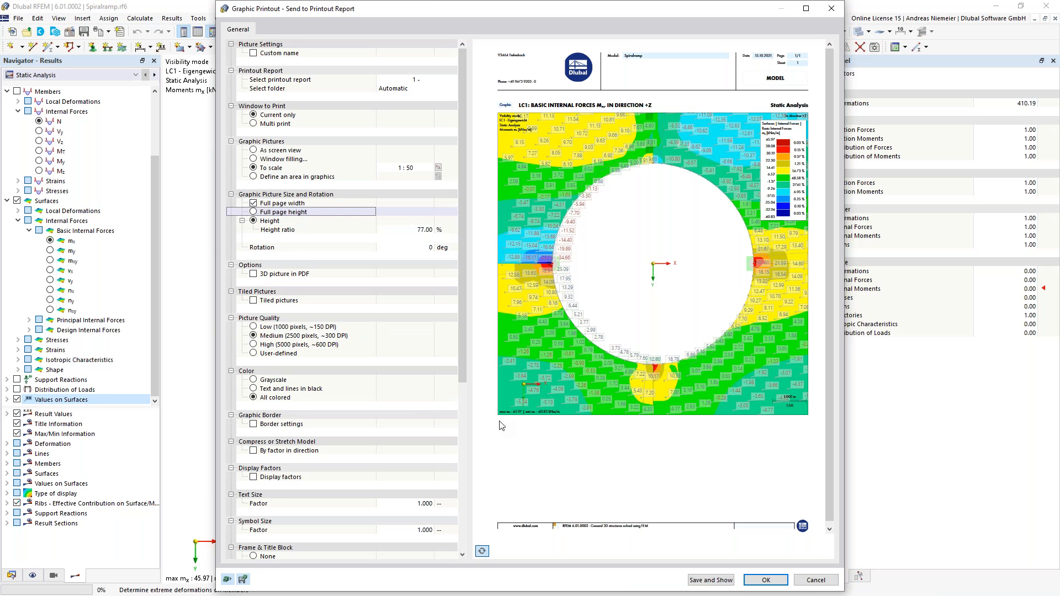
key(space)
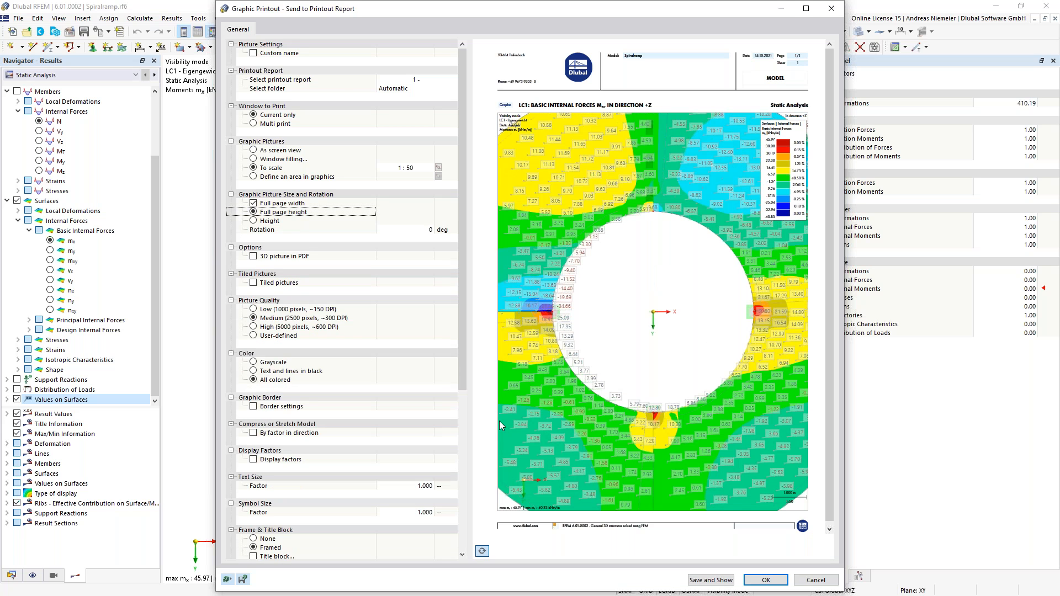
Turn on tiled pictures for the mx graphic and check the tiles in the print preview.
click(255, 287)
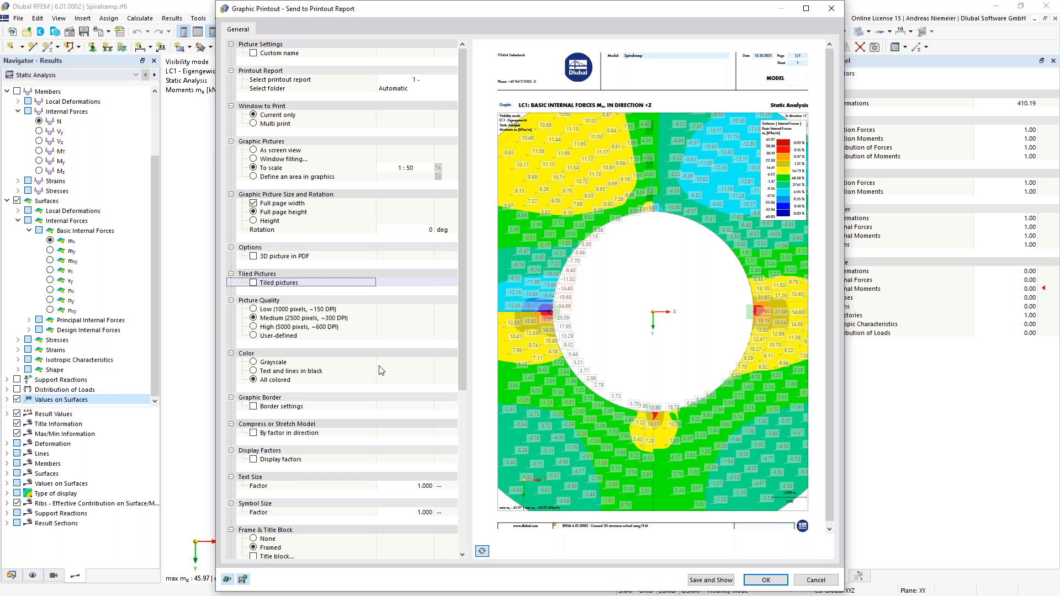
key(space)
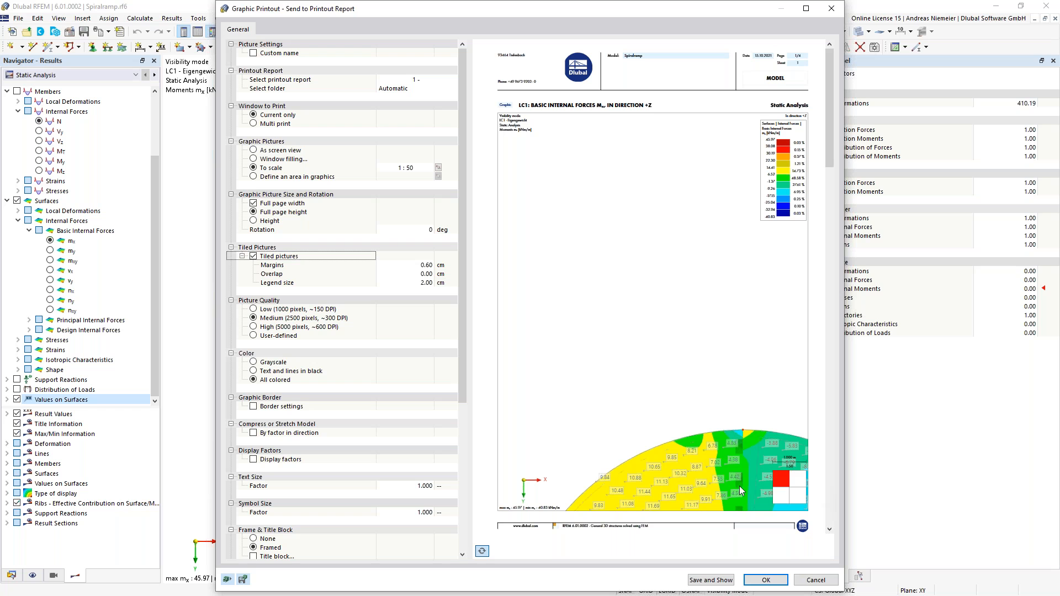
drag(835, 150, 830, 415)
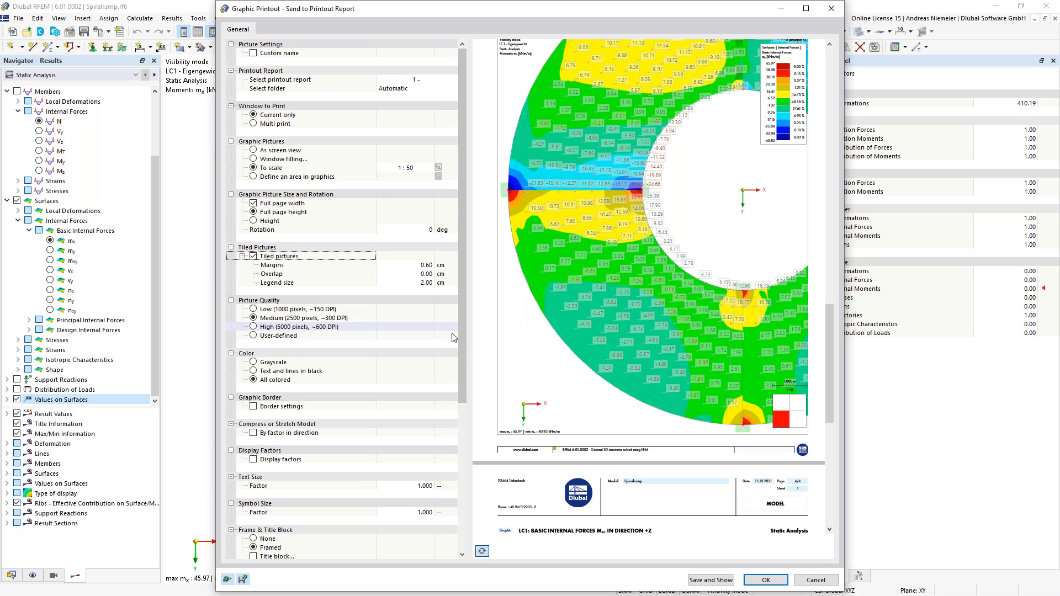
Set up a multi print of the surface basic internal forces mx and my and add the graphics to the printout report.
click(254, 126)
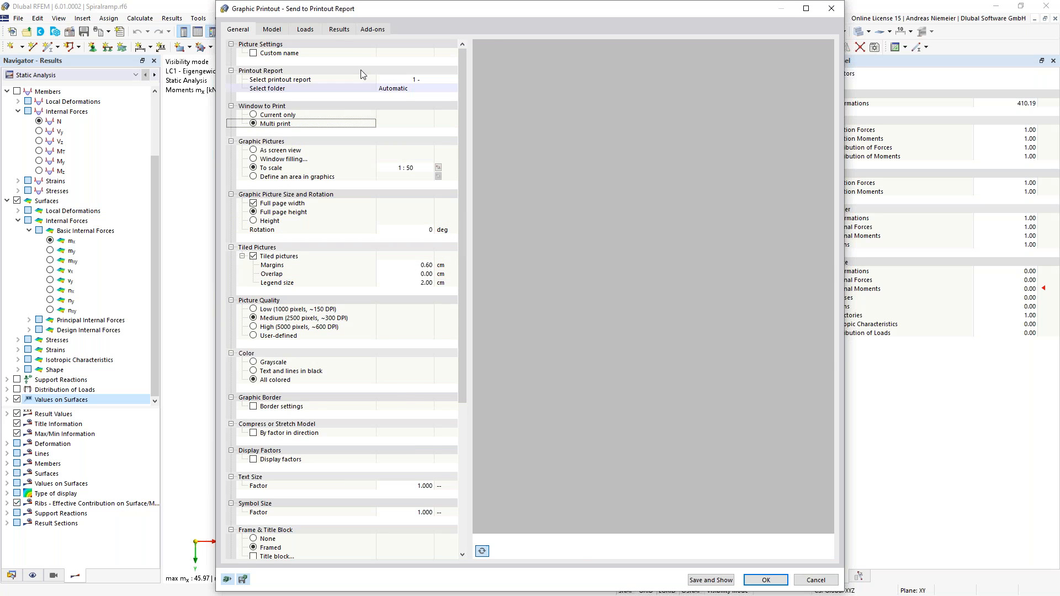
click(339, 29)
click(488, 154)
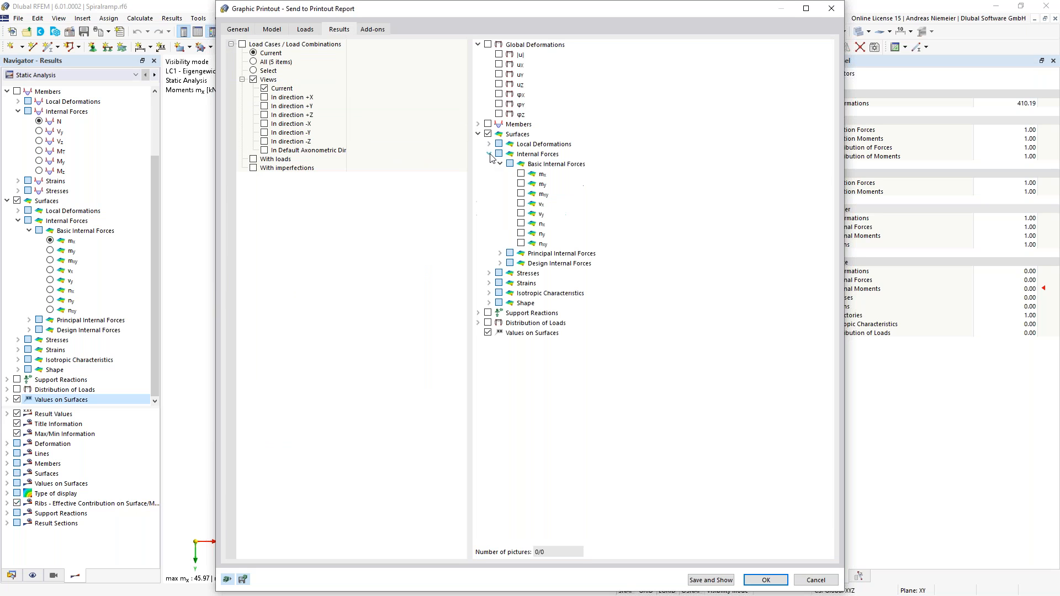
click(520, 173)
click(521, 184)
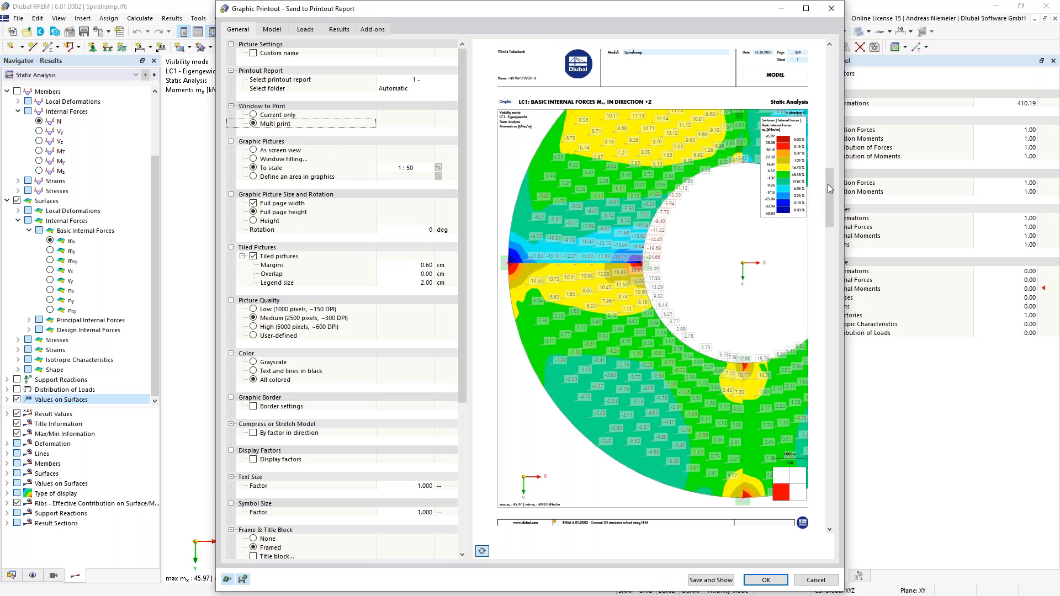
drag(831, 202, 848, 268)
click(762, 579)
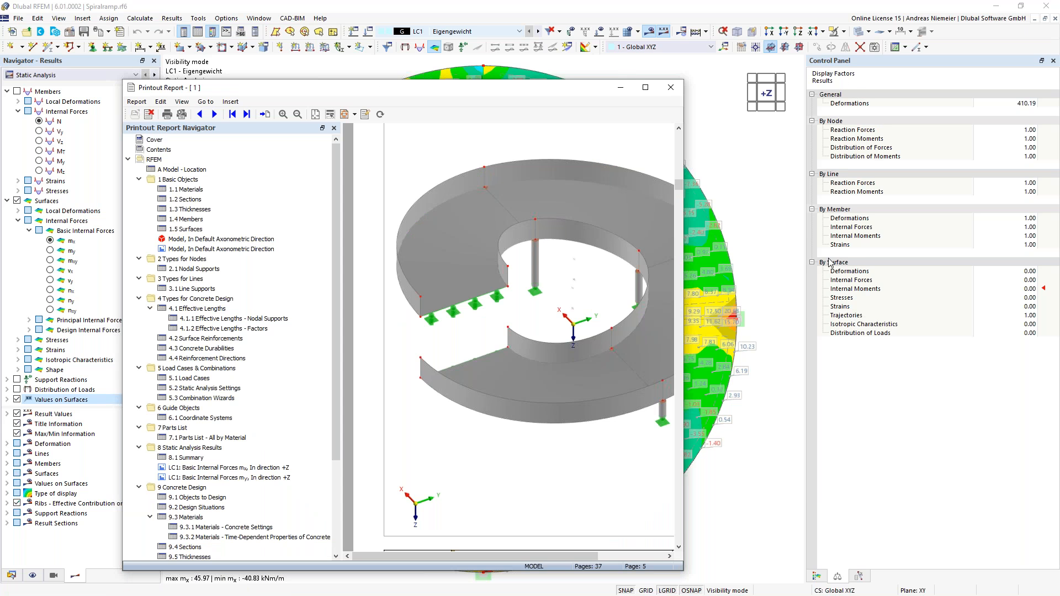
Maximize the printout report and examine the model graphics, column reinforcement detail and tiled my result graphics.
scroll(502, 326, down, 10)
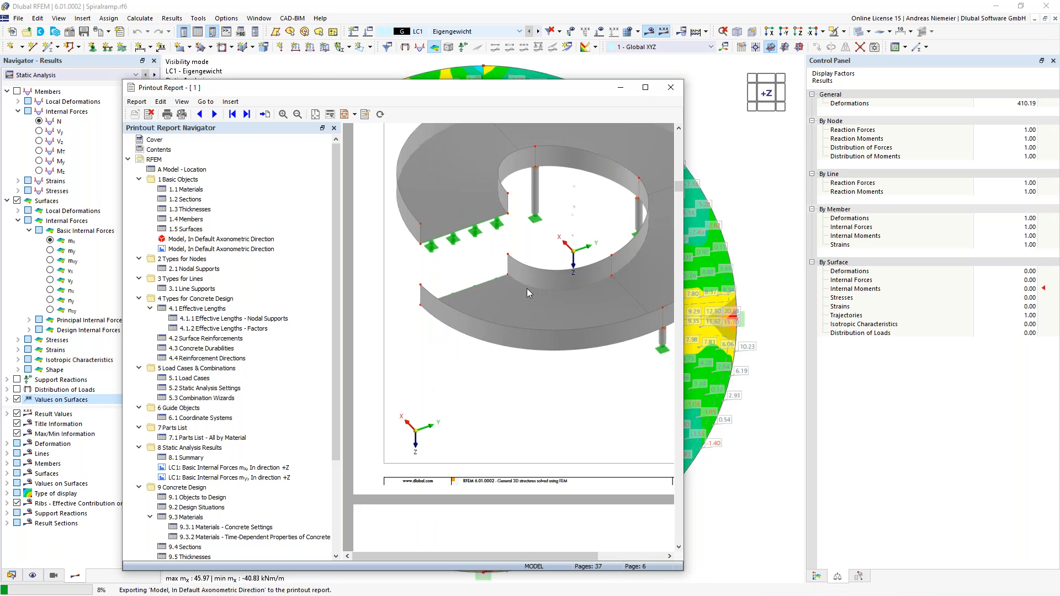
click(645, 88)
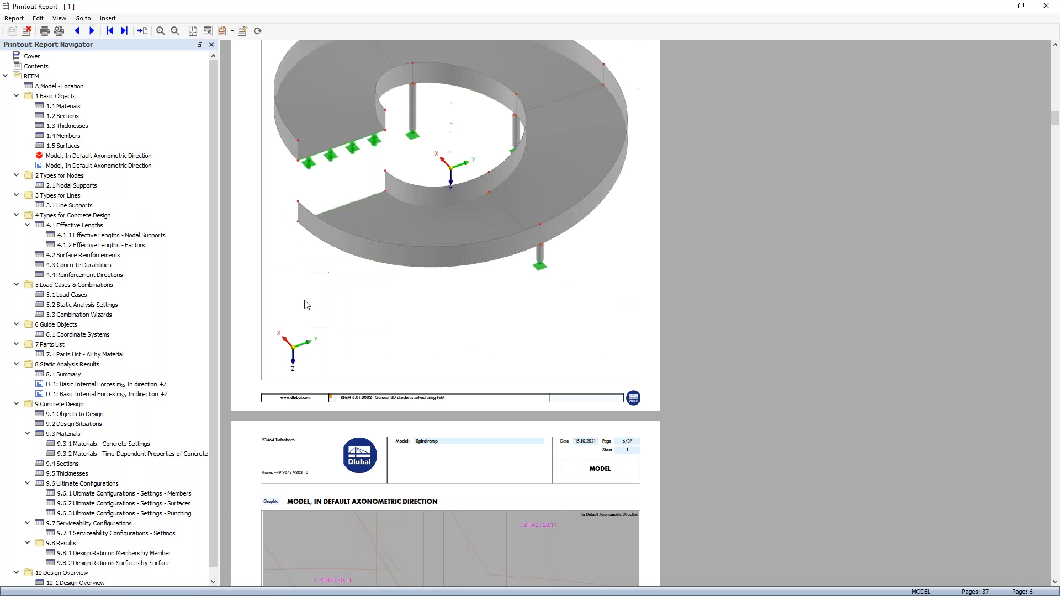
scroll(308, 272, down, 10)
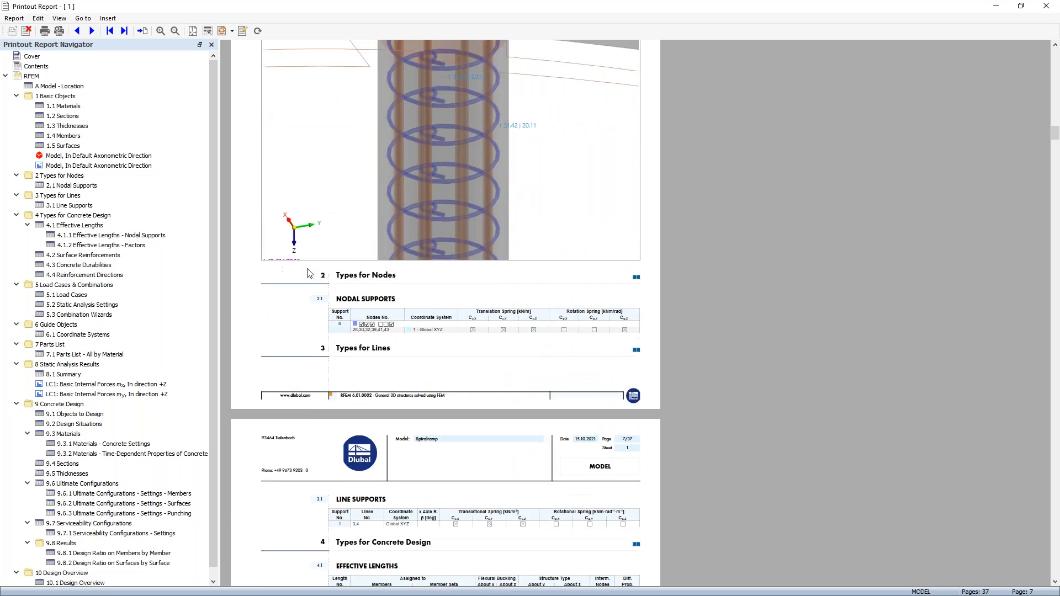
click(107, 394)
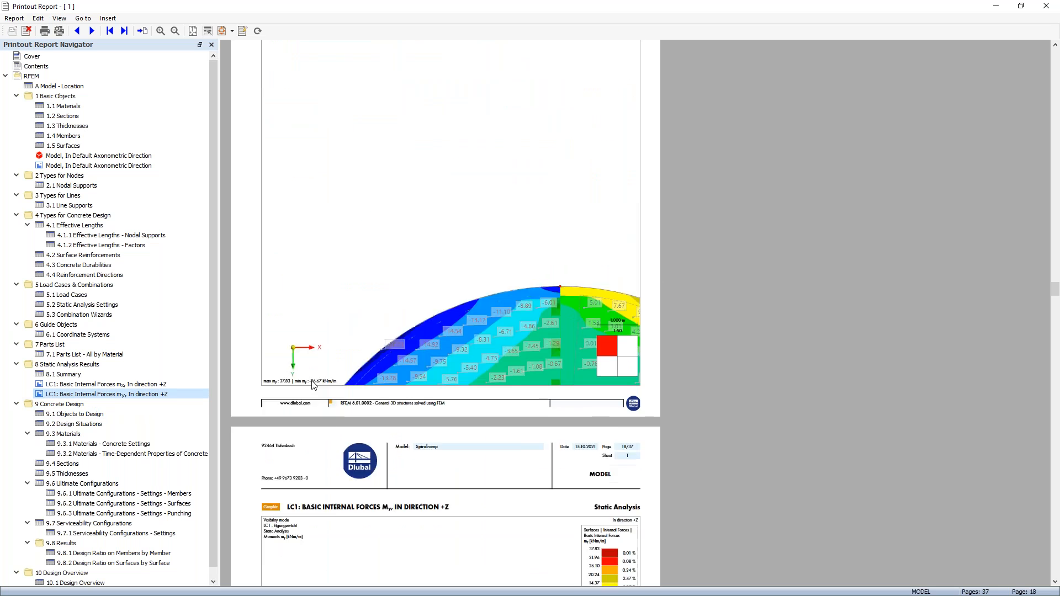
scroll(313, 382, down, 10)
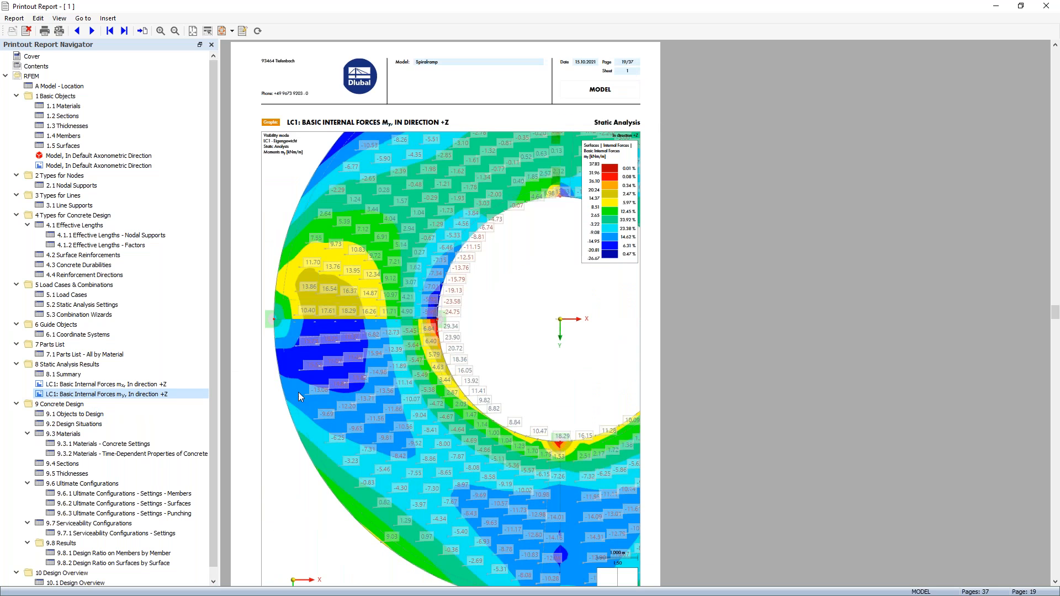
drag(214, 317, 217, 290)
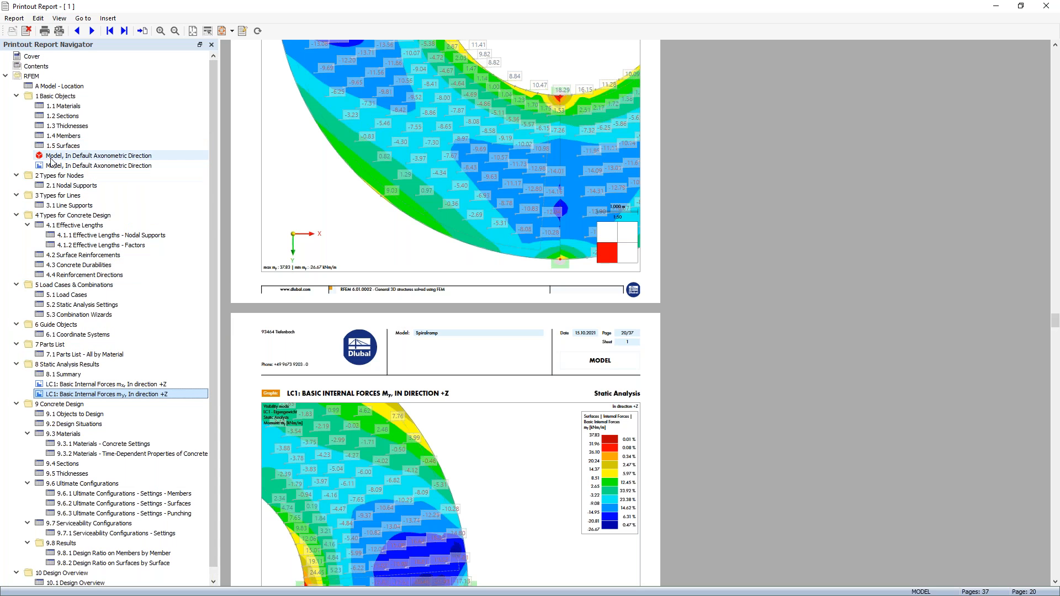
Collapse all report chapters and create a folder named Add, placed between Static Analysis Results and Concrete Design.
right_click(185, 335)
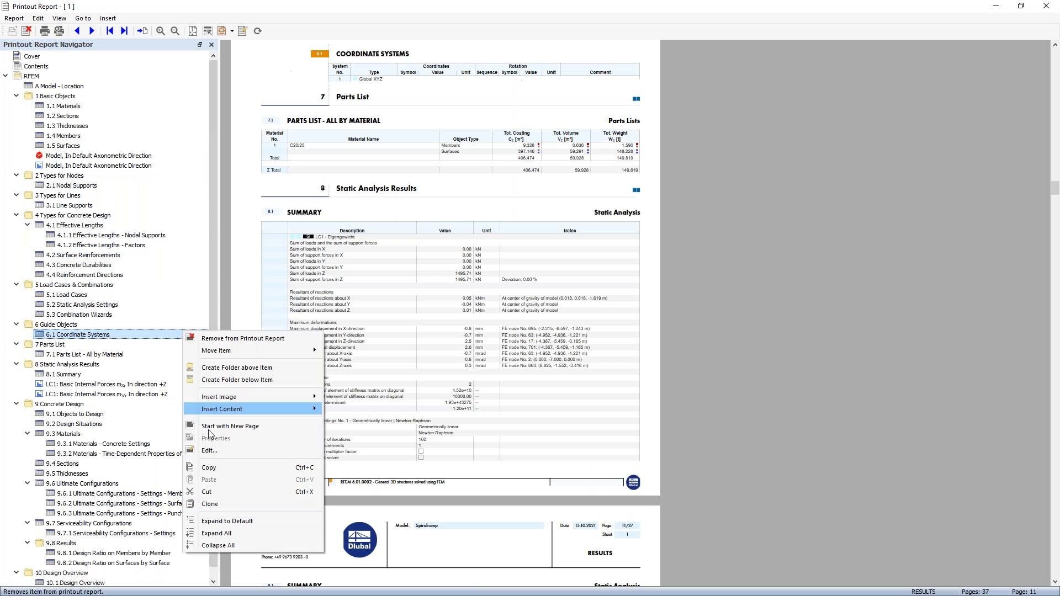
click(234, 548)
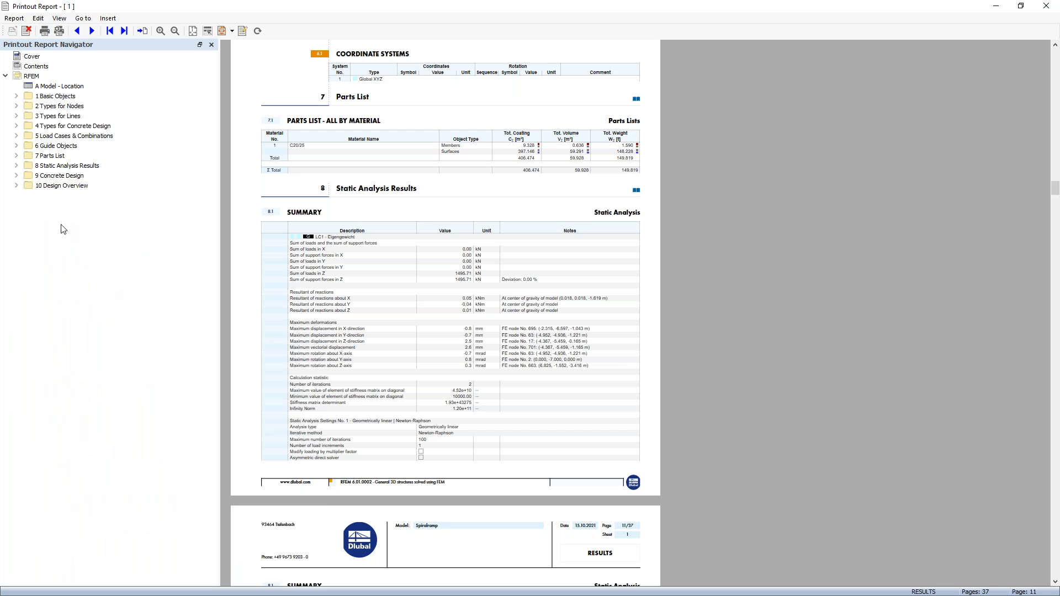
right_click(60, 186)
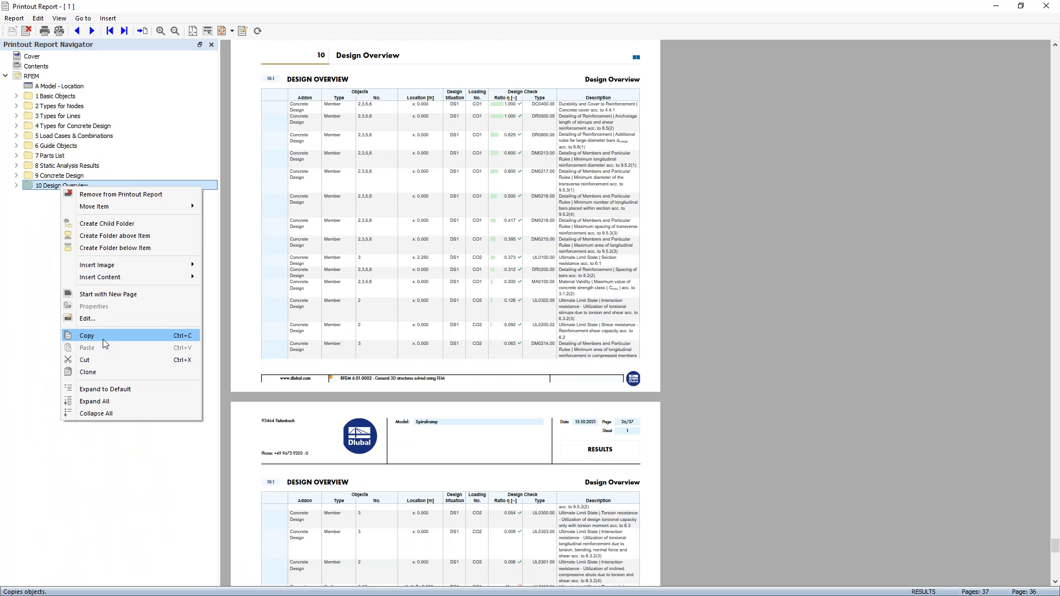
click(142, 250)
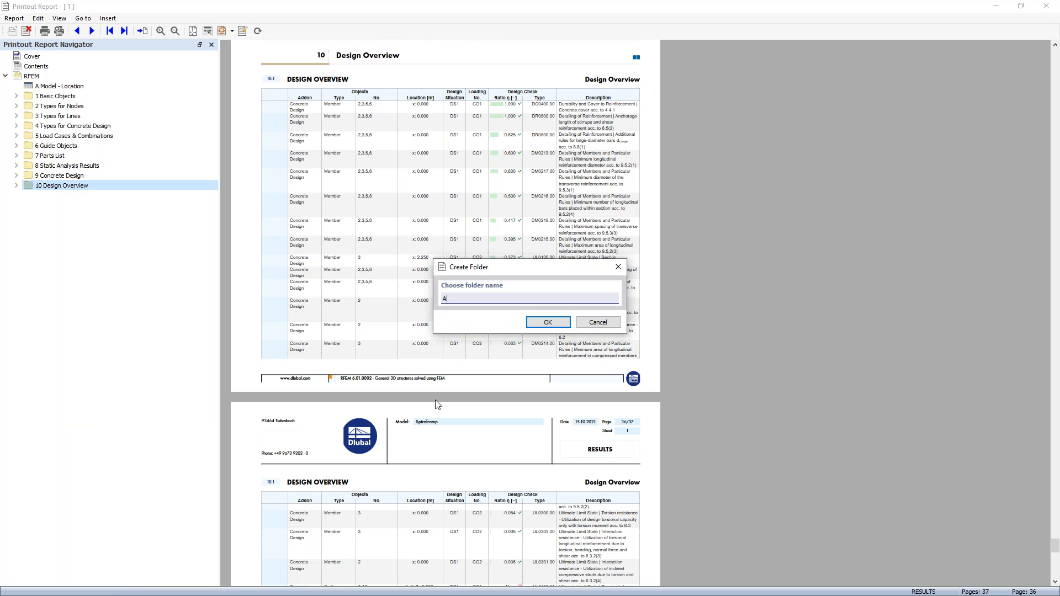
text(Add)
key(Return)
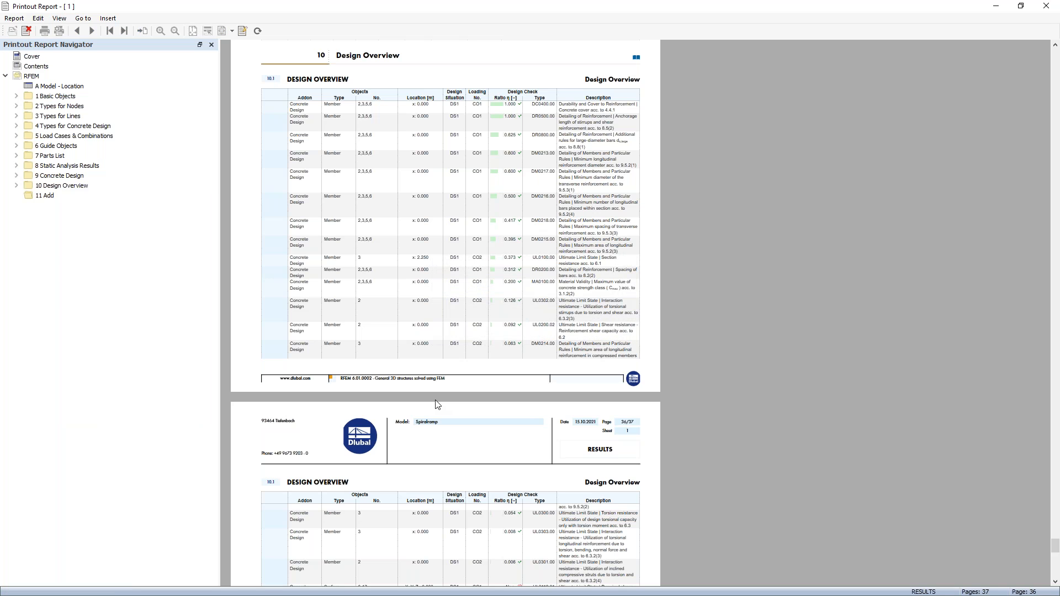
click(44, 195)
drag(45, 195, 44, 170)
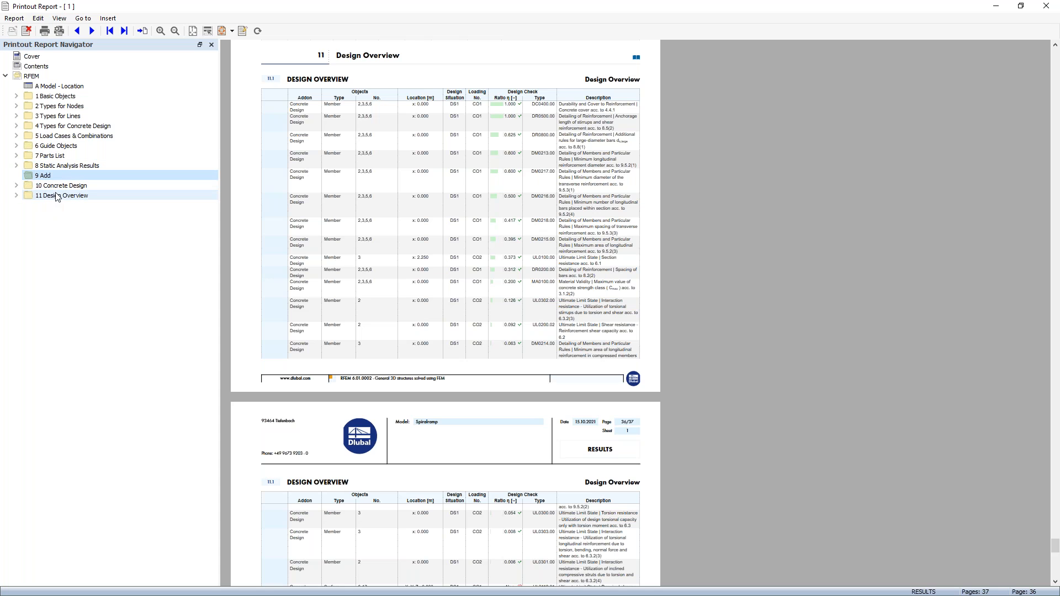
Insert the PDF file Reinforcement.pdf from the RFEM6 Feature Webinar folder on the Desktop into the report.
click(108, 18)
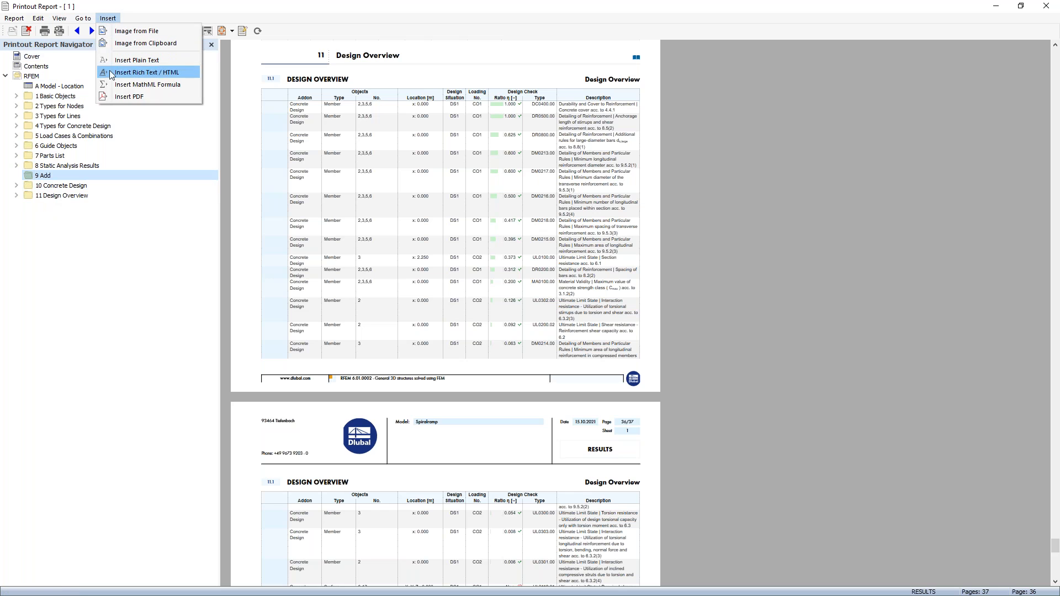
click(127, 96)
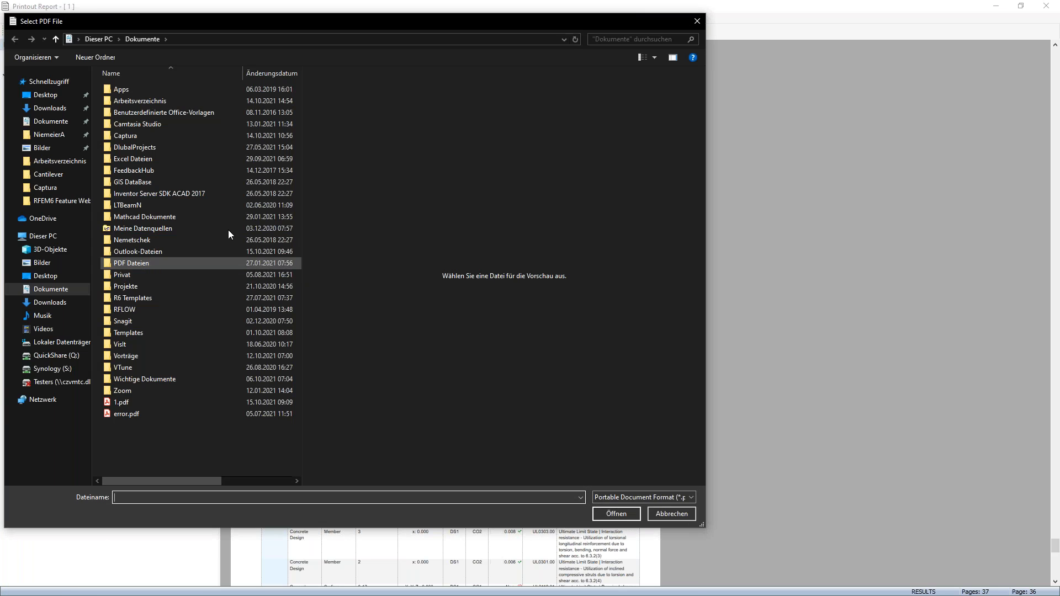
click(45, 95)
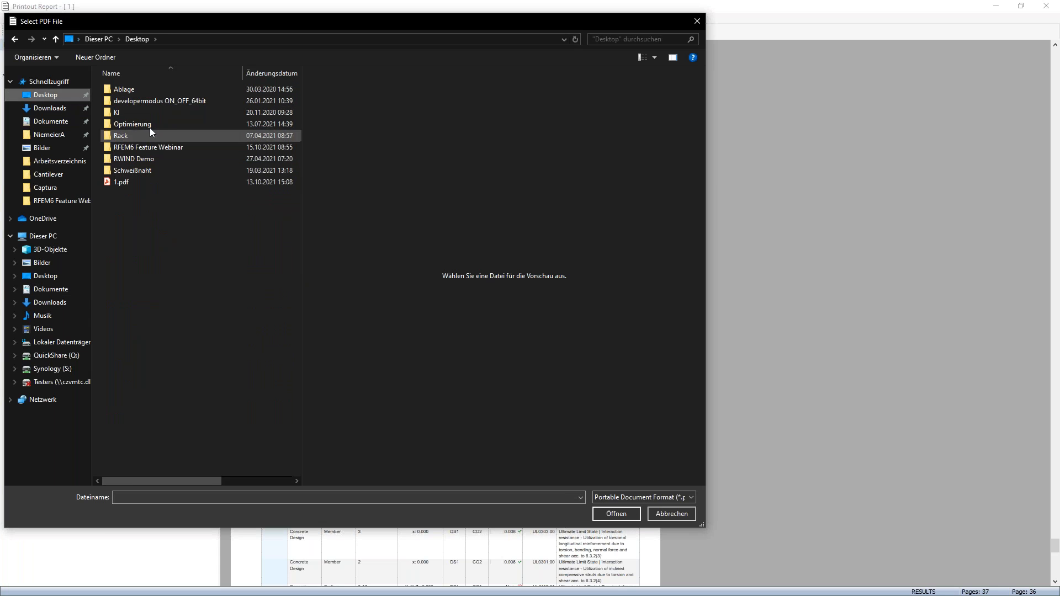
click(167, 148)
double_click(167, 148)
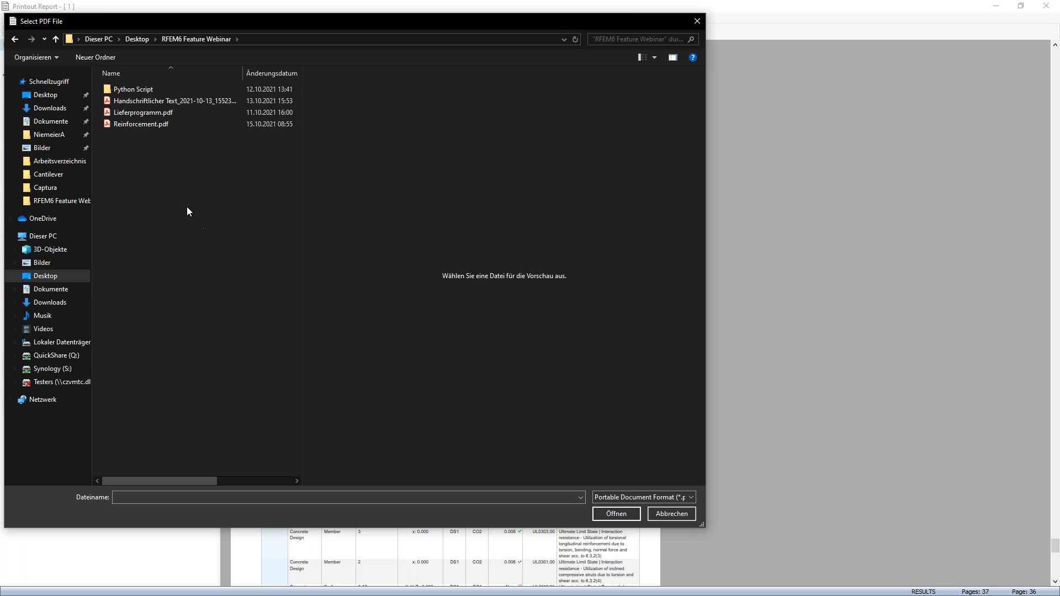
click(145, 124)
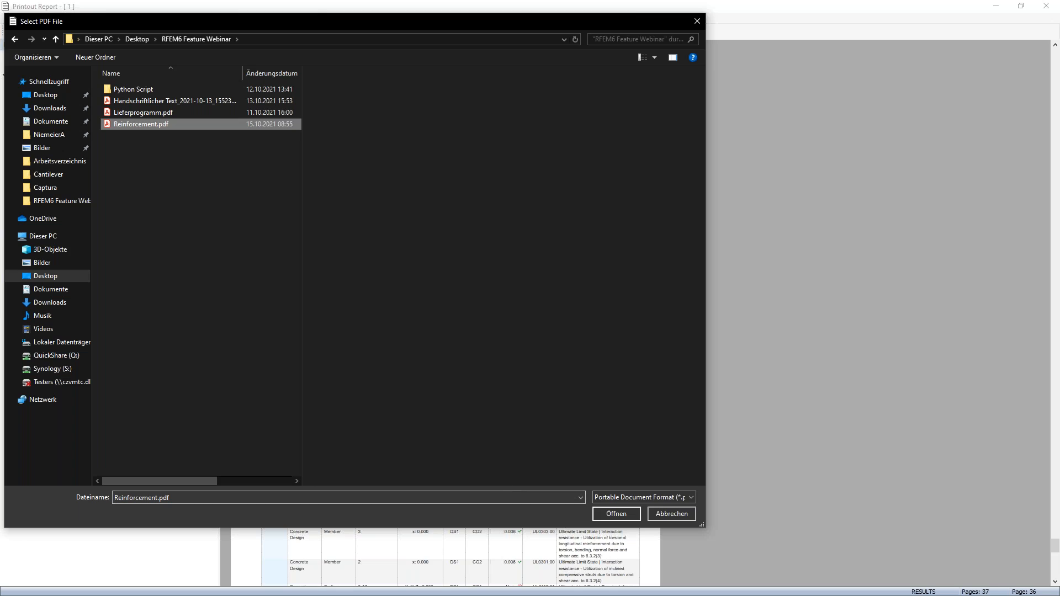
drag(701, 89, 717, 244)
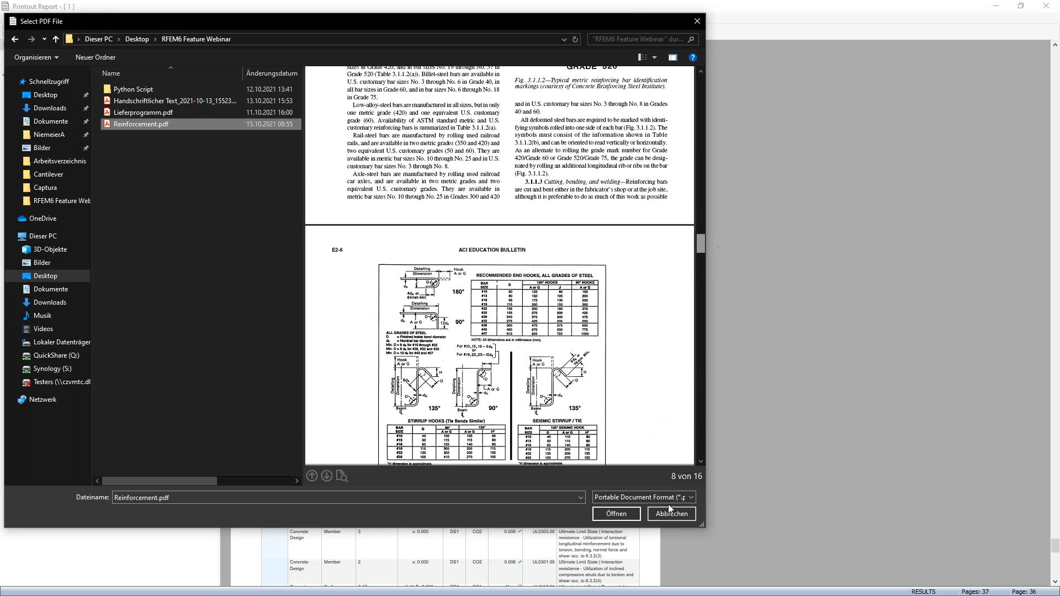
click(616, 514)
Restrict the inserted Reinforcement PDF to a page selection starting at page 7 and confirm its properties.
click(393, 216)
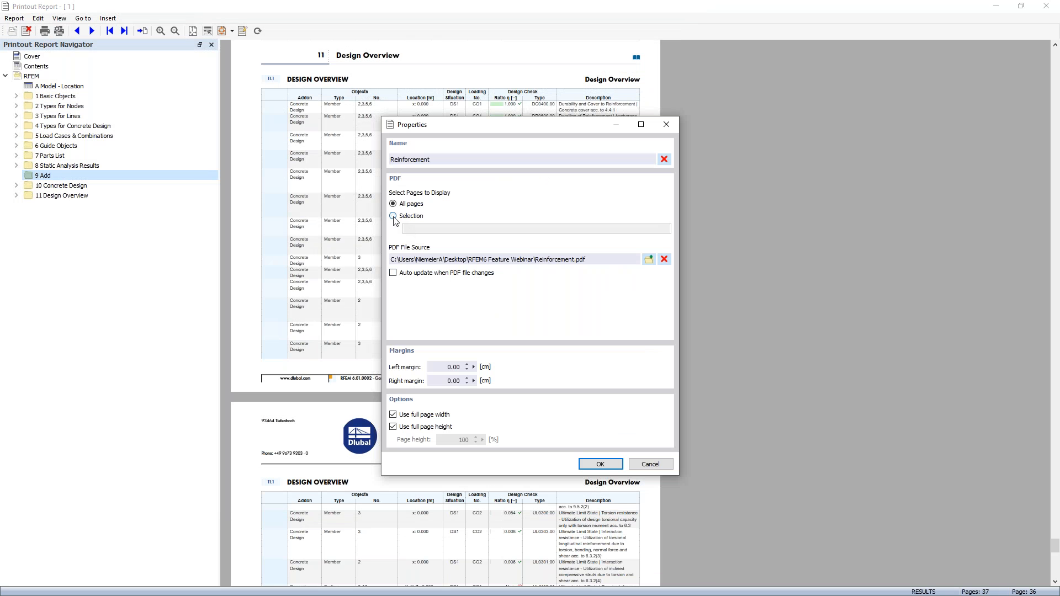
click(419, 228)
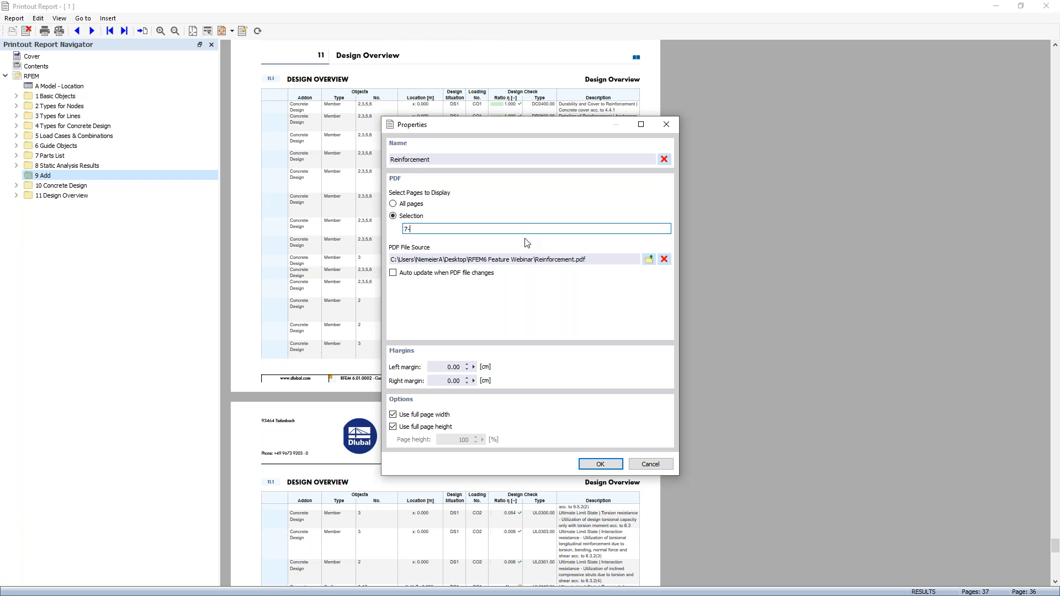
click(588, 466)
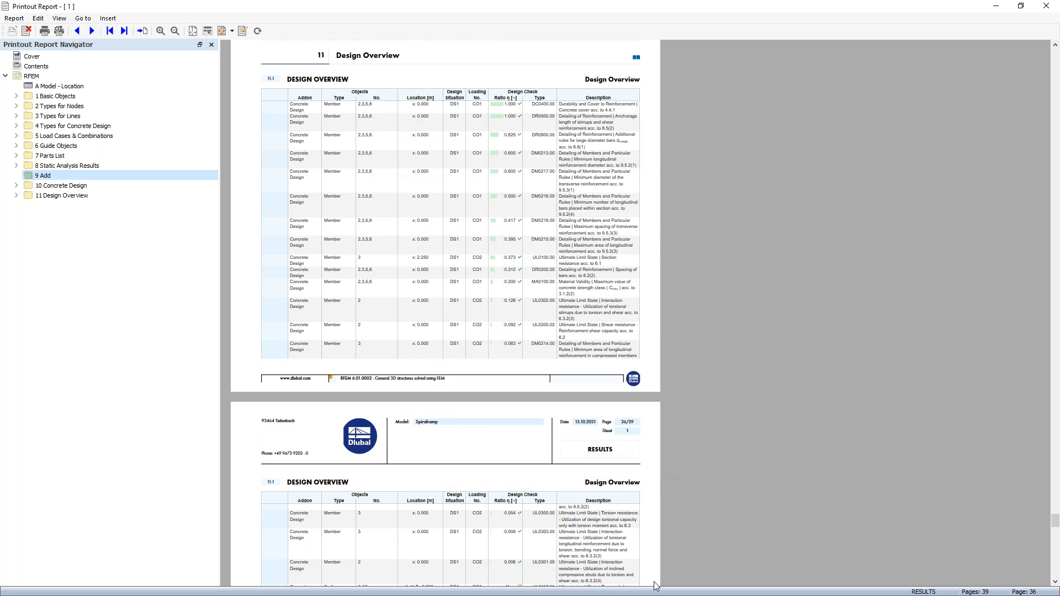
Move the Reinforcement item from the end of the report into the Add folder and check its pages.
click(16, 195)
click(47, 215)
drag(47, 216, 48, 185)
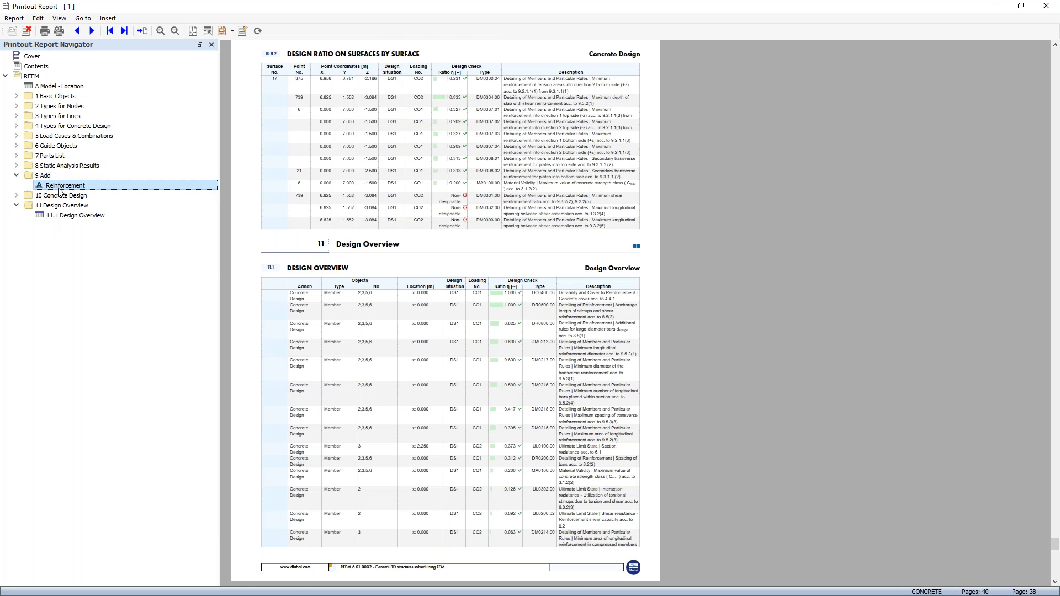
scroll(326, 286, up, 5)
scroll(326, 286, down, 4)
scroll(326, 286, down, 10)
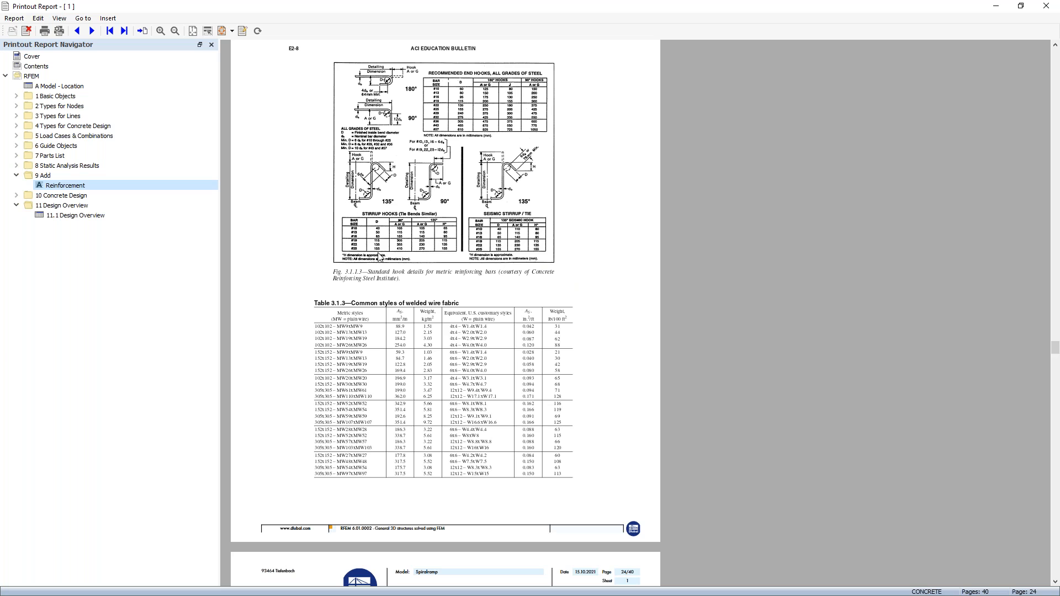
scroll(371, 272, up, 4)
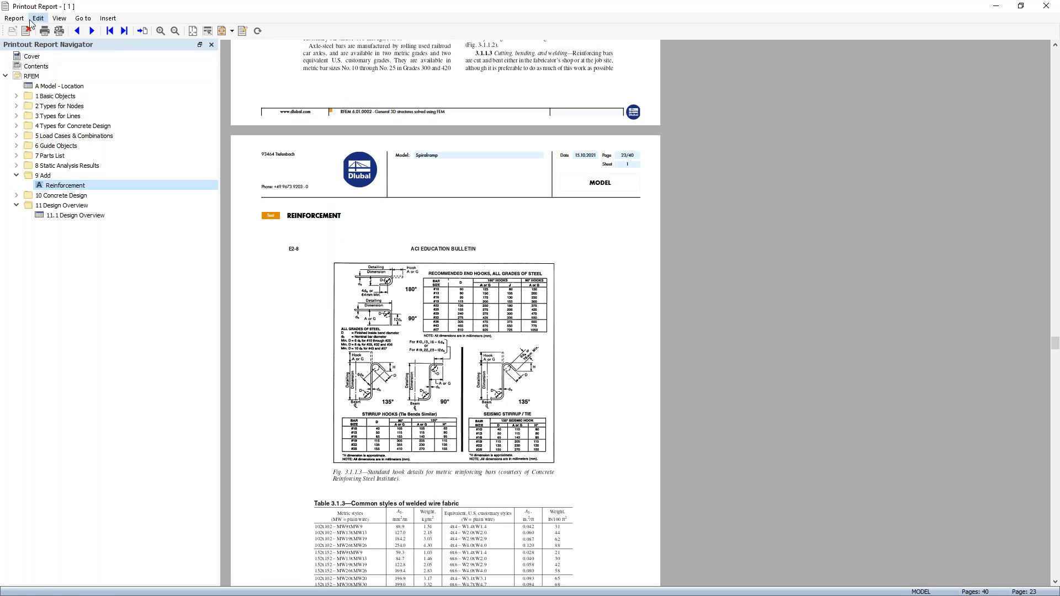
Export the printout report as 1.pdf in the Dokumente folder, replacing the existing file.
click(22, 20)
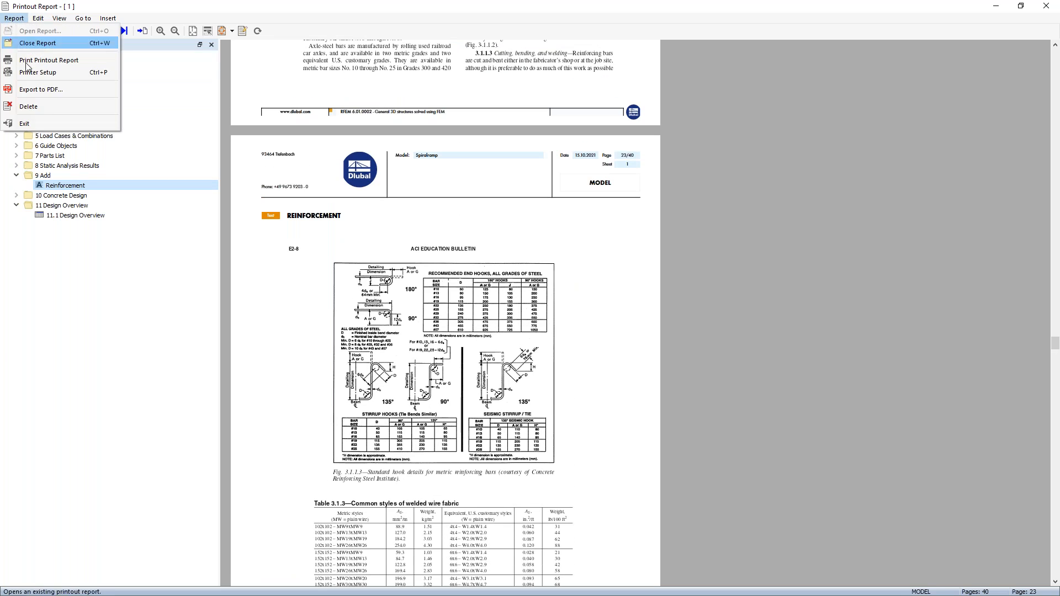
click(72, 90)
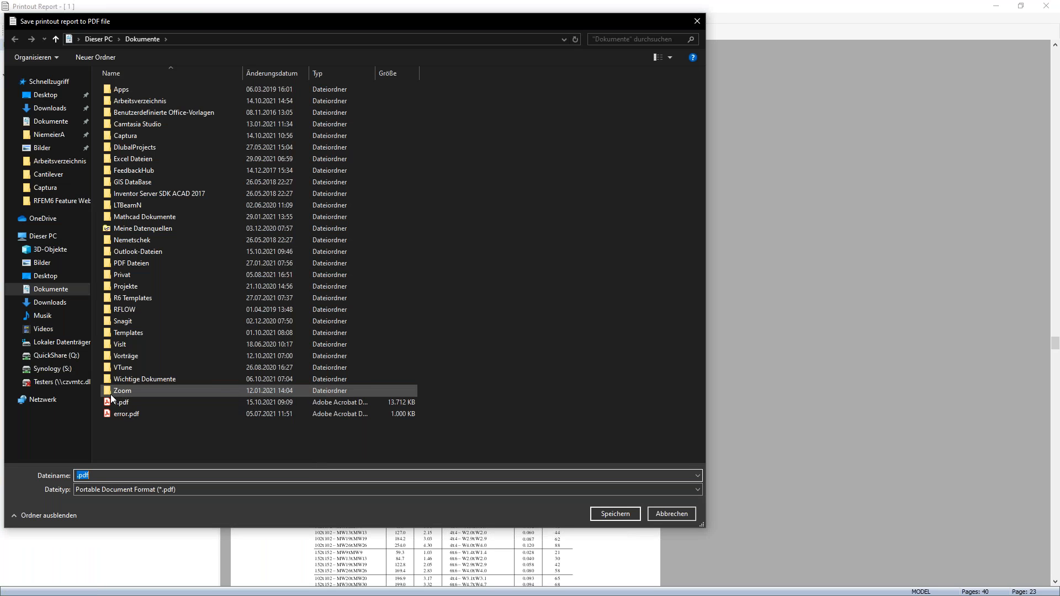
click(609, 513)
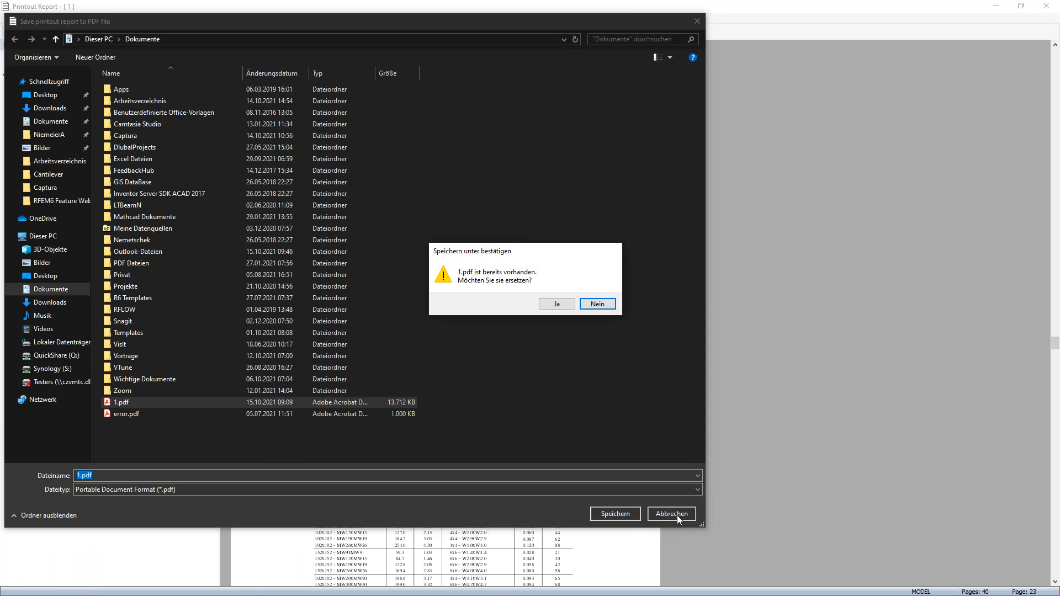
click(556, 304)
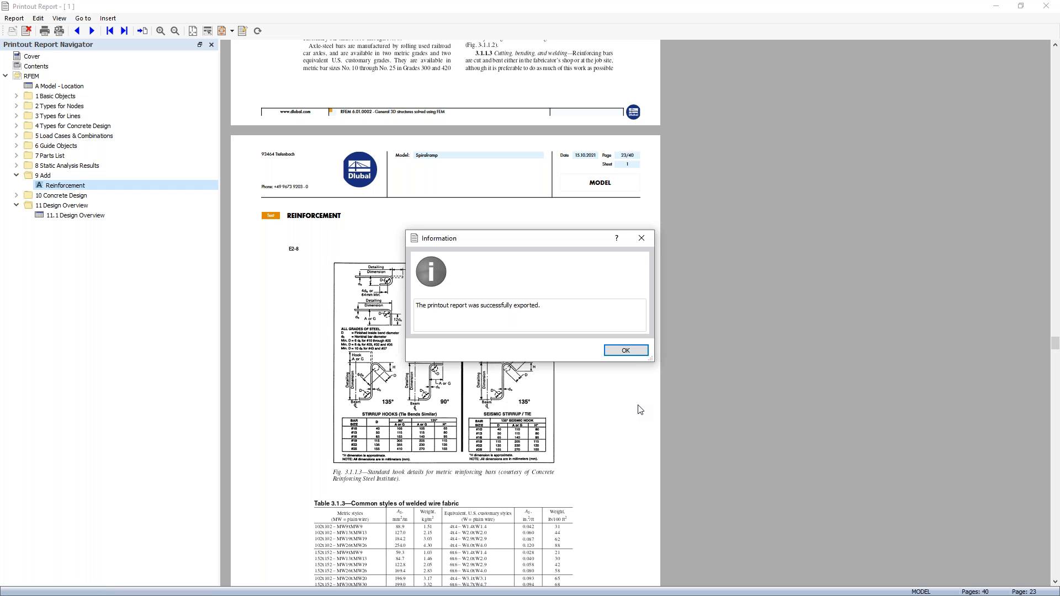
click(625, 351)
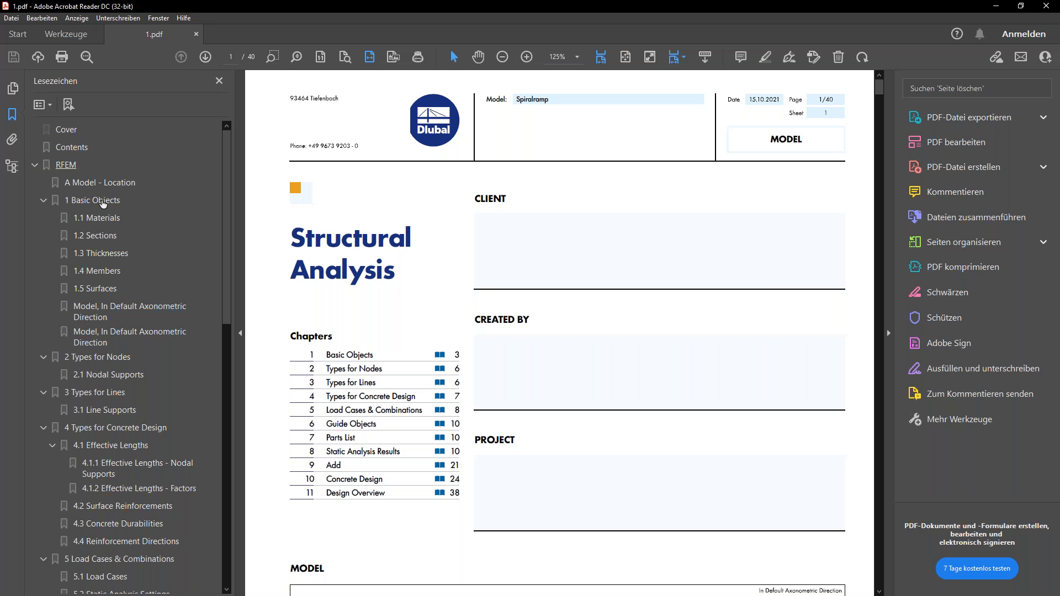
Check the exported report at full-page view, jump to the first Model, In Default Axonometric Direction graphic, and rotate its 3D model.
click(626, 57)
click(889, 334)
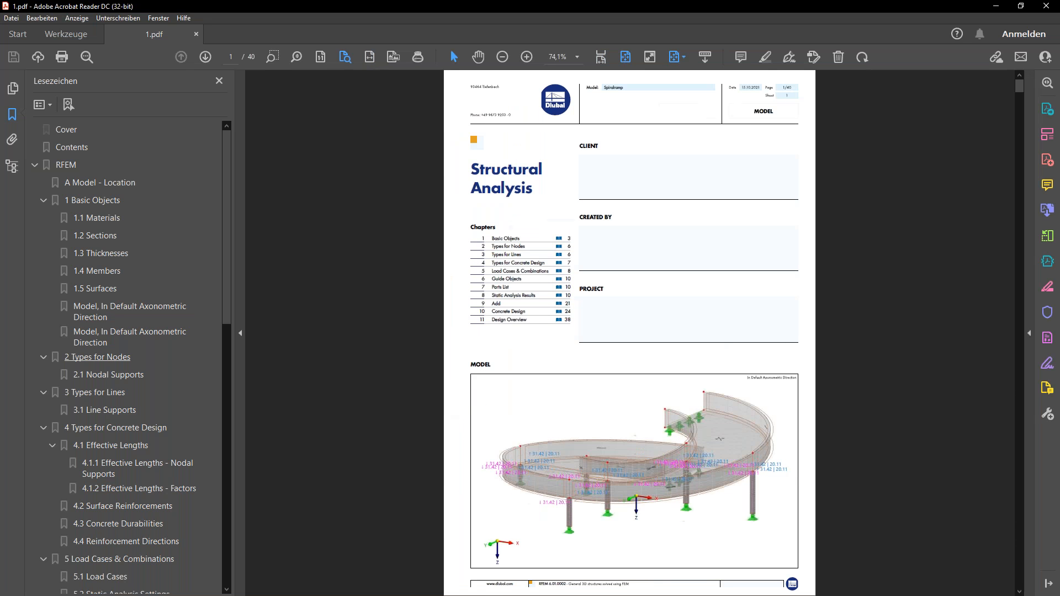
click(102, 237)
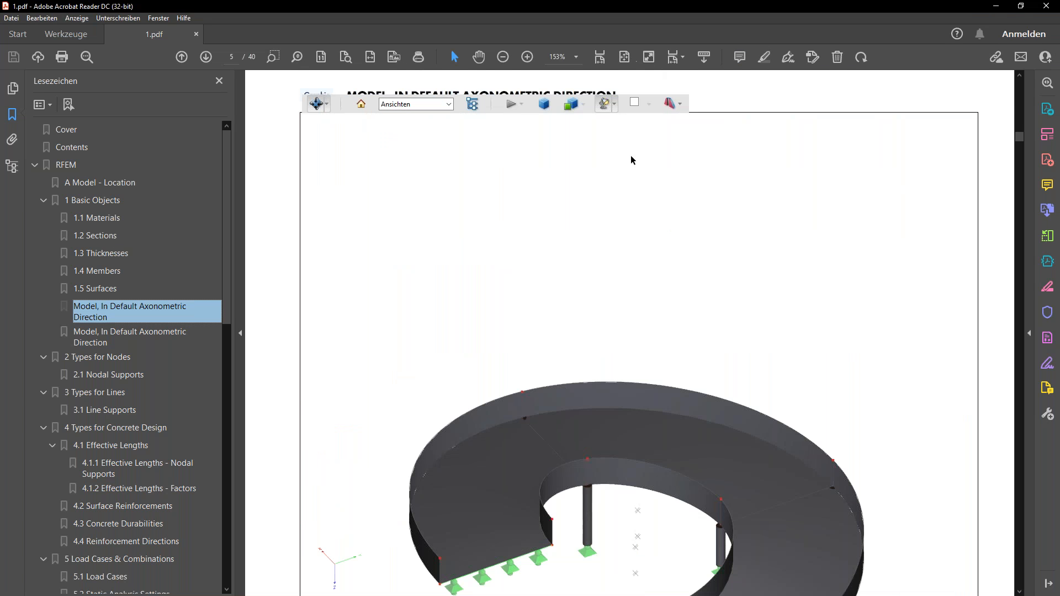
click(625, 56)
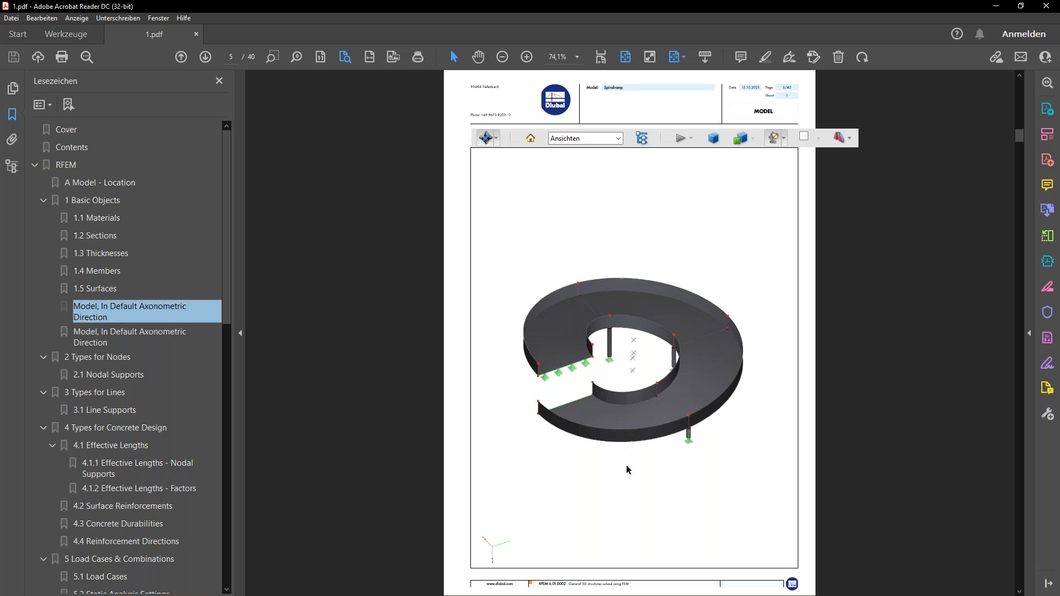
drag(626, 469, 563, 524)
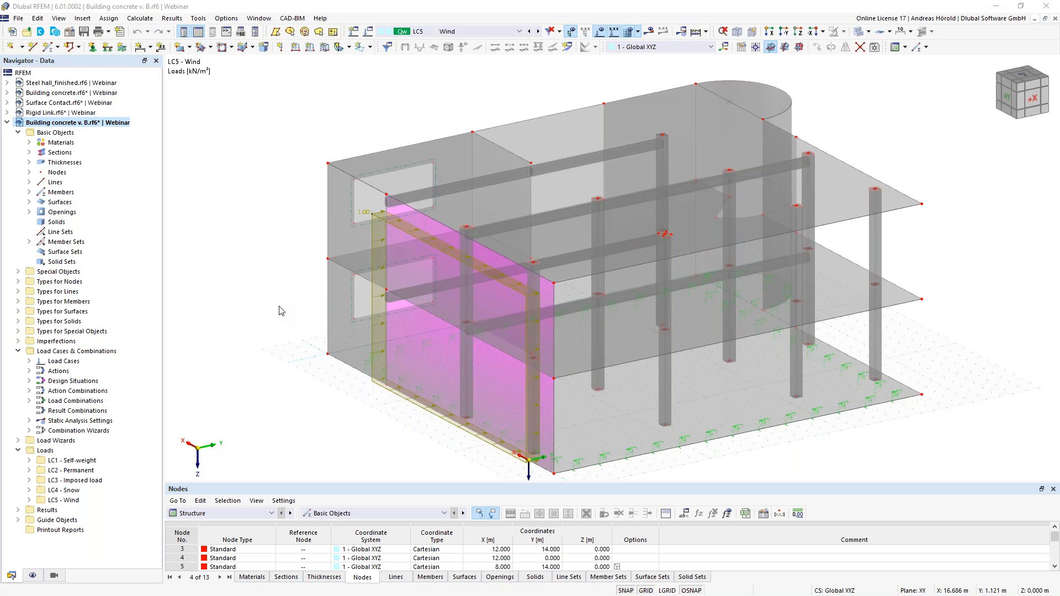
Calculate the Building concrete v. B model in RFEM and display load case LC3 - Imposed load.
click(695, 33)
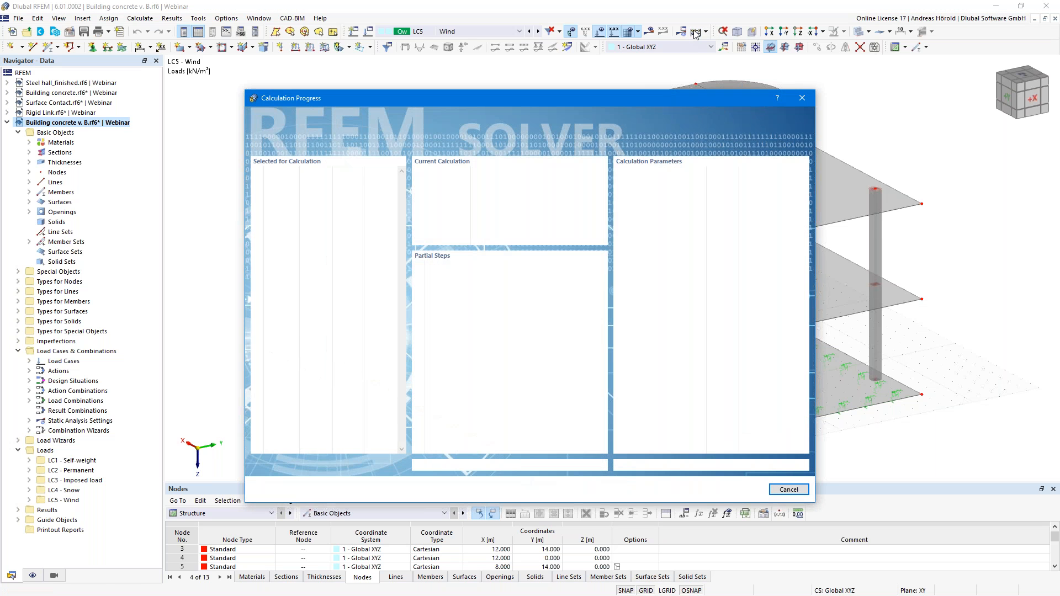
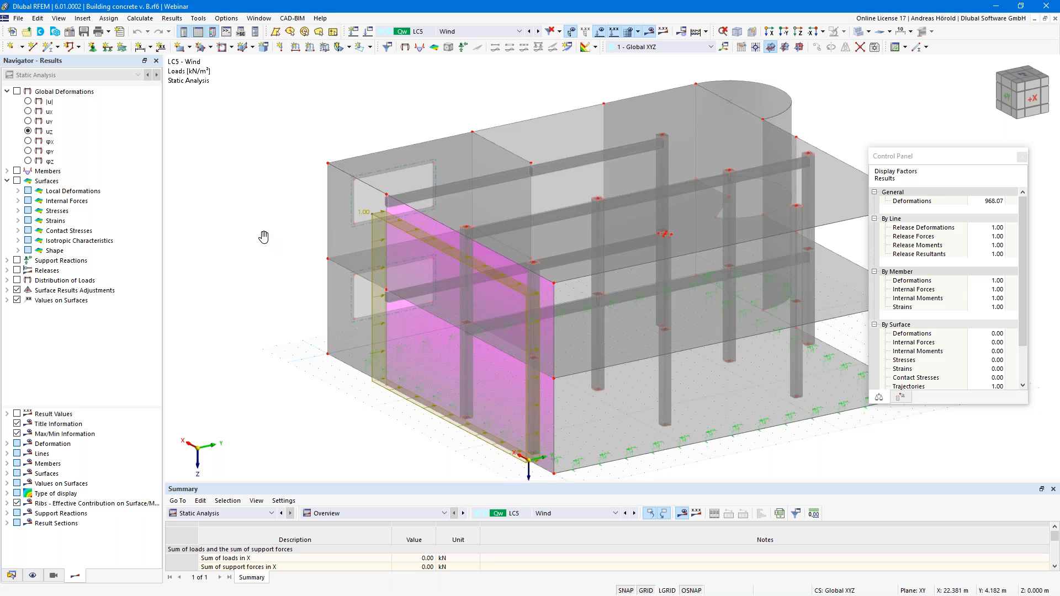
click(530, 32)
click(530, 32)
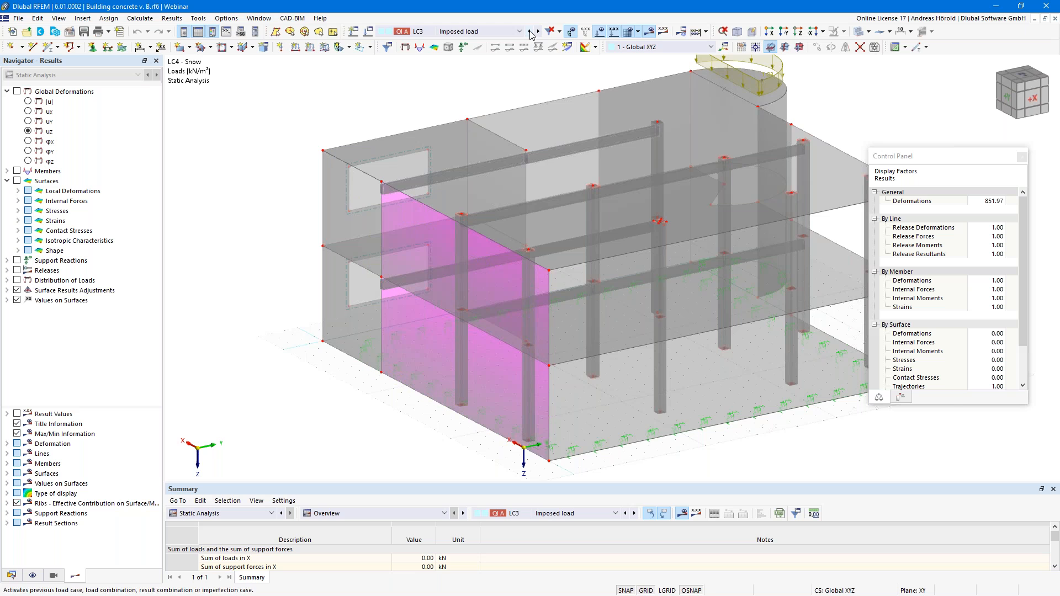
middle_drag(589, 380, 524, 412)
scroll(547, 409, down, 1)
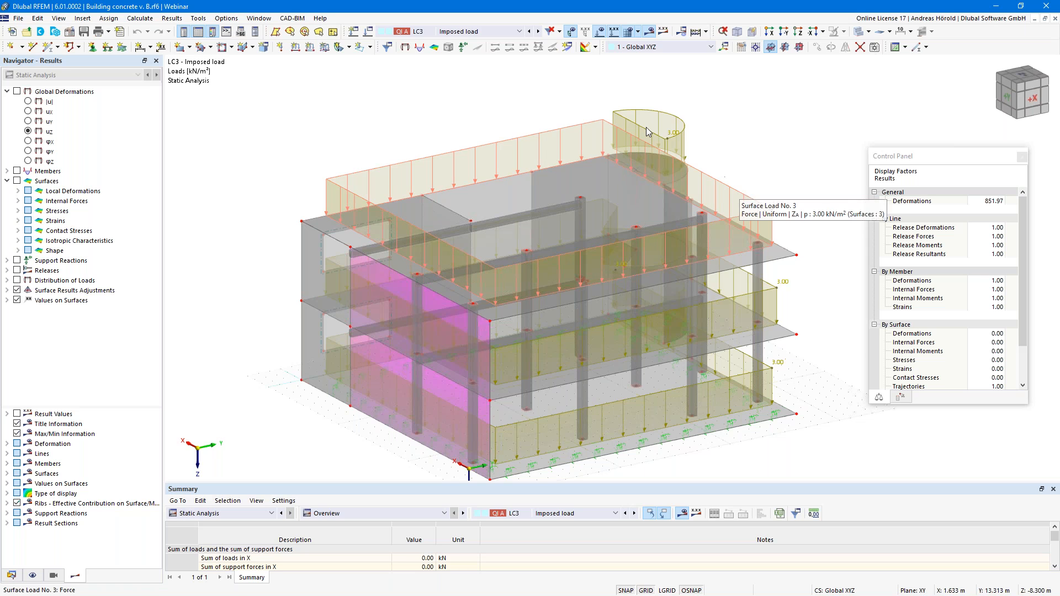
Examine the properties and available load cases of Surface Load No. 3 on the large upper slab, leaving without changes.
right_click(736, 195)
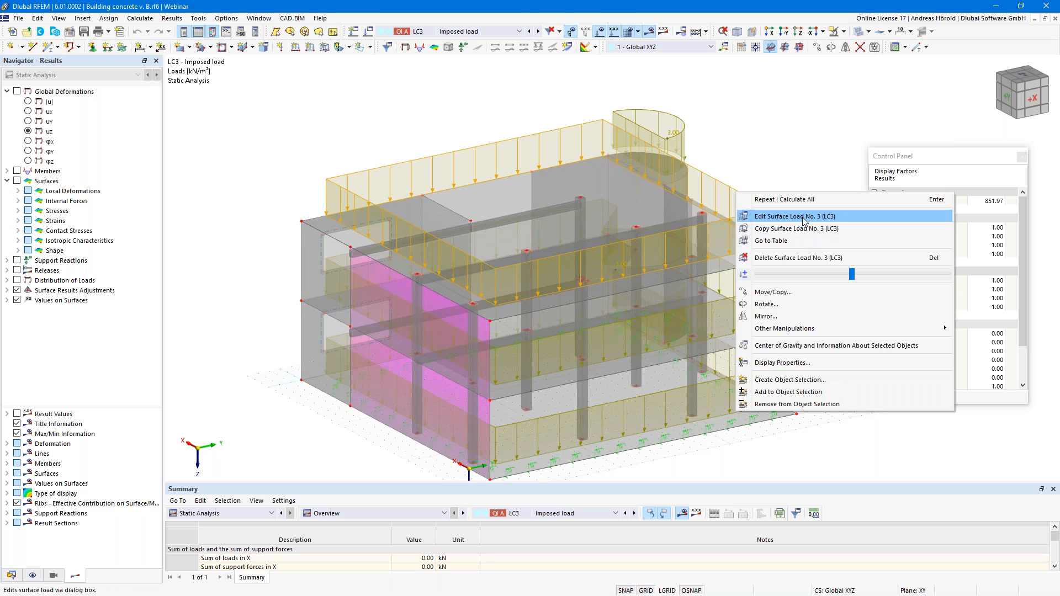
click(711, 180)
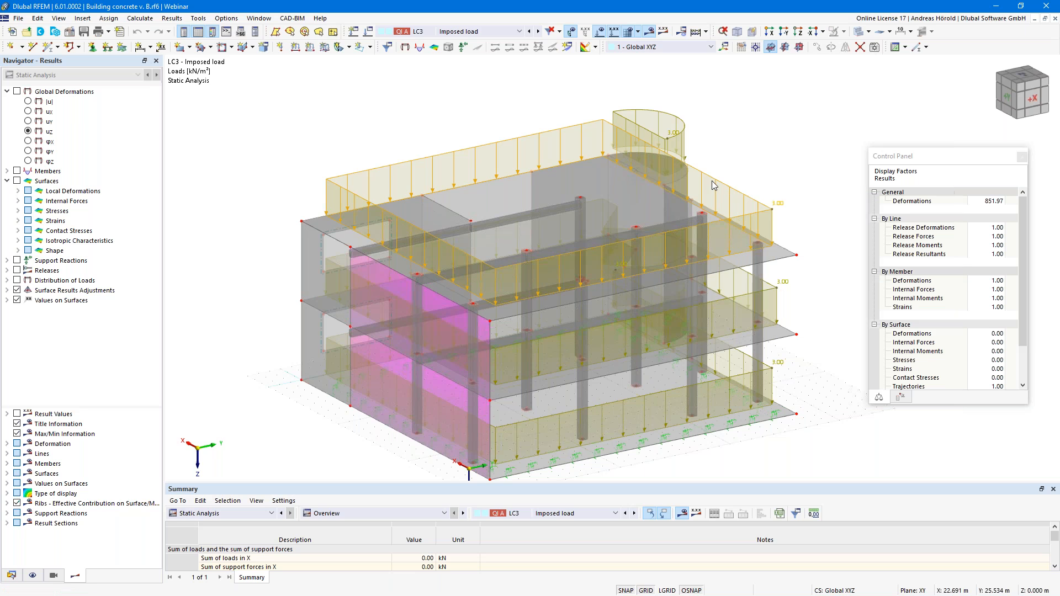
click(714, 183)
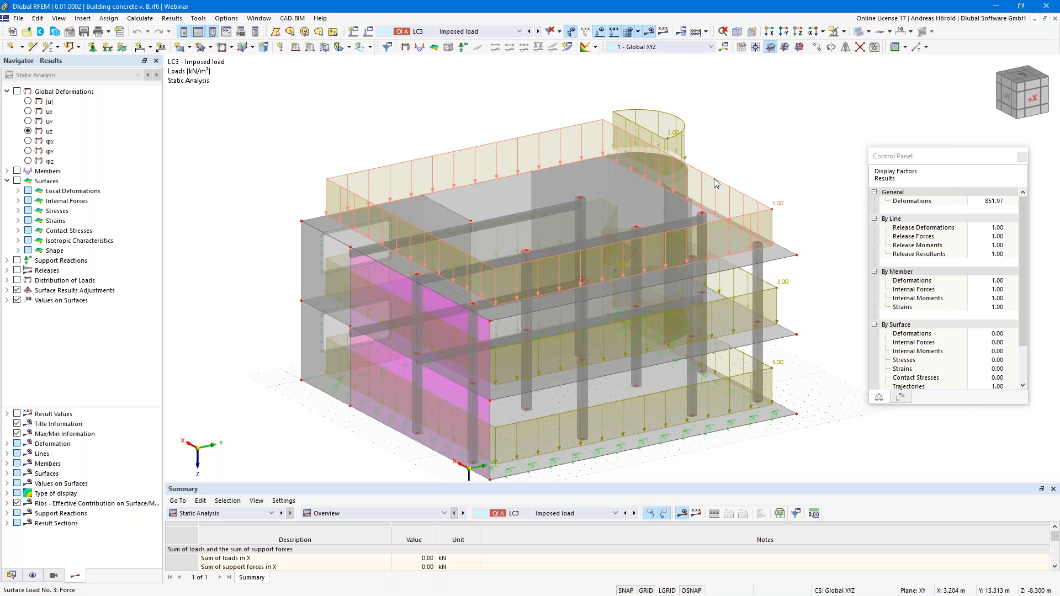
double_click(713, 178)
click(574, 126)
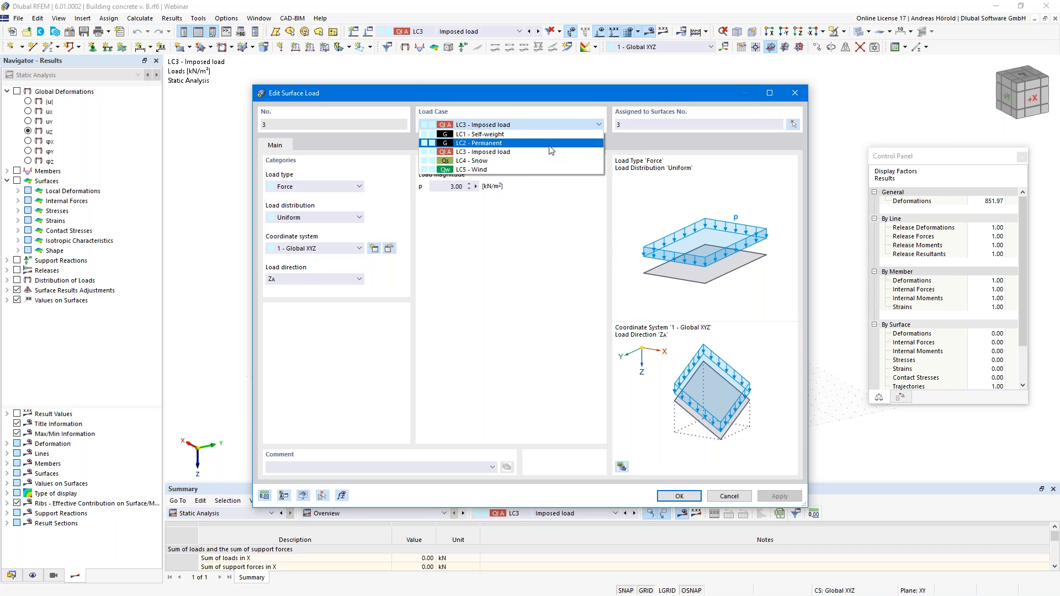
click(797, 96)
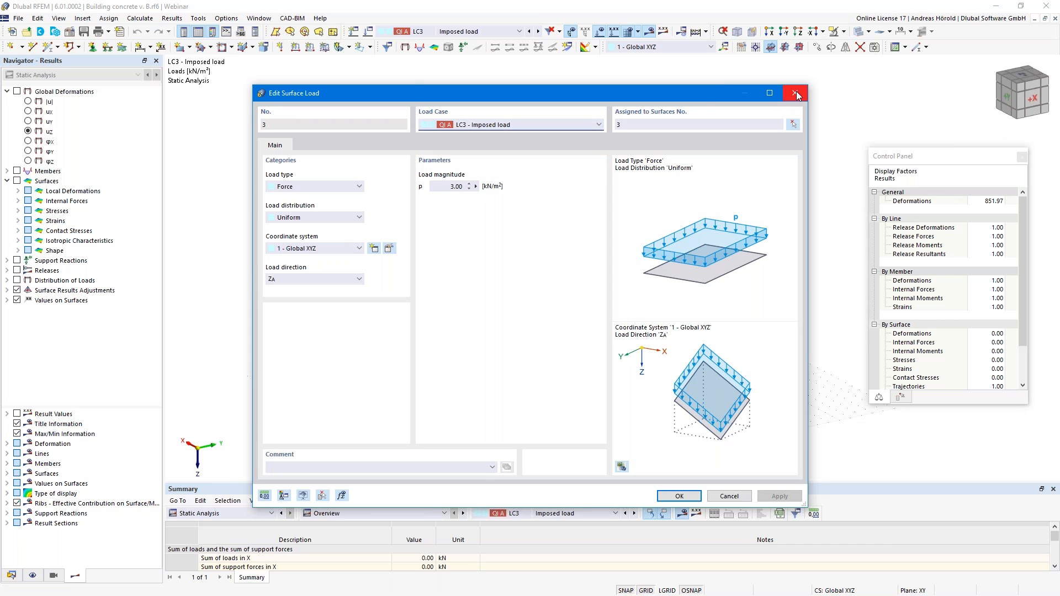
click(726, 495)
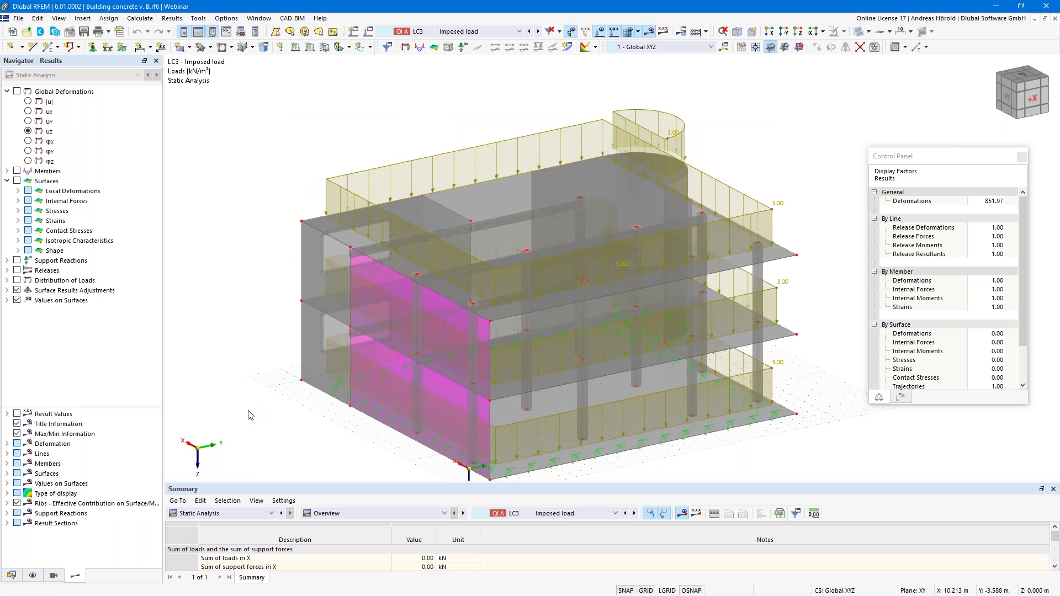
Display the member results as My moment diagrams and hide the load symbols in the model.
scroll(247, 411, down, 1)
middle_drag(253, 398, 268, 365)
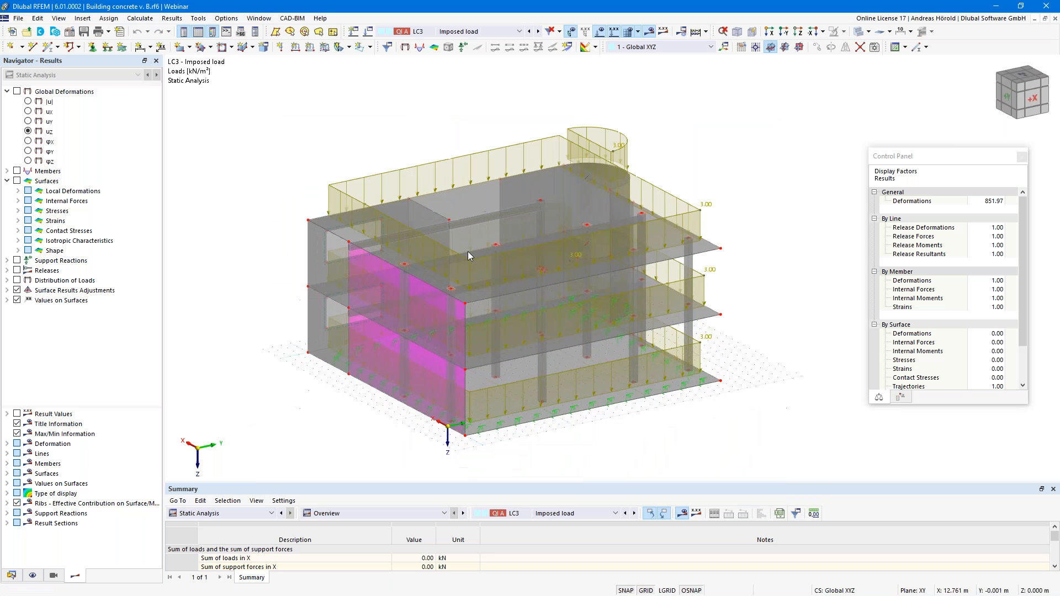
click(17, 171)
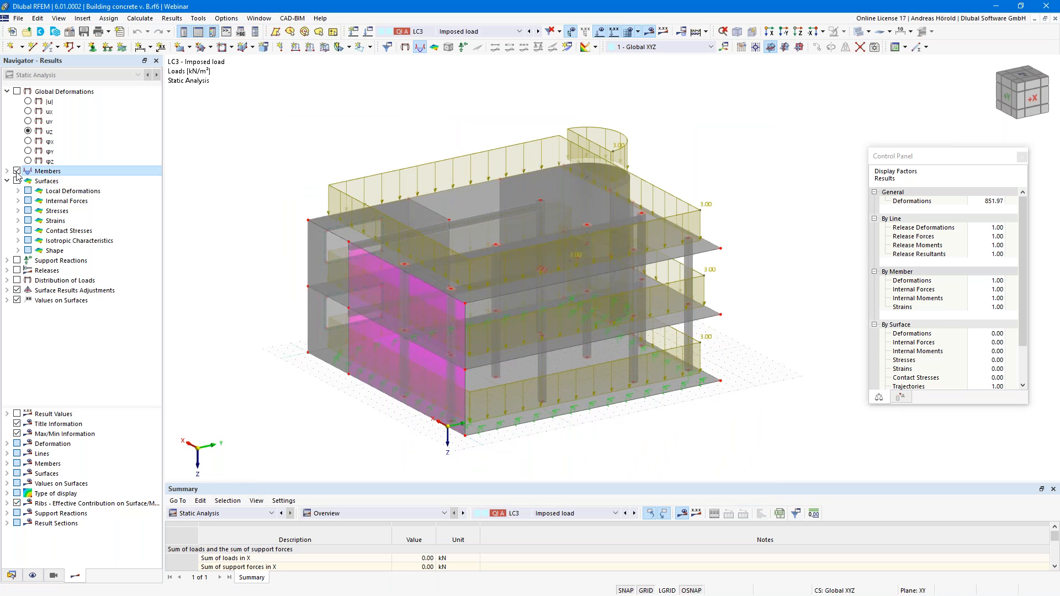
scroll(572, 367, up, 1)
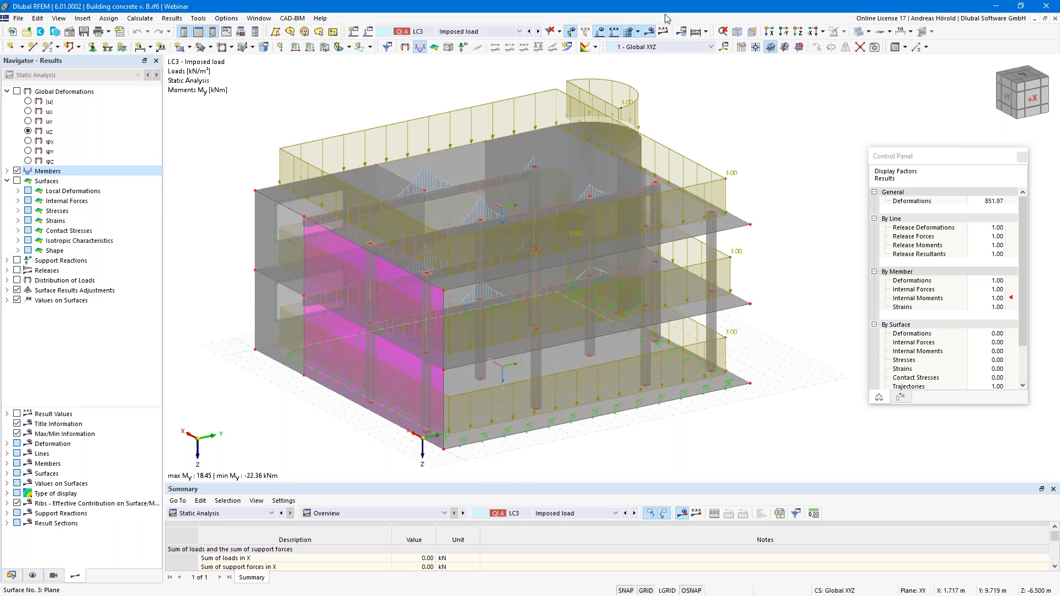
click(600, 32)
middle_drag(657, 409, 616, 407)
scroll(514, 383, up, 4)
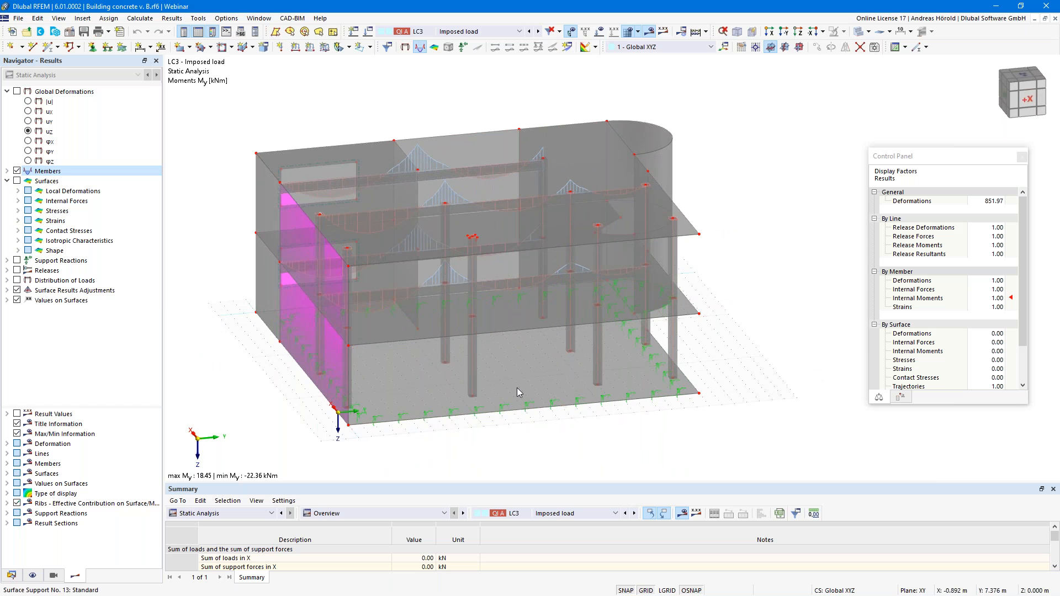
scroll(513, 381, down, 4)
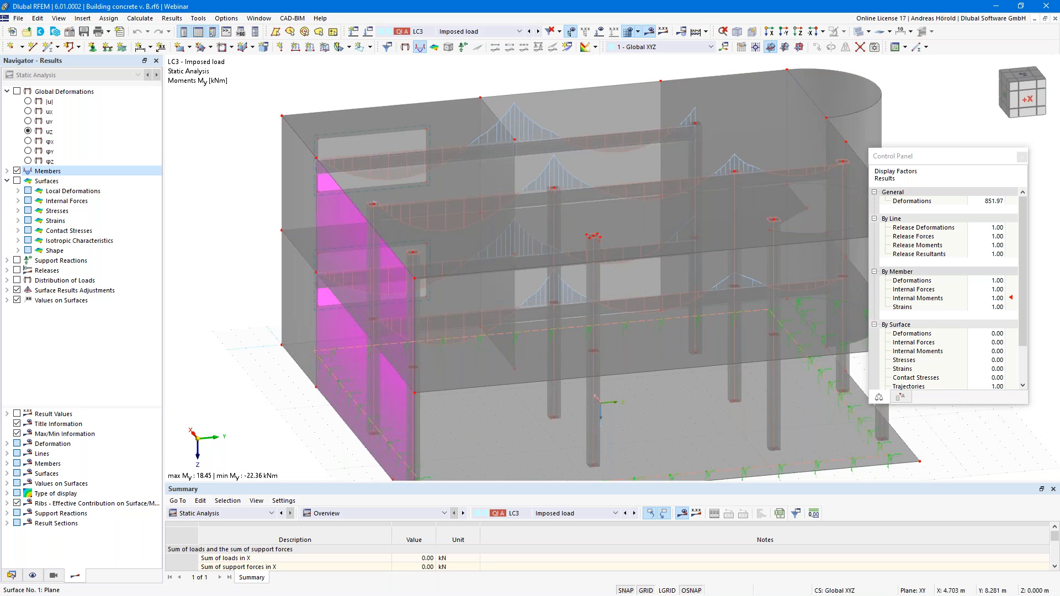
middle_drag(631, 371, 600, 336)
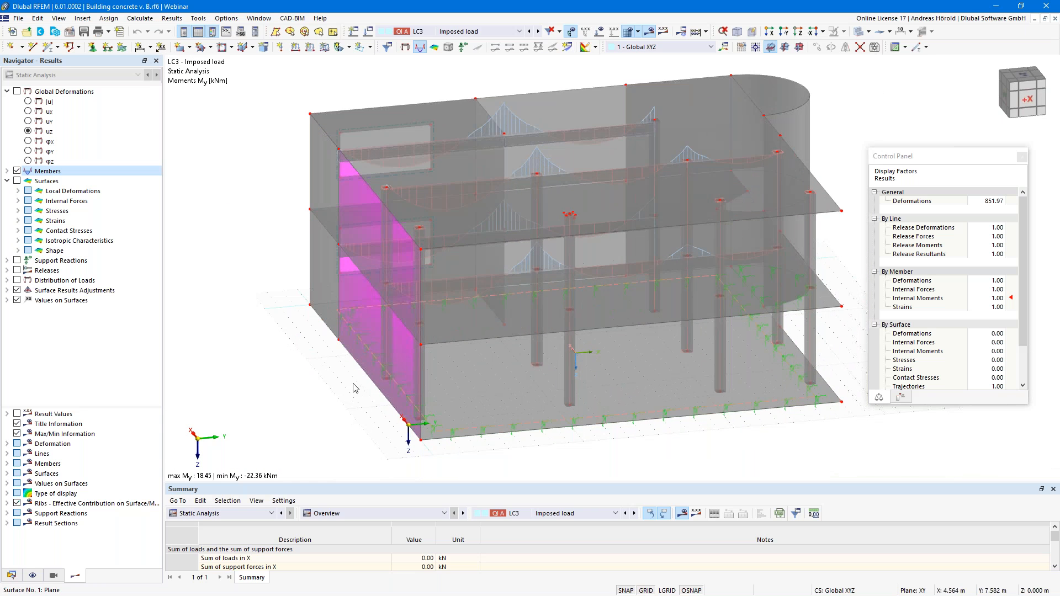
Start a new clipping box from the guide objects and pick the column node at 4.500, 5.500, -3.250 m as its origin.
click(15, 575)
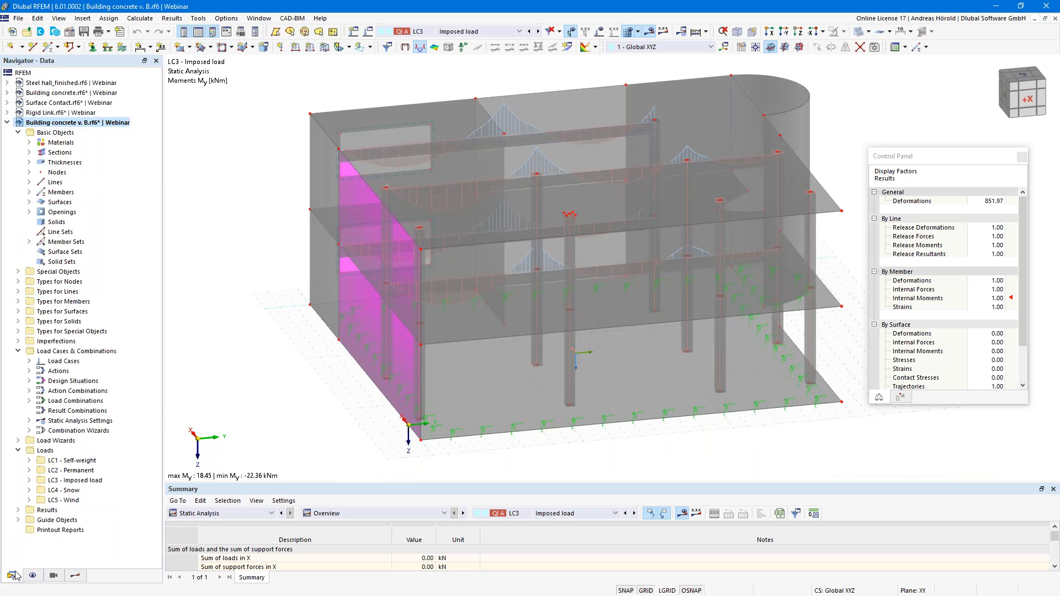
click(18, 520)
scroll(56, 505, down, 1)
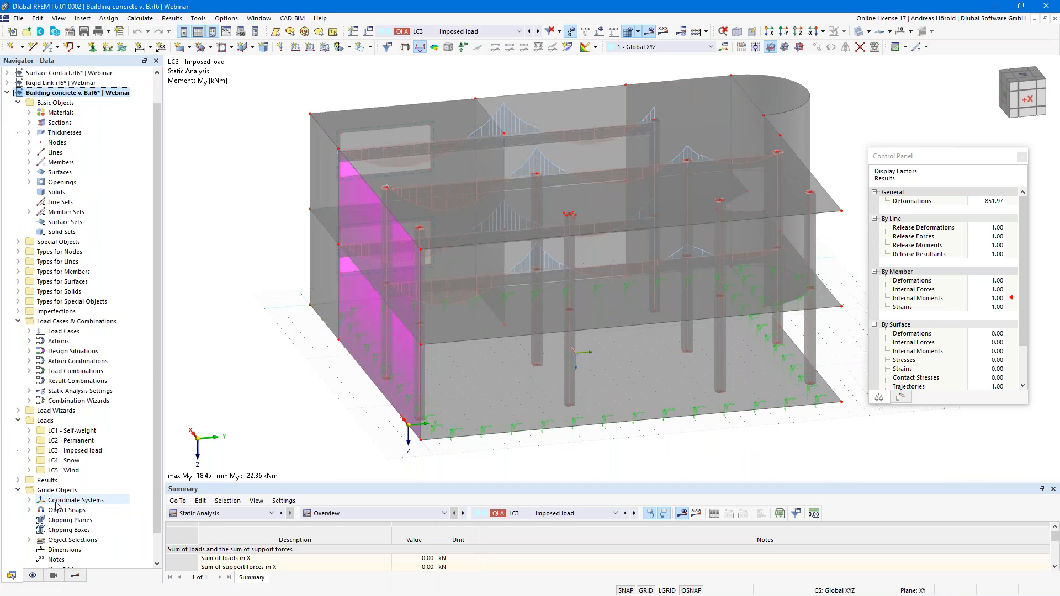
scroll(57, 505, down, 1)
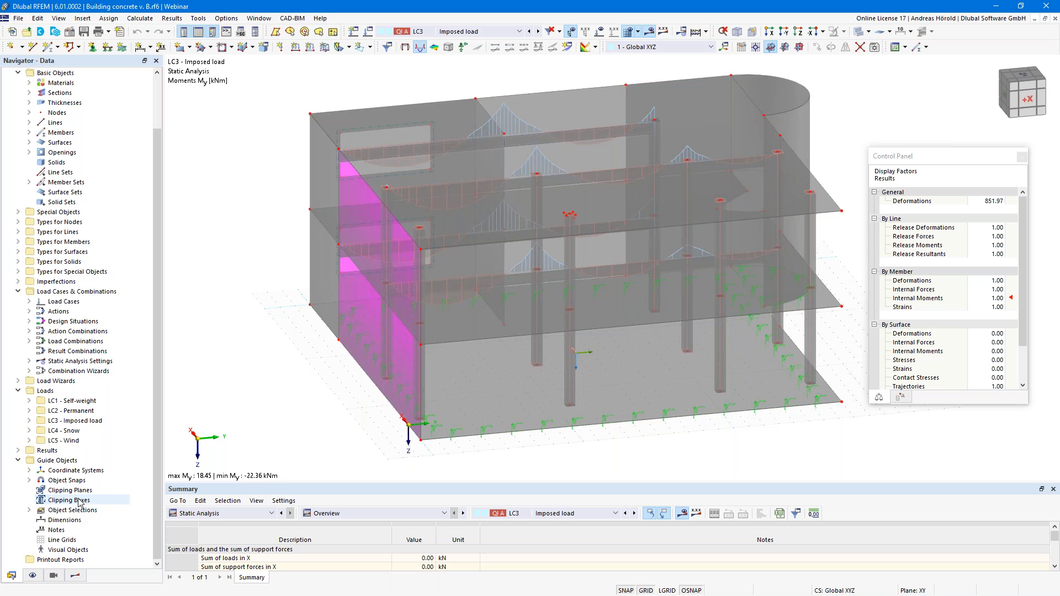
double_click(69, 500)
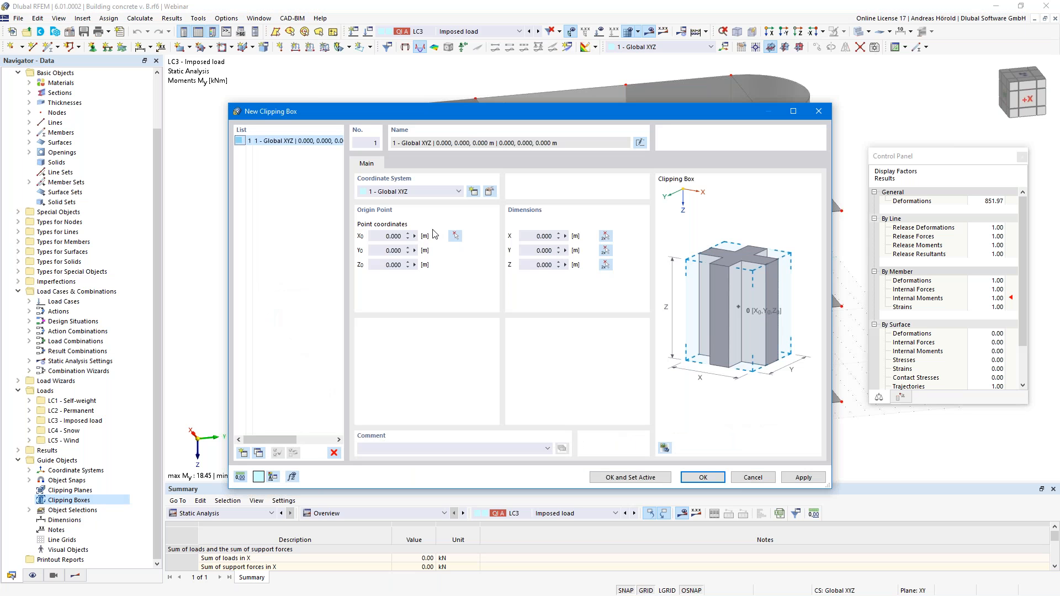
click(453, 236)
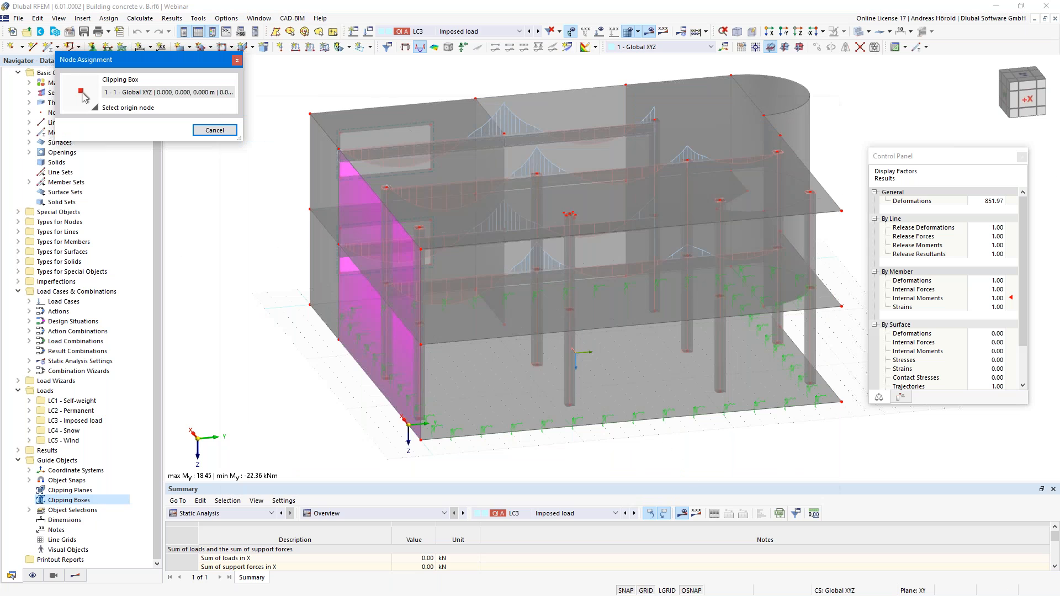
click(570, 261)
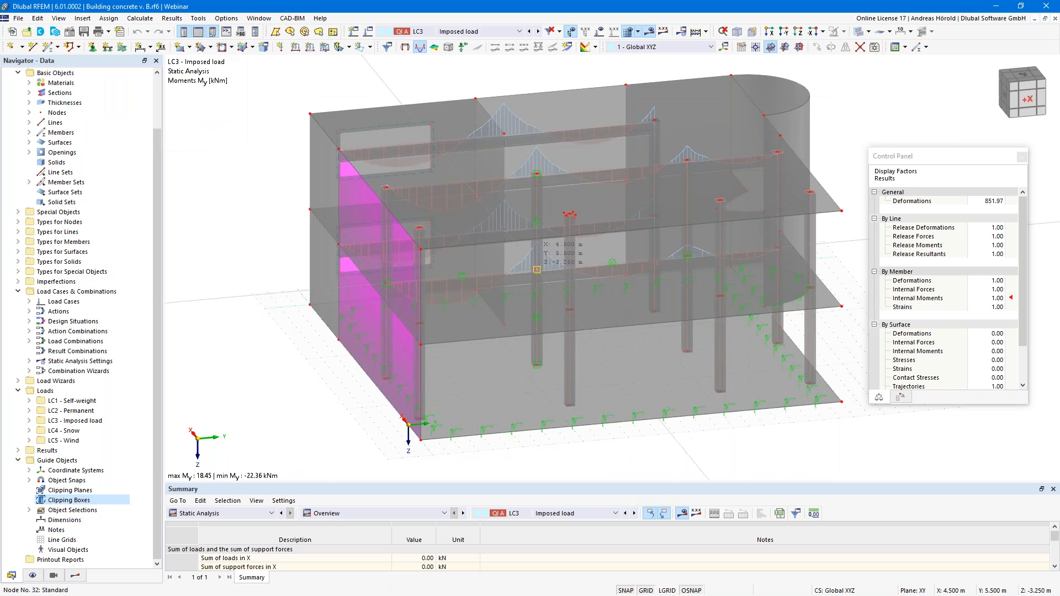
Set the clipping box dimensions to X 4 m, Y 4 m and Z 10 m, and set it active.
click(534, 236)
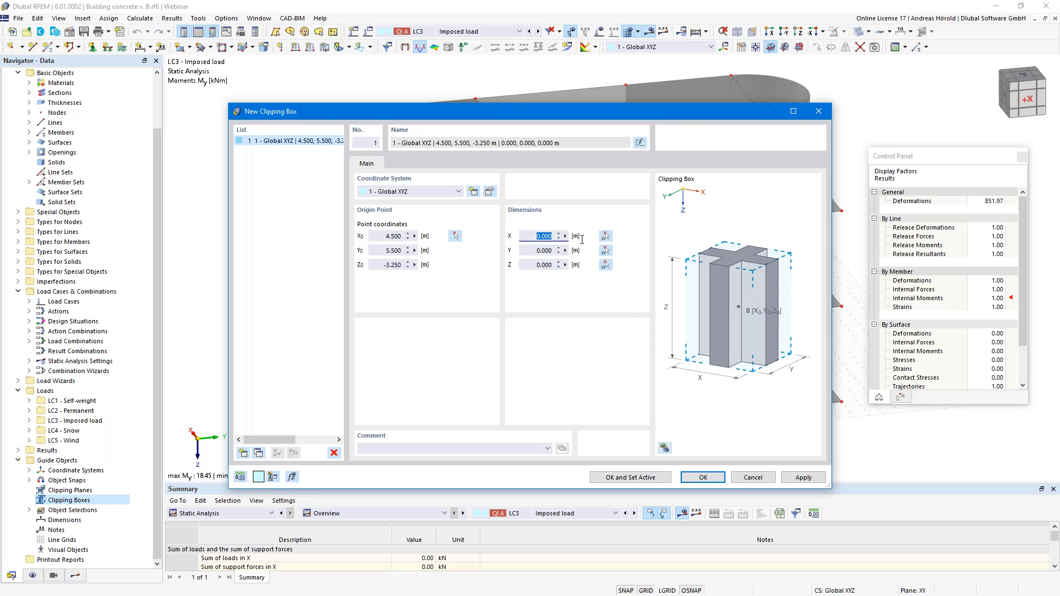
text(4)
key(Tab)
text(4)
key(Tab)
text(1)
click(621, 475)
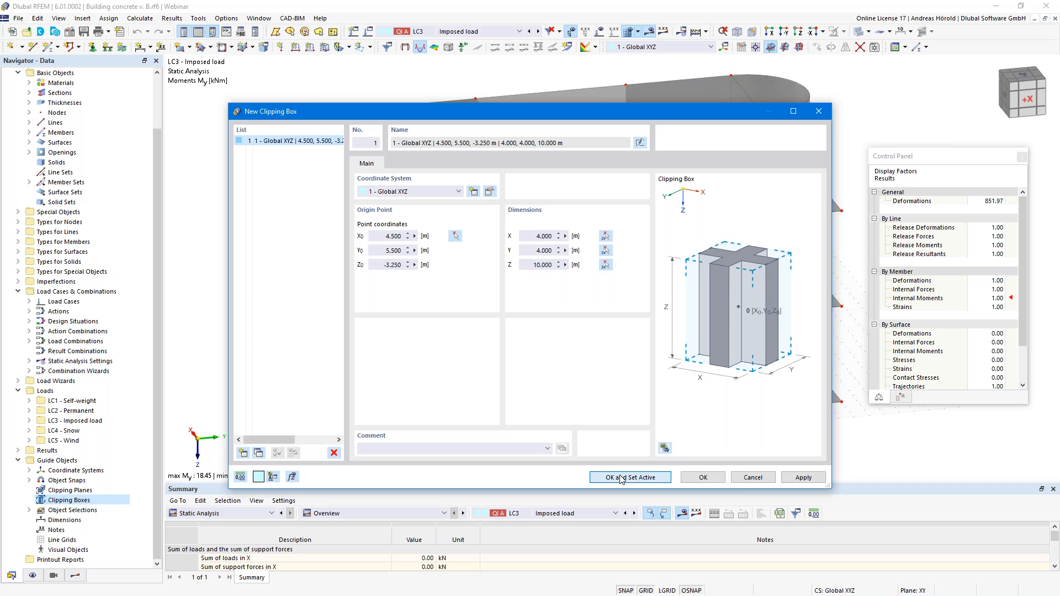
View the clipped column region in 3D and switch off the clipping box at 4.500, 5.500, -3.250 m.
mouse_move(400, 358)
ctrl+middle_down()
mouse_move(449, 345)
mouse_move(440, 320)
mouse_move(397, 340)
ctrl+middle_up()
shift+middle_drag(388, 288, 343, 349)
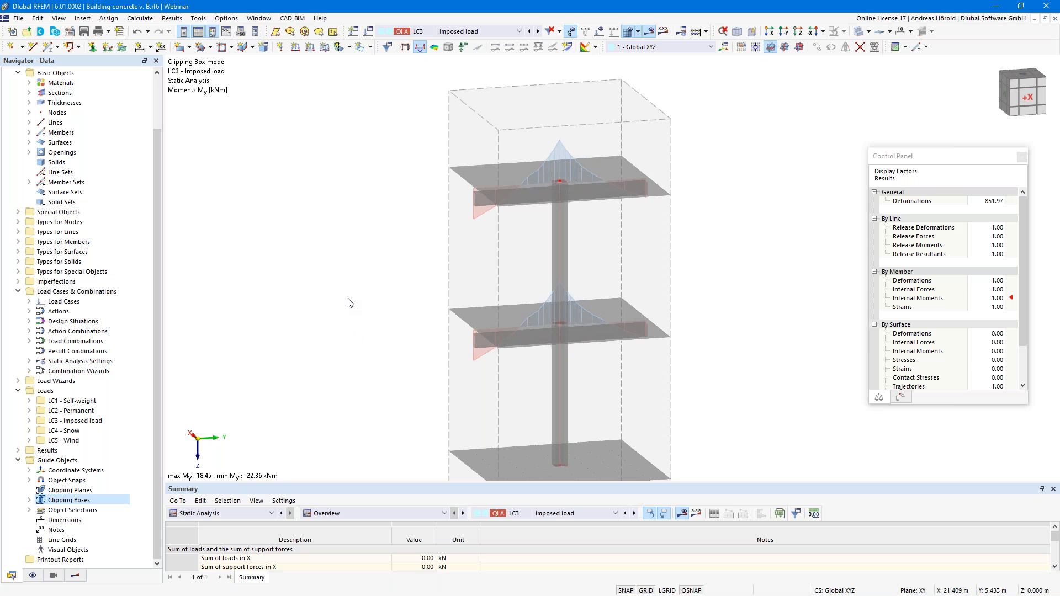
click(29, 501)
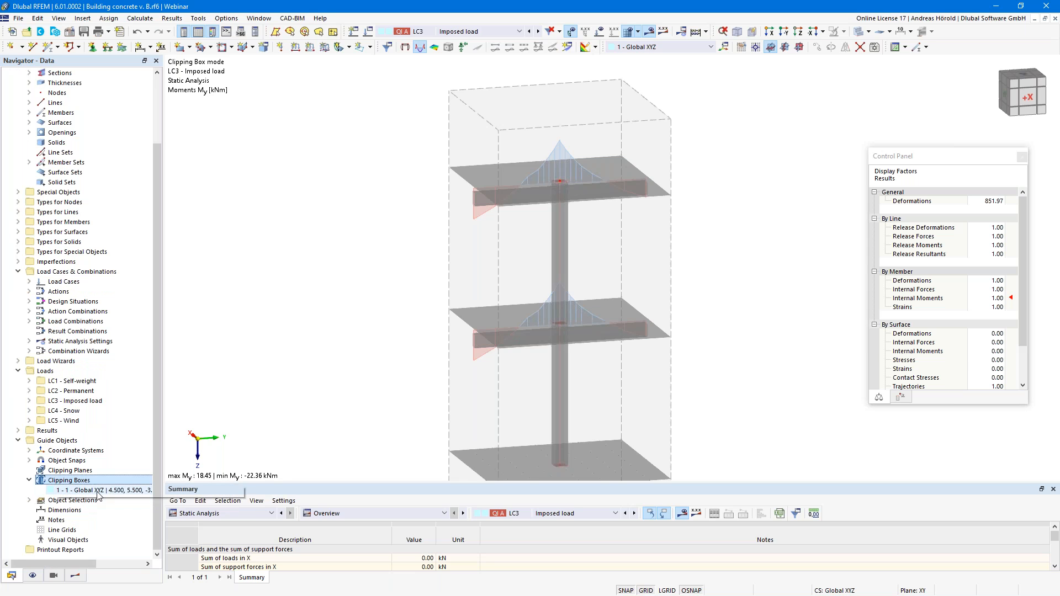
right_click(100, 491)
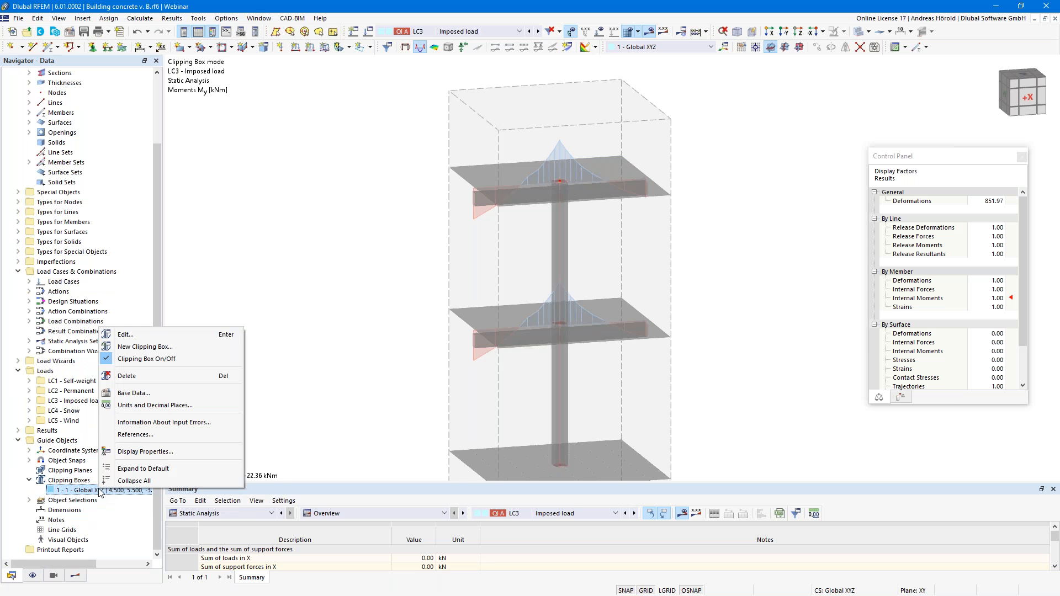
click(139, 359)
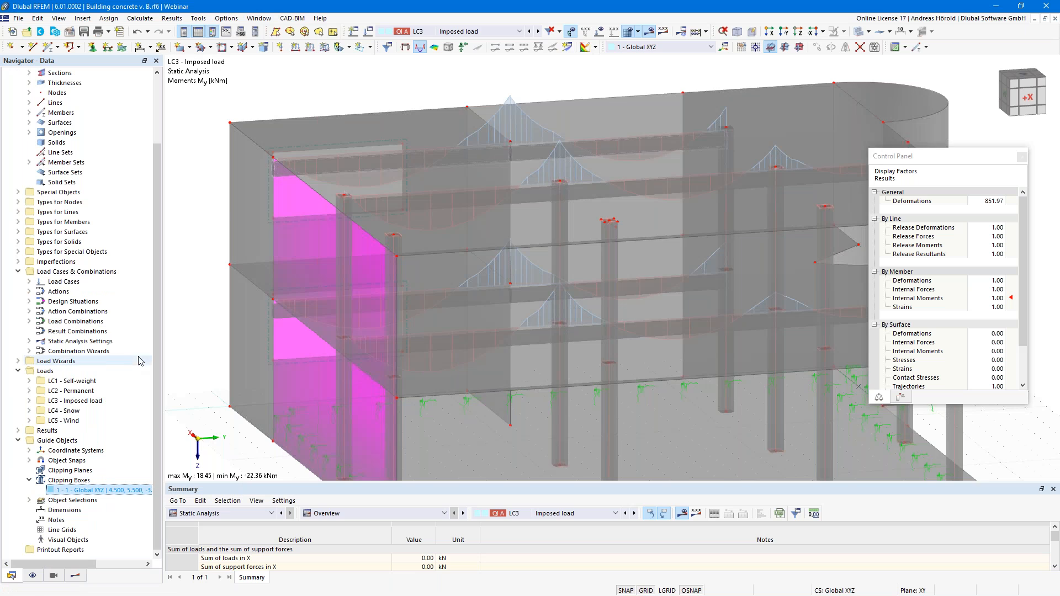
Hide the result diagrams on the full building model and display the LC3 - Imposed load symbols.
scroll(578, 151, down, 3)
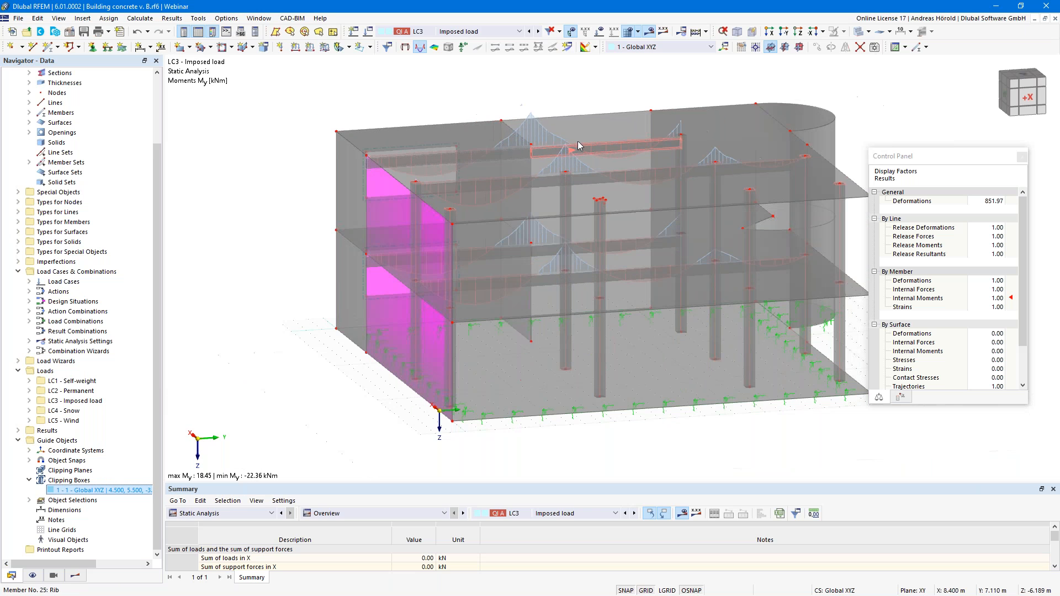
middle_drag(467, 111, 567, 110)
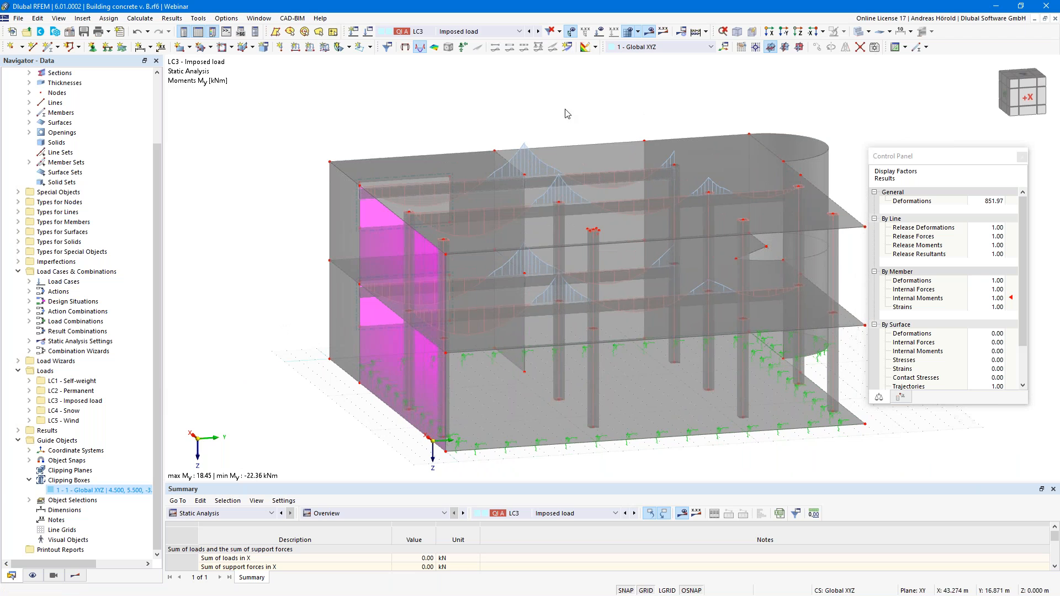
click(648, 31)
click(599, 32)
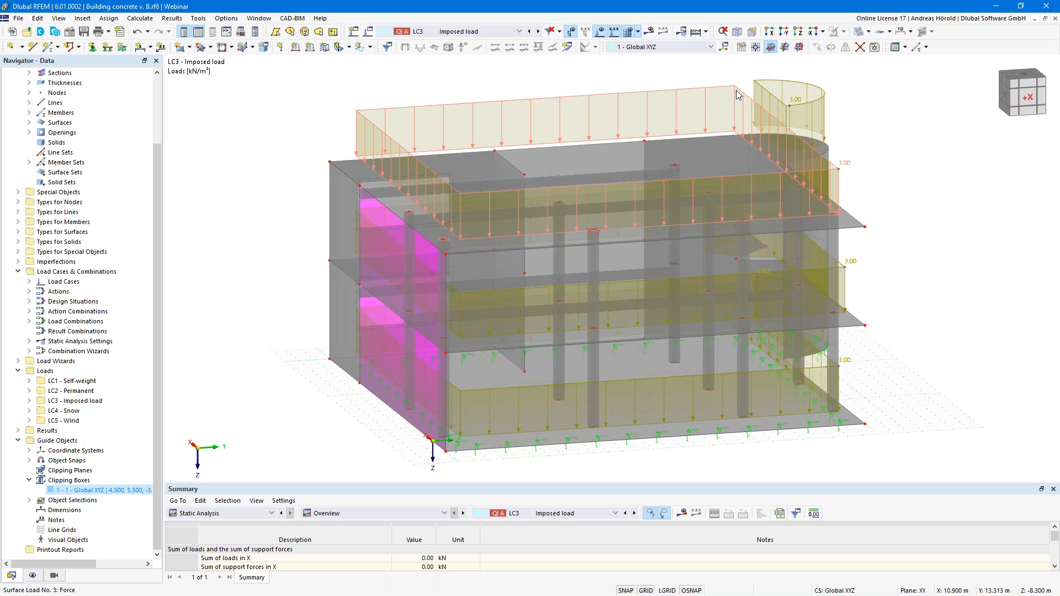
Adjust the graphic display size of the surface loads using Surface Load No. 3 on the roof slab.
mouse_move(736, 95)
right_click(736, 94)
mouse_move(854, 176)
mouse_down()
mouse_move(795, 173)
mouse_move(883, 174)
mouse_move(815, 174)
mouse_move(850, 175)
mouse_up()
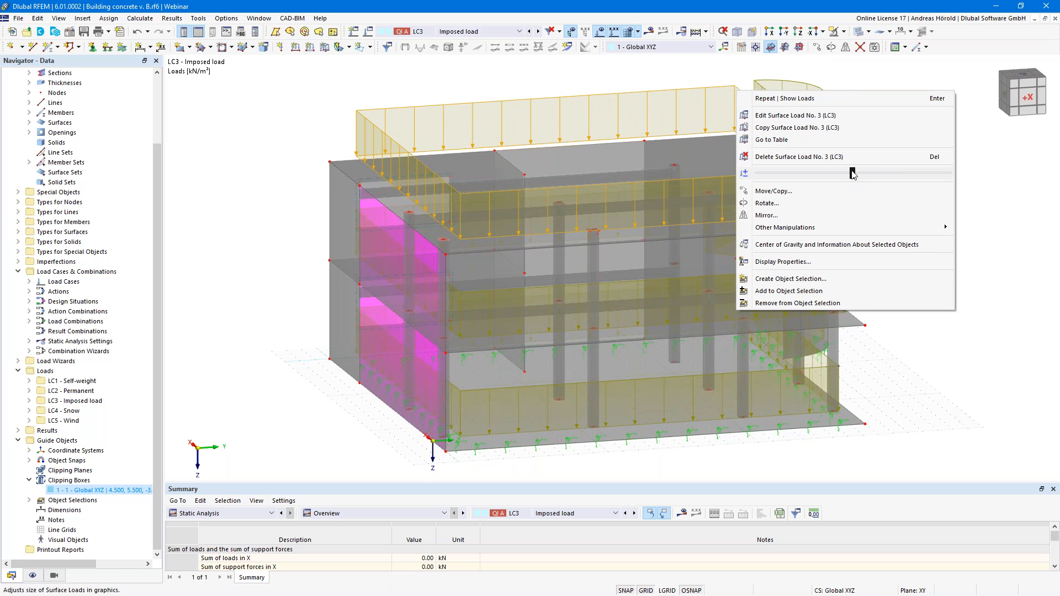
key(Escape)
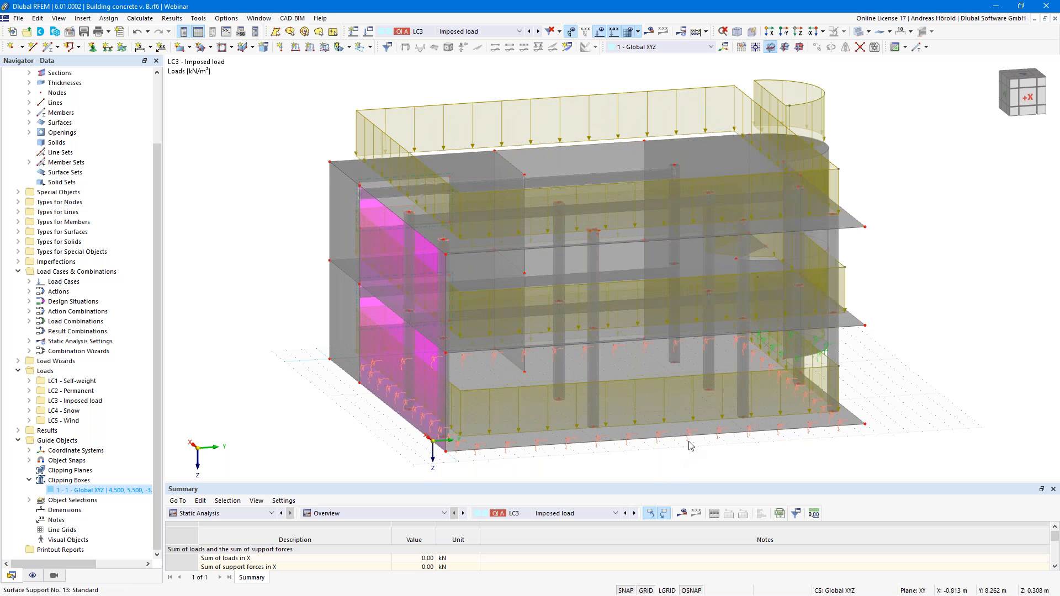
Adjust the graphic display size of the surface support symbols beneath the ground slab.
right_click(689, 445)
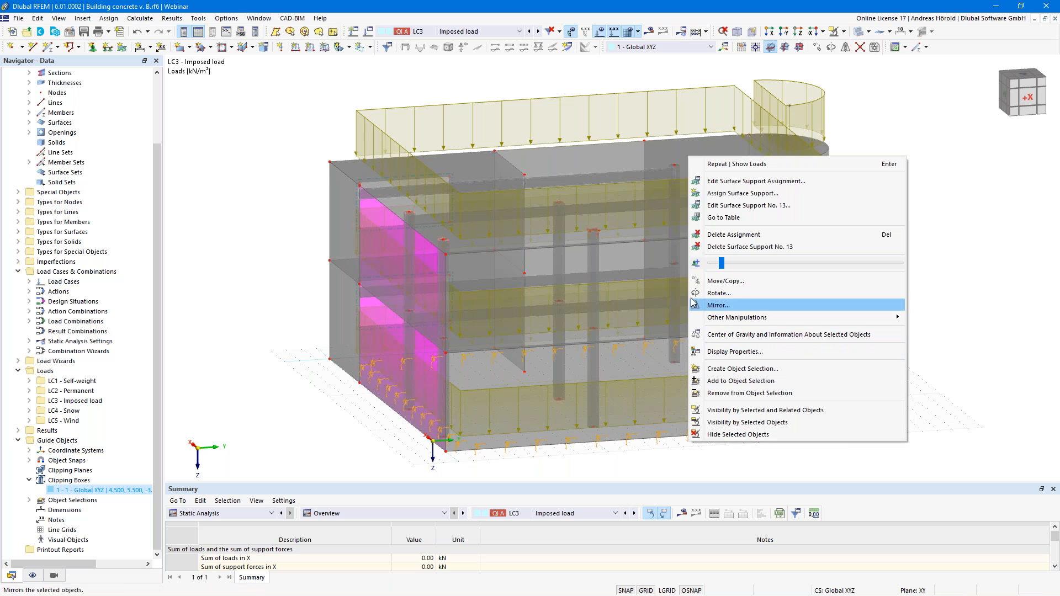
mouse_move(724, 264)
mouse_down()
mouse_move(795, 264)
mouse_move(732, 268)
mouse_up()
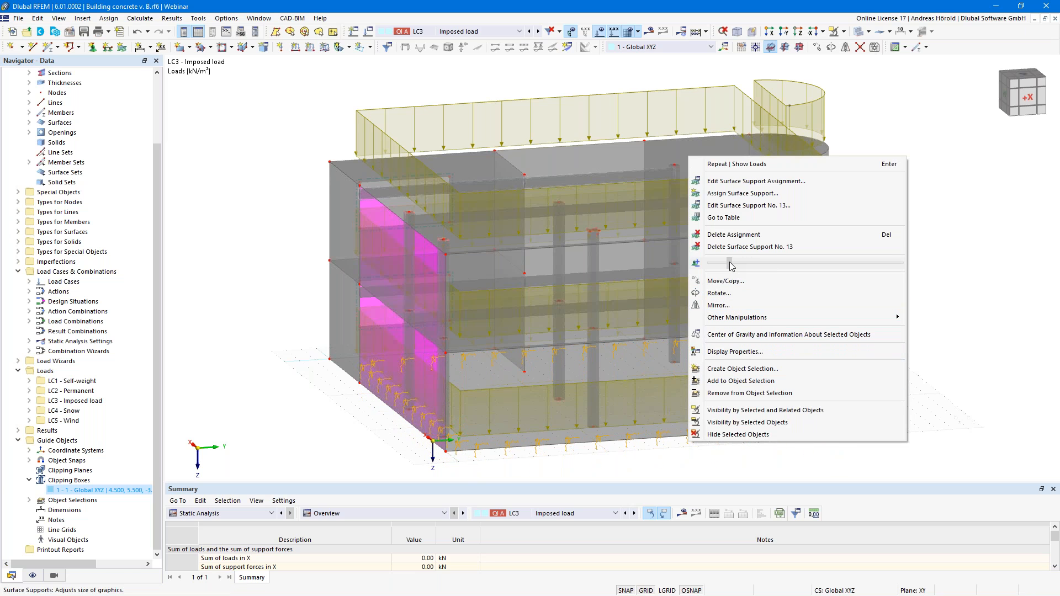
click(736, 266)
click(961, 333)
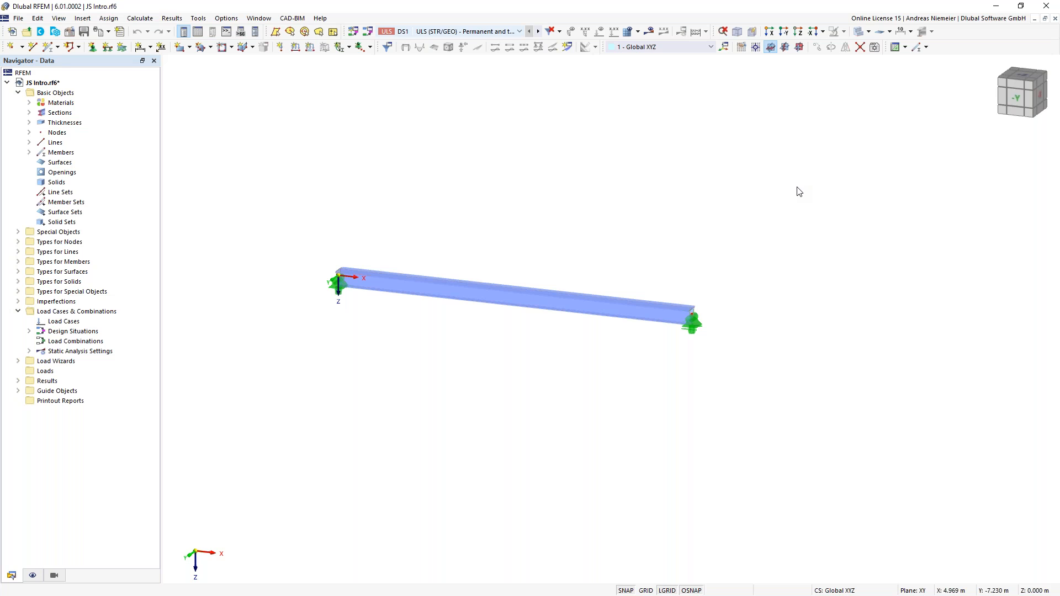
click(1045, 19)
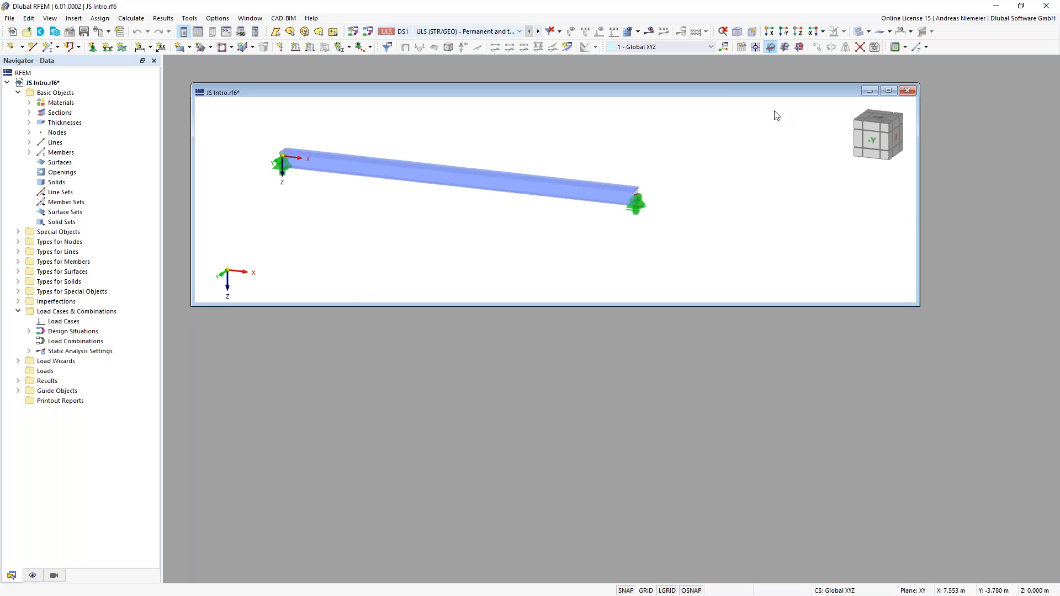
drag(735, 94, 733, 183)
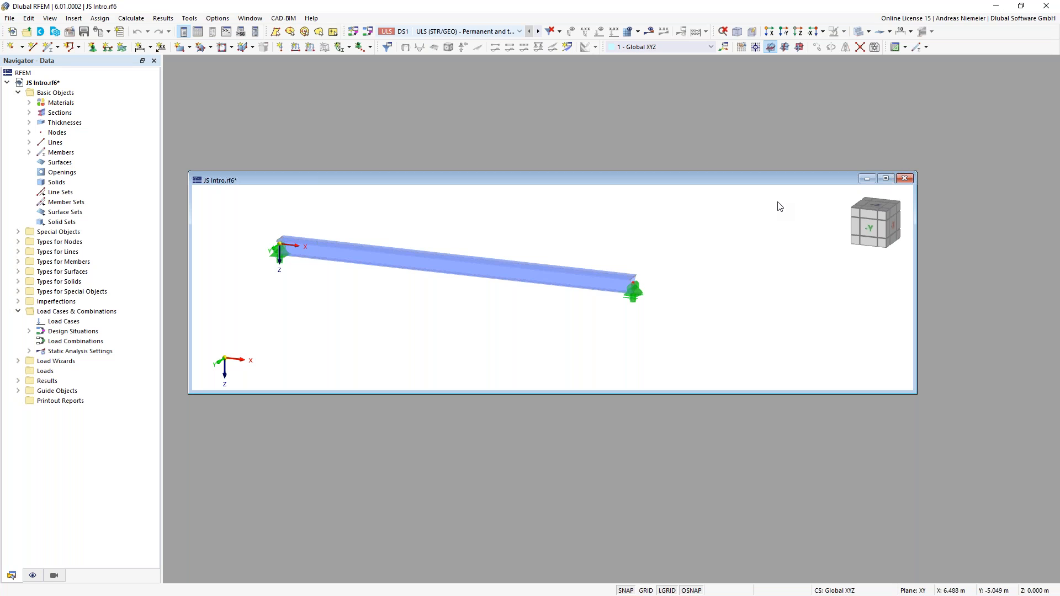
click(885, 179)
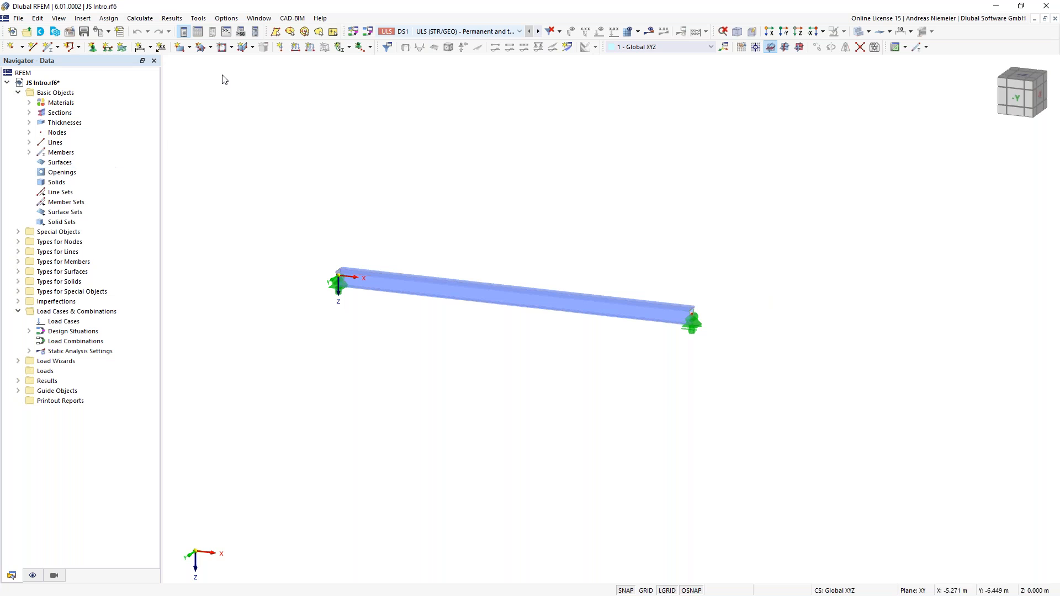
Show the Console and the Script Manager, and list the Dlubal example scripts.
click(226, 32)
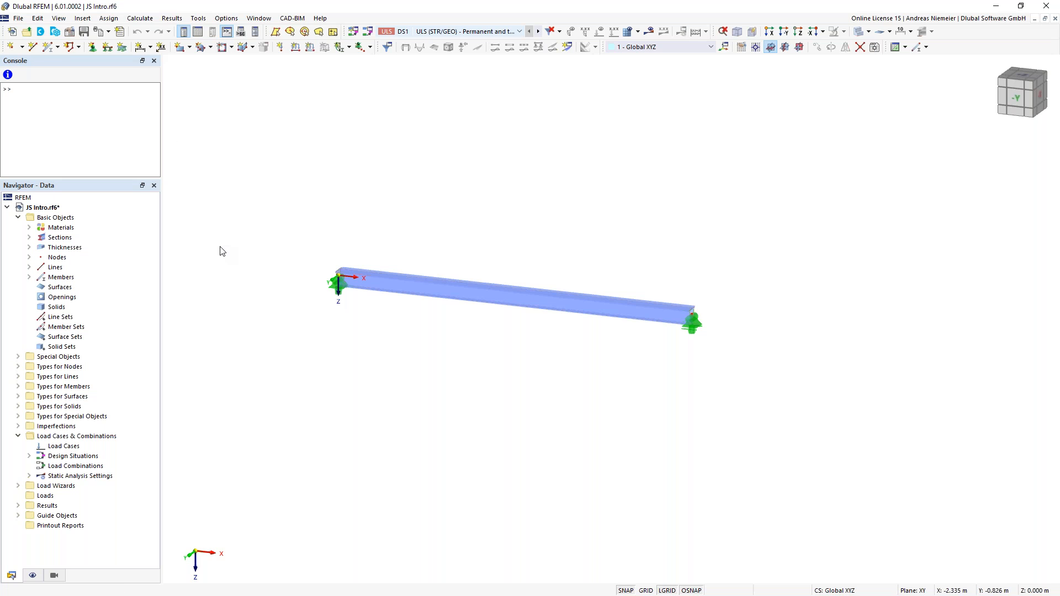
click(241, 32)
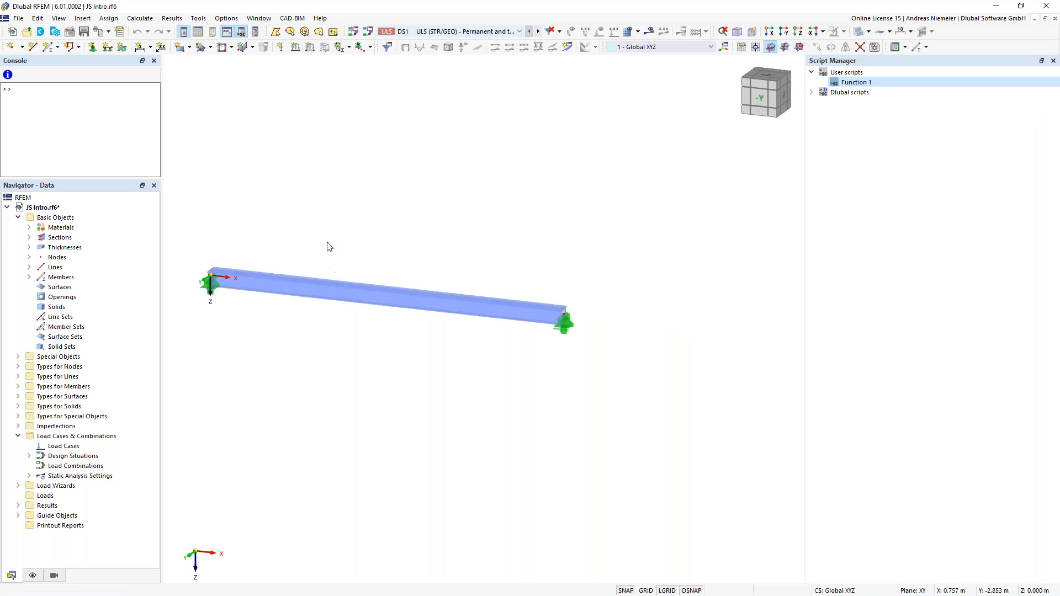
click(811, 92)
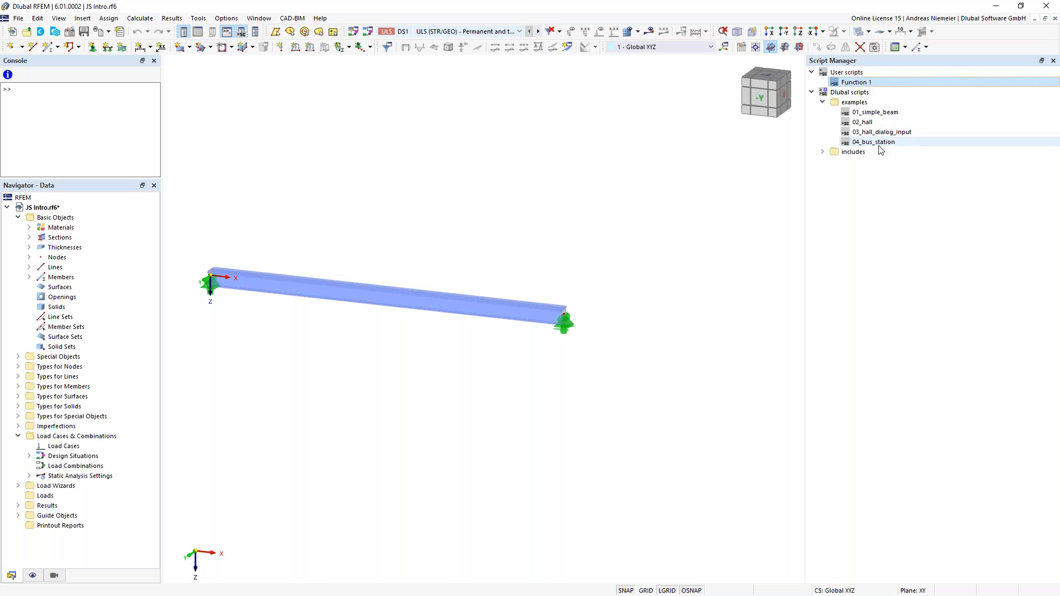
Open the user script Function 1 for editing and review its Load, Steps and Element variables.
right_click(869, 88)
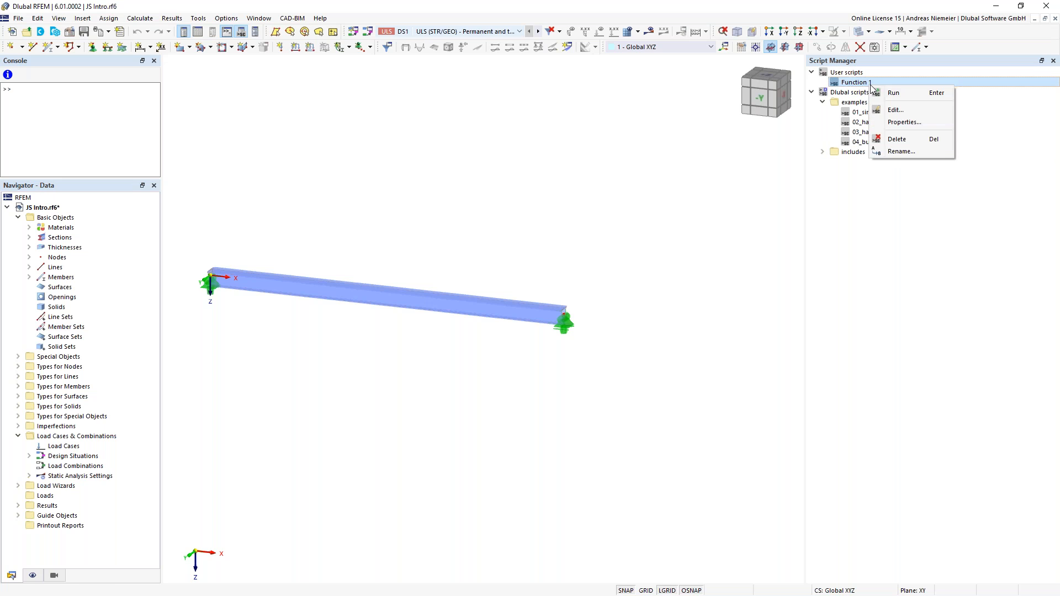
click(910, 113)
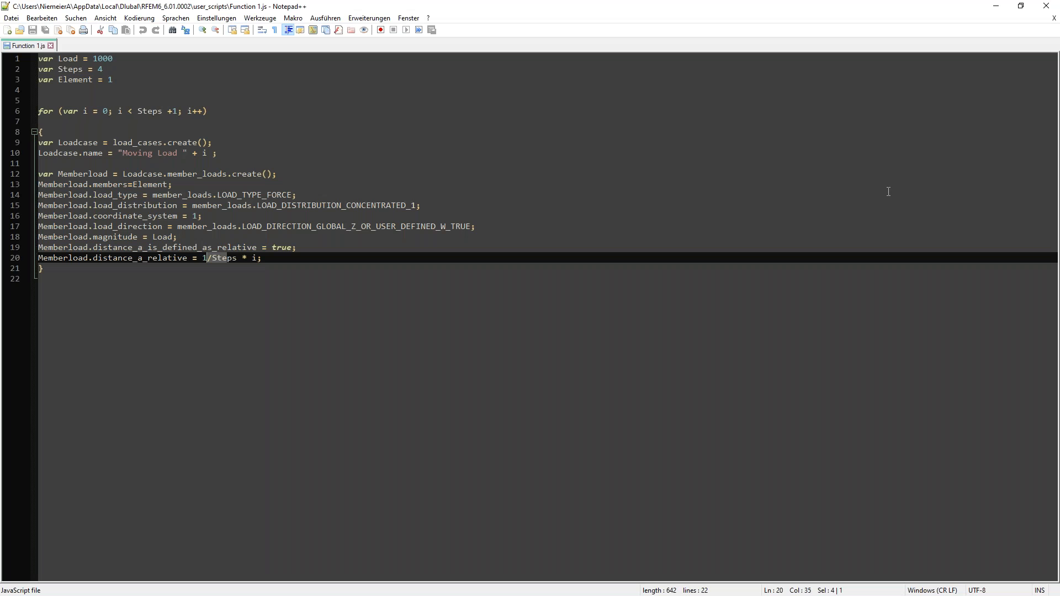
click(430, 411)
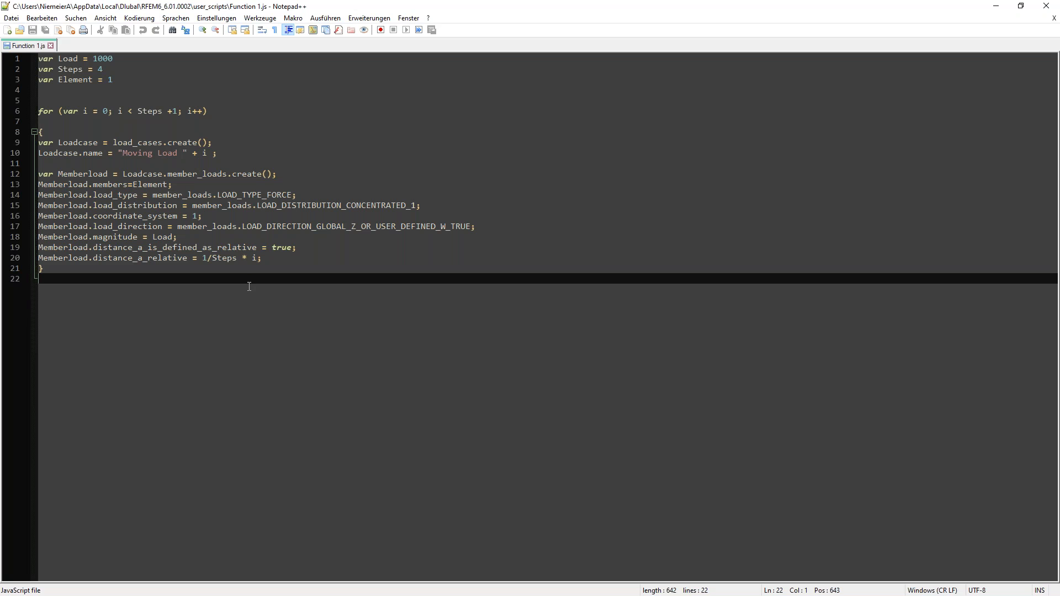
drag(113, 79, 80, 57)
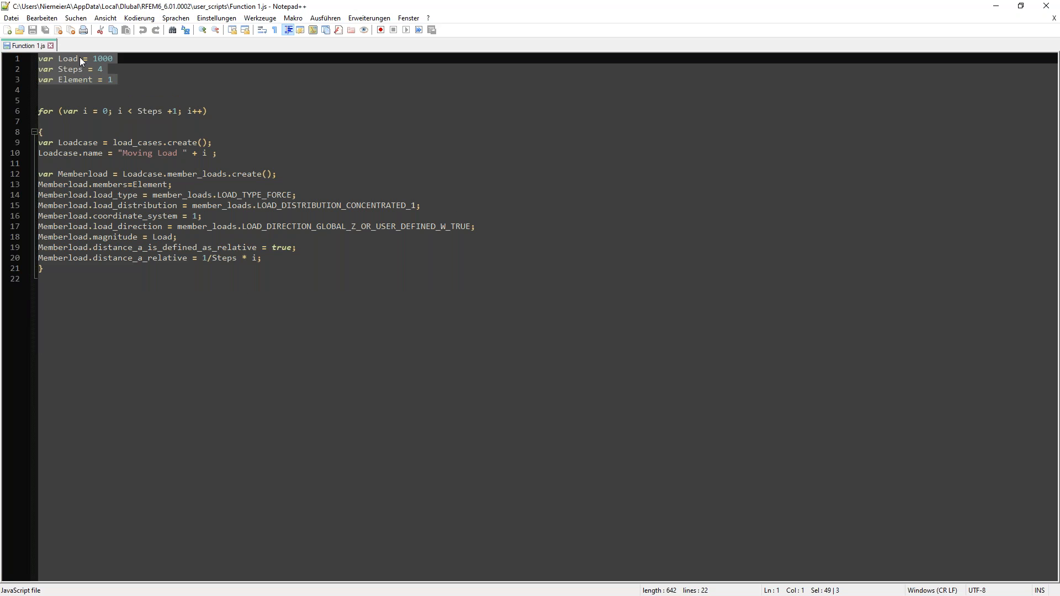
click(72, 58)
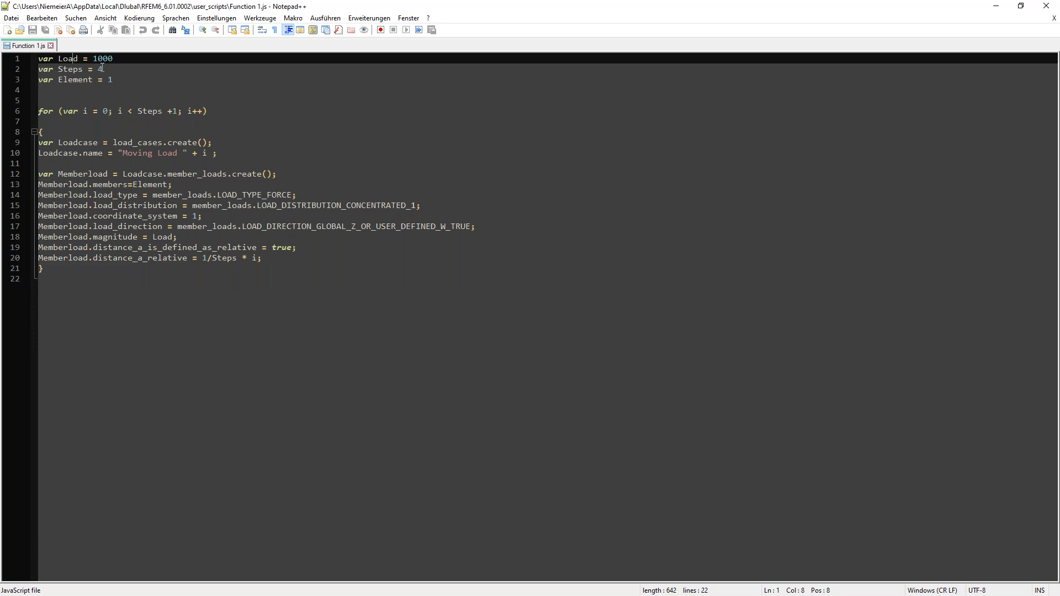
click(101, 70)
click(115, 81)
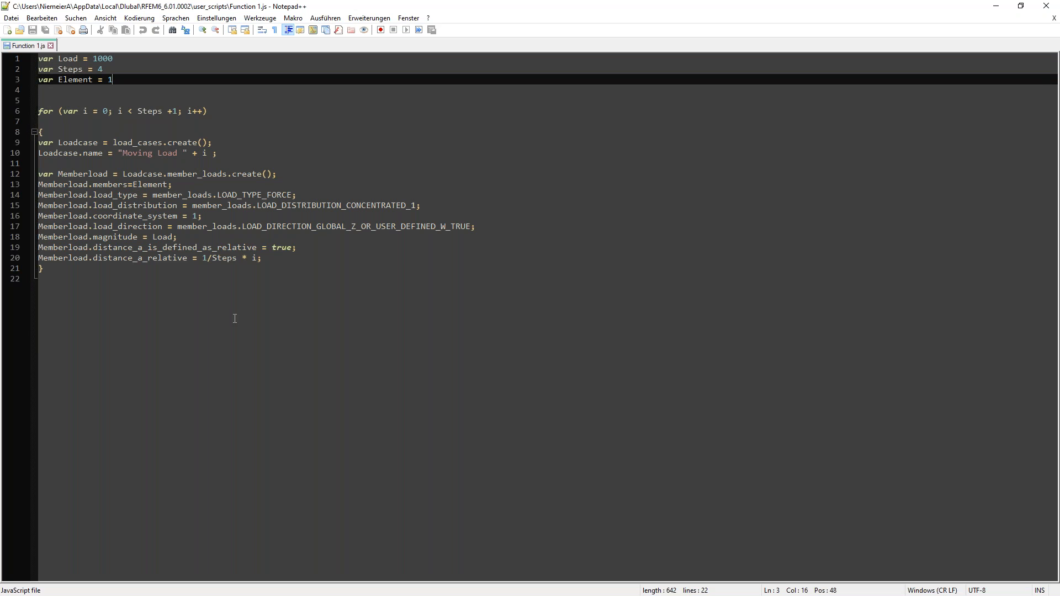
Examine the script's load case and member load definitions, from load type to relative distance, and close the editor.
drag(218, 153, 38, 142)
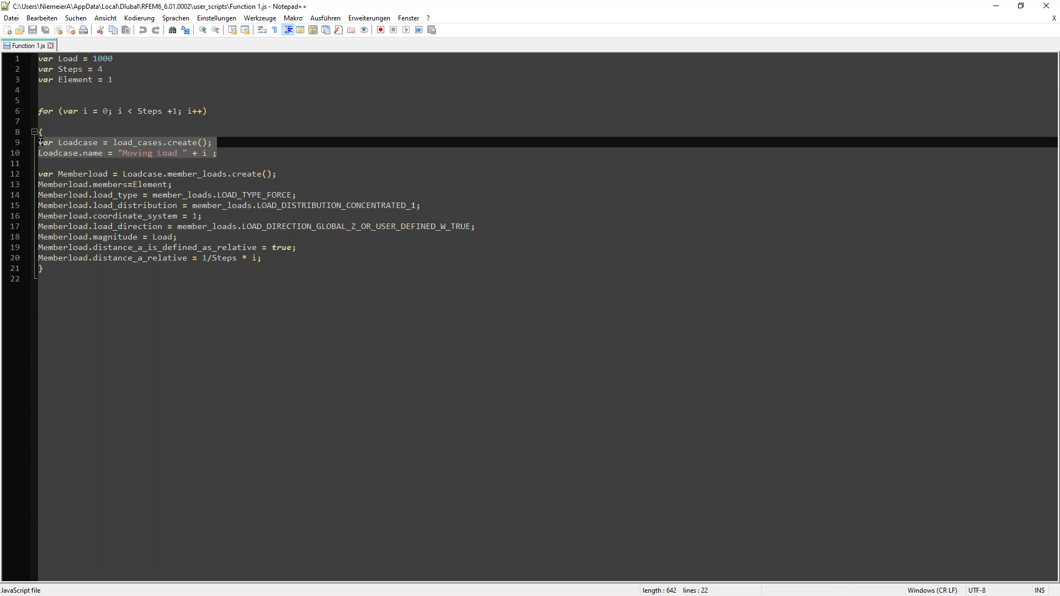
drag(289, 258, 38, 174)
click(351, 173)
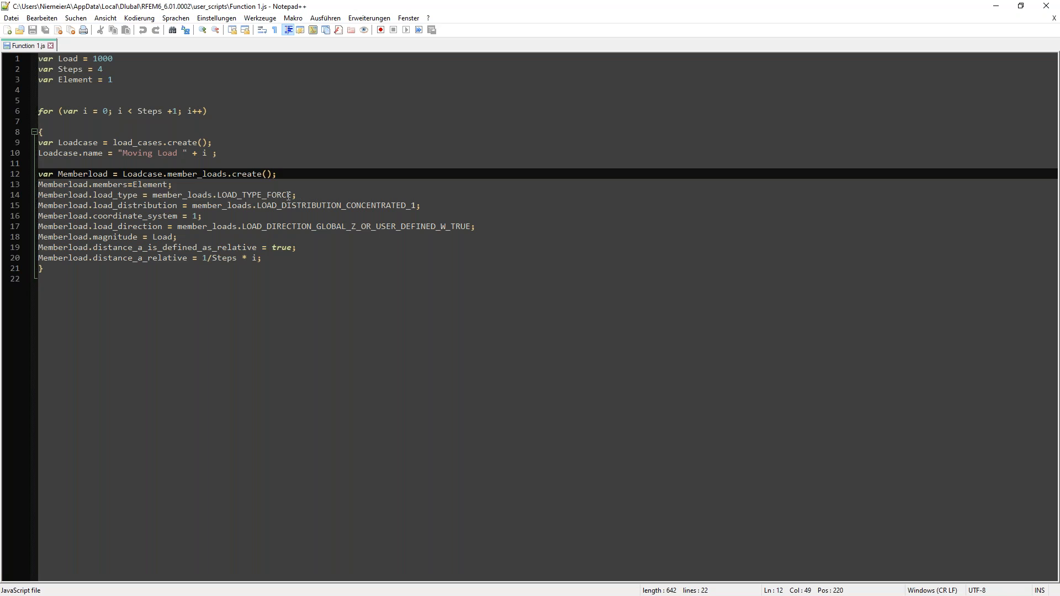
click(289, 196)
drag(361, 206, 297, 205)
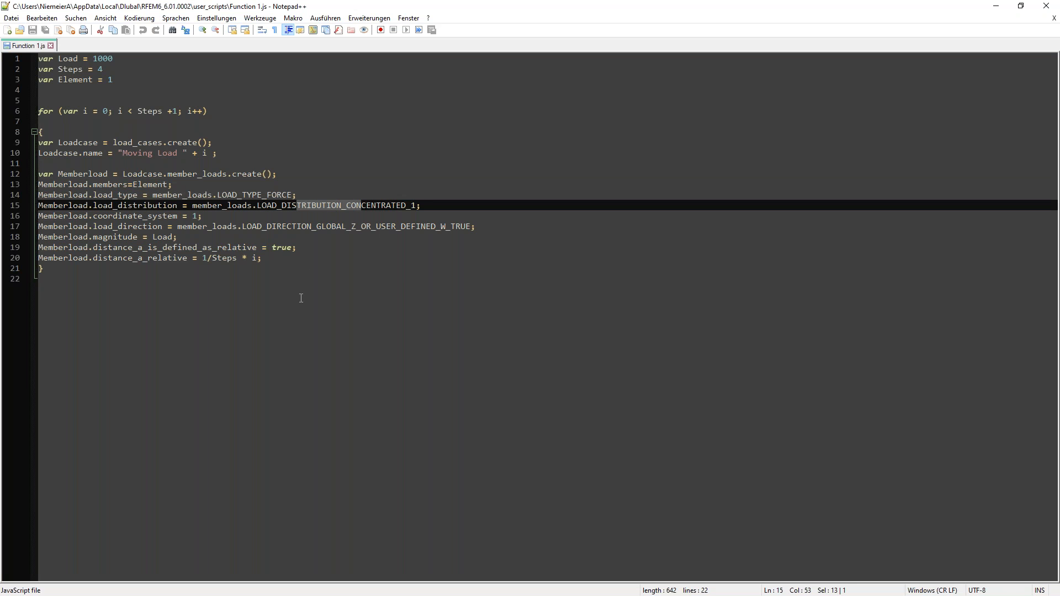
click(197, 215)
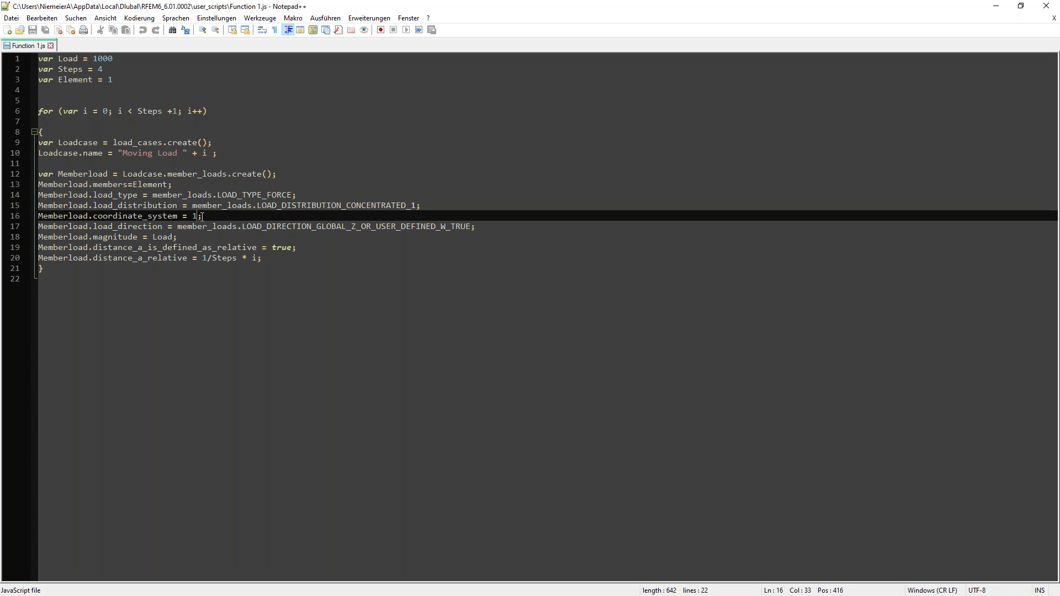
drag(351, 227, 358, 227)
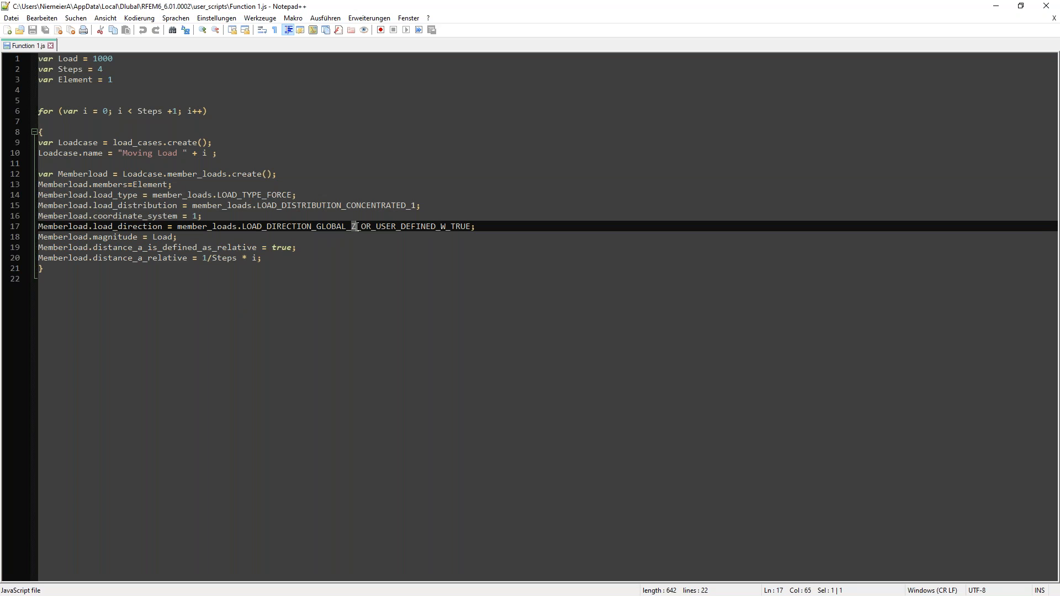
click(170, 238)
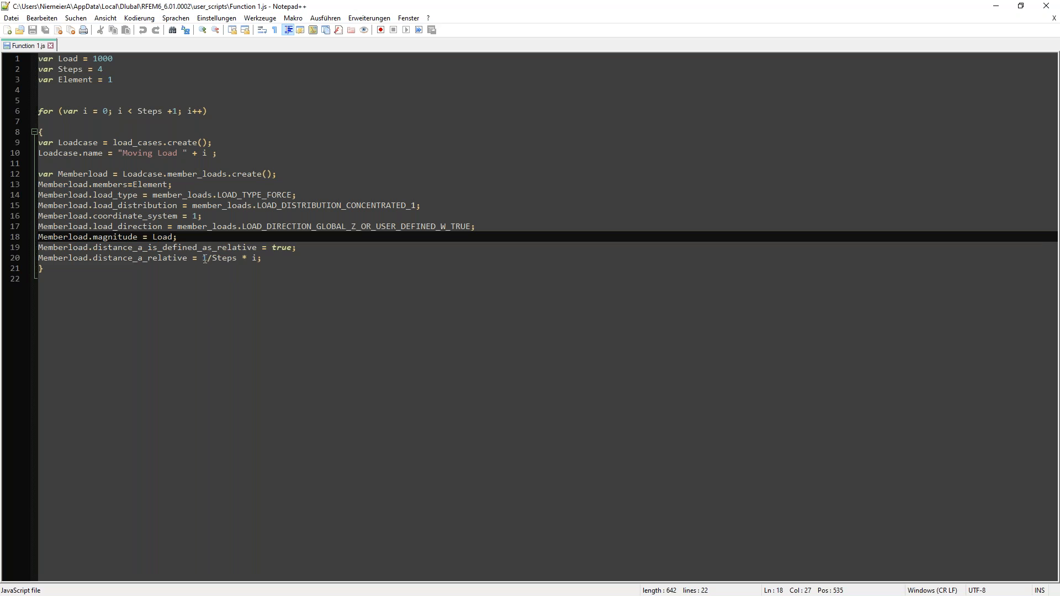
drag(203, 259, 228, 259)
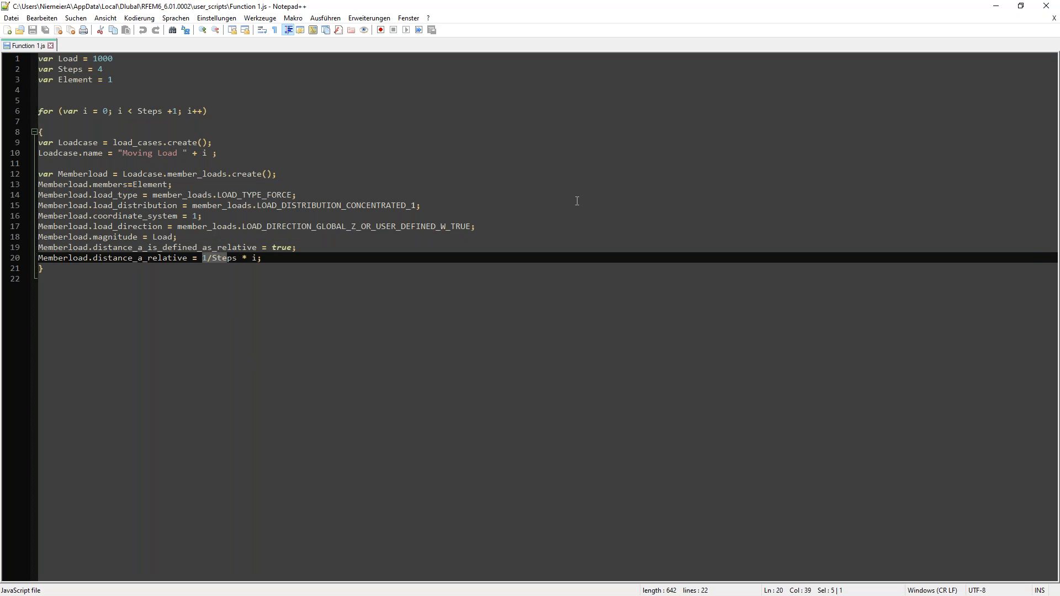
click(1046, 5)
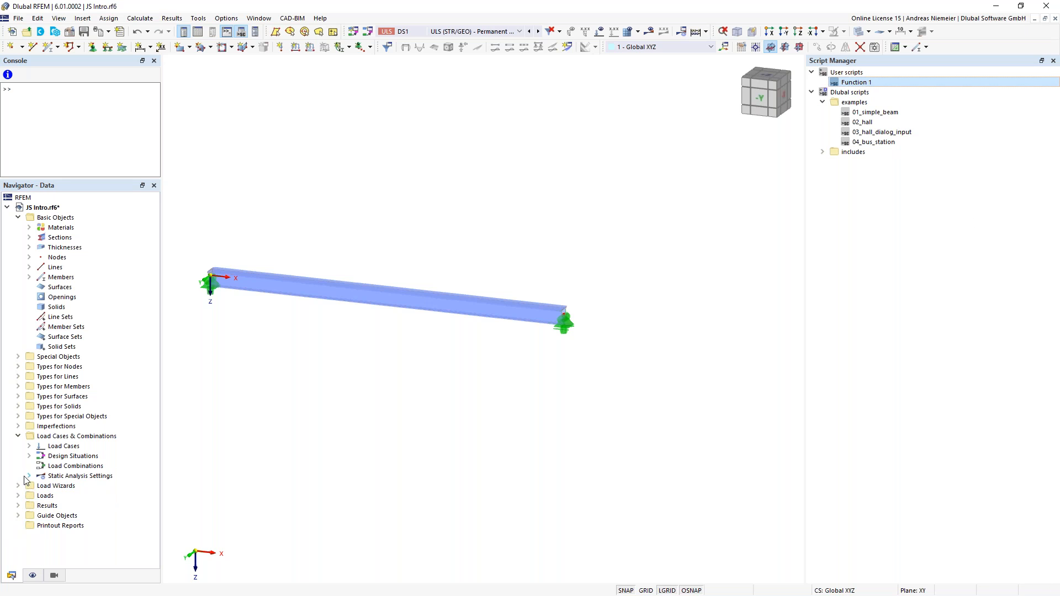
Select LC1 - Moving Load 0 from the load cases generated by Function 1 and display its loads on the beam.
click(30, 446)
click(118, 465)
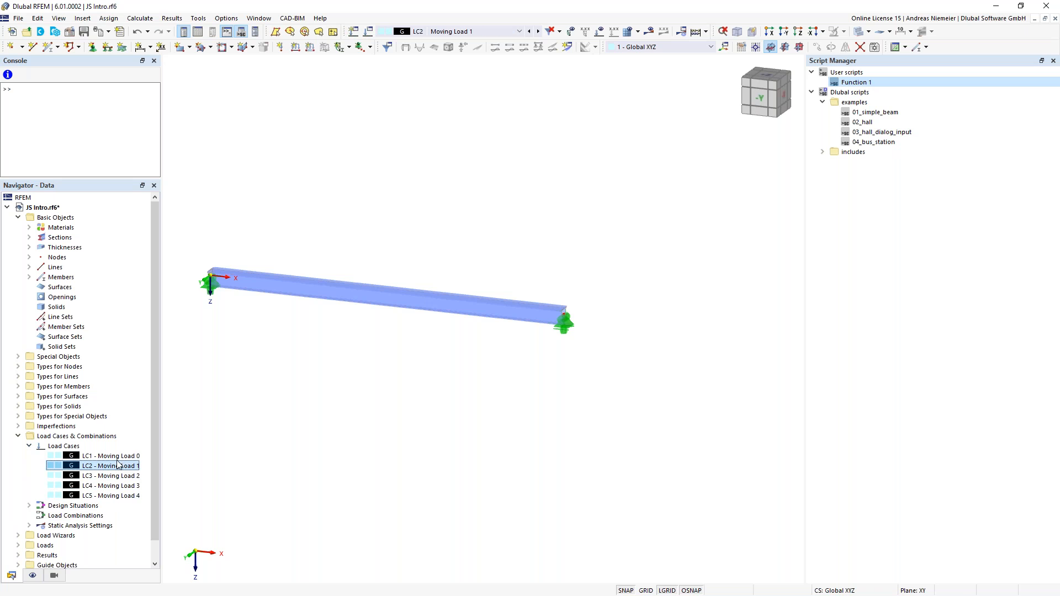
click(115, 455)
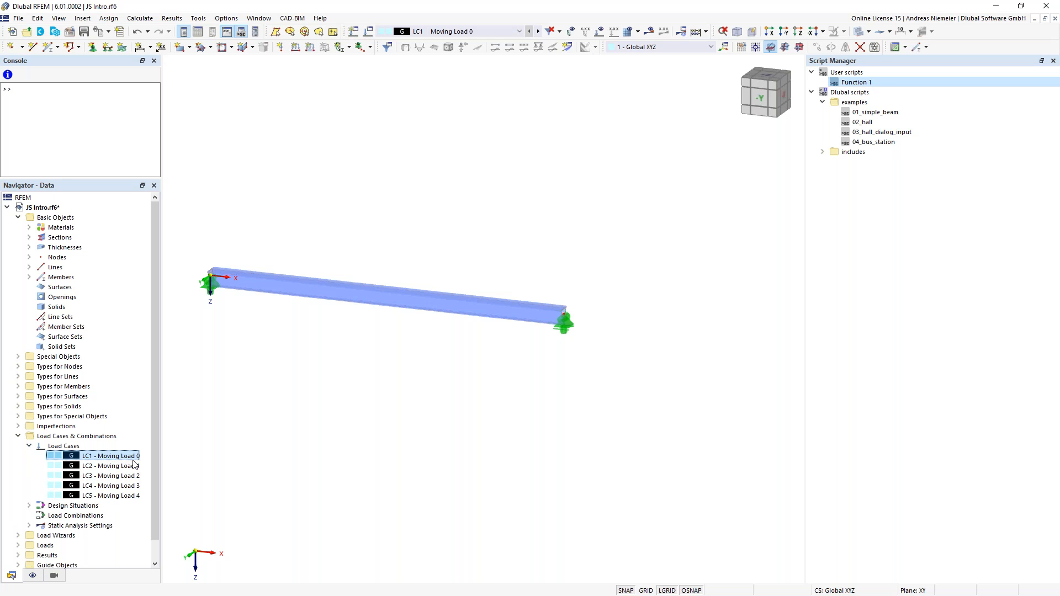
click(603, 35)
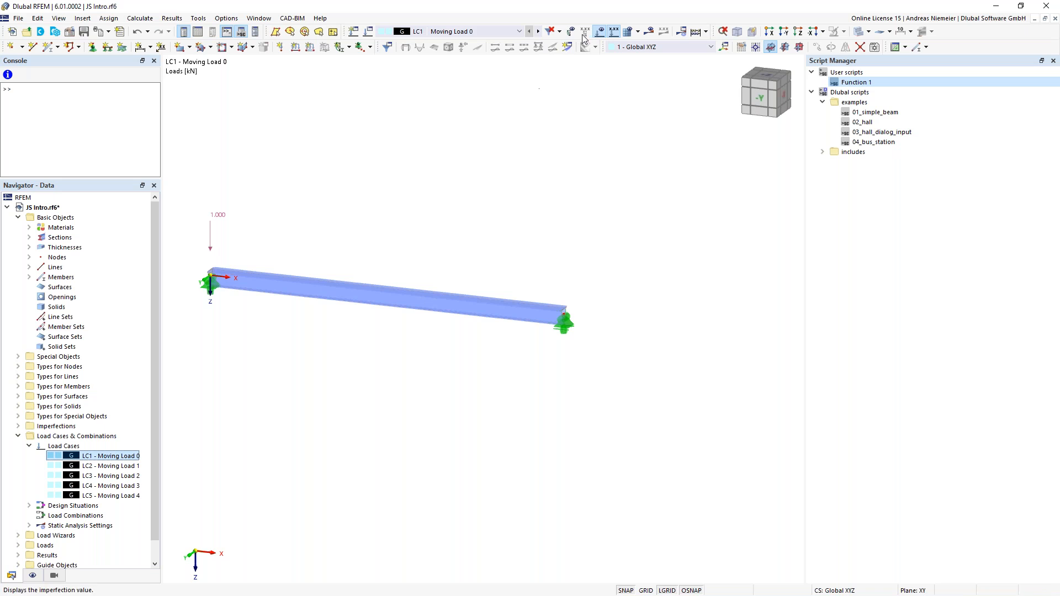
Step through the generated load cases one by one up to LC5 - Moving Load 4, viewing the load position on the beam.
click(539, 32)
click(538, 32)
click(539, 32)
click(539, 32)
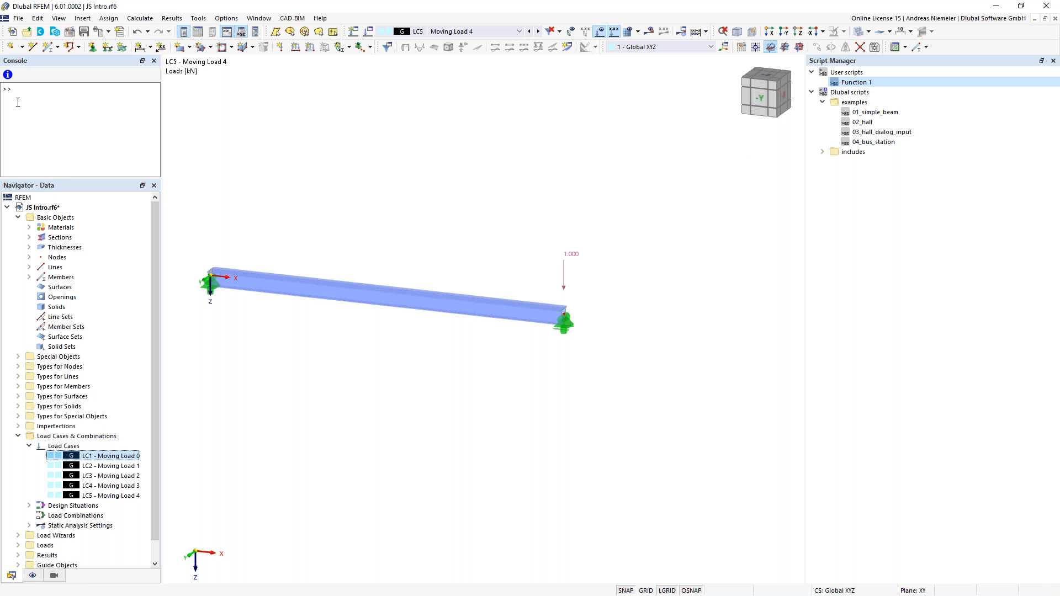
Browse the scripting object properties, examine the description of the nodes comment property, and close the dialog without inserting anything.
click(9, 76)
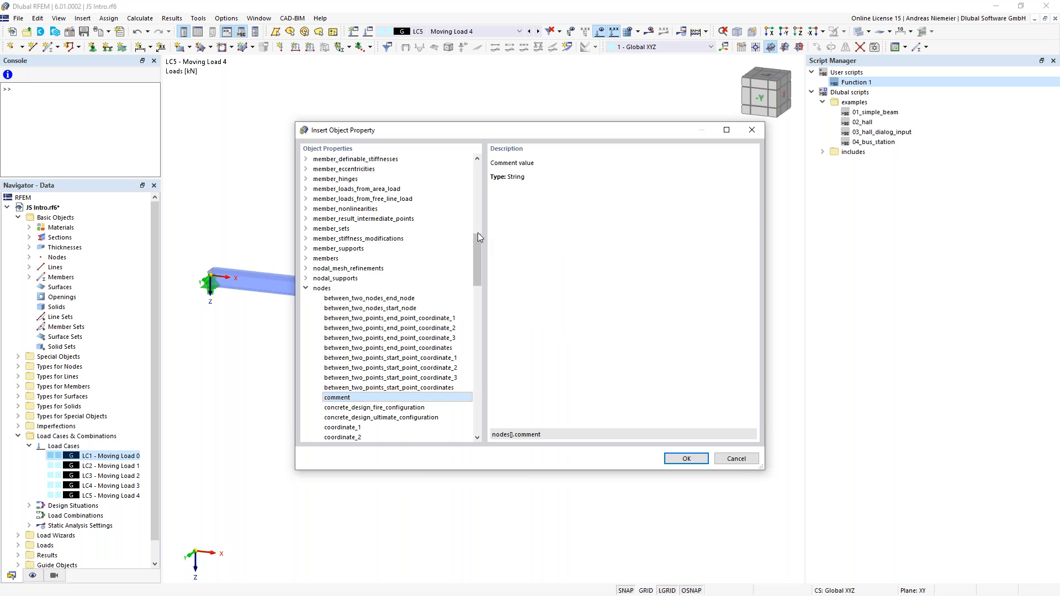
drag(477, 257, 477, 171)
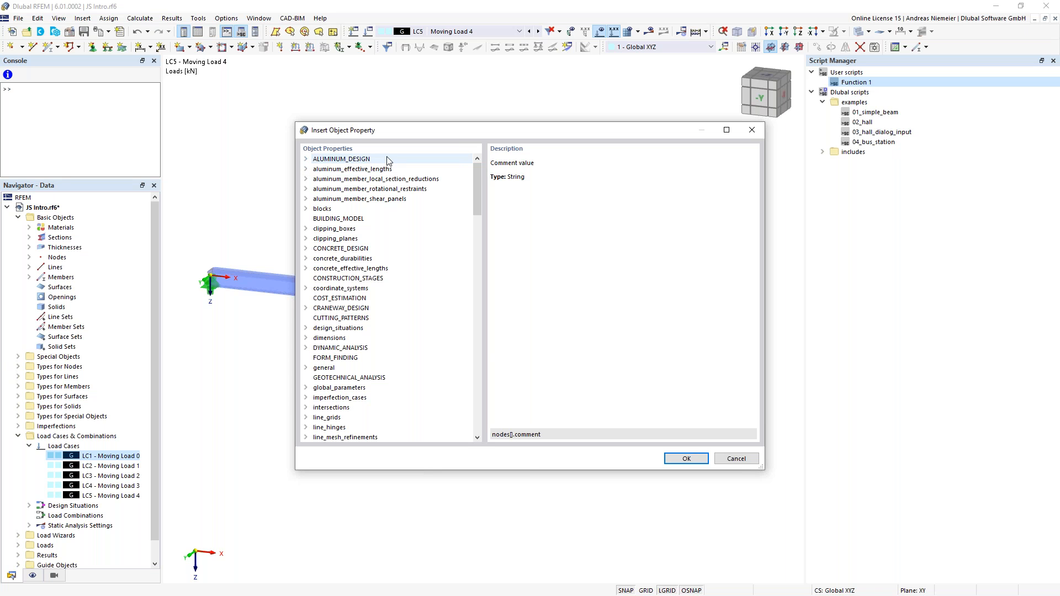
click(325, 248)
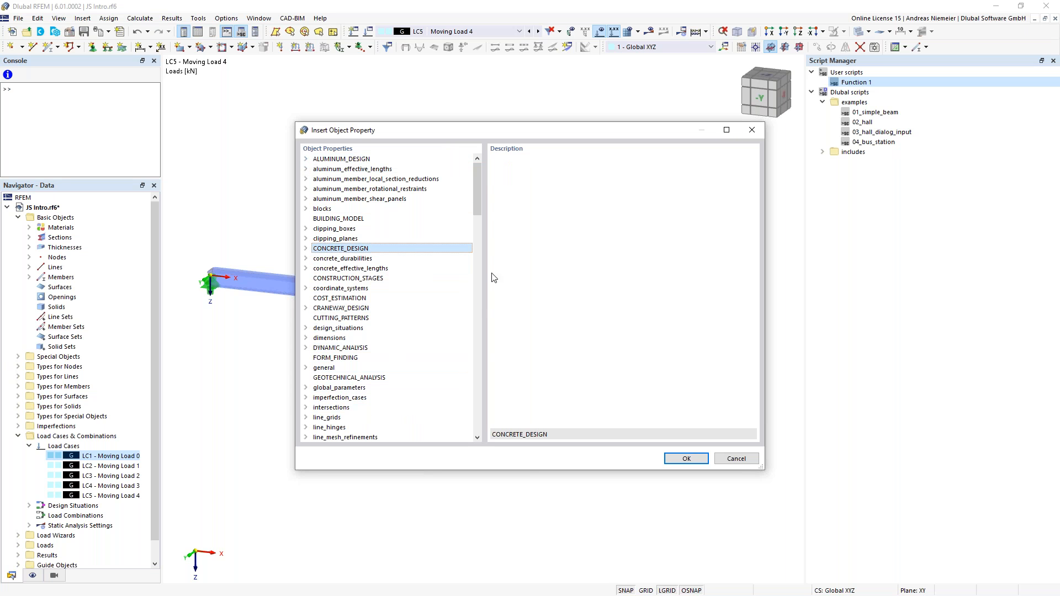
drag(478, 205, 482, 295)
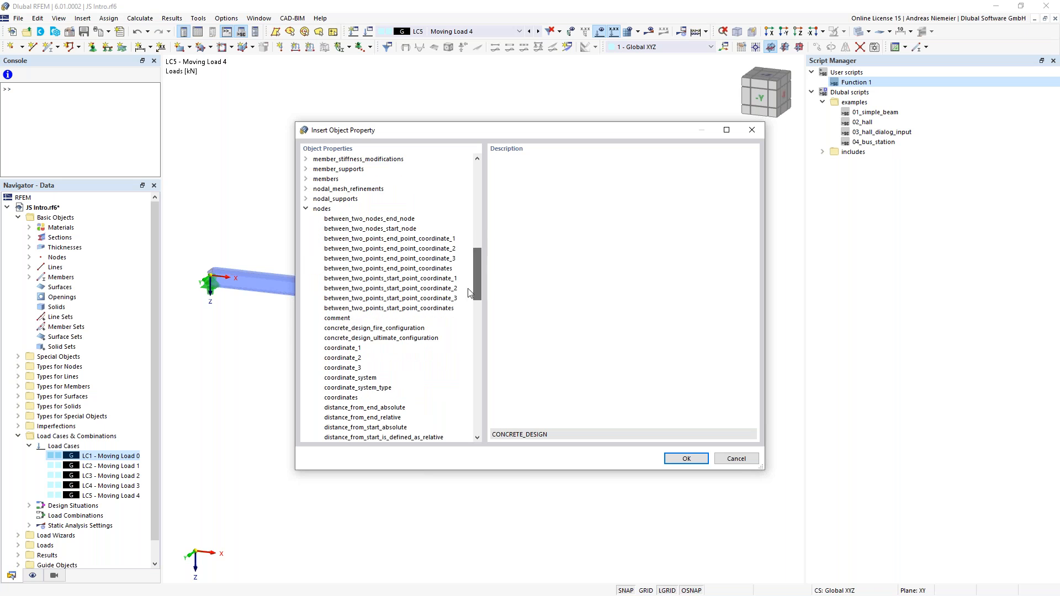
click(322, 209)
click(337, 318)
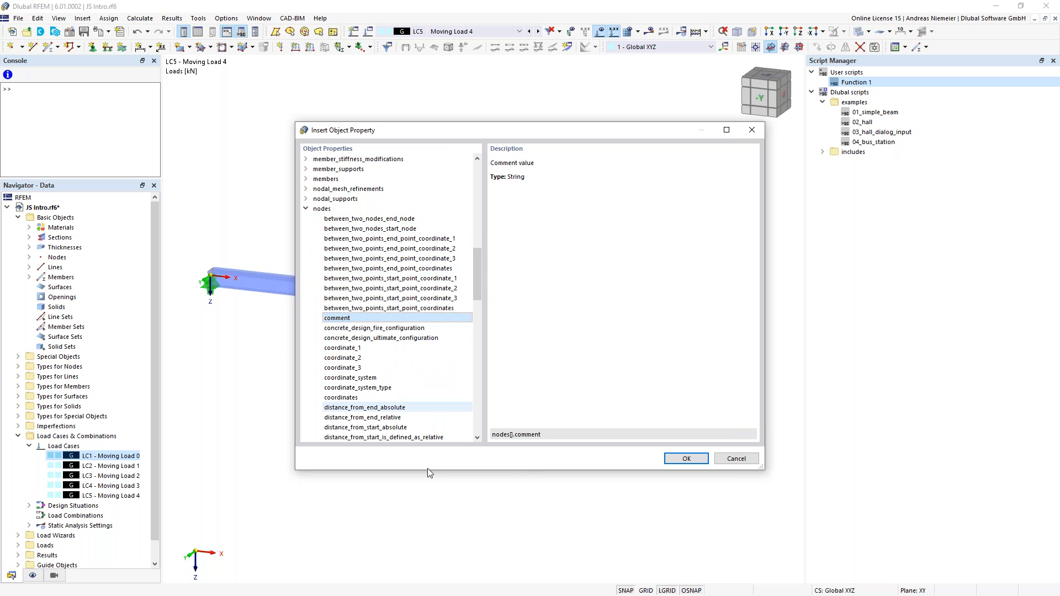
click(548, 435)
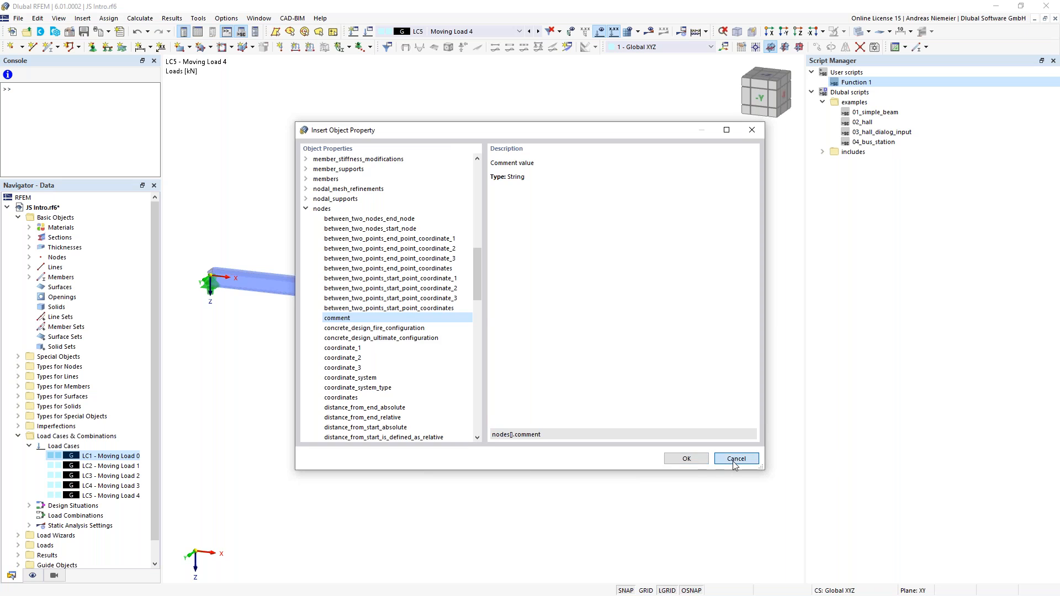
click(735, 459)
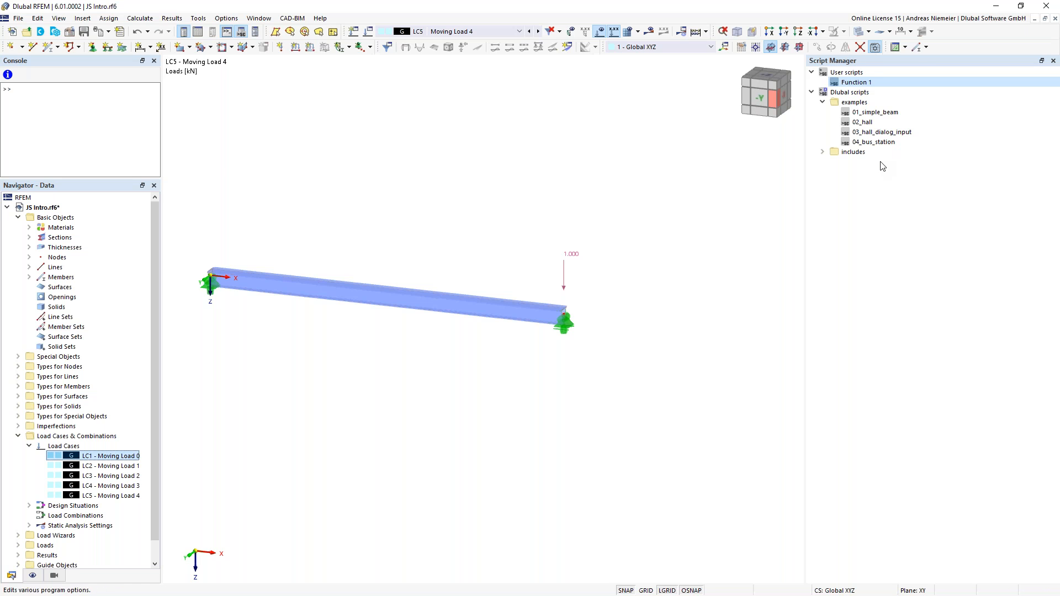
Examine the Web Services server autostart option and its server port range in the program options, and leave without changes.
click(875, 46)
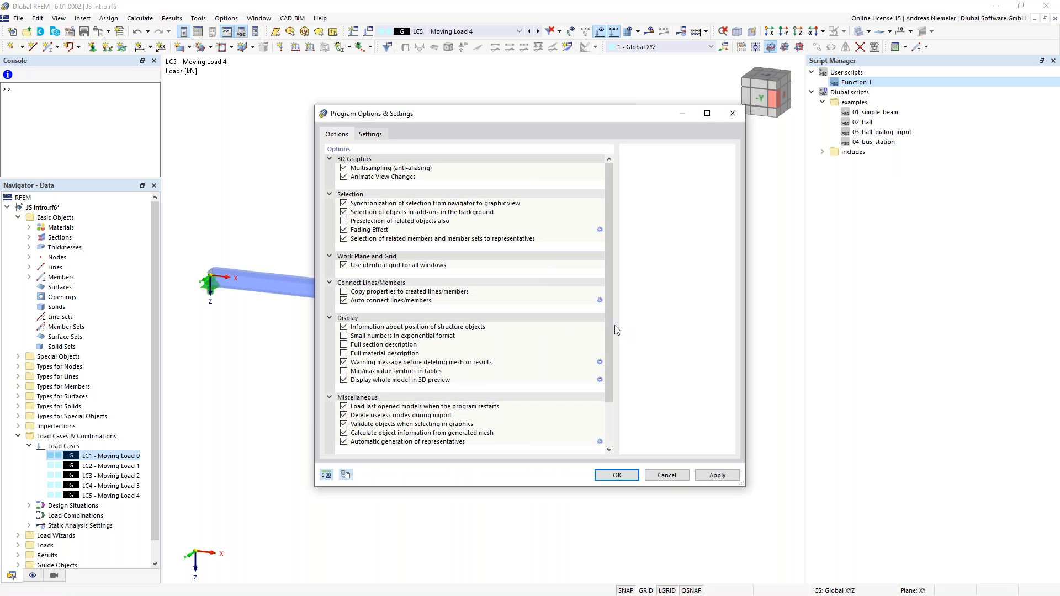
scroll(611, 322, down, 2)
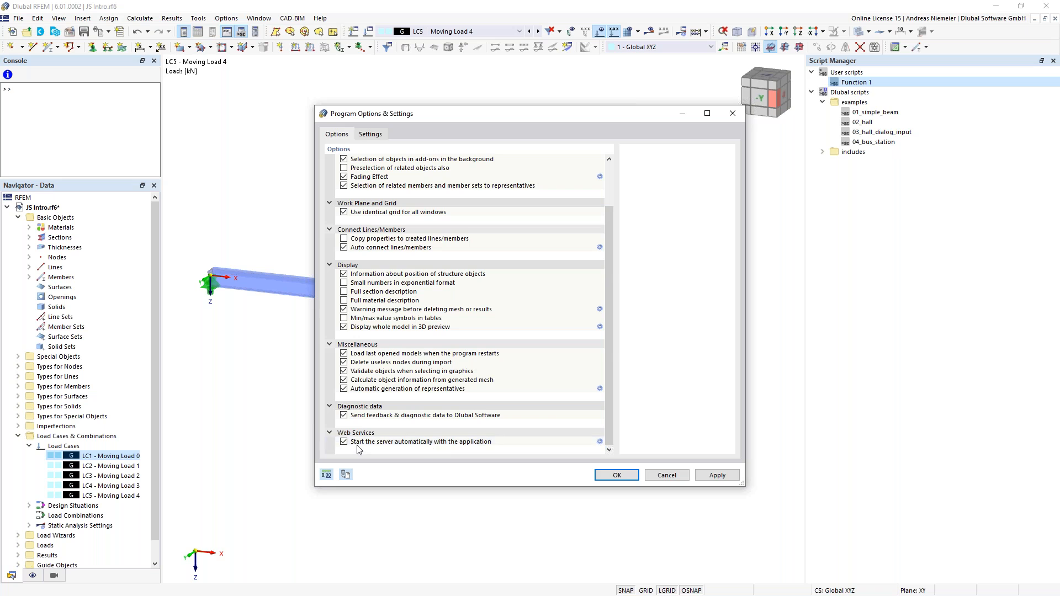
click(600, 442)
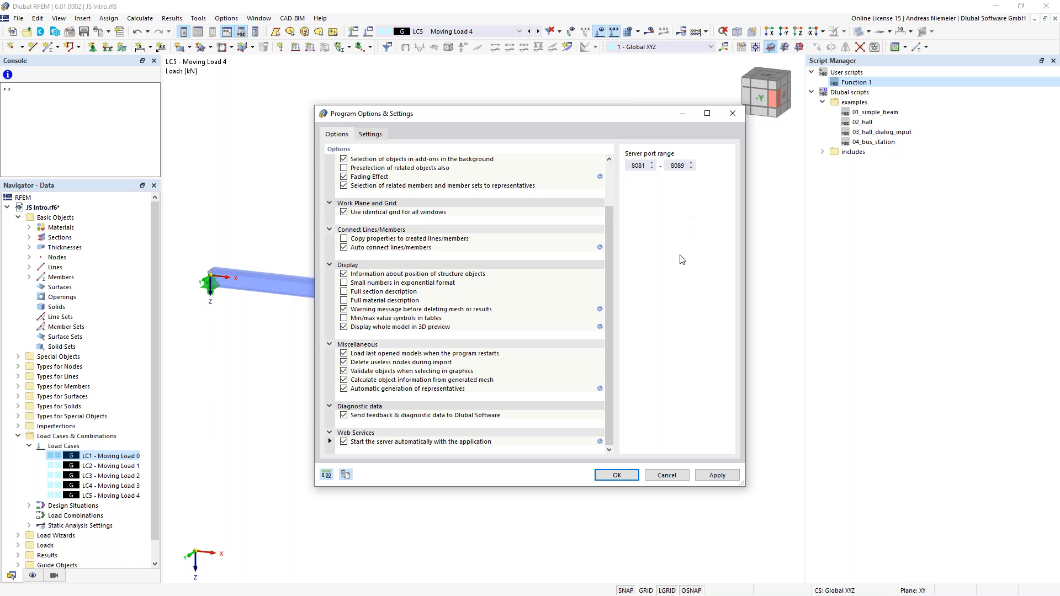
click(679, 479)
click(679, 478)
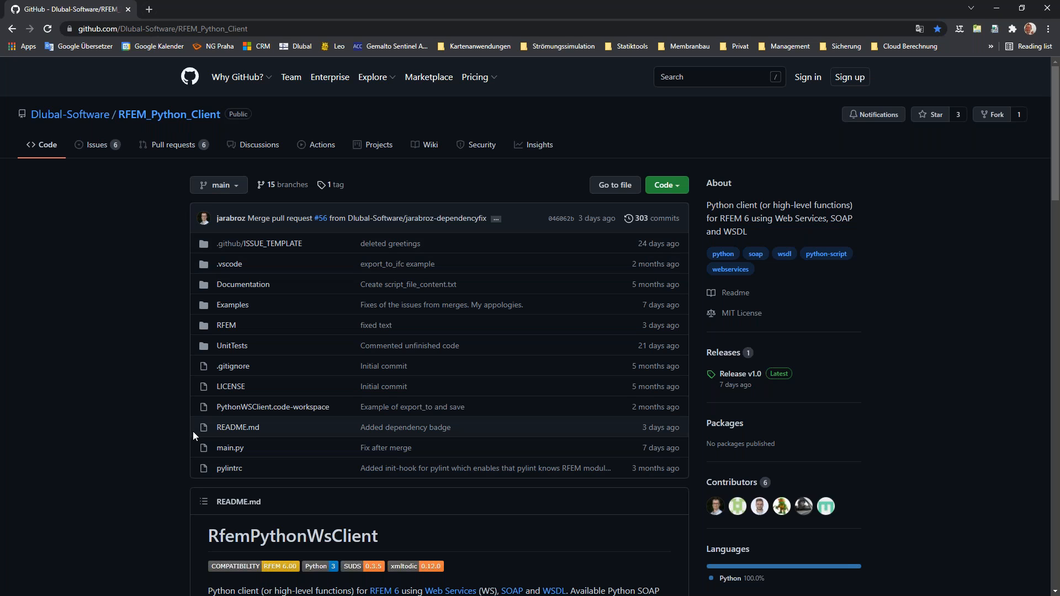
Show the download options of the RFEM_Python_Client repository on GitHub, and open the local Python Script folder in a maximized File Explorer window.
click(680, 189)
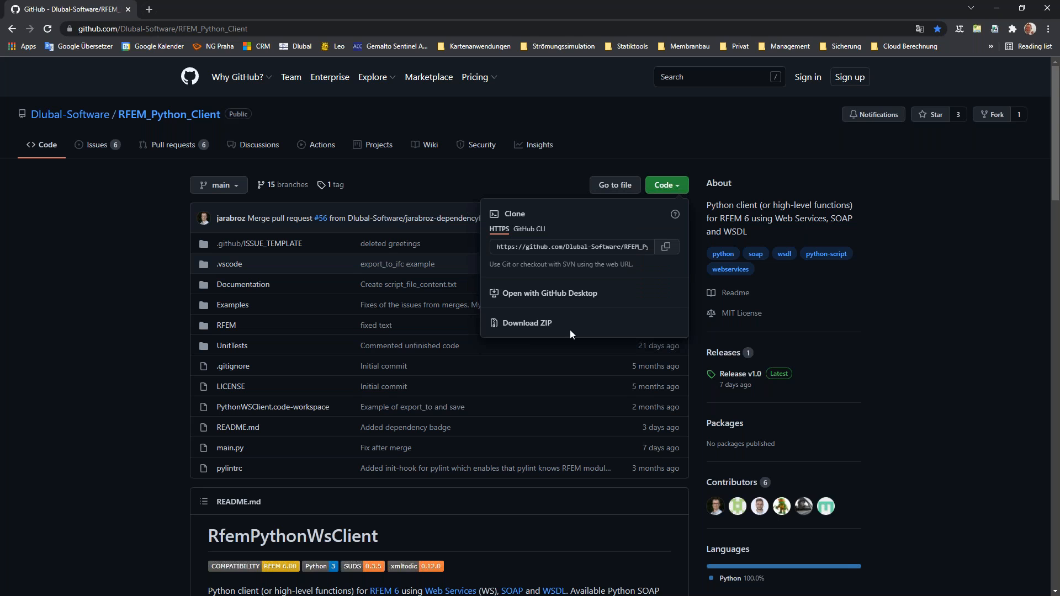
click(100, 323)
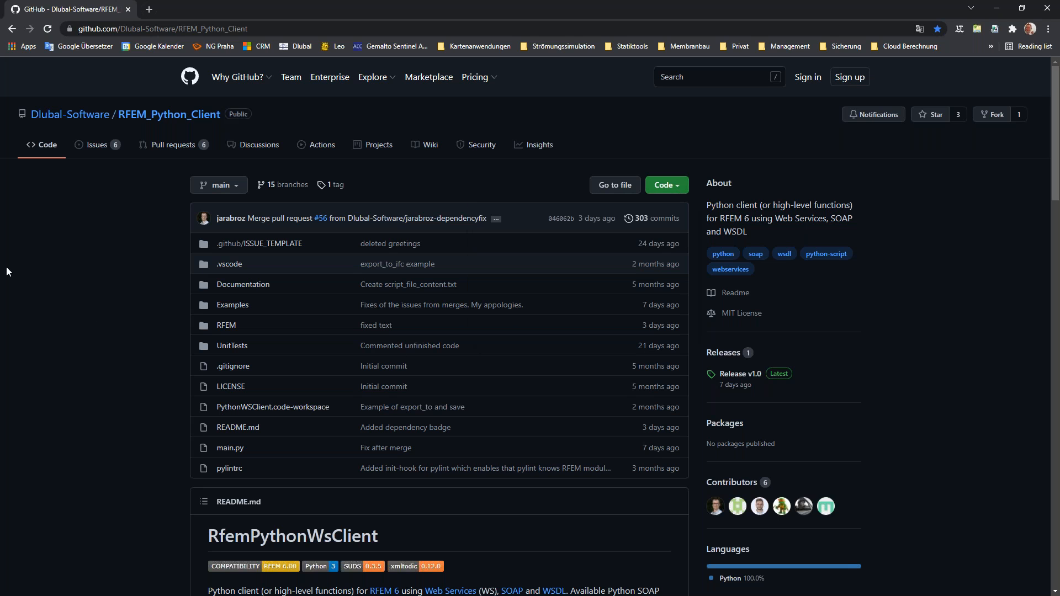
key(alt+Tab)
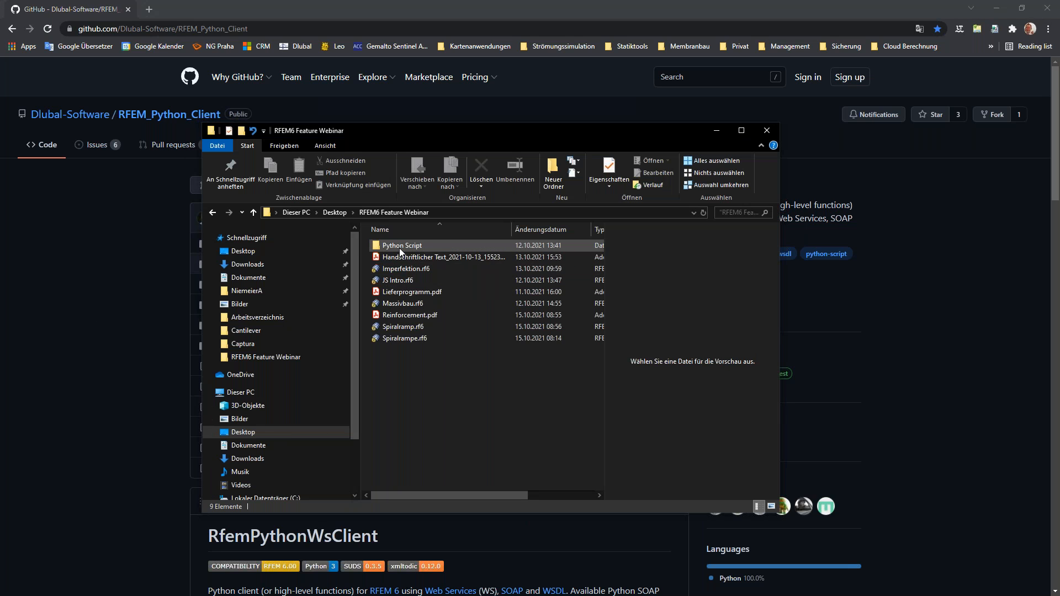
double_click(400, 246)
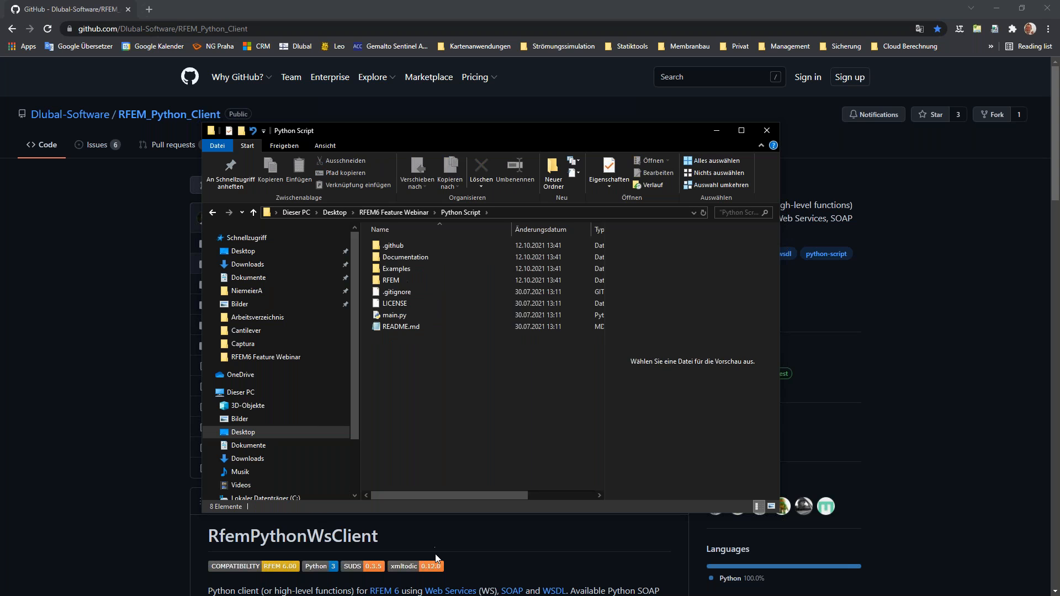
click(741, 132)
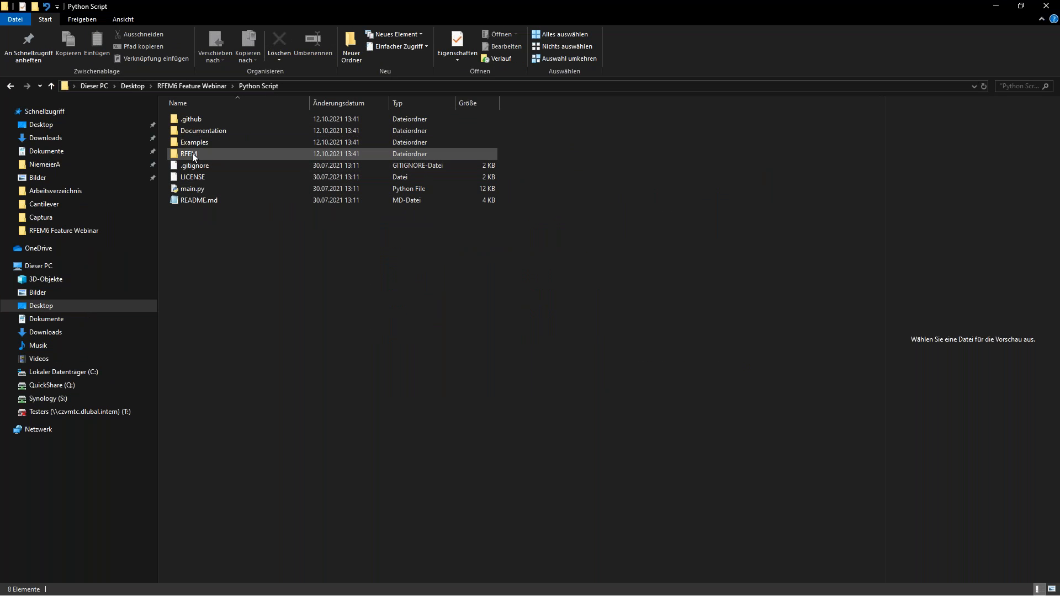
Browse the RFEM library folder and look through the Python files in its BasicObjects subfolder.
double_click(190, 154)
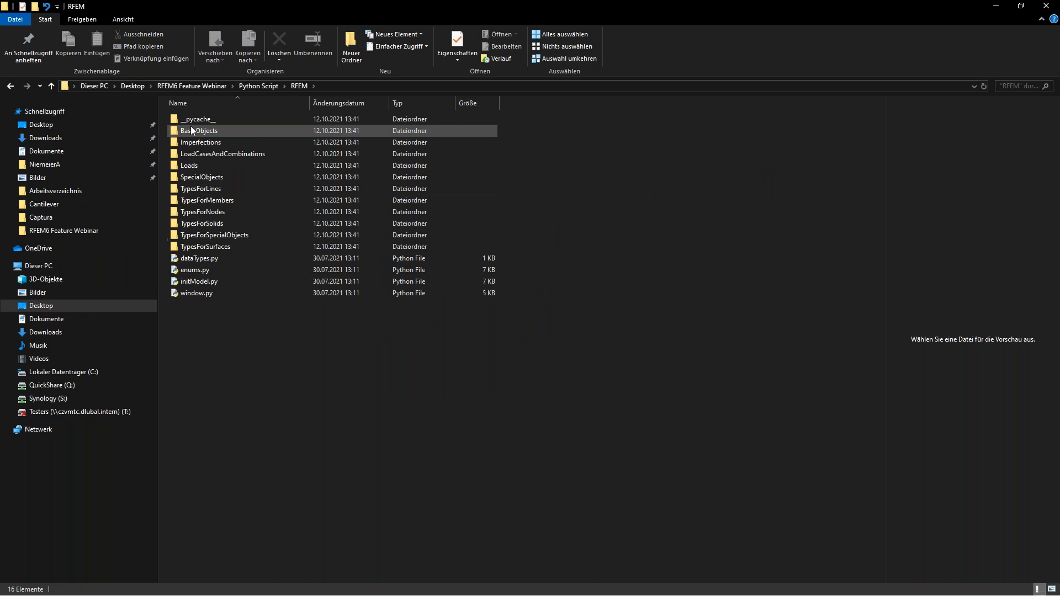
double_click(197, 129)
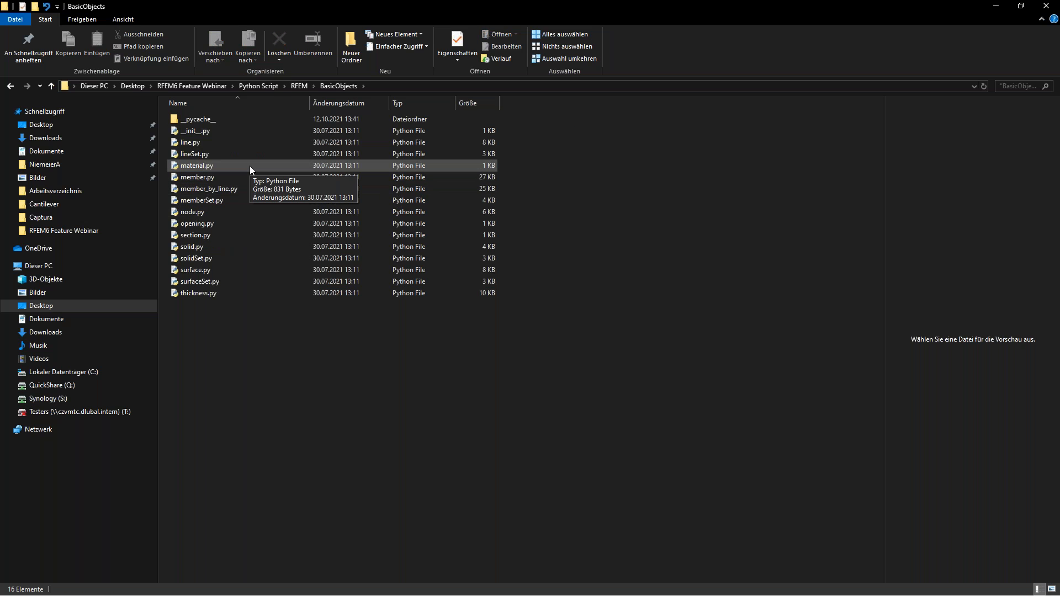
click(297, 86)
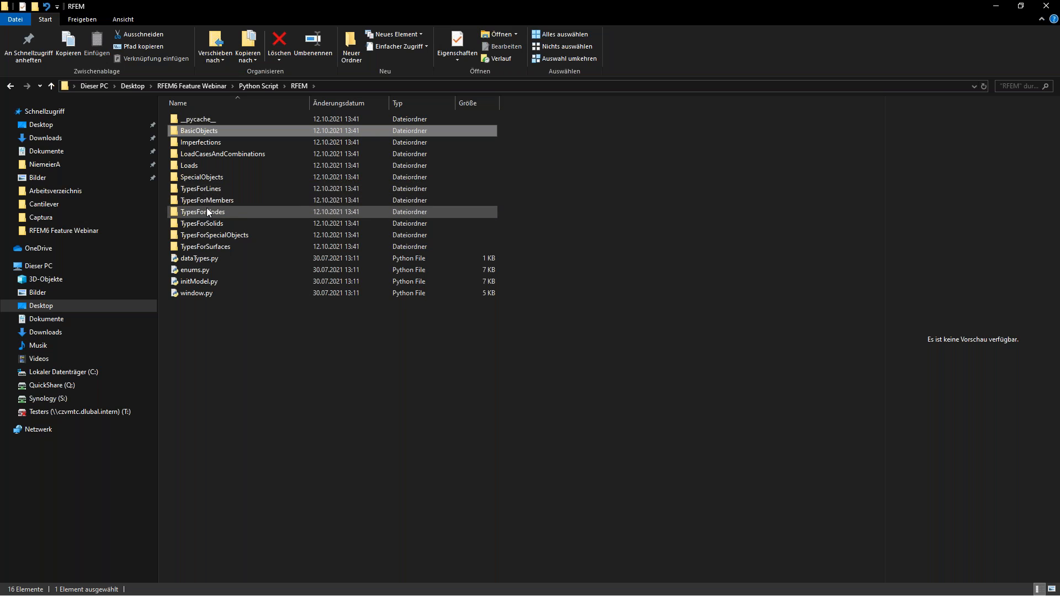
double_click(207, 130)
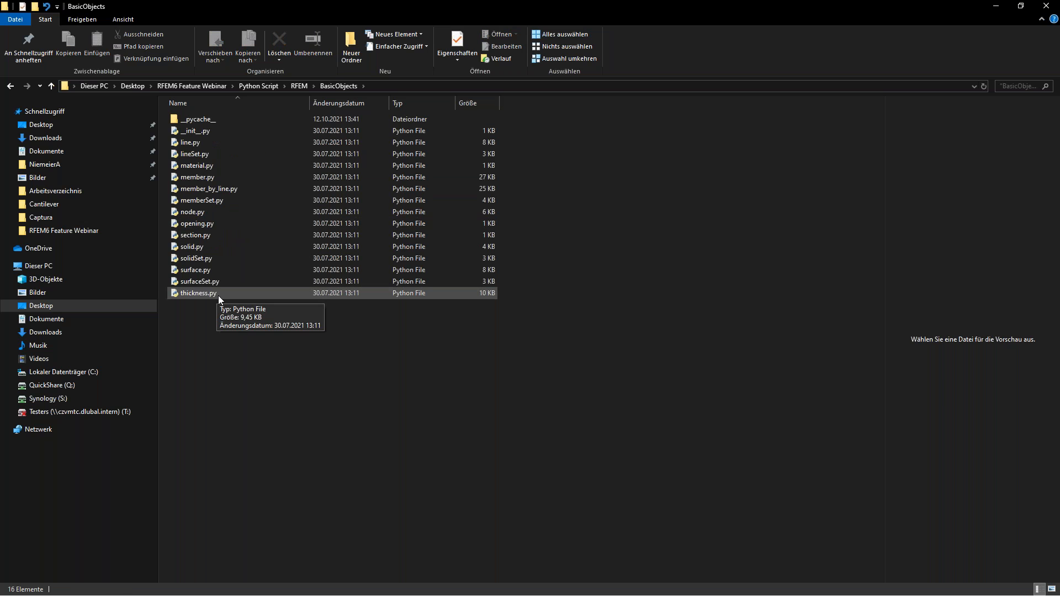
Open node.py in Notepad++, examine the coordinate_X, coordinate_Y and coordinate_Z parameters of the Node class, and close the editor.
right_click(189, 214)
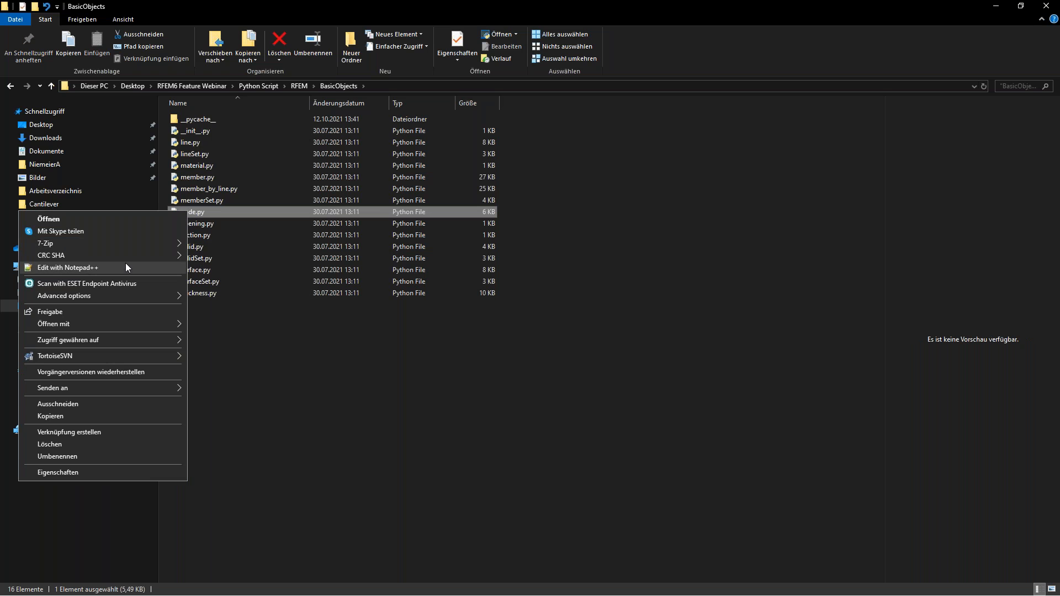
click(125, 263)
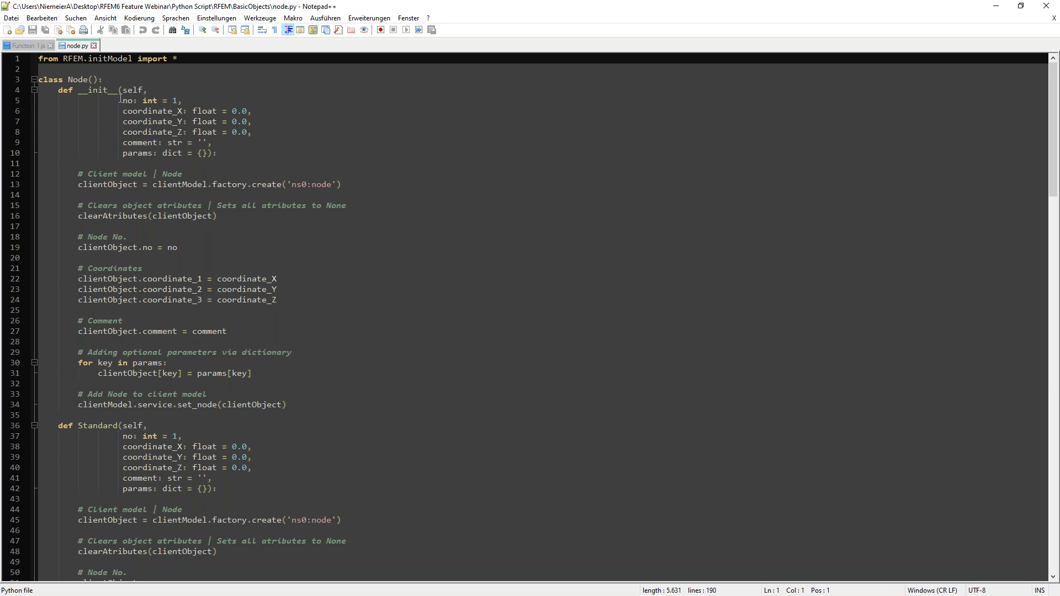
click(143, 111)
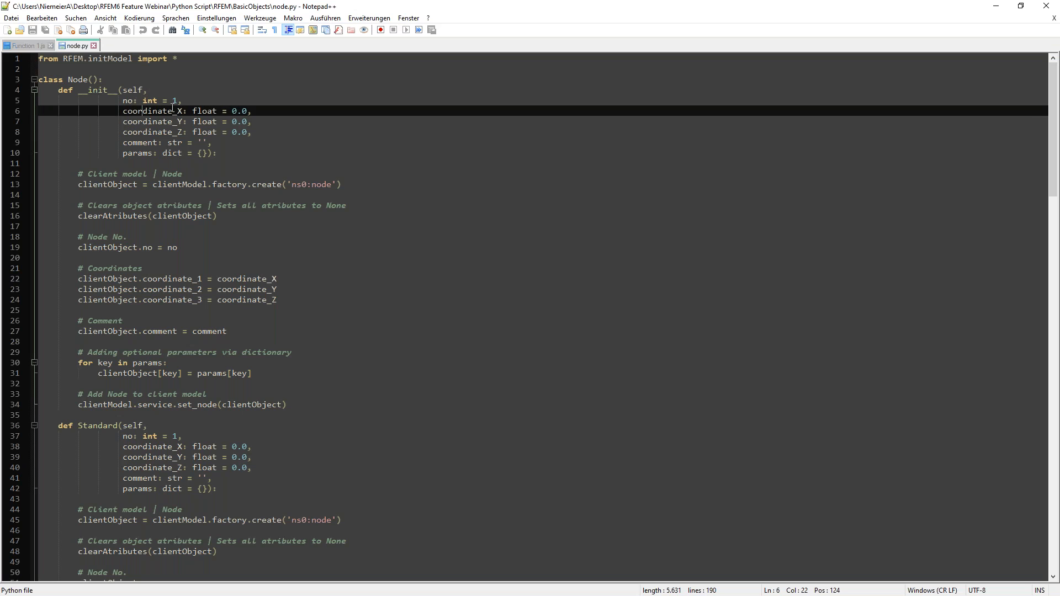
click(148, 122)
click(158, 132)
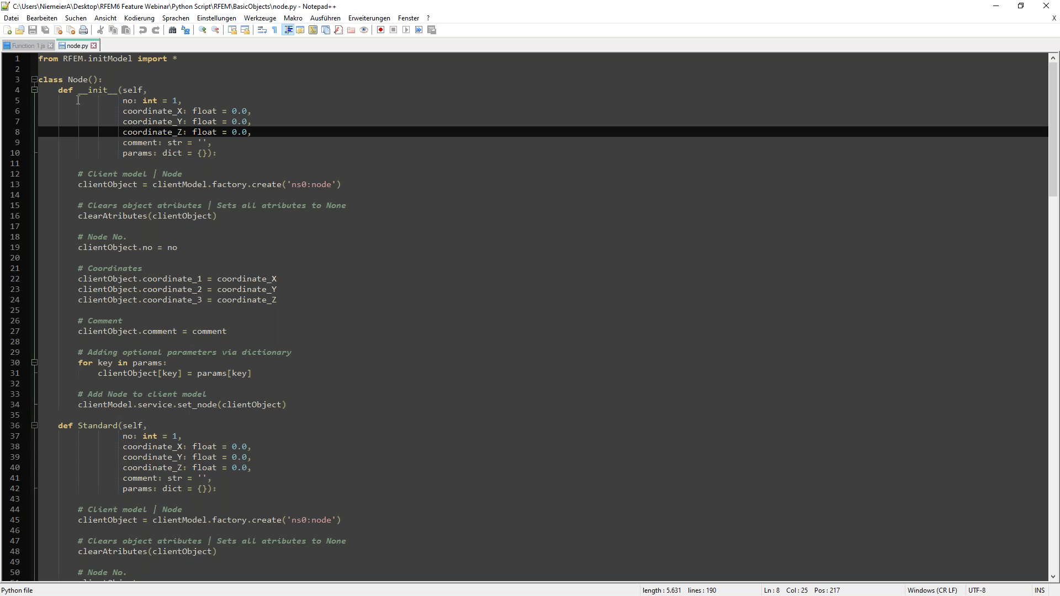
click(1045, 8)
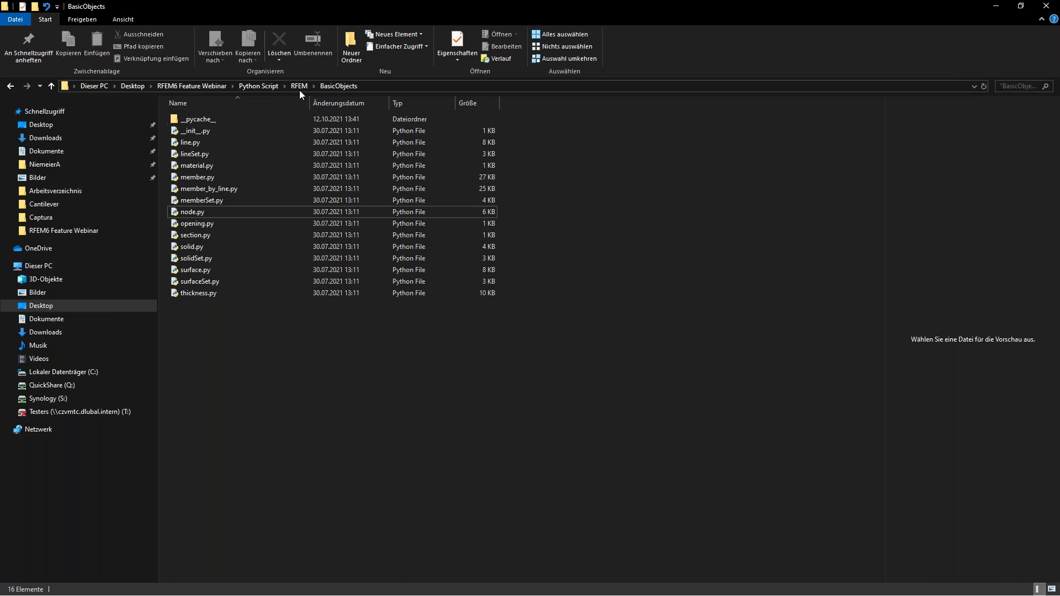
Go back to the Python Script folder and open the Cantilever folder inside Examples.
click(301, 85)
click(269, 87)
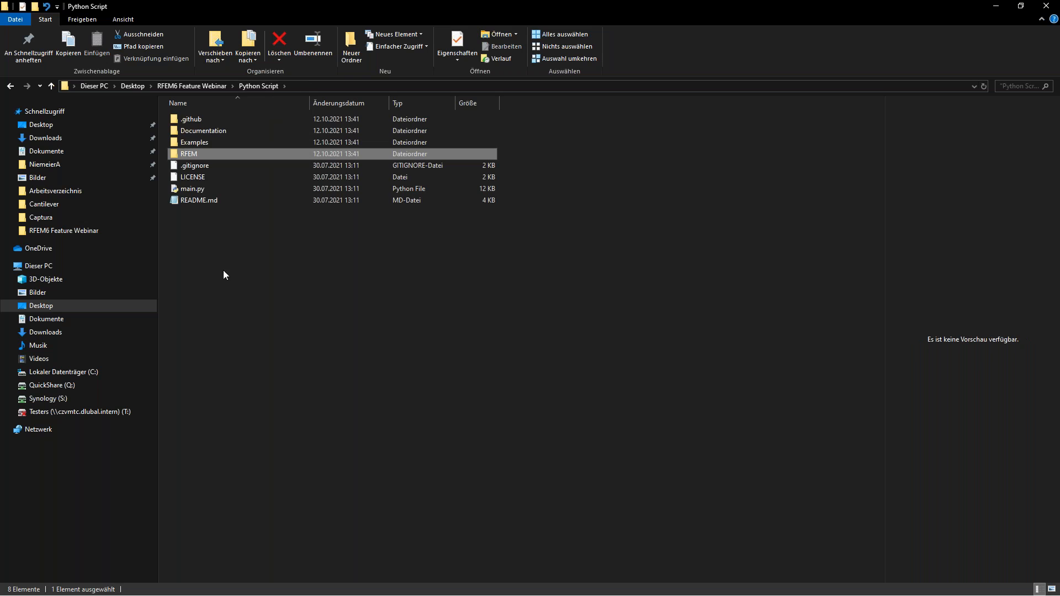
double_click(186, 142)
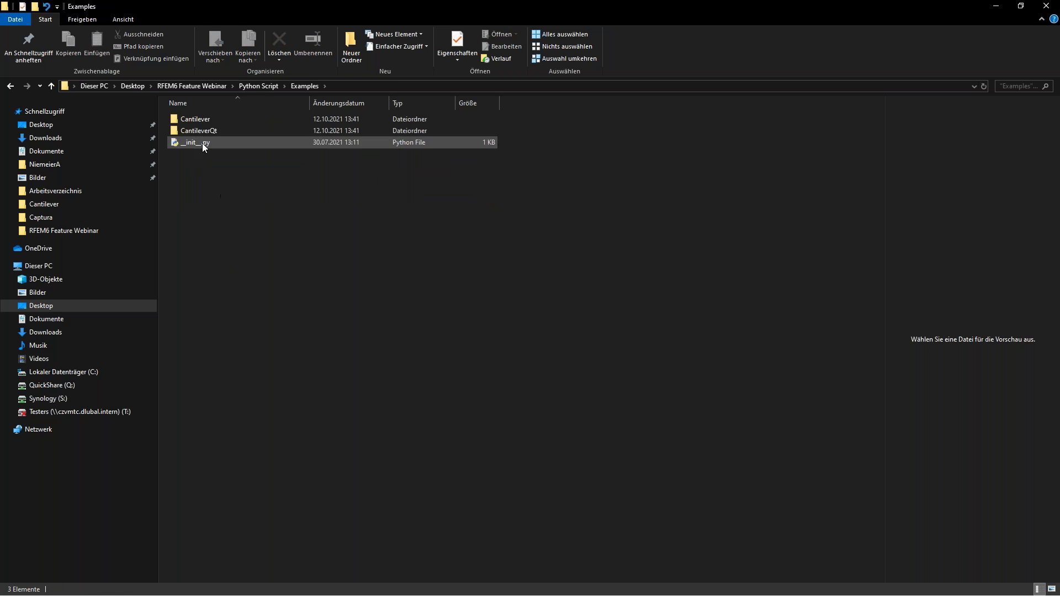
click(195, 118)
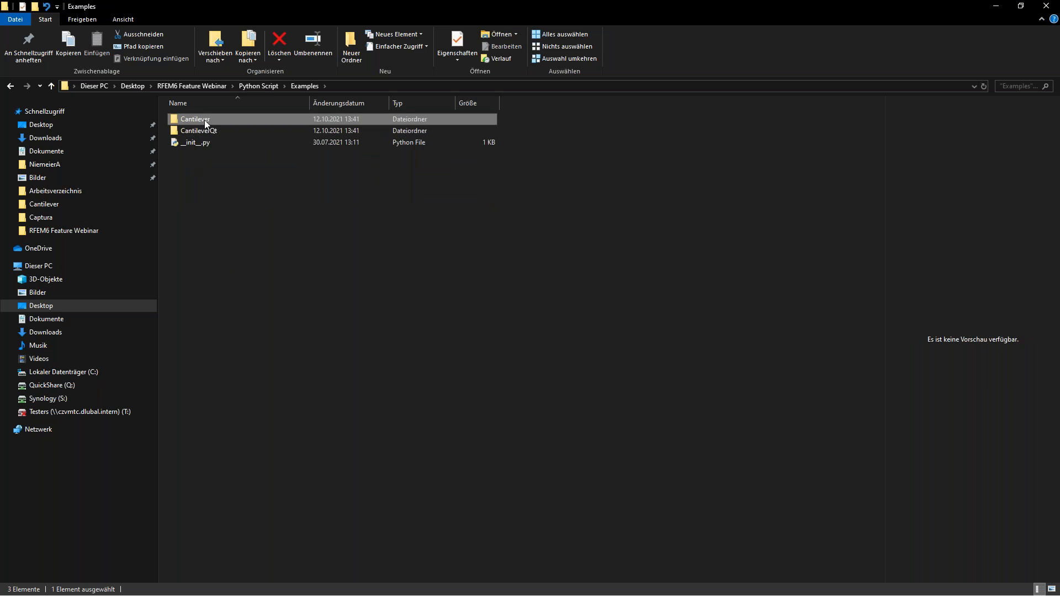
double_click(203, 121)
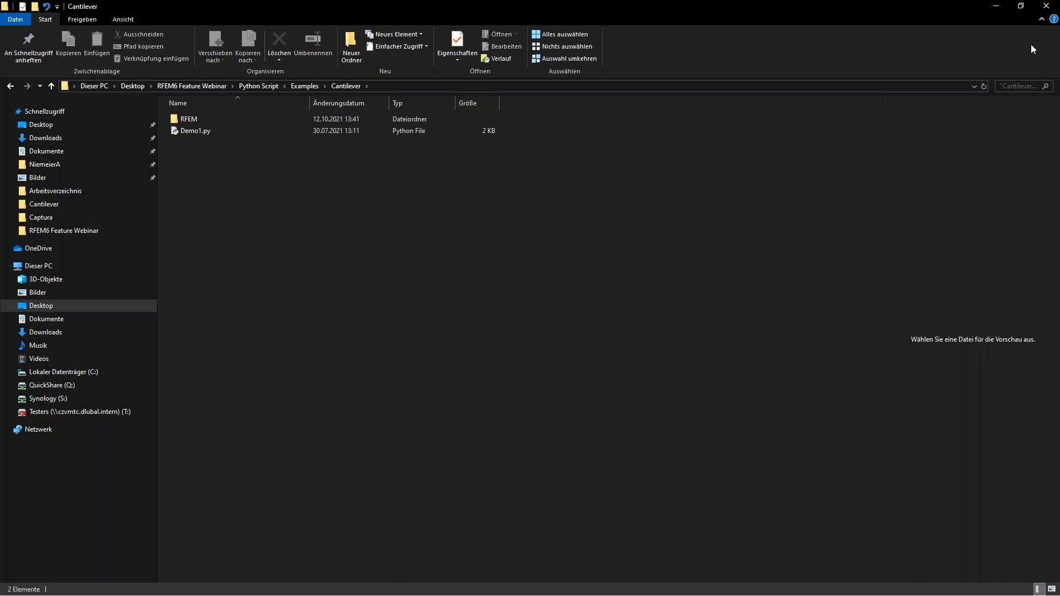
Restore the Cantilever folder window to its smaller size, close the GitHub browser window and return to RFEM.
click(1021, 6)
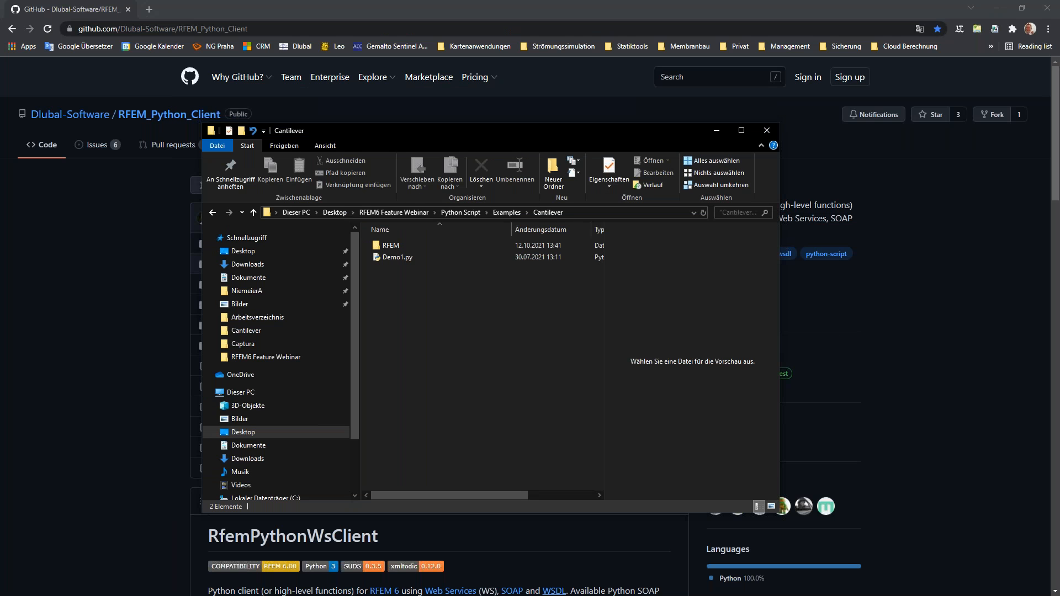
click(1047, 8)
click(539, 108)
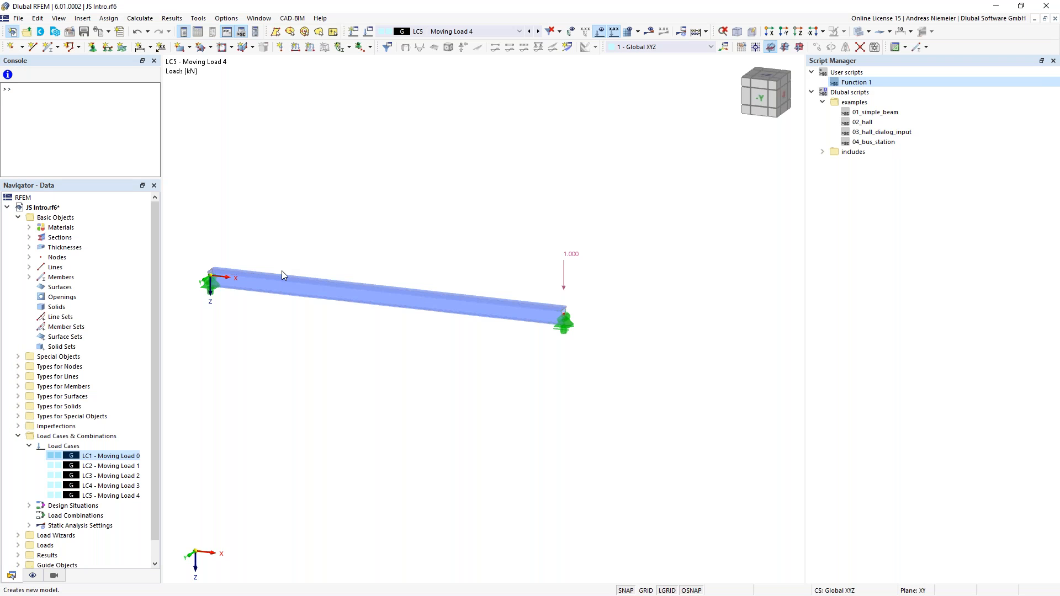
Create a blank 3D model named WS Intro, and switch back to the Cantilever example folder in File Explorer.
key(ctrl+n)
text(WS Intro)
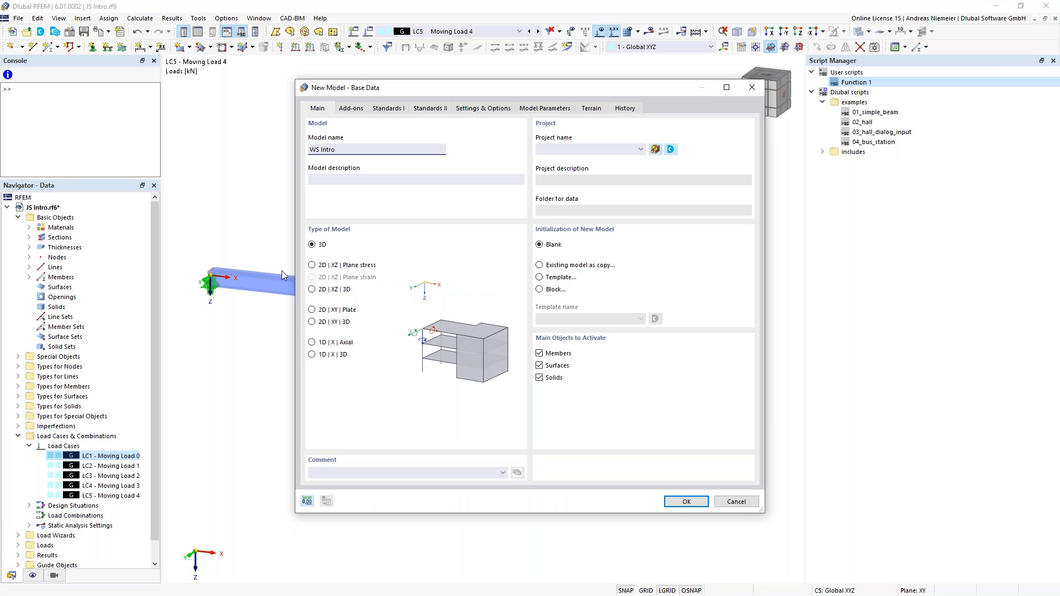
click(697, 503)
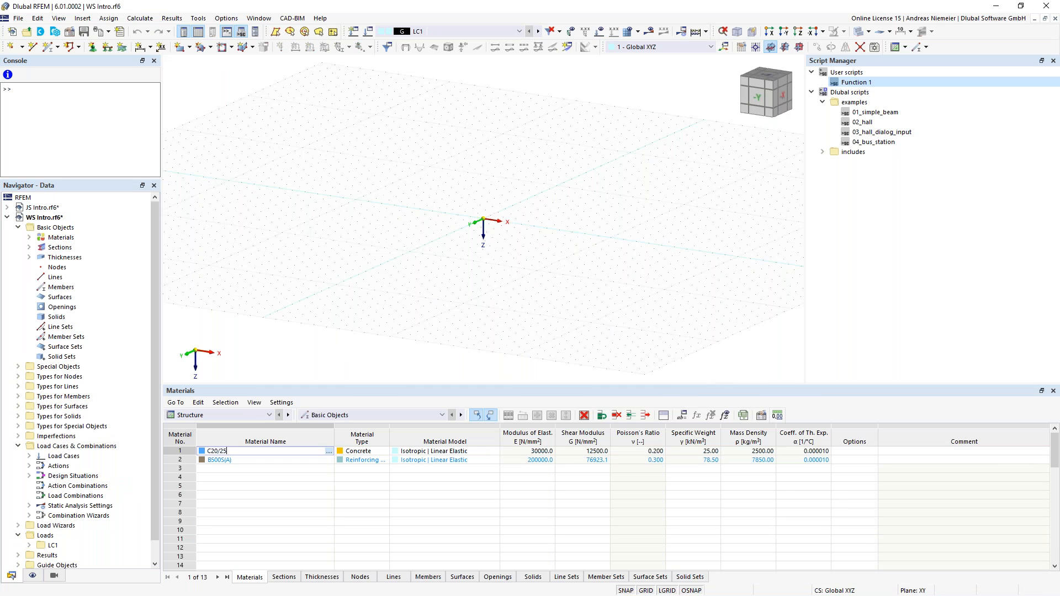
key(alt+Tab)
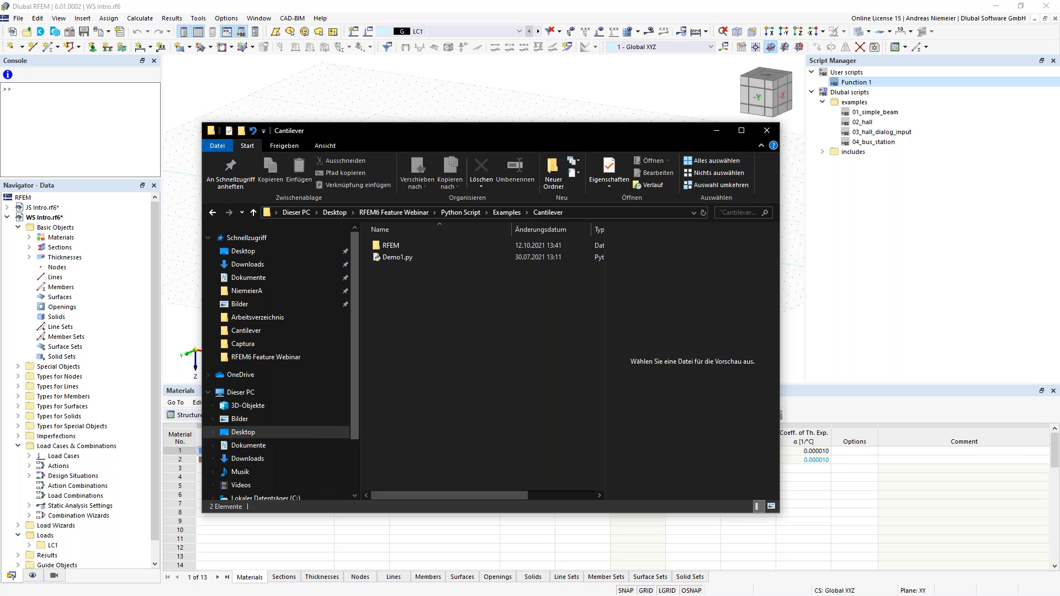
Run the Demo1.py script with a cantilever length of 5 m and 15 as the second input value.
double_click(397, 259)
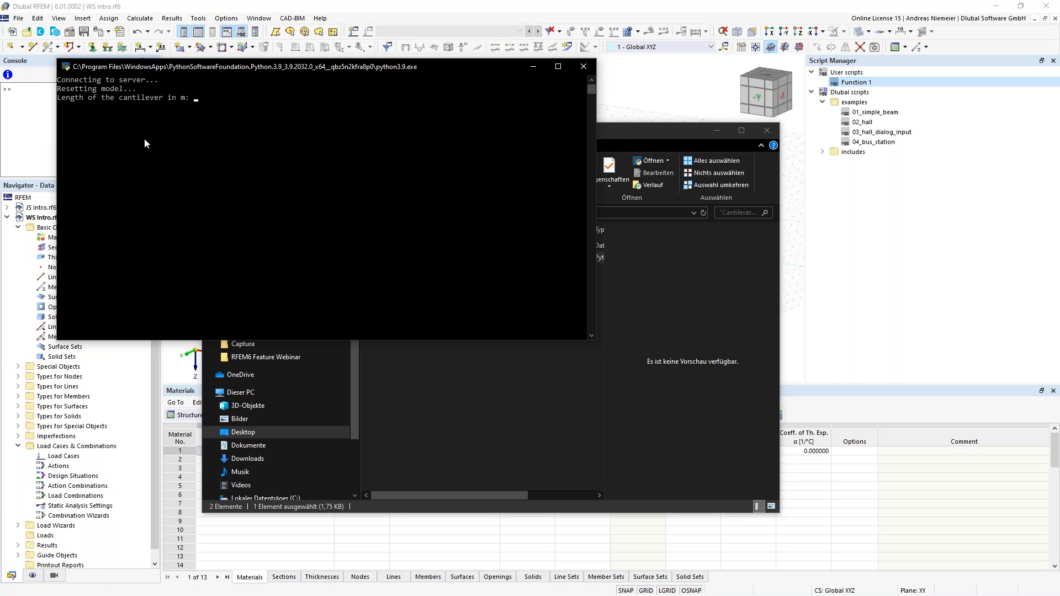
text(5)
key(Return)
text(15)
key(Return)
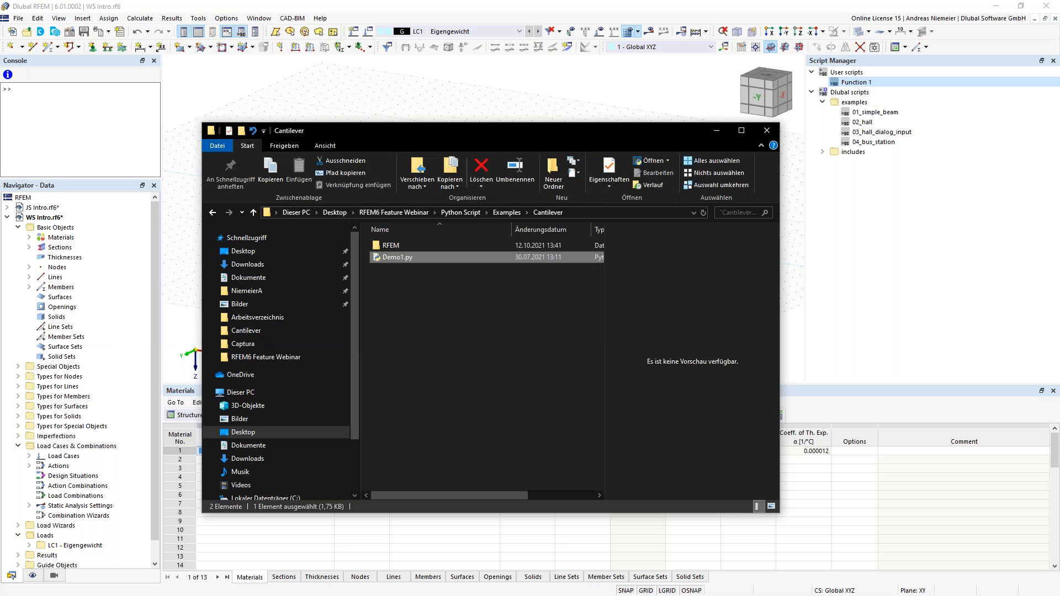
Return to RFEM and examine the cantilever generated by the script in the WS Intro model.
click(406, 109)
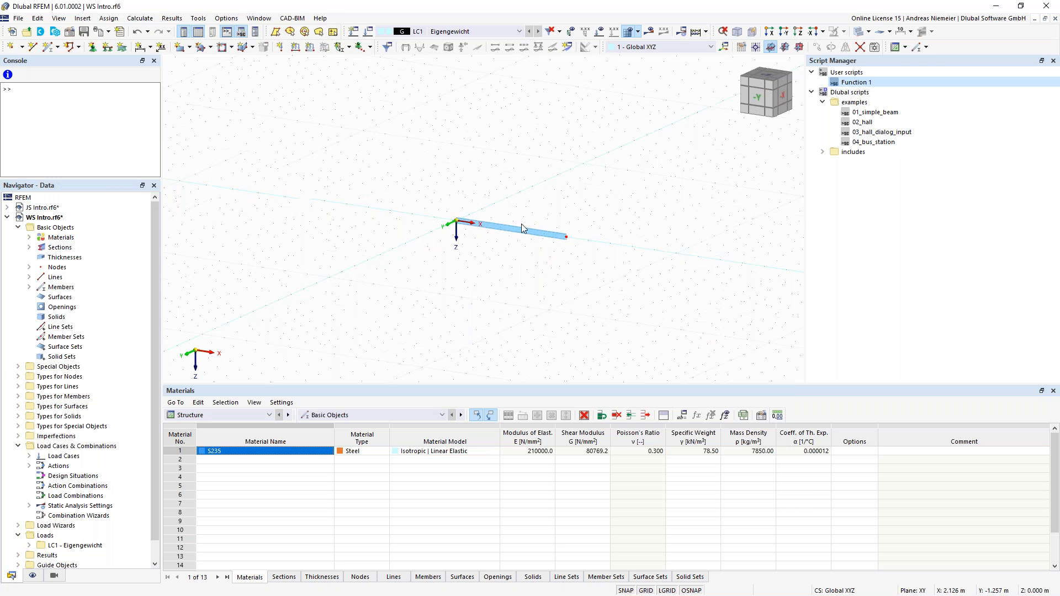
scroll(521, 224, up, 5)
click(597, 40)
click(662, 31)
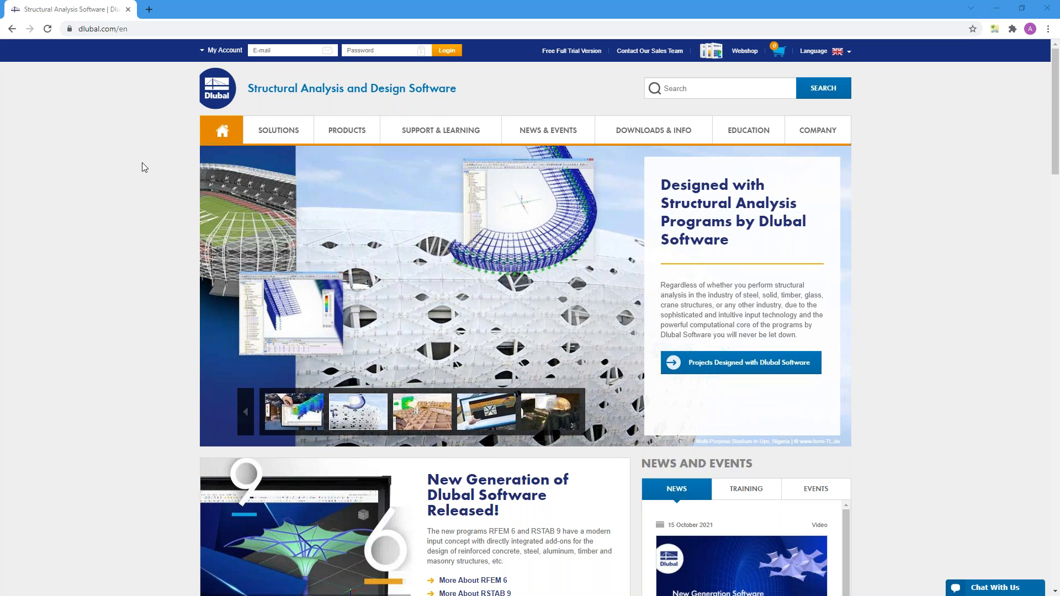
On the Dlubal website in Chrome, open the webinar overview and the "New Features in RFEM 6 and RSTAB 9" webinar page.
mouse_move(552, 131)
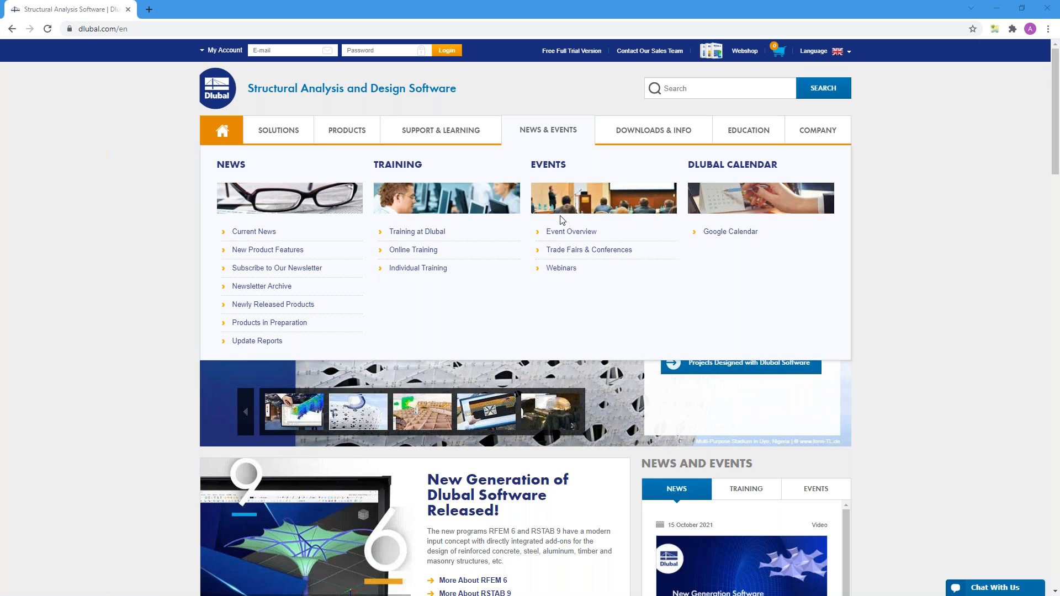
click(564, 275)
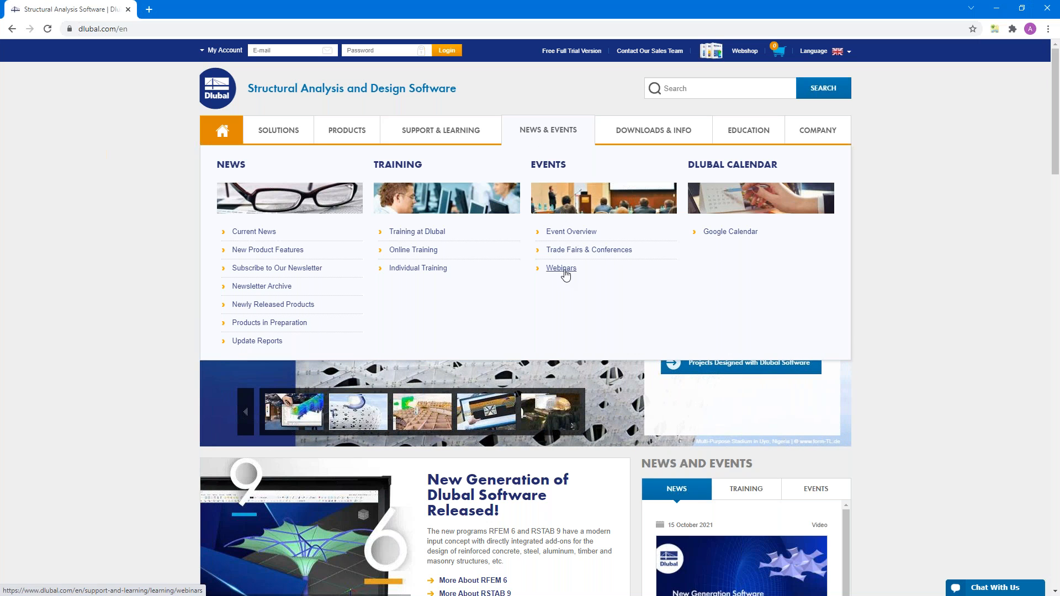
scroll(560, 339, down, 8)
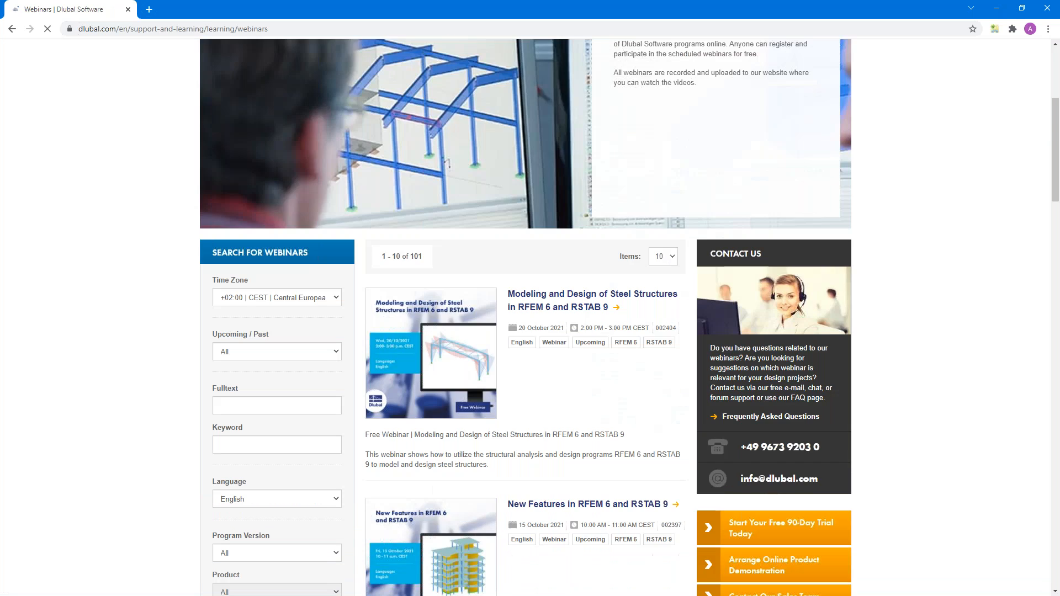
click(588, 333)
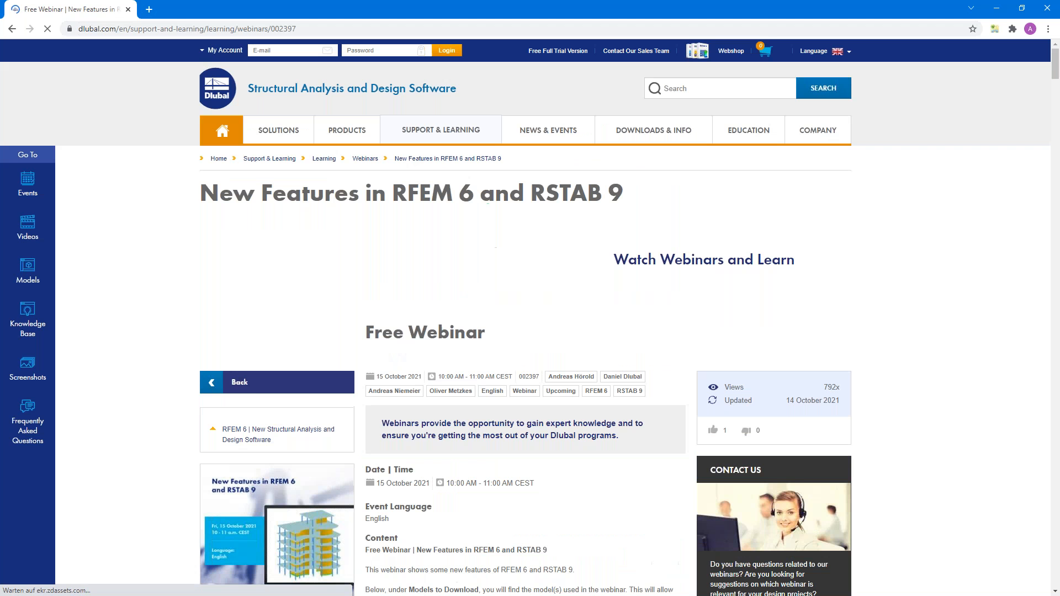
Look through the webinar page's presentation download, links, recommended events, videos and models to download.
scroll(529, 332, down, 4)
scroll(523, 401, down, 10)
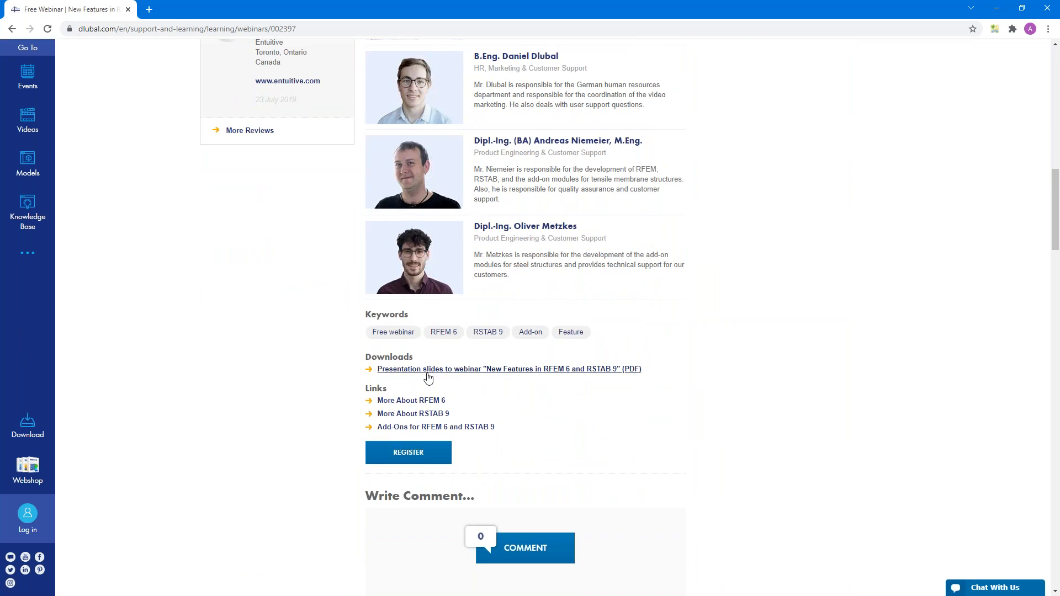
scroll(492, 390, down, 1)
scroll(492, 389, down, 1)
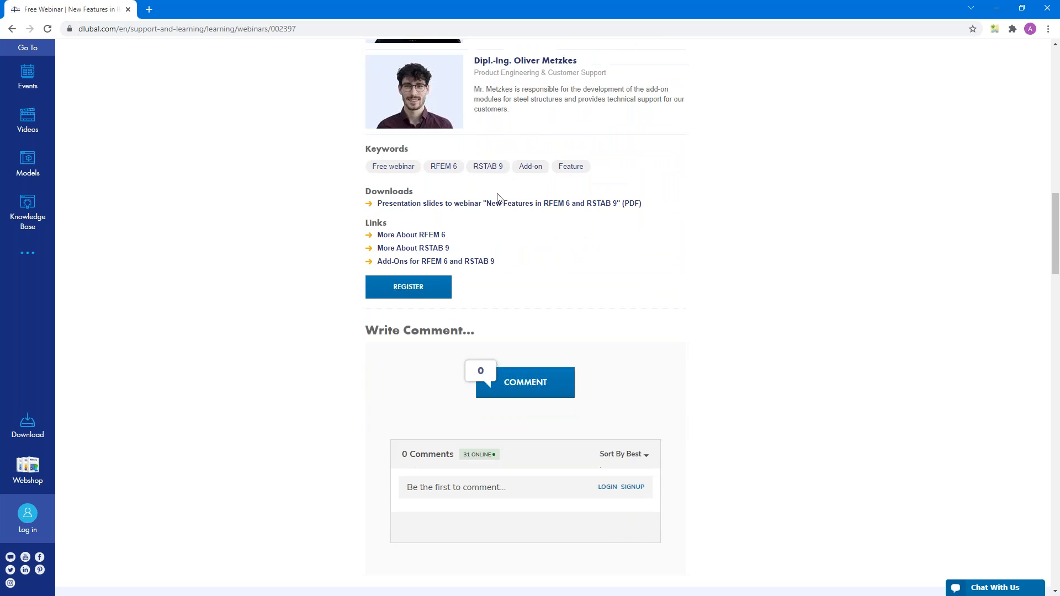
scroll(525, 232, down, 1)
scroll(525, 233, down, 8)
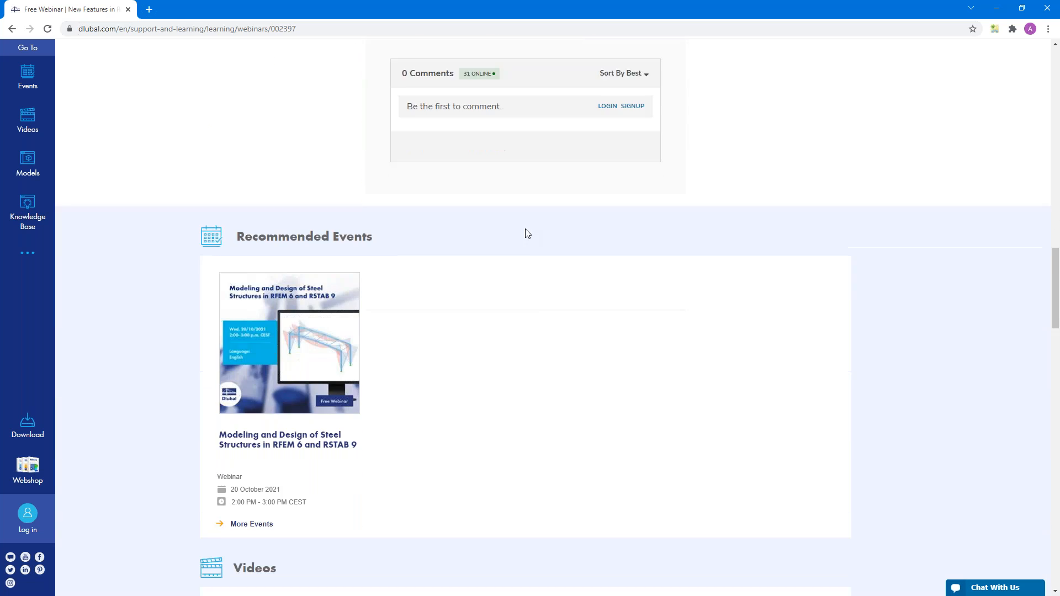
scroll(525, 232, down, 4)
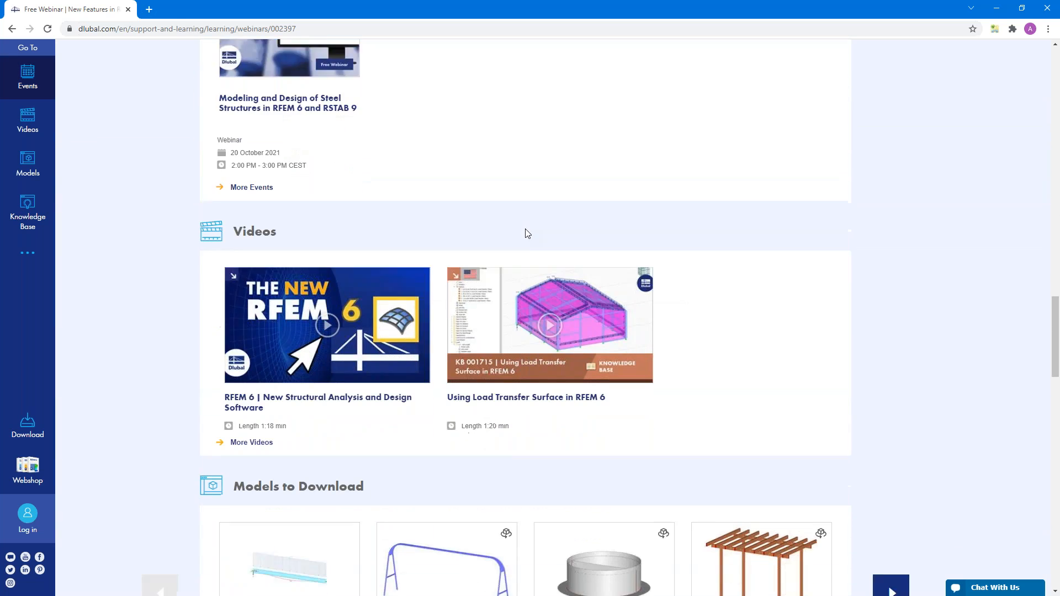
scroll(525, 231, down, 3)
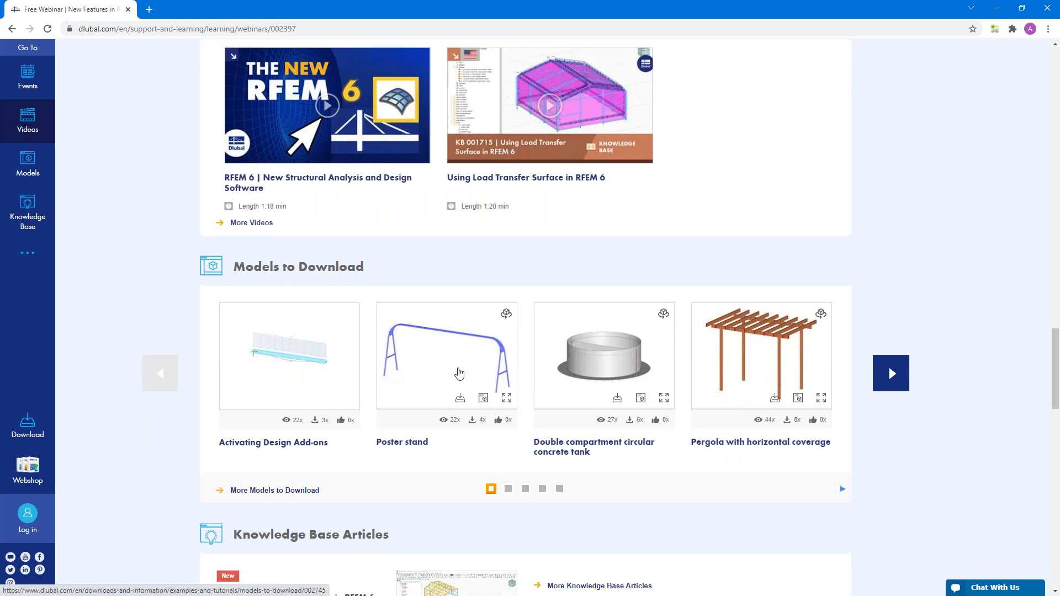
scroll(458, 374, up, 8)
scroll(422, 392, up, 2)
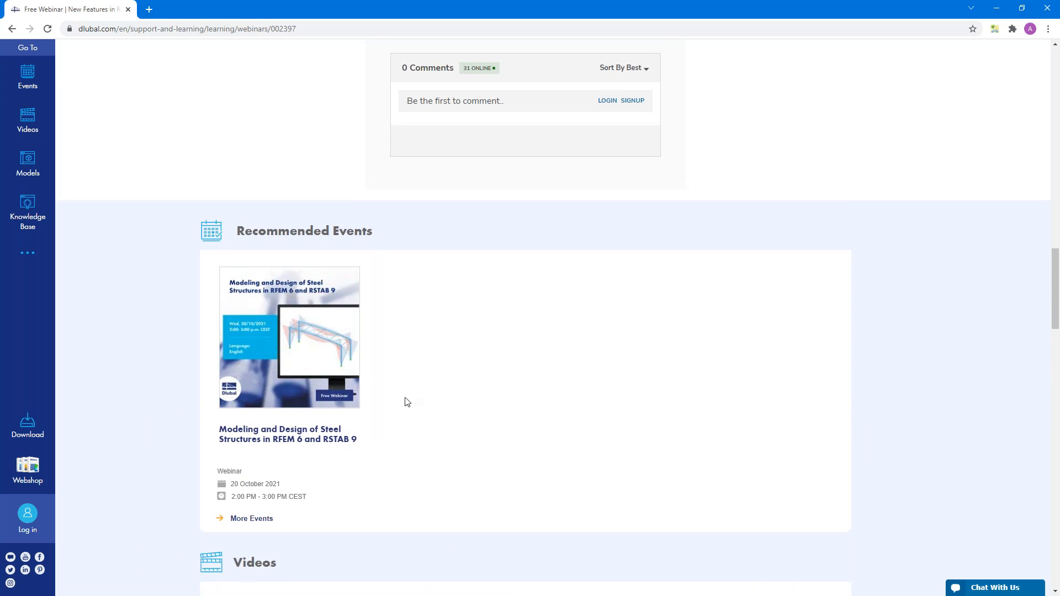